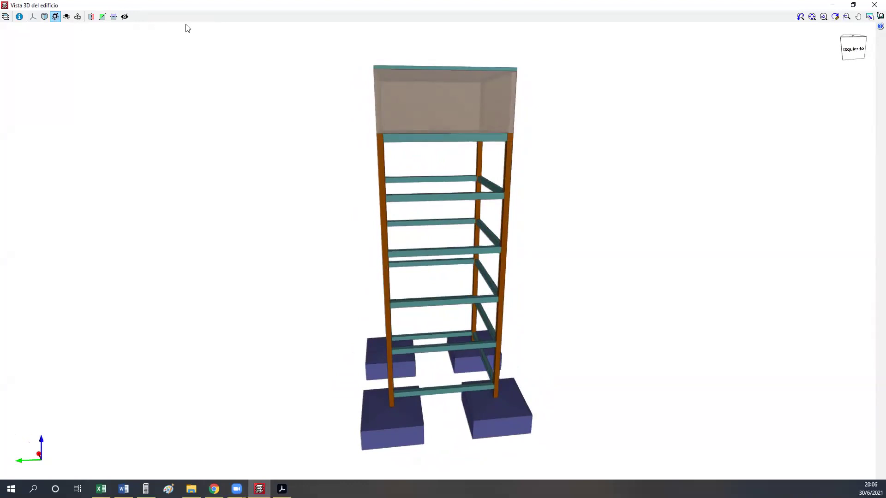
- Examine the tank tower's columns, beams and footings from several sides in the 3D view
middle_drag(246, 94, 478, 227)
middle_drag(377, 91, 358, 117)
scroll(488, 274, up, 3)
scroll(487, 274, down, 2)
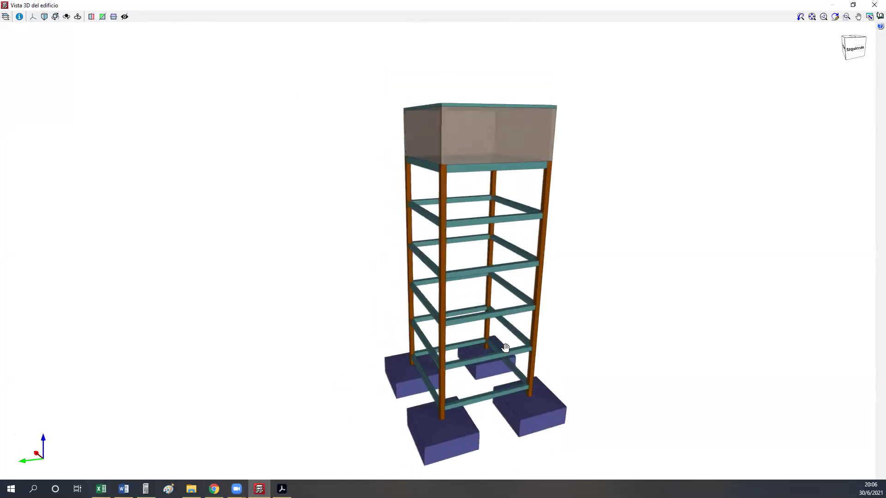
middle_drag(442, 316, 481, 230)
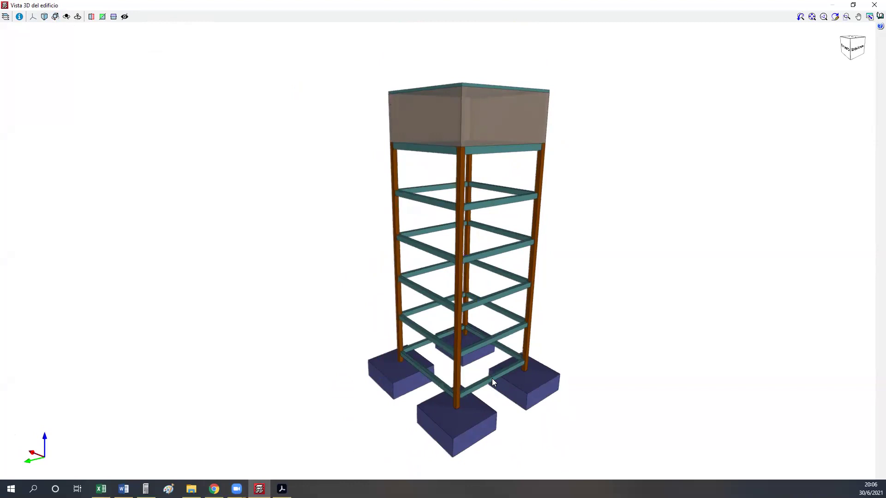
- Switch to the Excel summary table and enter columns 30x30 and beams 25x35 for the Sin Viento model
click(101, 489)
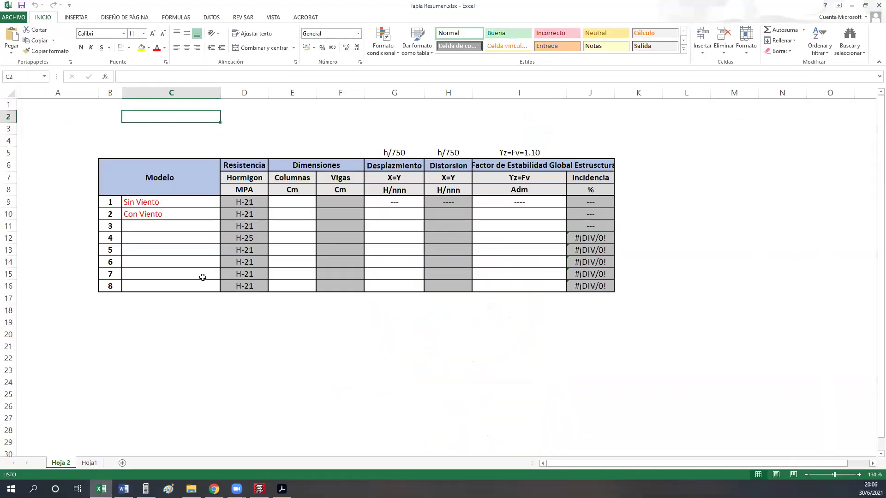
click(185, 215)
click(274, 202)
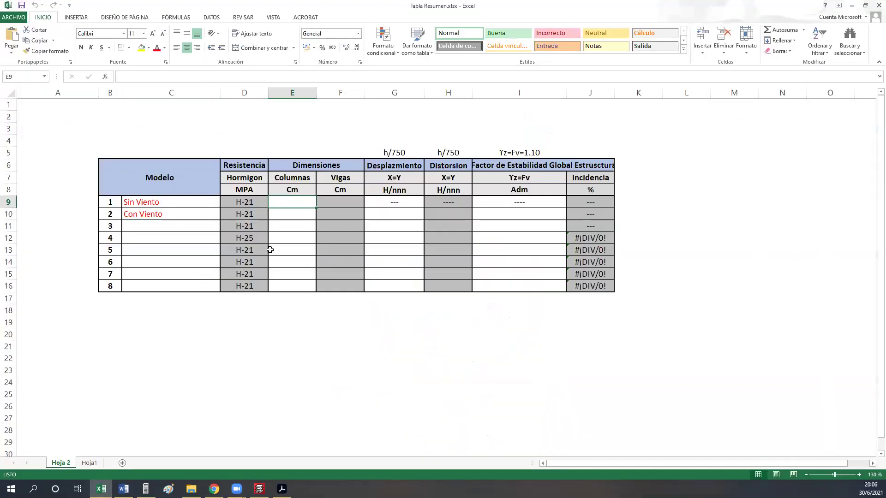
text(30x30)
key(Tab)
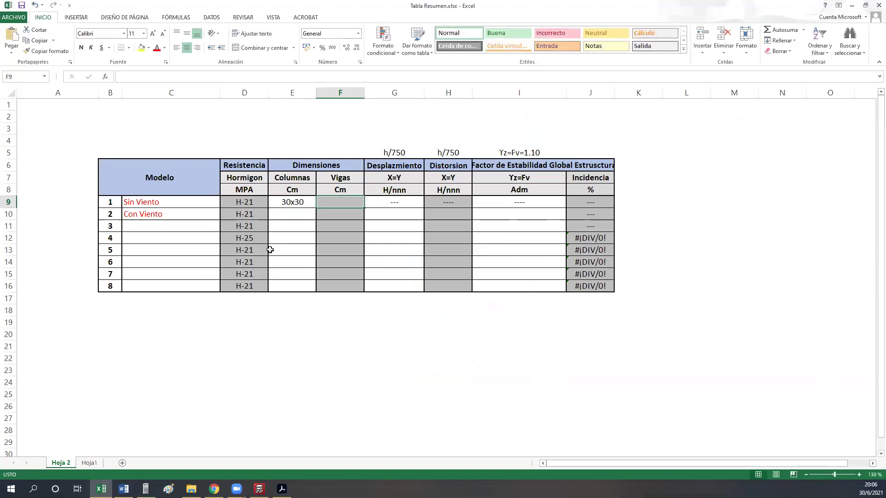
text(25x35)
key(Tab)
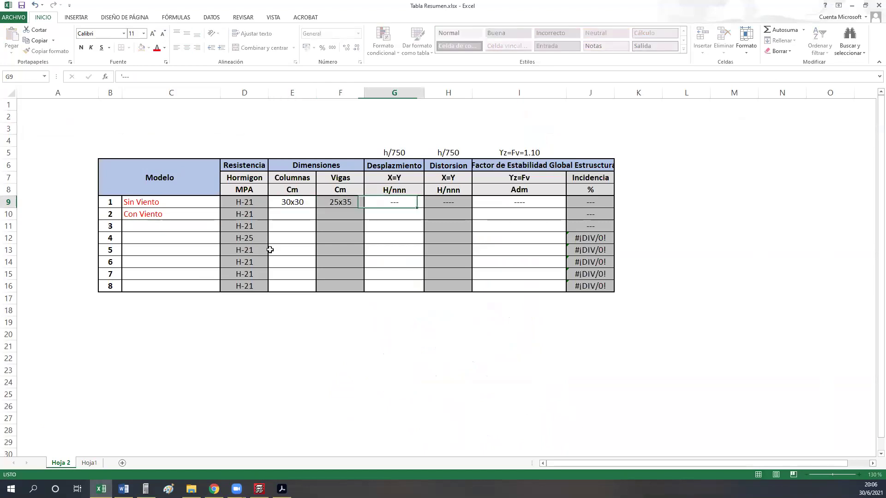
- Copy the column and beam dimensions from the Sin Viento row into the Con Viento row
key(Tab)
key(Tab)
key(Tab)
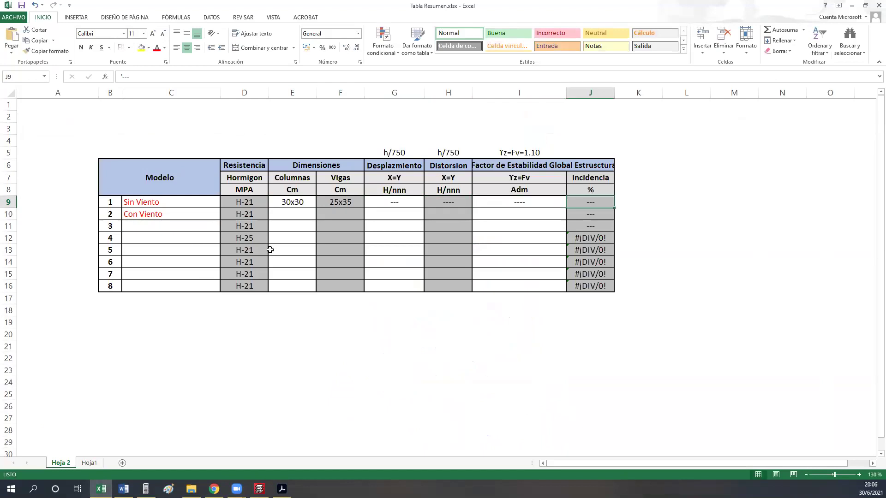
key(Down)
key(Left)
key(Left)
key(Left)
key(Left)
key(Left)
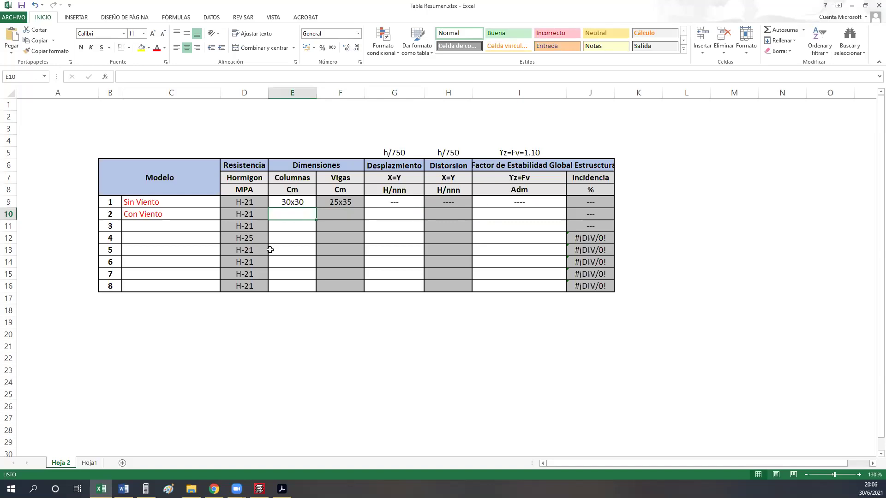
click(284, 198)
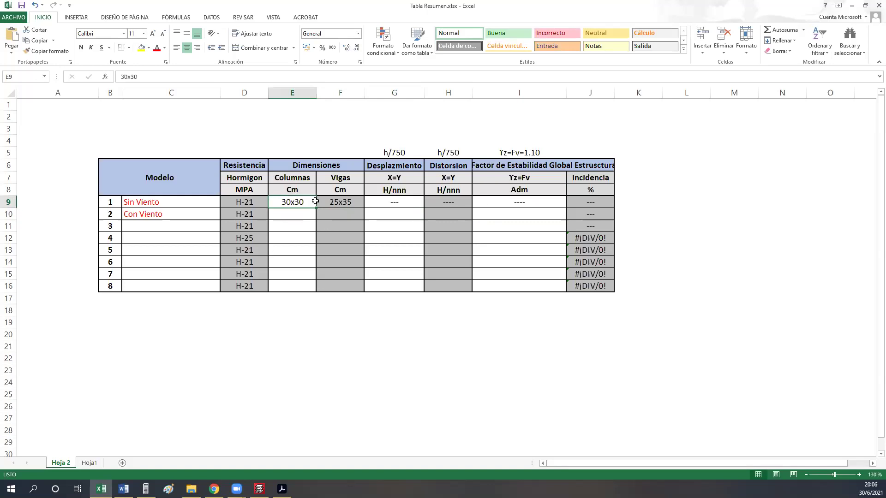
drag(315, 201, 327, 201)
key(ctrl+c)
click(286, 213)
key(ctrl+v)
click(319, 257)
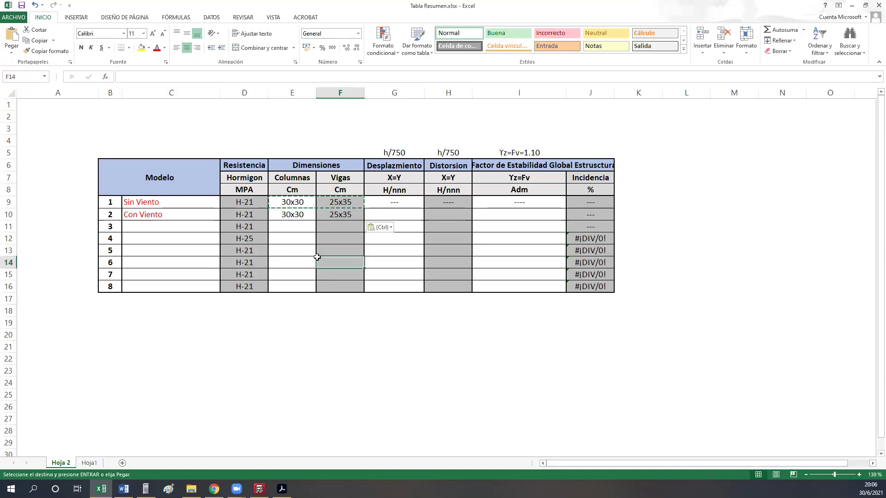
- Switch to the Word document and review the simplified second-order (P-Delta) criteria for amplification, maximum displacement and global stability
click(124, 489)
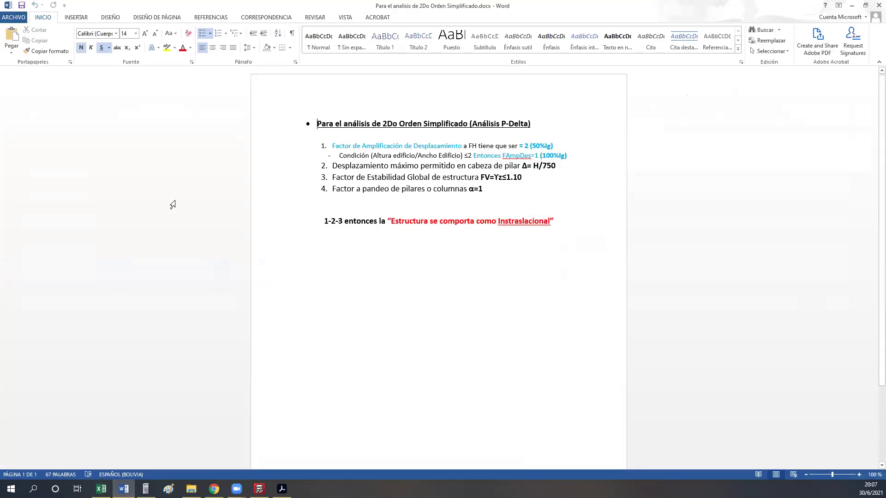
click(525, 174)
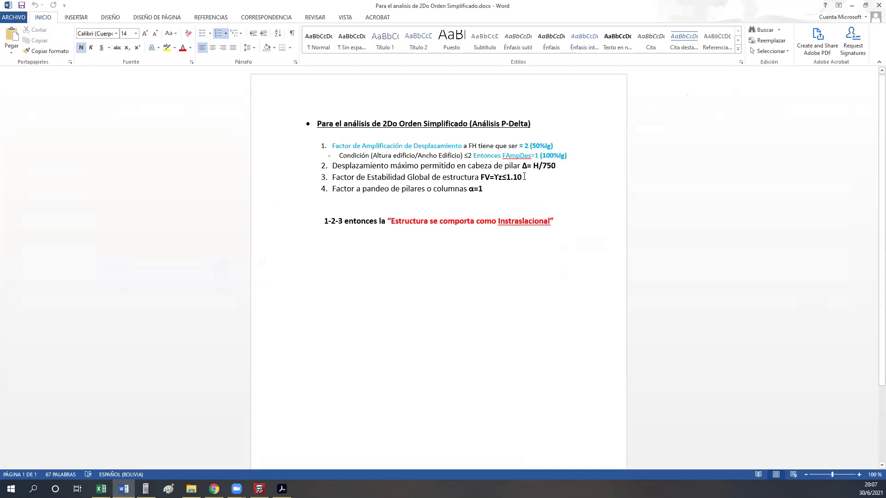
ctrl+scroll(539, 157, up, 11)
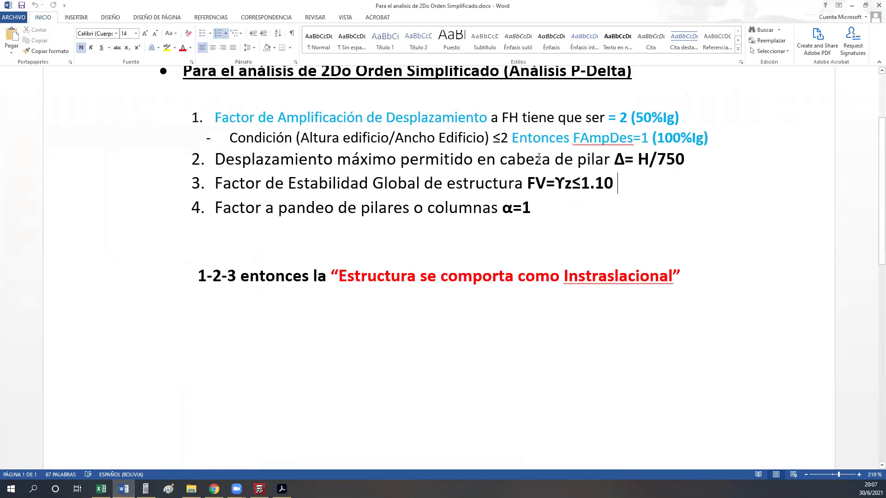
drag(710, 229, 214, 208)
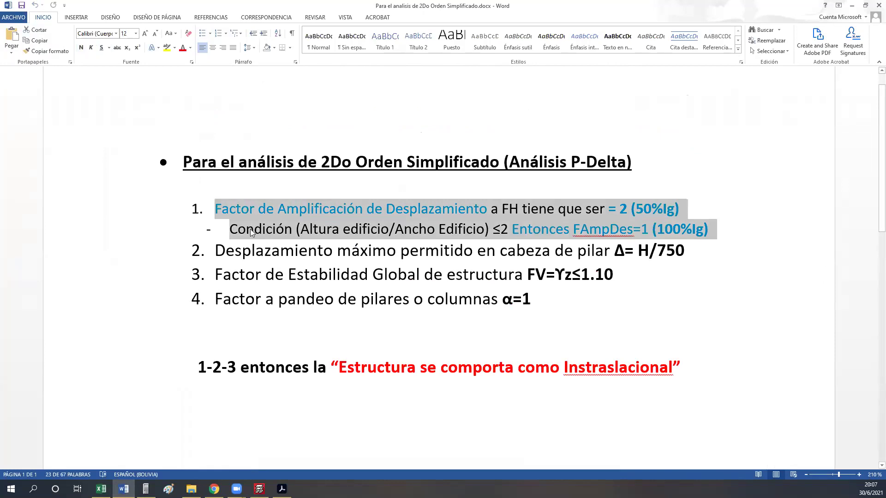
click(205, 257)
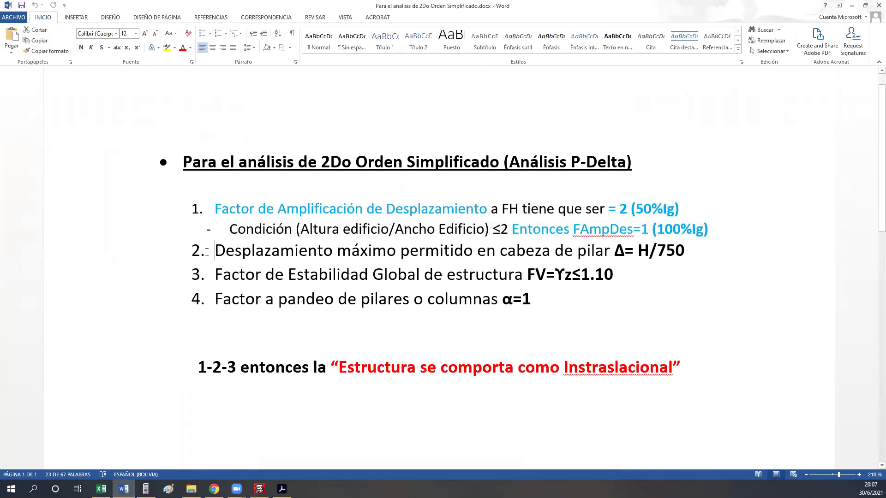
click(209, 269)
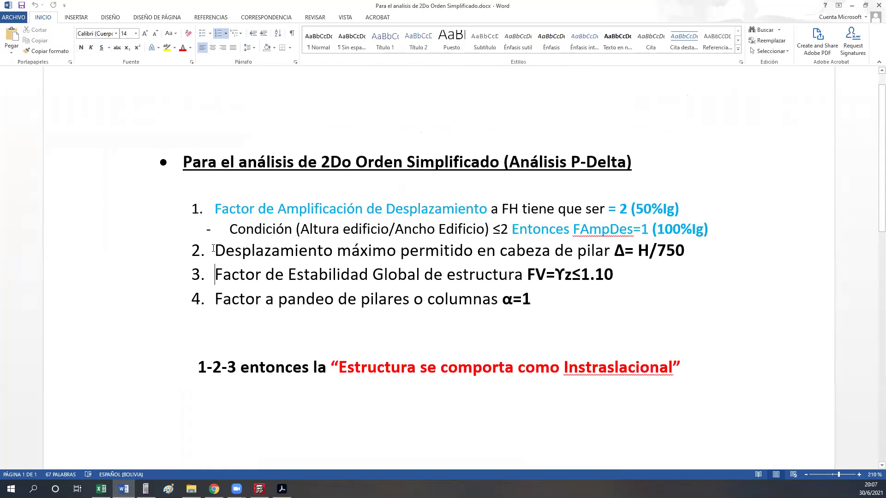
drag(693, 254, 261, 251)
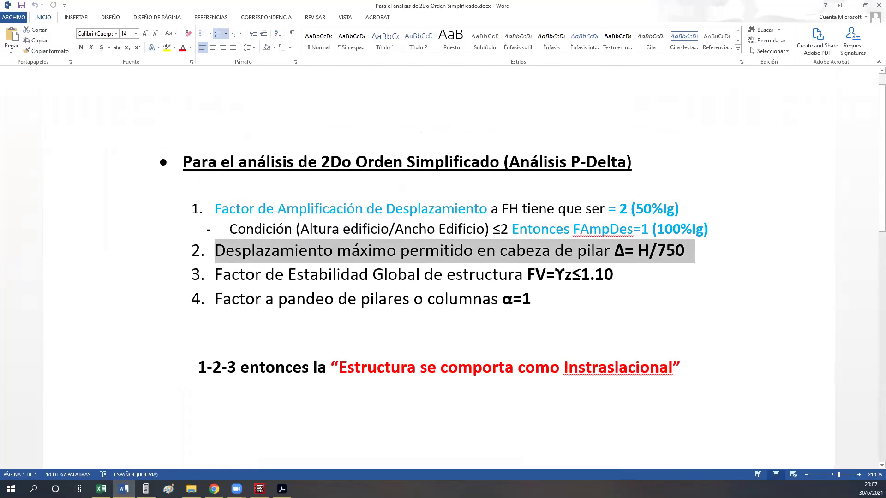
drag(614, 276, 221, 279)
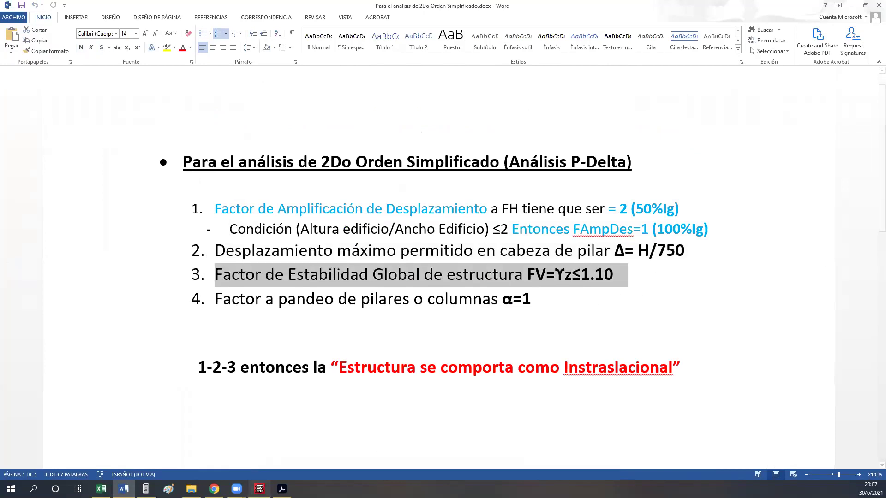
- Switch back to CYPECAD and close the 3D view of the building
key(alt+Tab)
middle_drag(408, 251, 465, 241)
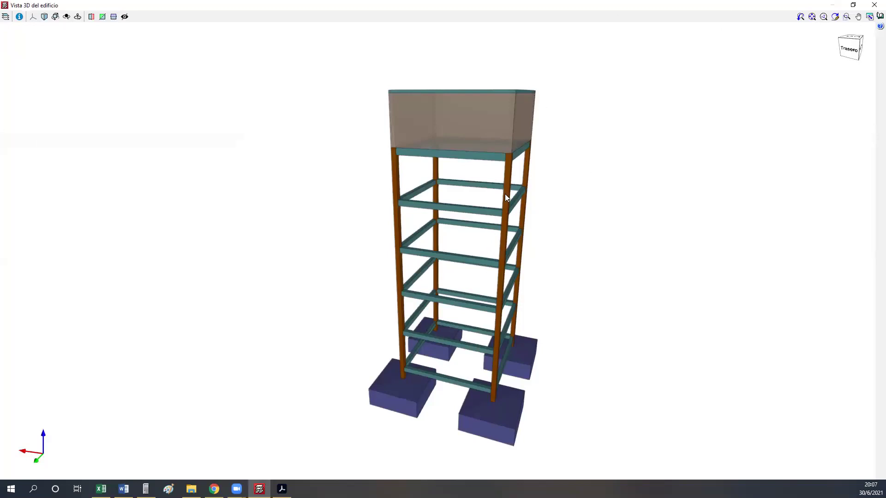
click(874, 5)
middle_drag(448, 240, 417, 255)
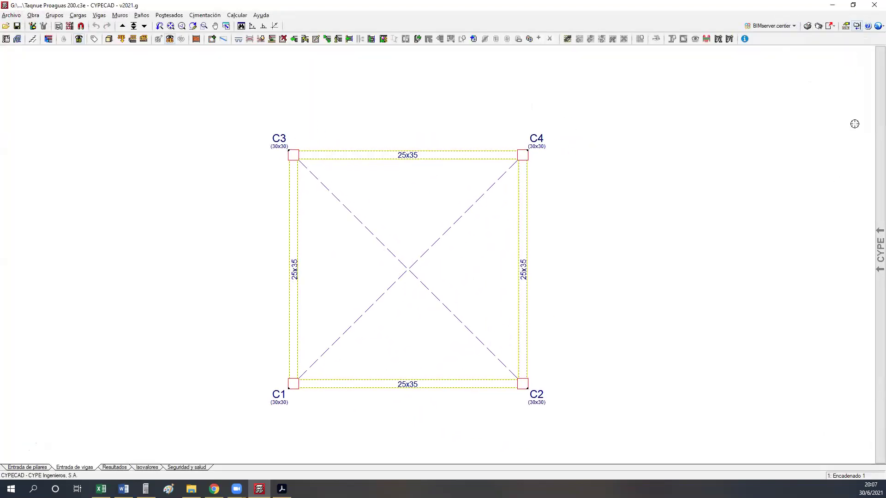
- Open the maximum distortion report for column C4 from the results and examine the maximum local and total drift tables
click(114, 467)
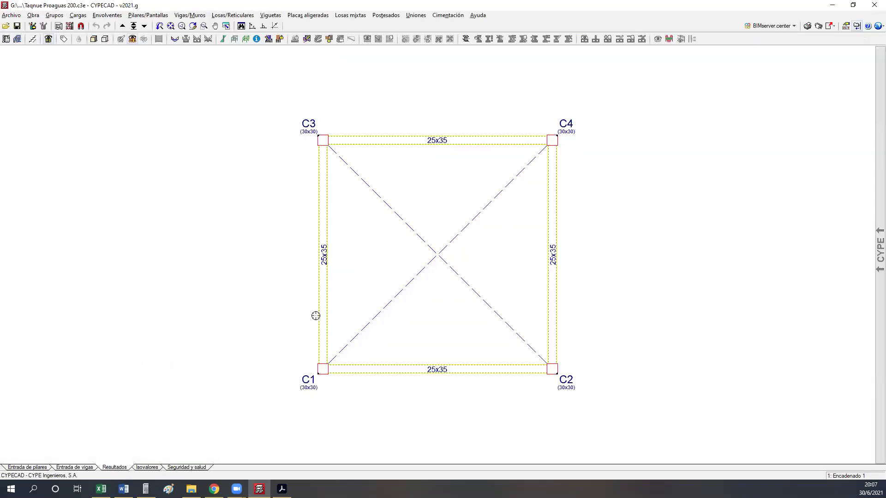
click(107, 16)
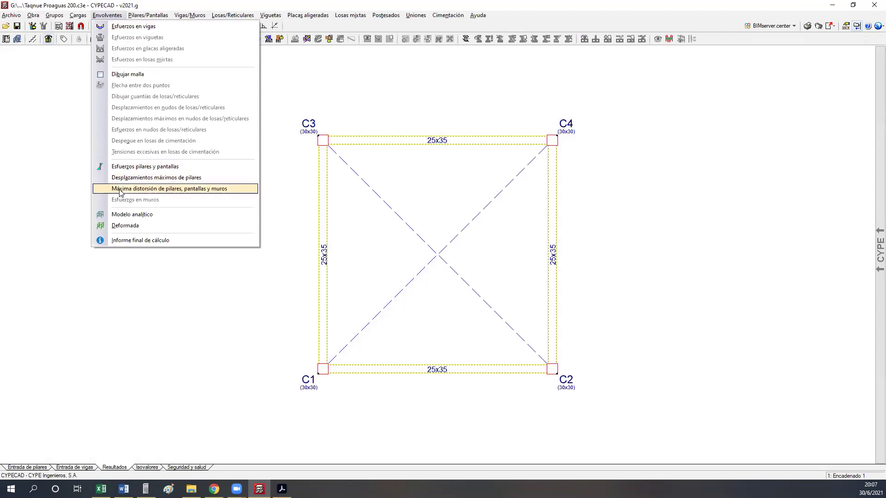
click(196, 188)
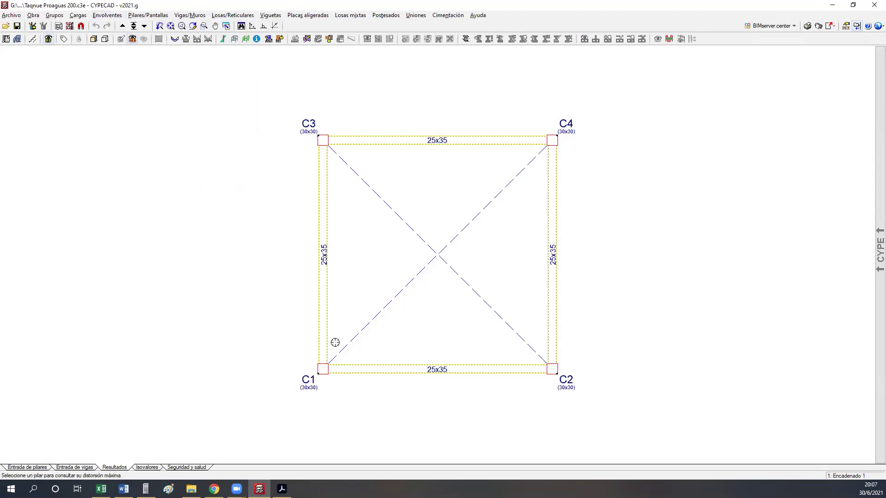
click(552, 140)
scroll(419, 254, down, 10)
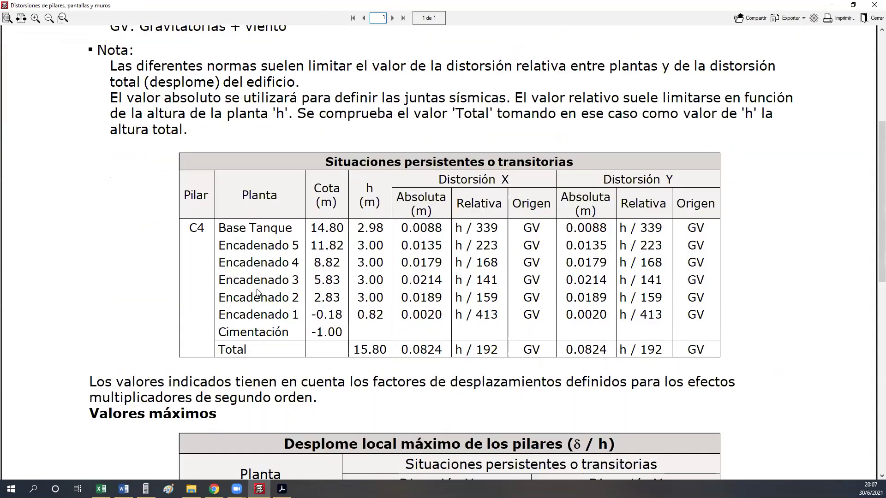
scroll(257, 293, down, 2)
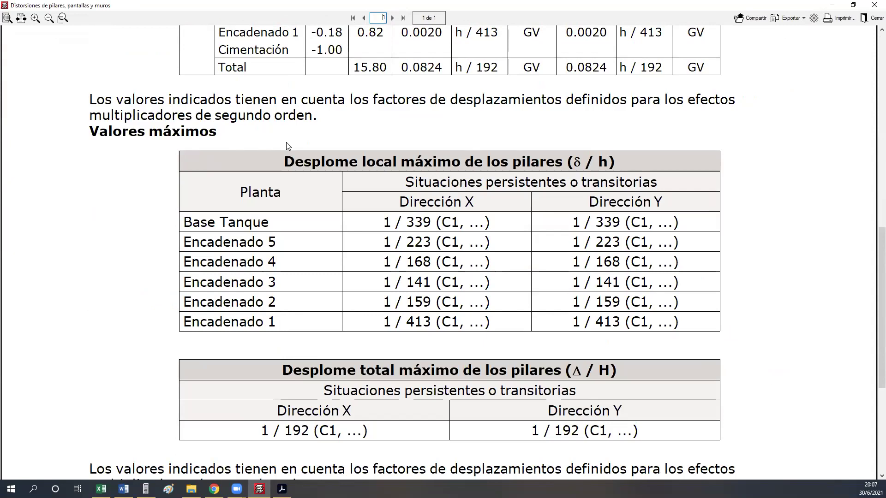
scroll(288, 146, down, 1)
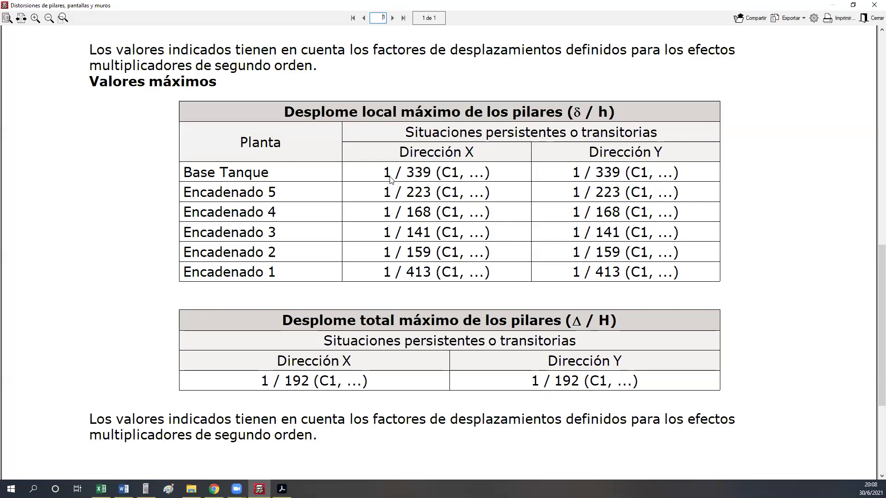
scroll(390, 180, down, 1)
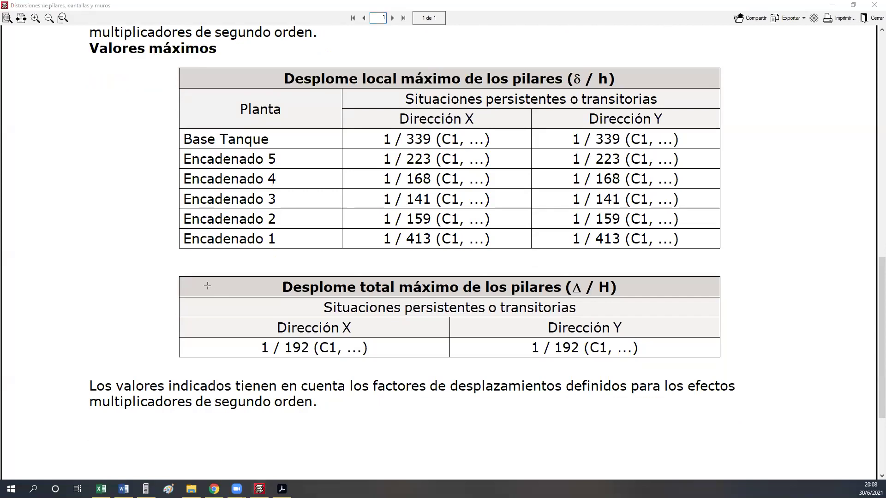
drag(174, 273, 722, 363)
- Switch to the Excel table and enter H/192 as the Distorsion value of the Con Viento model
click(101, 489)
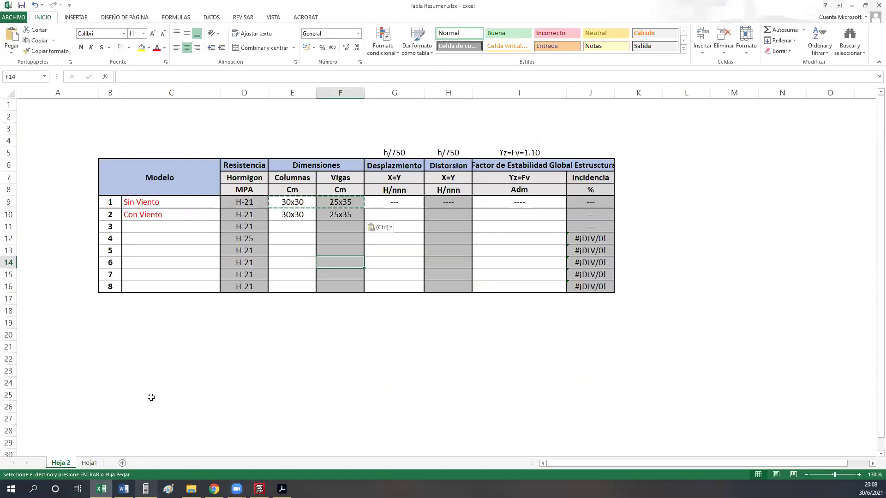
click(383, 215)
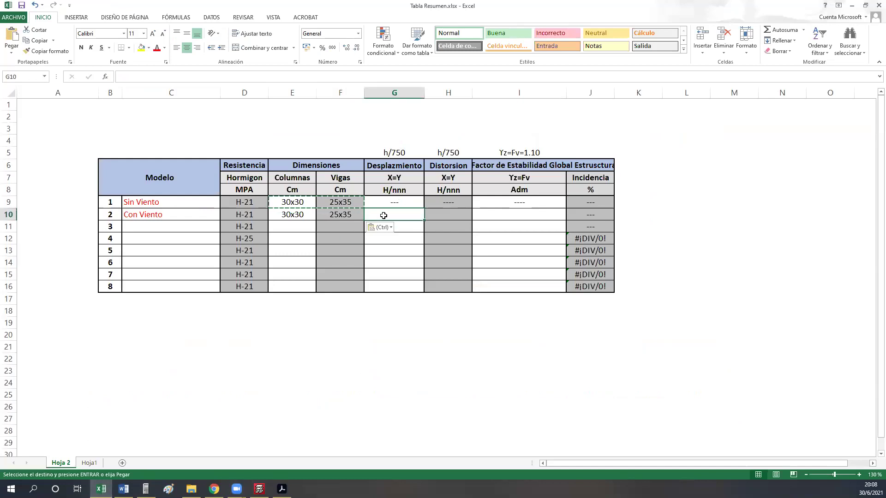
click(496, 214)
click(443, 215)
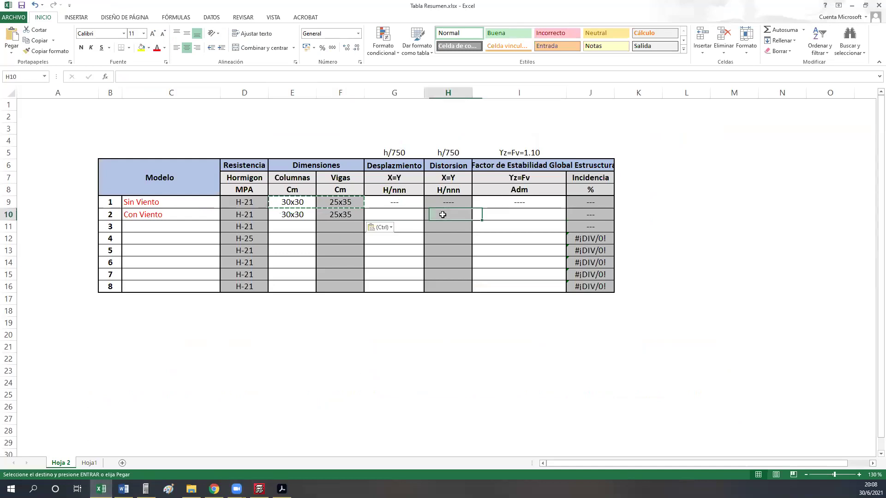
click(396, 214)
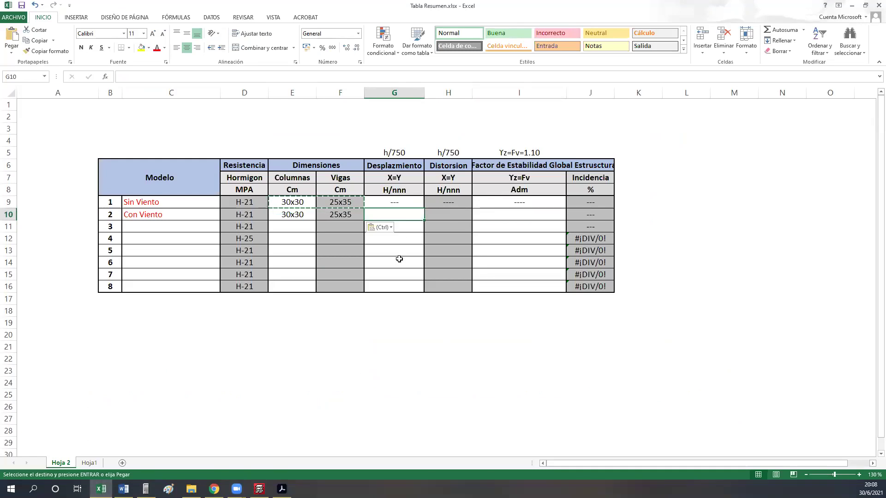
key(Right)
key(Right)
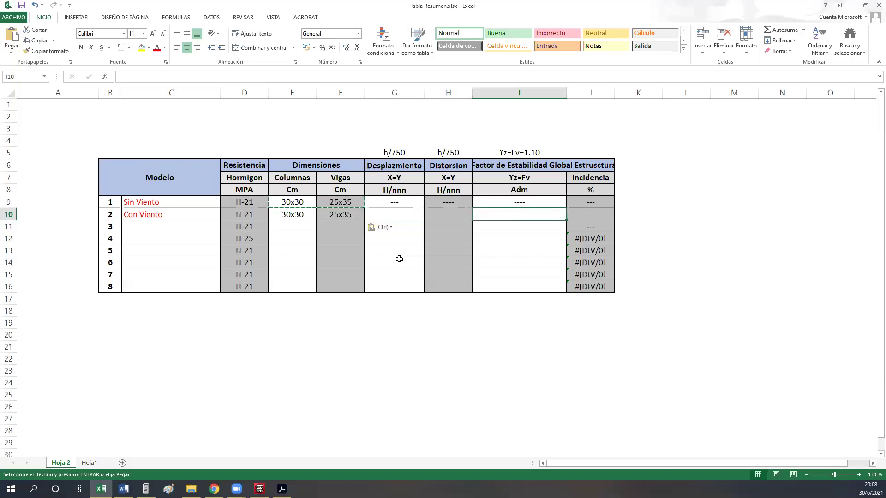
key(Left)
key(Left)
key(Right)
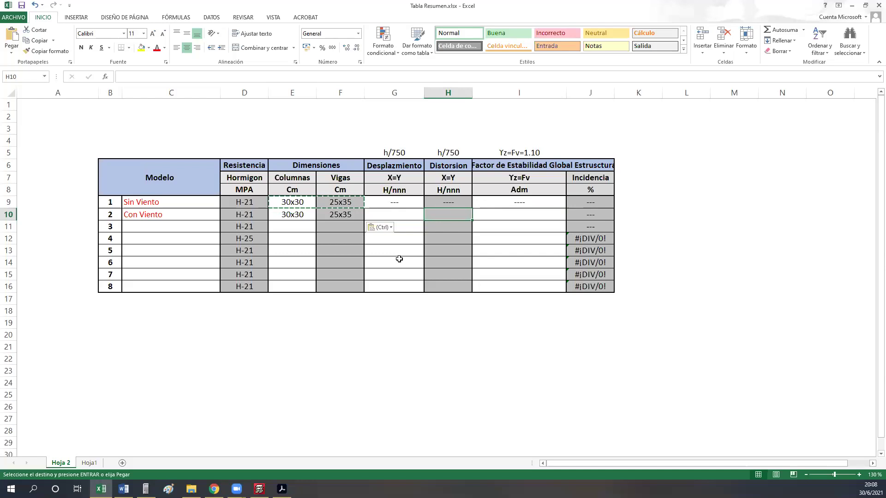
text(H/192)
key(Return)
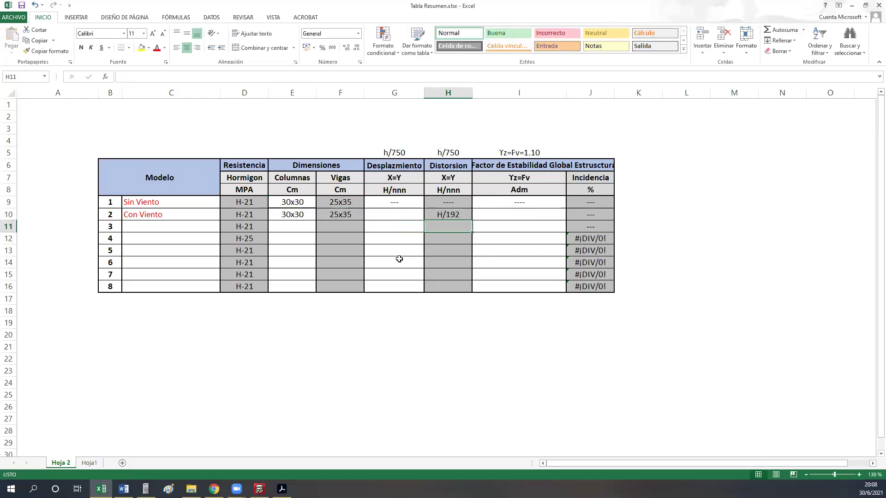
- Change the unit heading of the Desplazamiento column to mm and select its cell in the Con Viento row
click(405, 188)
text(mm)
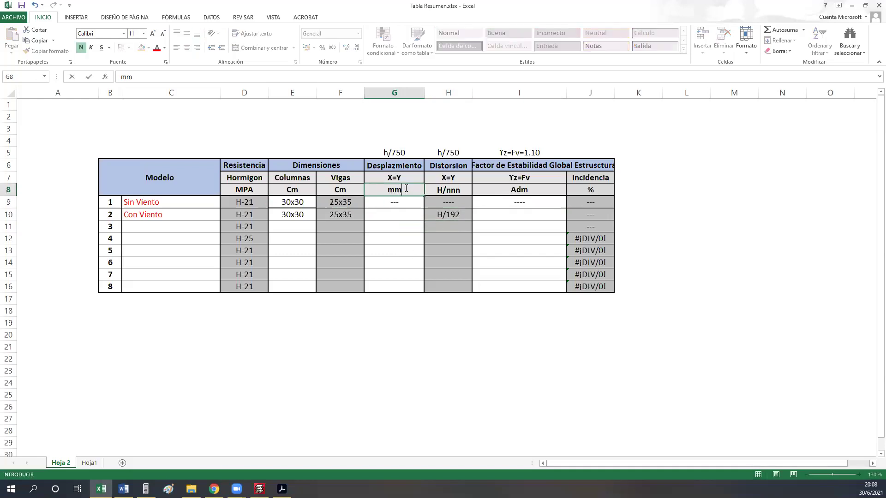
click(412, 273)
click(396, 209)
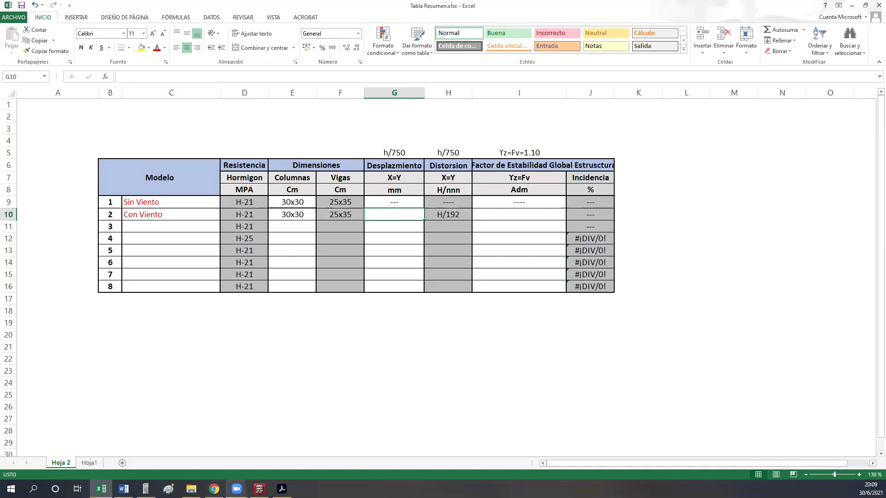
- Switch to the CYPECAD distortion report, recheck the column C4 and maximum drift tables, and close the report
click(282, 490)
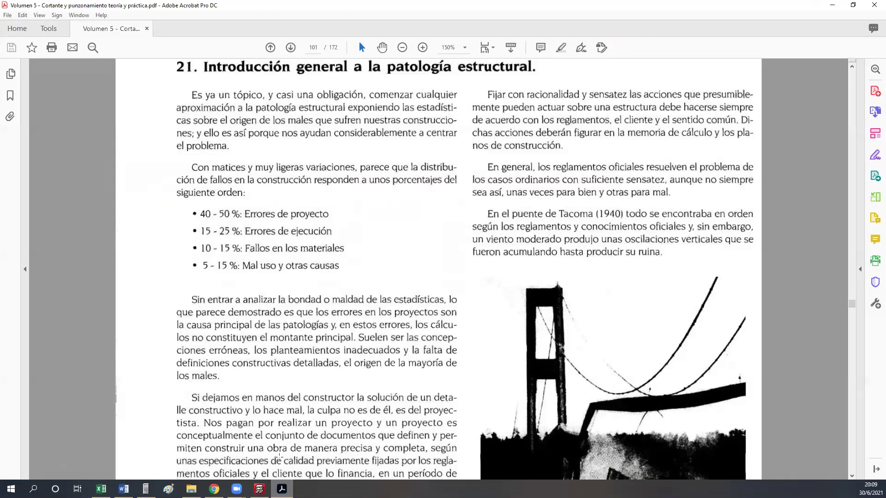
click(260, 489)
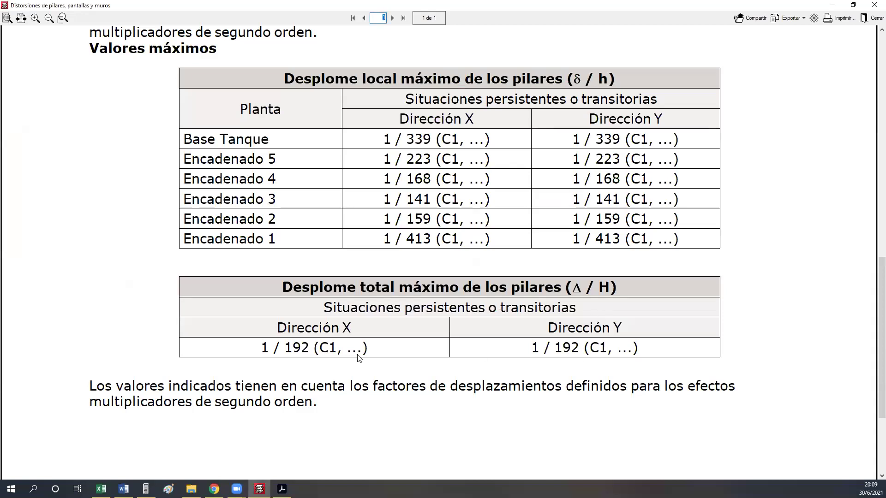
scroll(386, 360, up, 7)
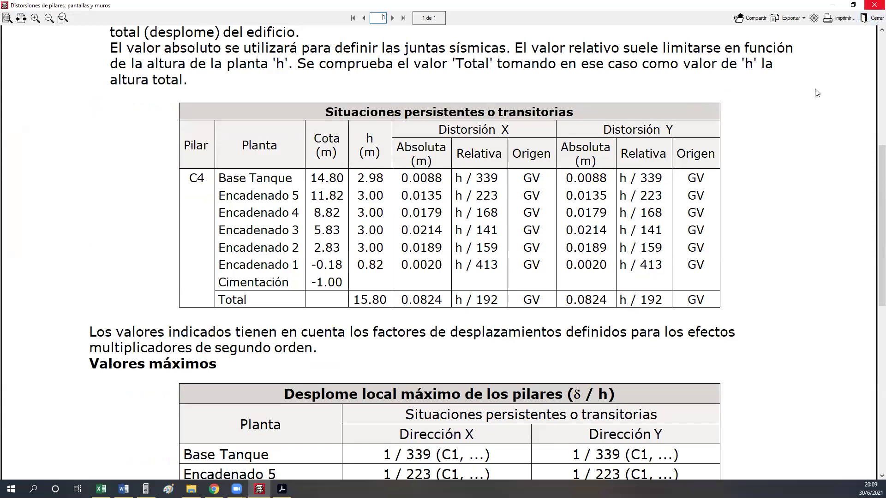
scroll(461, 286, down, 4)
scroll(438, 374, down, 2)
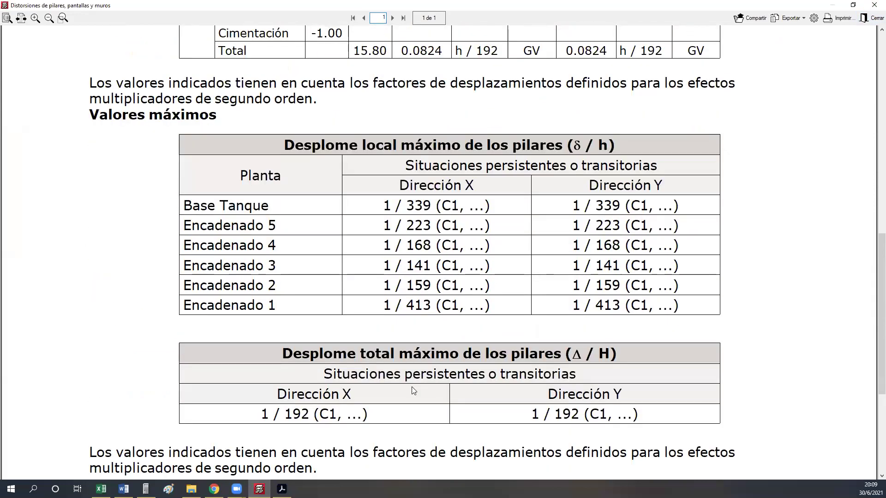
click(874, 4)
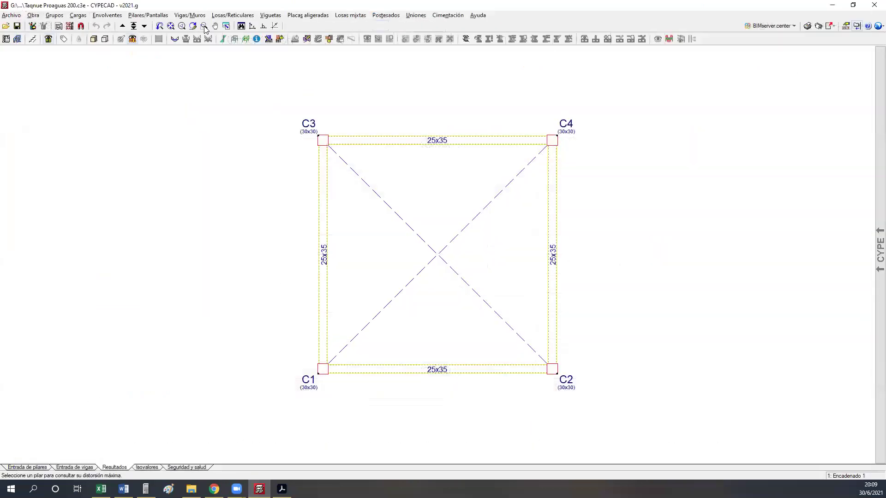
- Open the maximum displacements report for column C1 and examine its X and Y displacements per floor
click(107, 15)
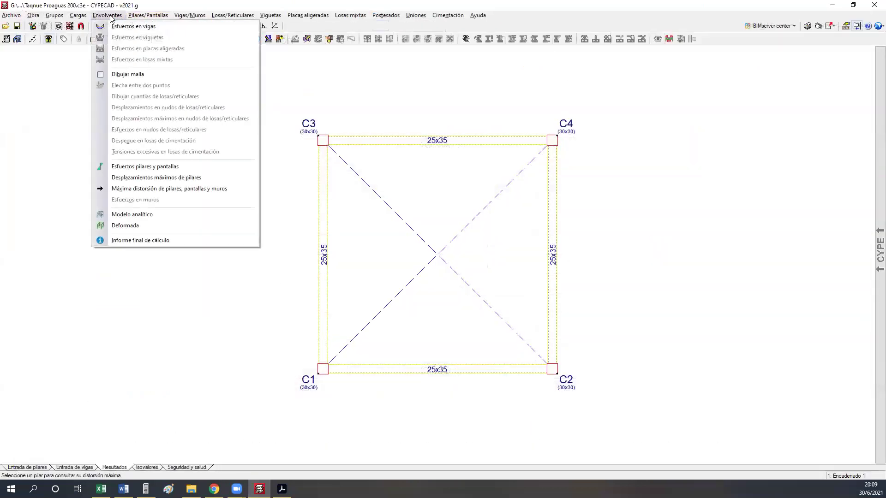
click(124, 178)
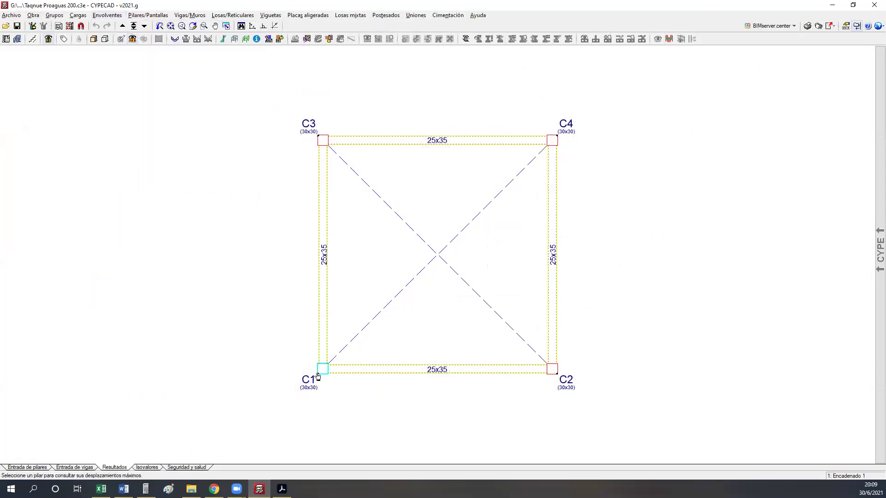
click(260, 372)
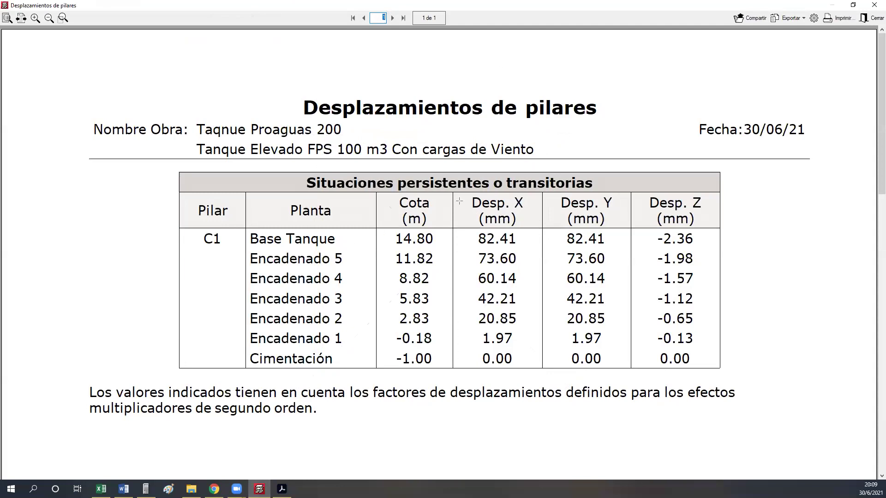
click(529, 303)
drag(548, 365, 541, 370)
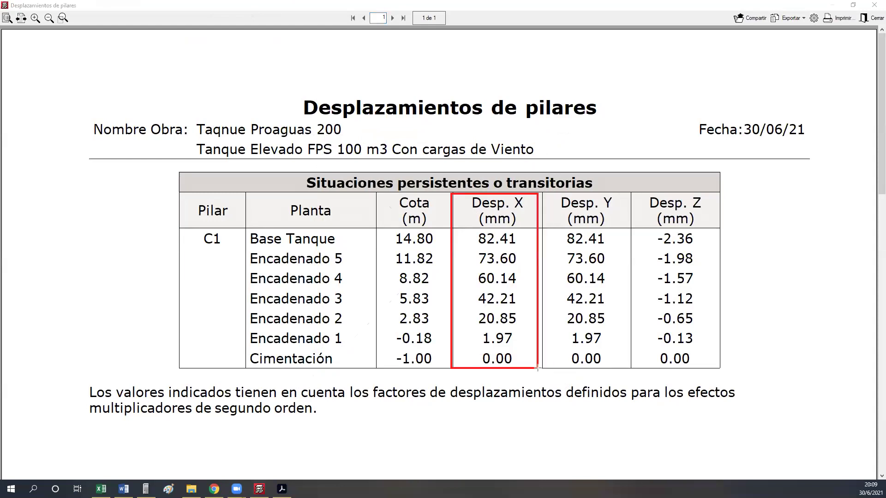
drag(546, 198, 630, 370)
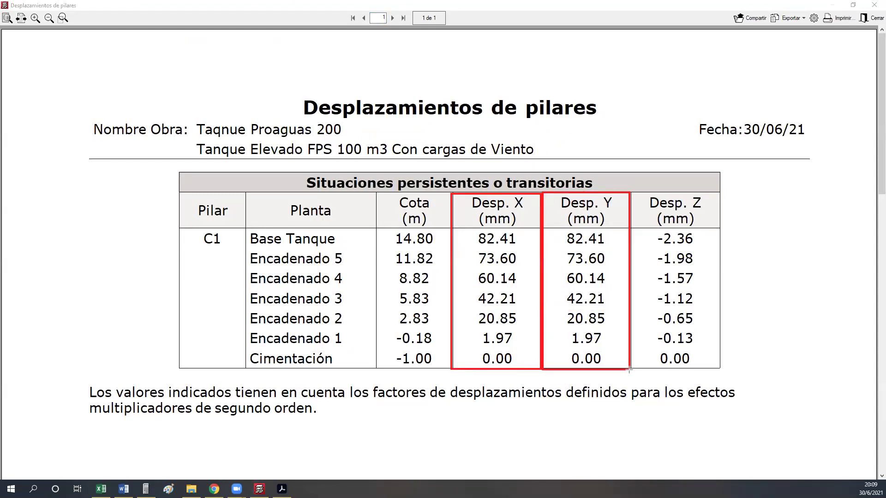
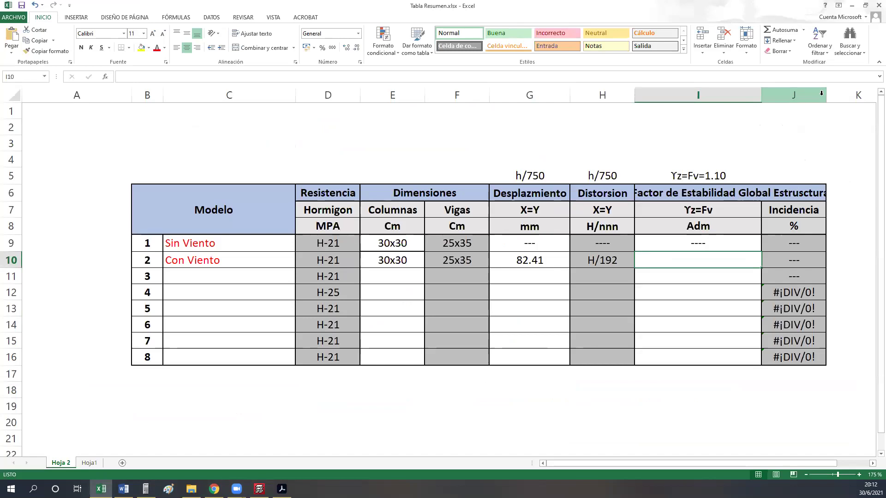
- Widen the Incidencia column of the Excel table until the Factor de Estabilidad Global heading fits, and select the Con Viento row's Yz=Fv cell
double_click(827, 95)
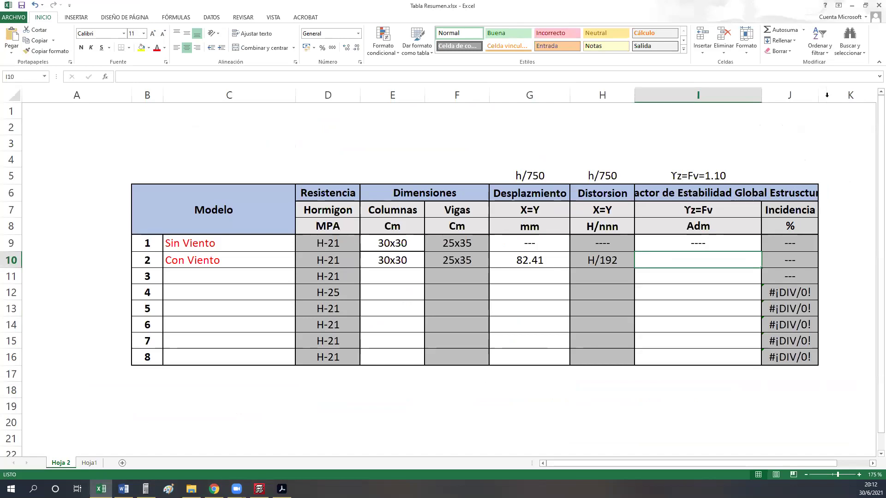
click(817, 190)
drag(819, 95, 851, 95)
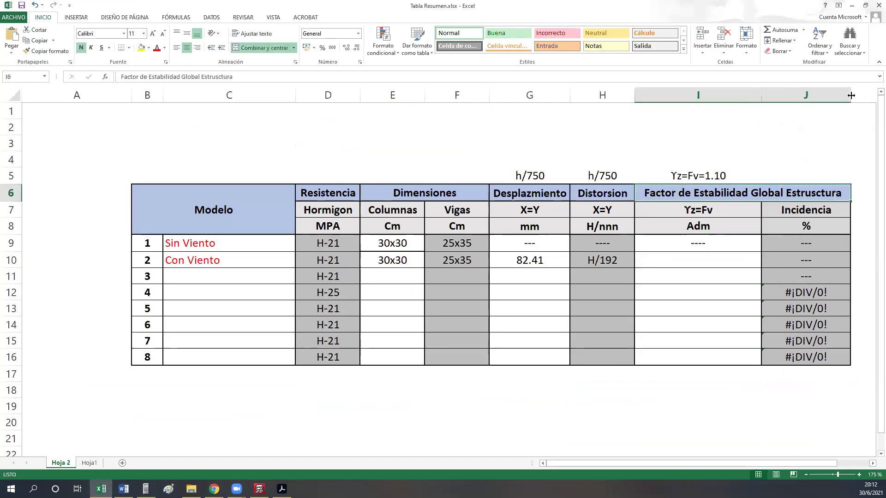
click(685, 254)
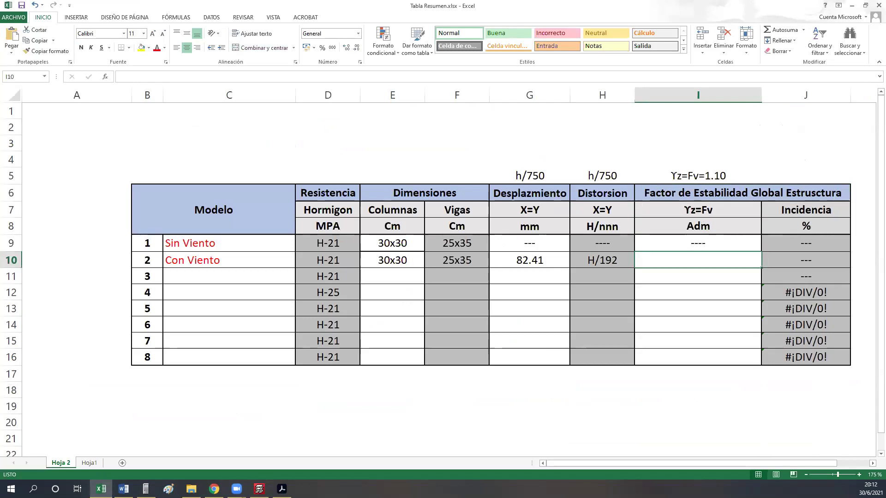
- Switch to CYPECAD and open the Análisis de la estabilidad global report from the project's listings
click(259, 489)
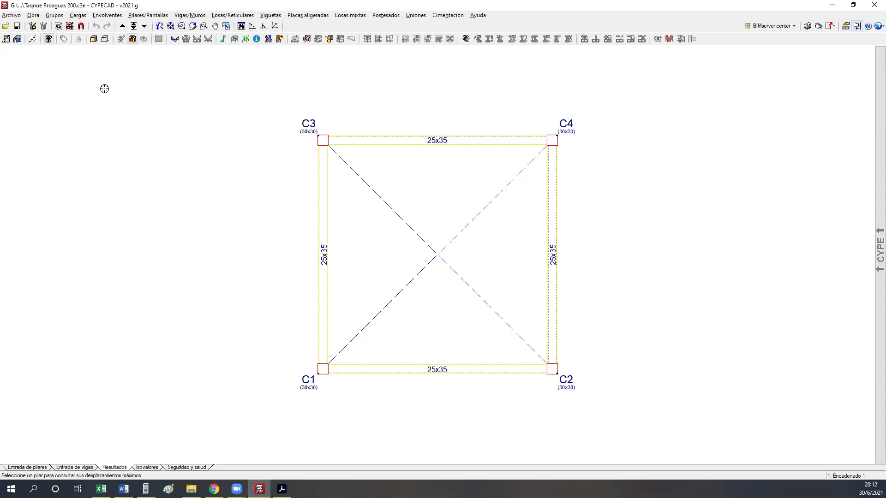
click(132, 37)
click(807, 25)
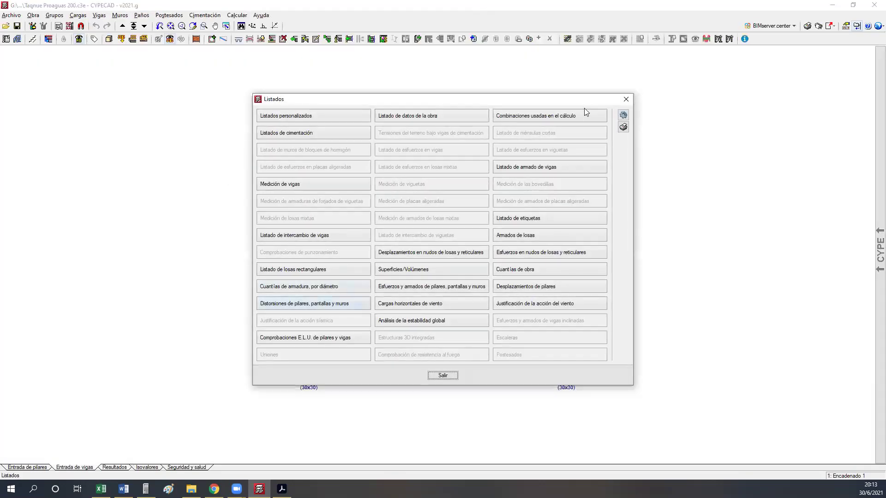
mouse_move(370, 313)
mouse_down()
mouse_move(483, 336)
mouse_move(492, 329)
mouse_up()
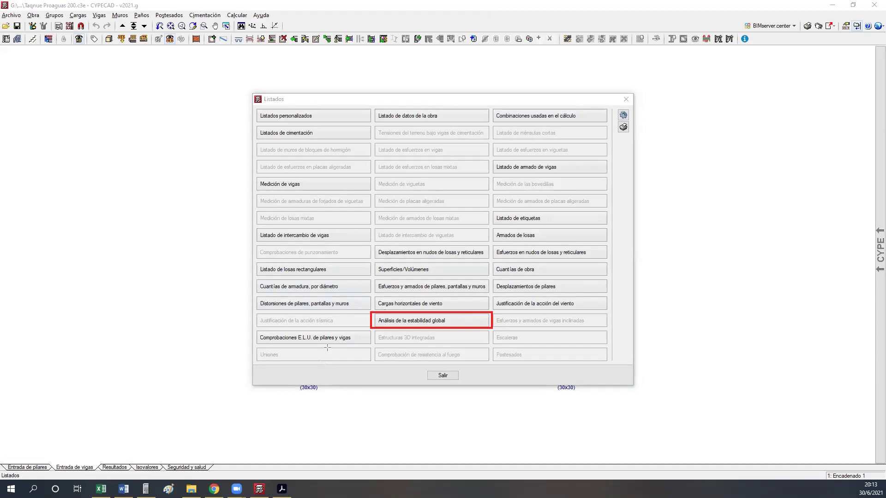
click(428, 320)
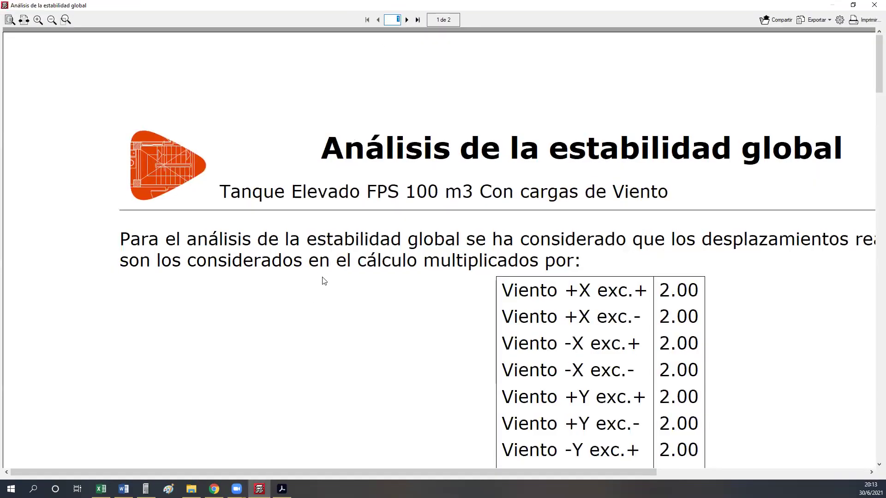
- Read through the global stability report, examining the wind displacement multipliers, overturning moments, P-delta moments and amplification factors
scroll(322, 278, down, 3)
scroll(420, 315, down, 3)
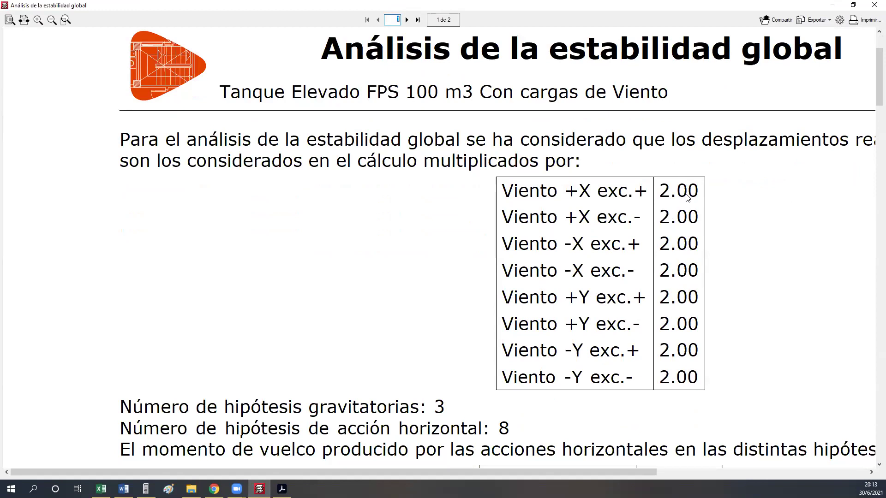
scroll(681, 259, down, 3)
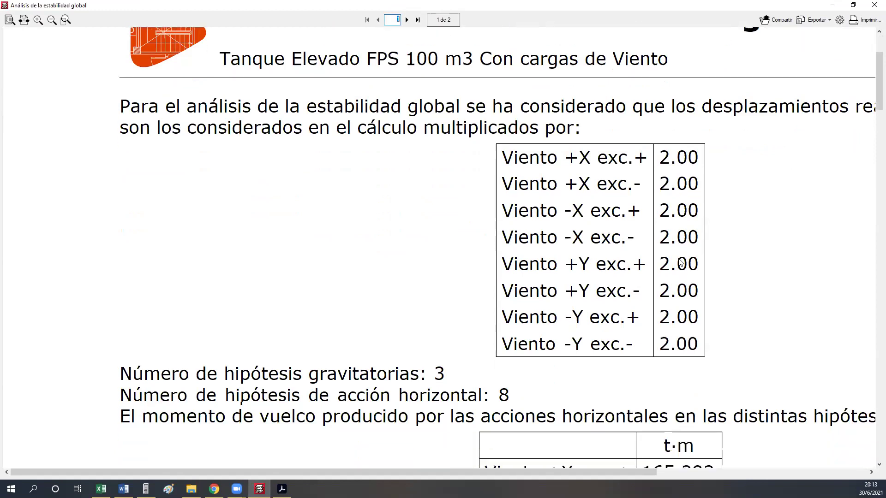
scroll(680, 262, down, 5)
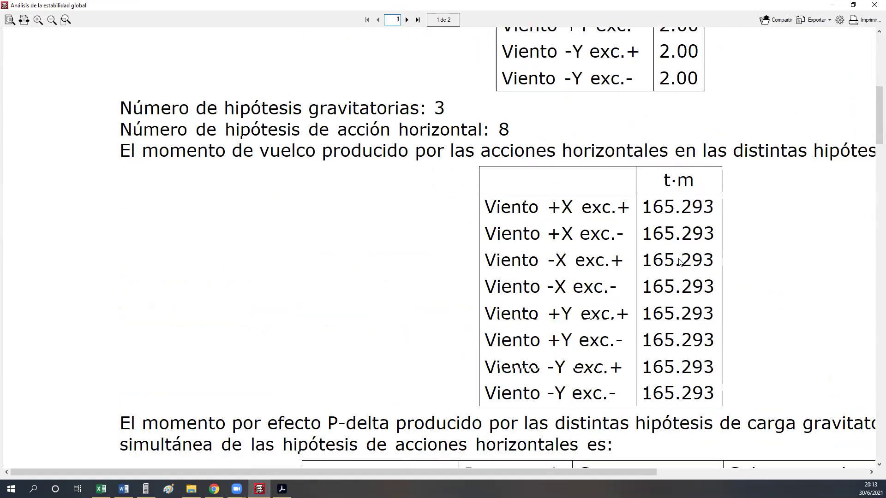
scroll(676, 323, down, 6)
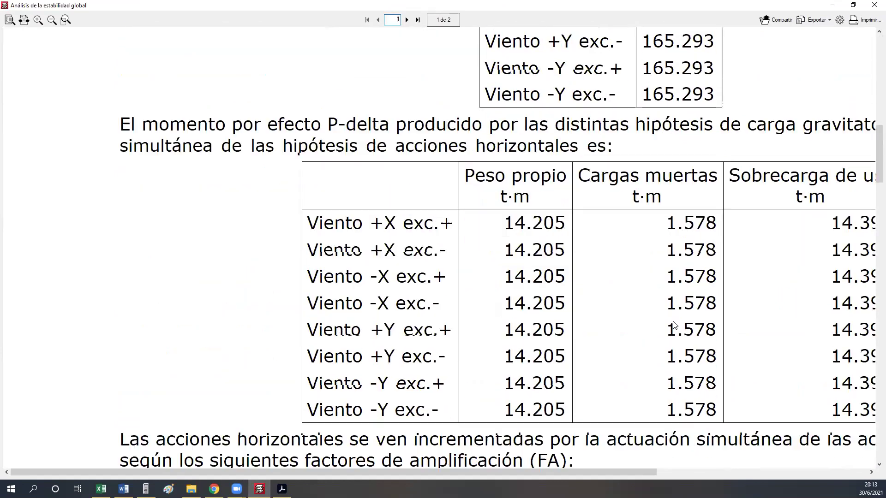
scroll(674, 324, down, 10)
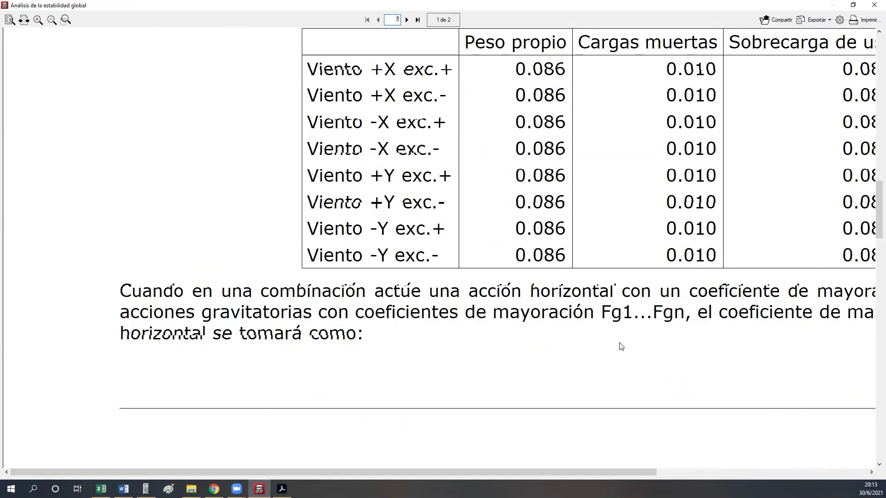
scroll(628, 466, right, 3)
scroll(510, 364, down, 4)
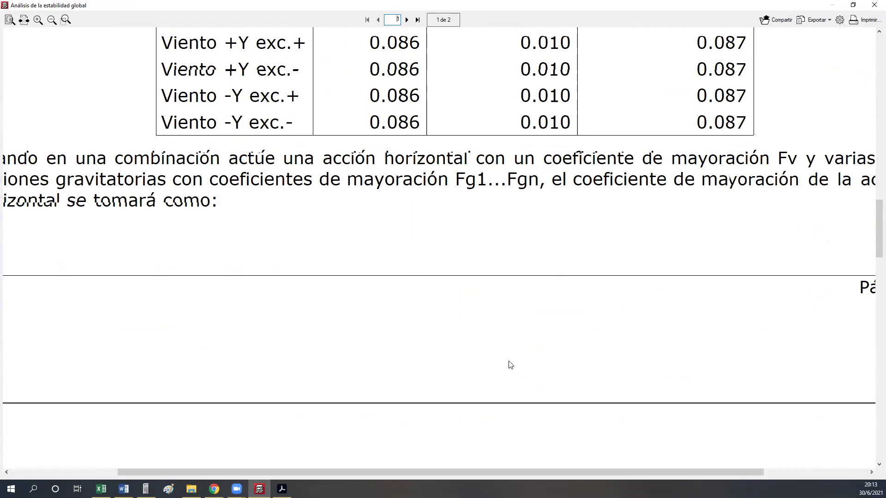
scroll(510, 364, down, 10)
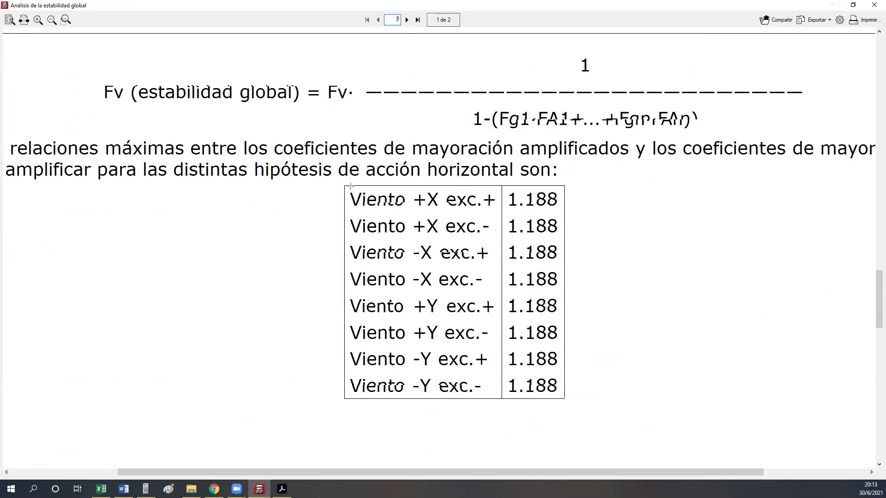
- Examine the table of maximum ratios between amplified and unamplified load factors for each wind hypothesis
drag(339, 184, 476, 250)
drag(568, 368, 569, 407)
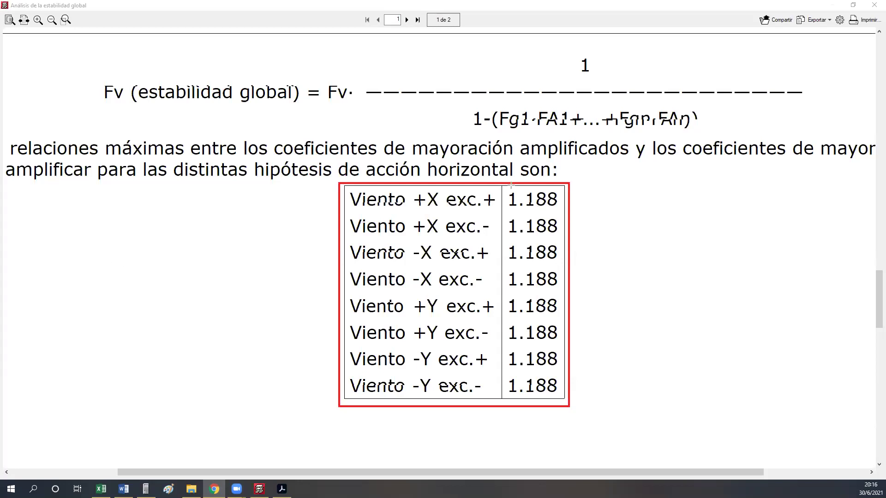
drag(497, 186, 560, 298)
drag(568, 354, 566, 401)
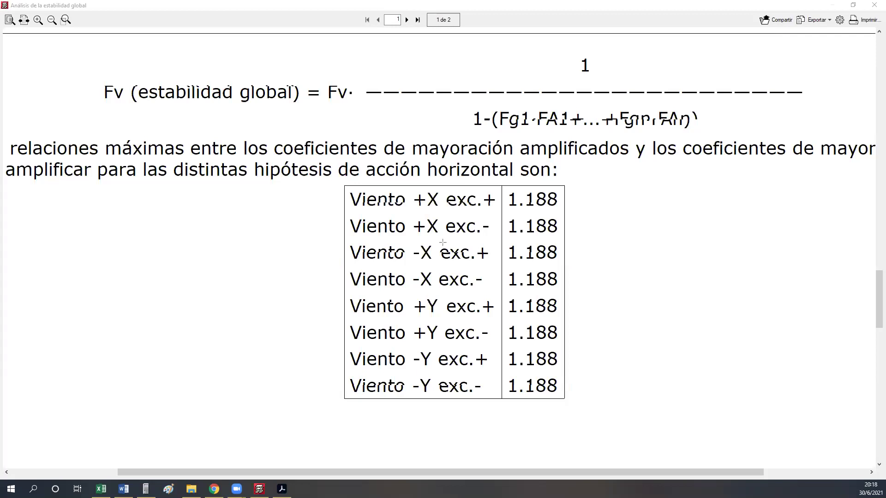
drag(499, 190, 569, 341)
drag(579, 407, 564, 398)
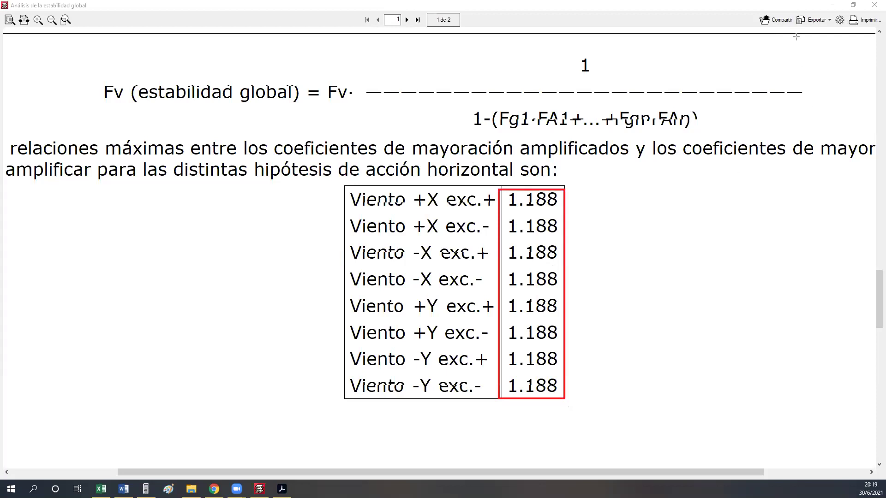
key(Escape)
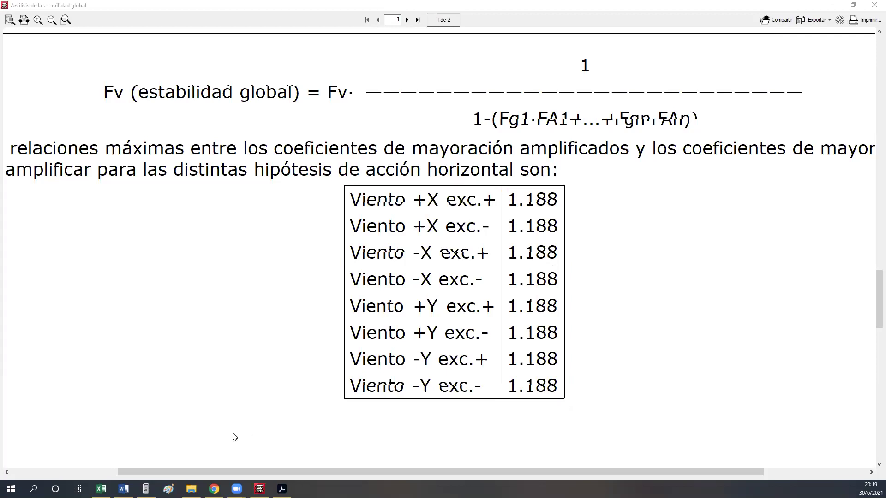
- Switch to the Excel table and enter 1.188 as the Yz=Fv global stability factor of the Con Viento model
click(101, 489)
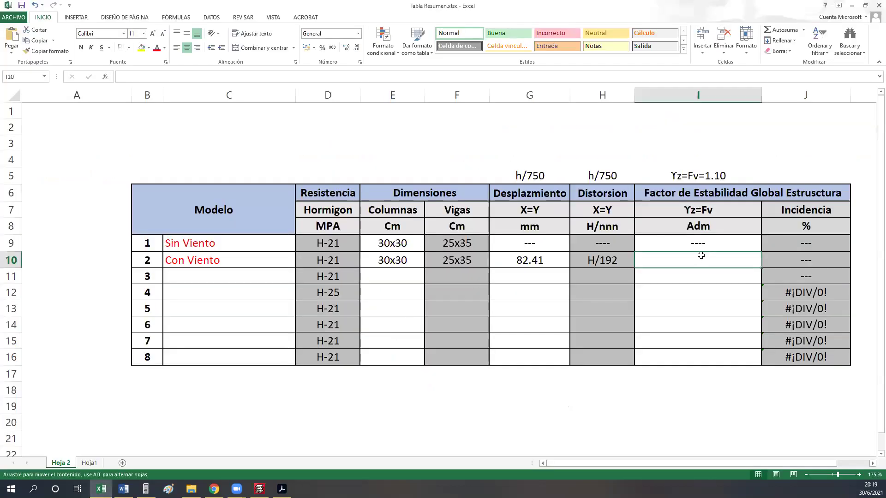
text(1.188)
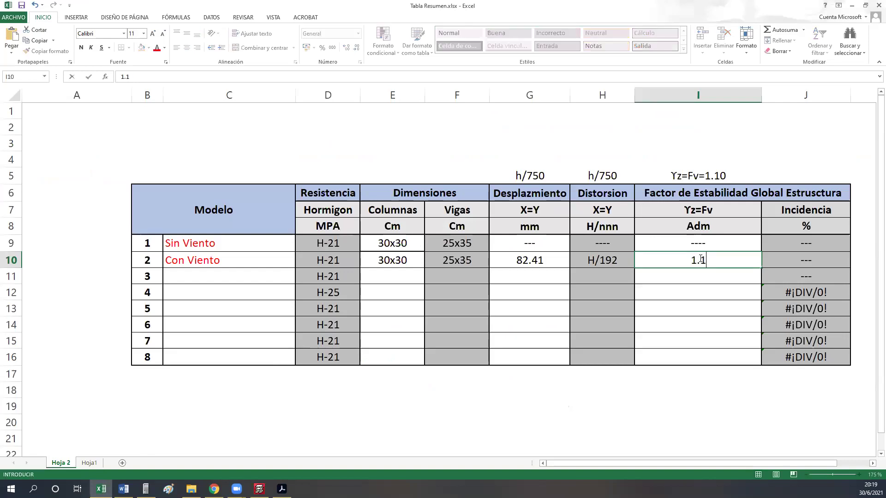
click(712, 286)
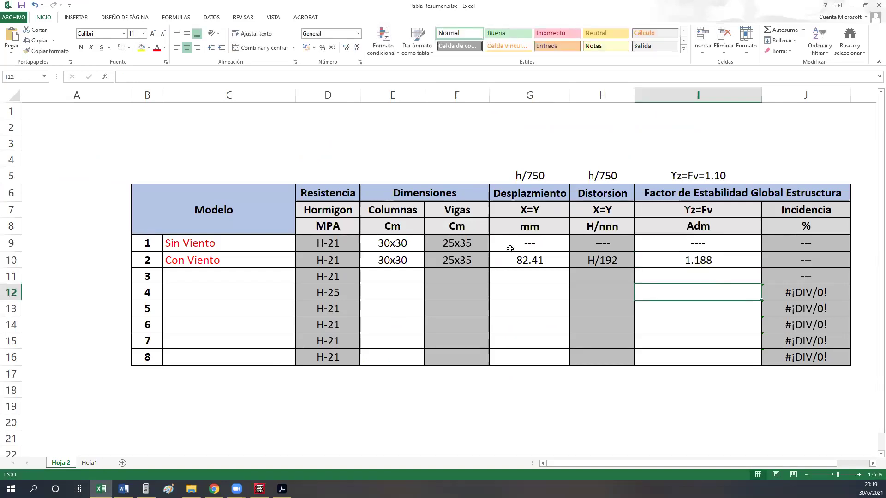
double_click(213, 261)
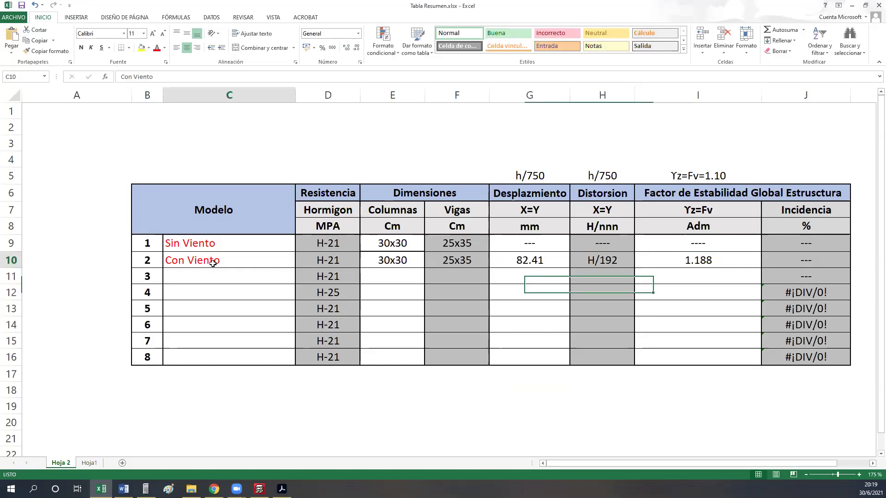
- Extend model 2's label to "Con Viento masl configurado" and fit the width of column C to its text
text(m)
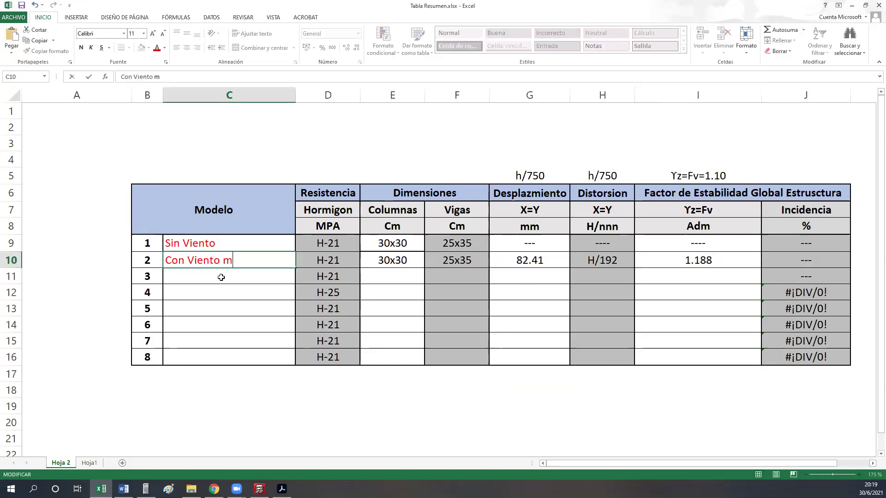
text(asl configurado)
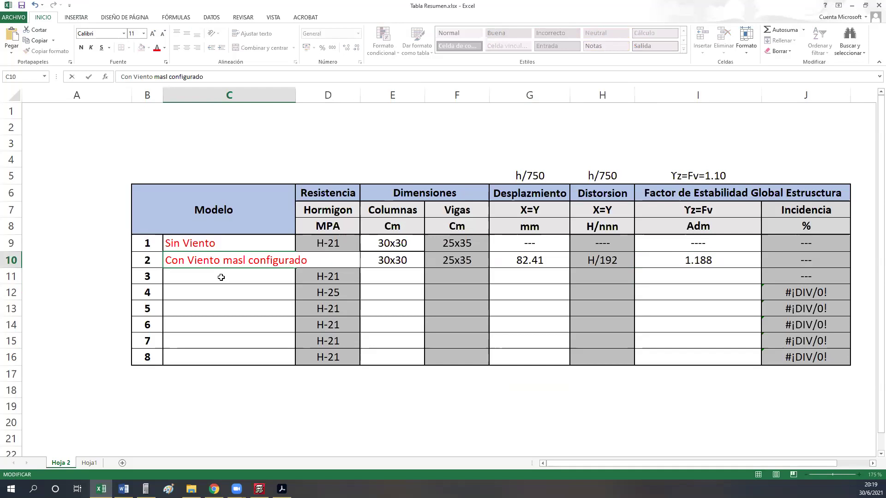
click(221, 277)
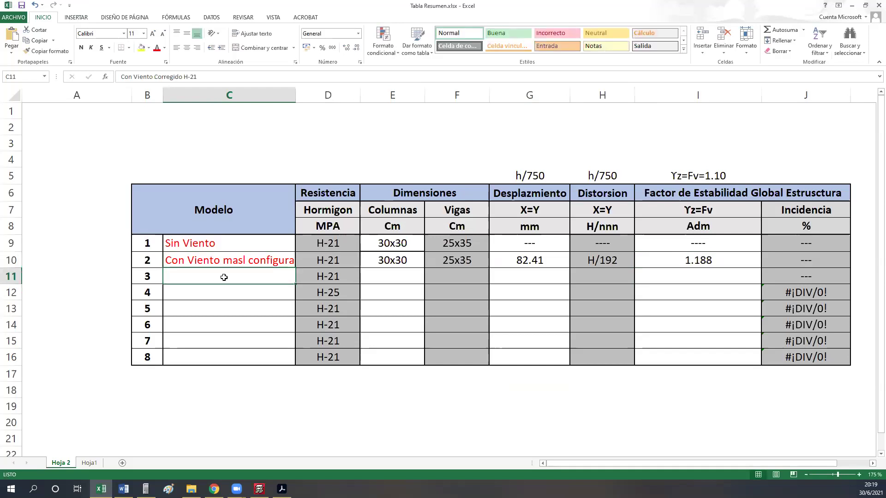
double_click(295, 94)
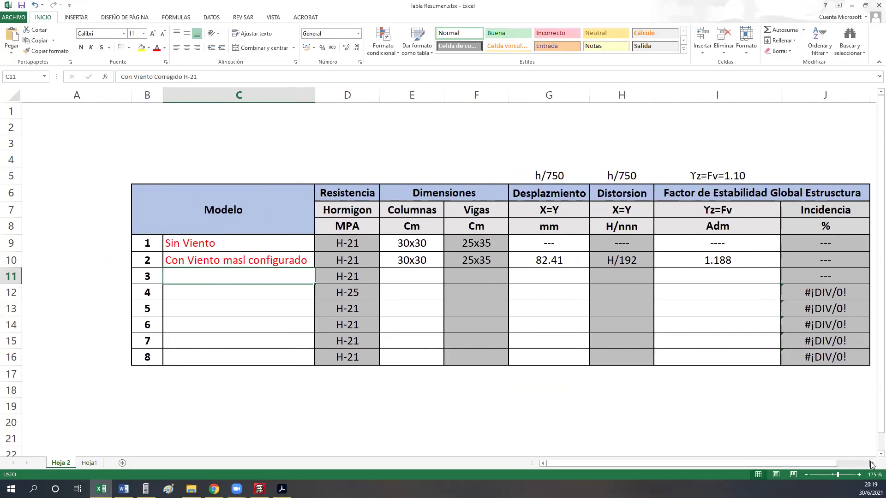
scroll(854, 443, right, 1)
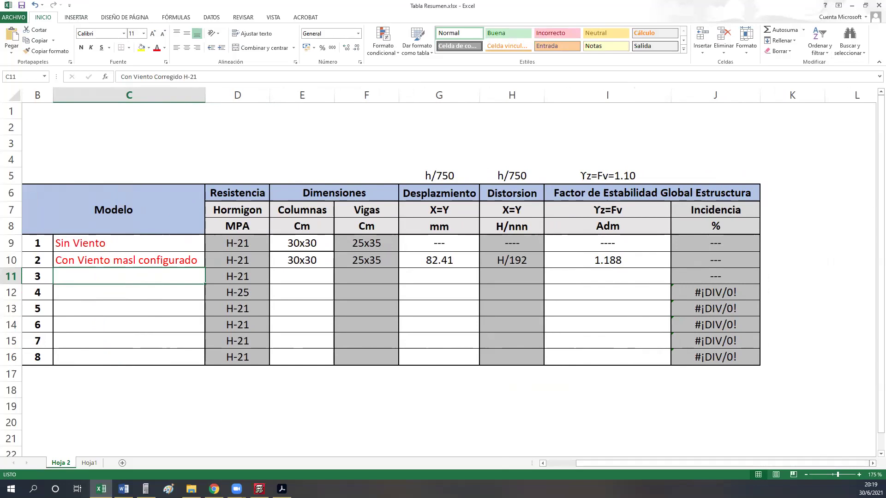
key(alt+Tab)
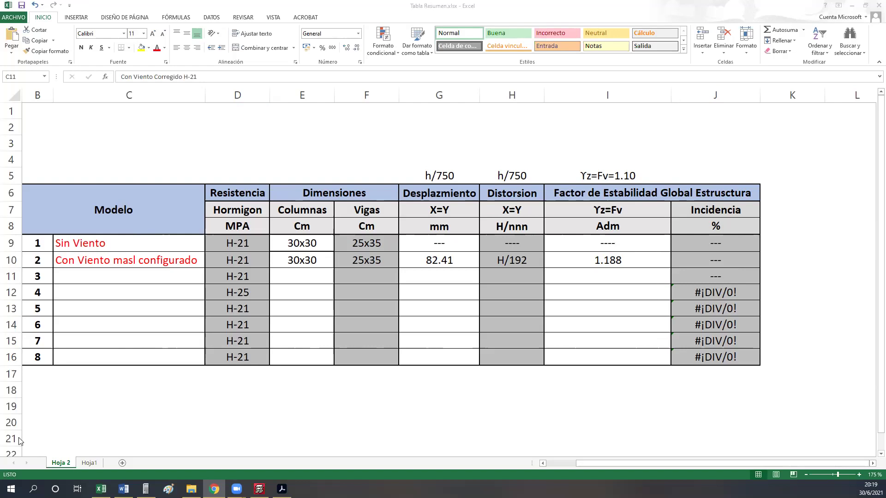
click(165, 295)
click(167, 329)
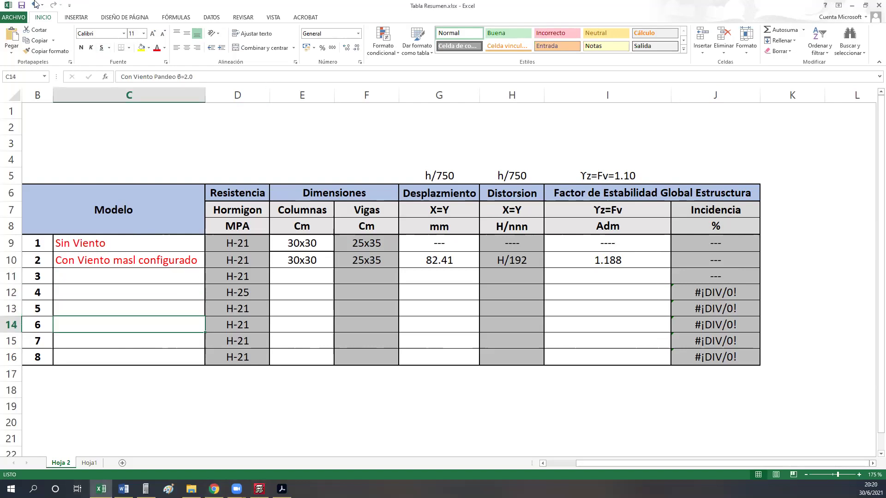
click(190, 208)
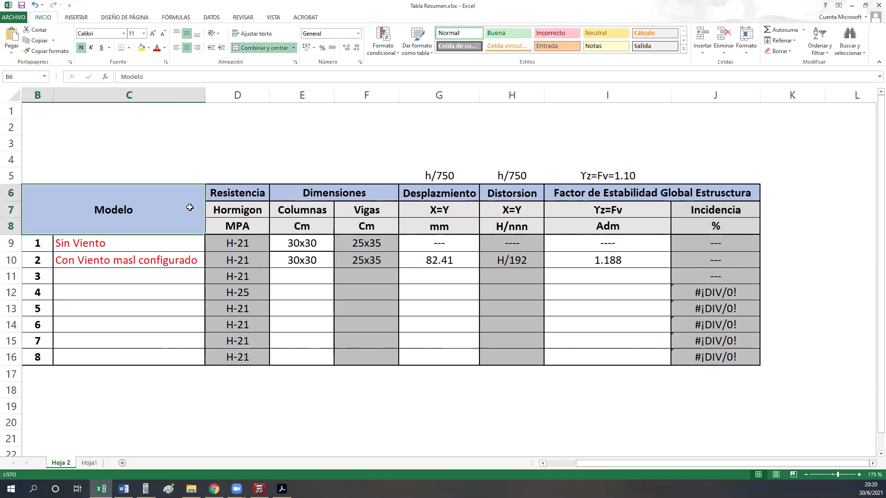
click(151, 271)
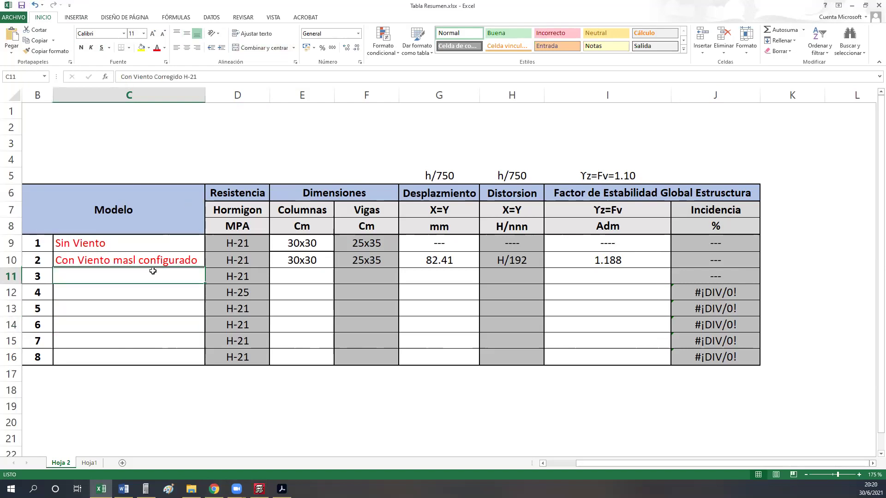
- Correct the typo in model 2's label so it reads "Con Viento mal configurado"
click(137, 263)
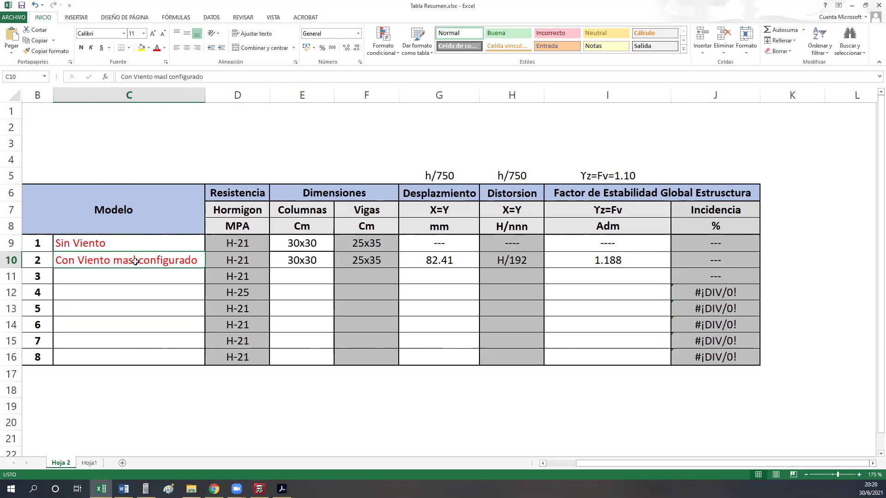
double_click(135, 261)
key(BackSpace)
key(BackSpace)
text(l)
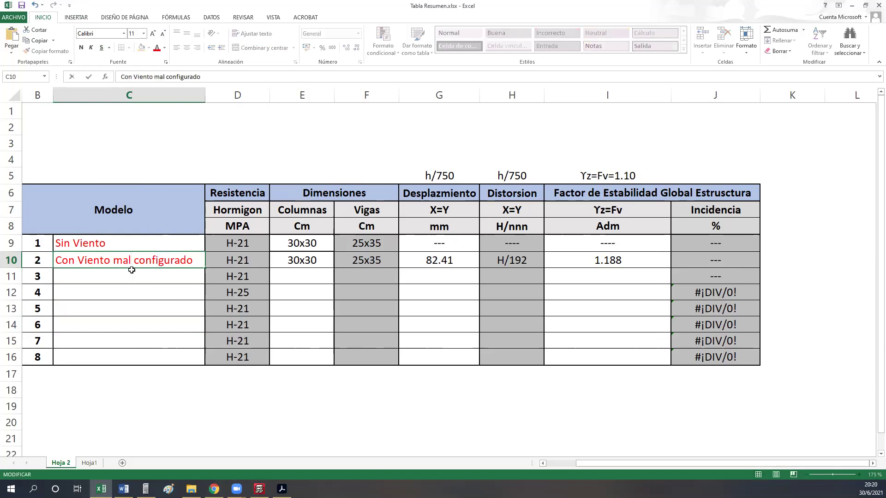
key(Return)
click(135, 337)
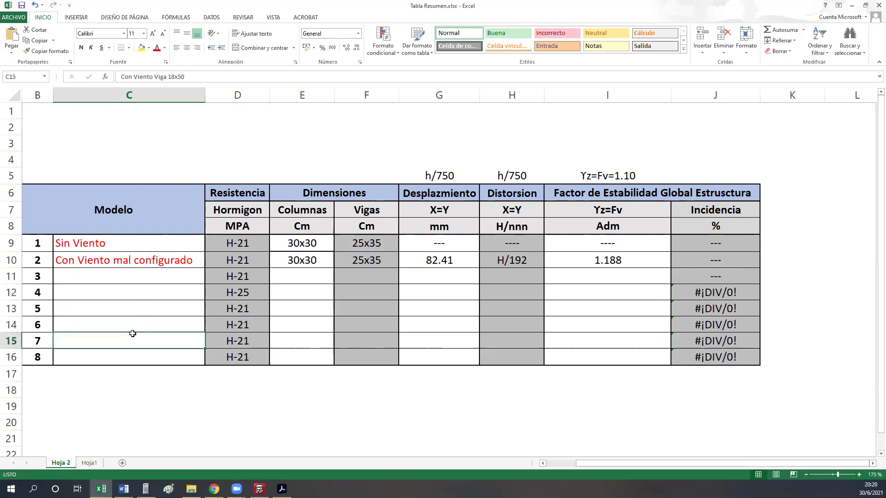
- Highlight the full table row of model 2 to review its dimensions, displacement, distortion and stability factor
drag(39, 266, 712, 259)
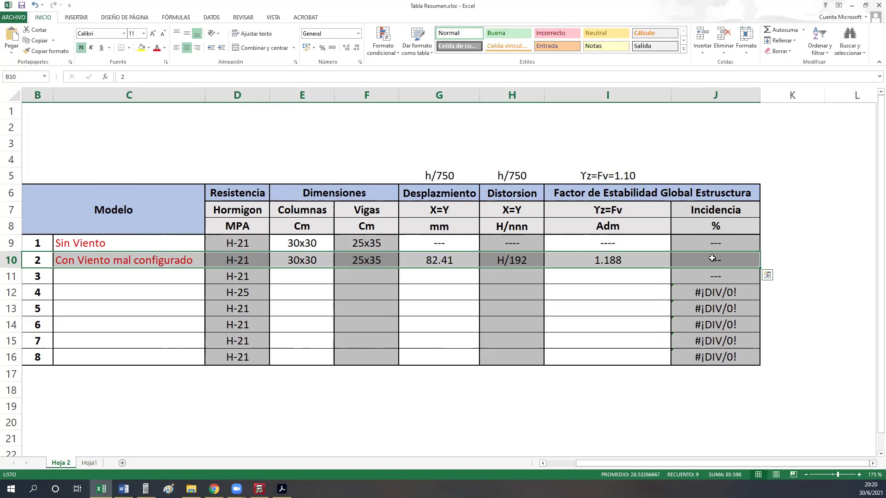
click(306, 292)
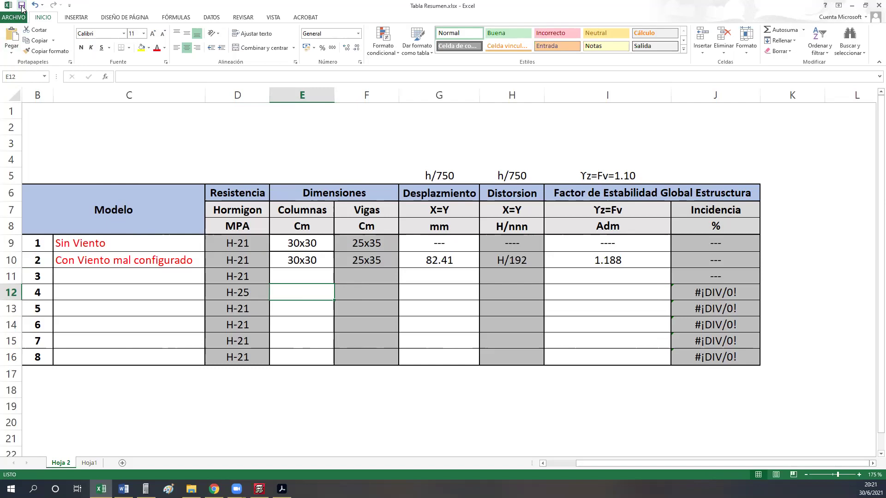
click(183, 318)
drag(38, 262, 681, 259)
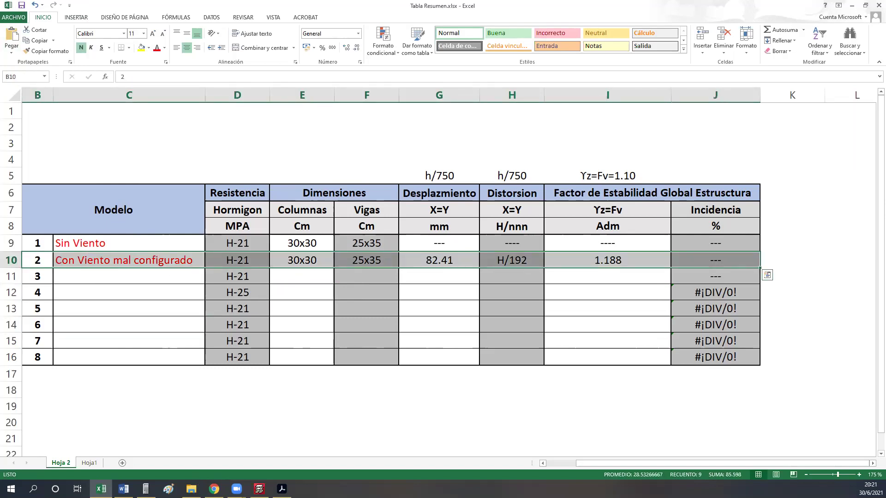
- Switch to CYPECAD and close the global stability report and the Listados dialog
click(259, 489)
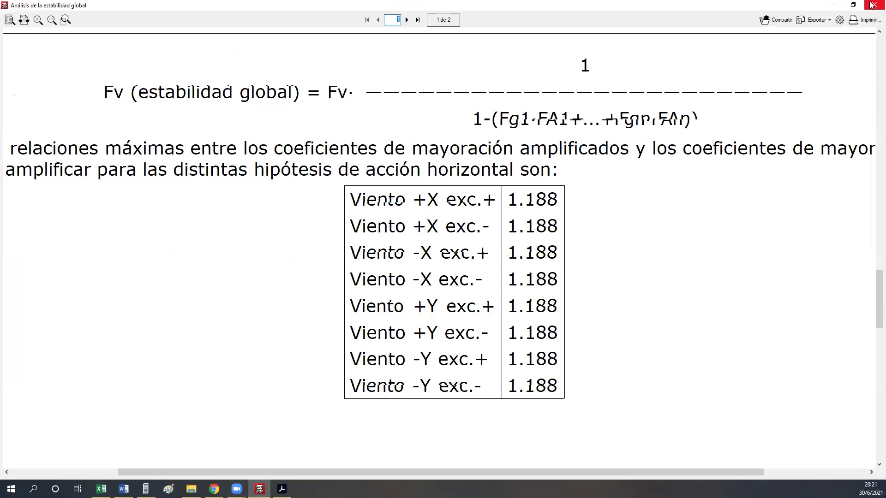
click(875, 5)
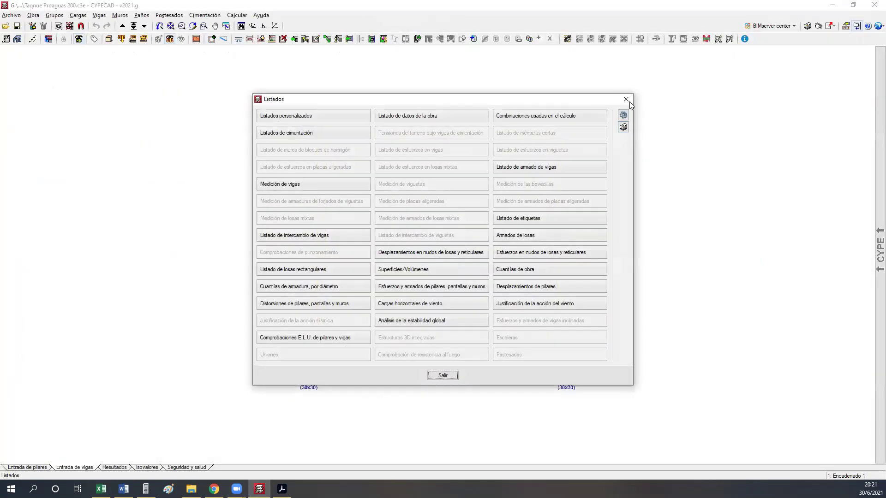
click(627, 96)
- Open the 3D view of the building, examine the tank tower's columns, beams and footings from several sides, and close the view
click(109, 38)
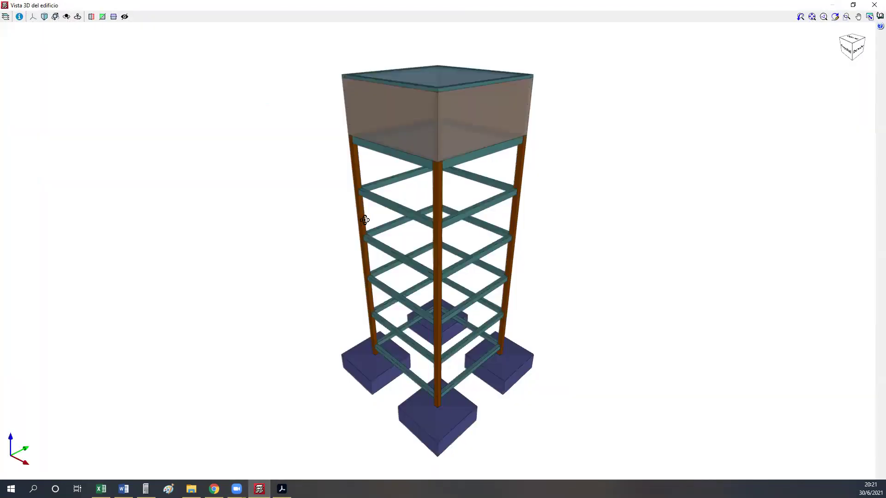
drag(363, 217, 423, 255)
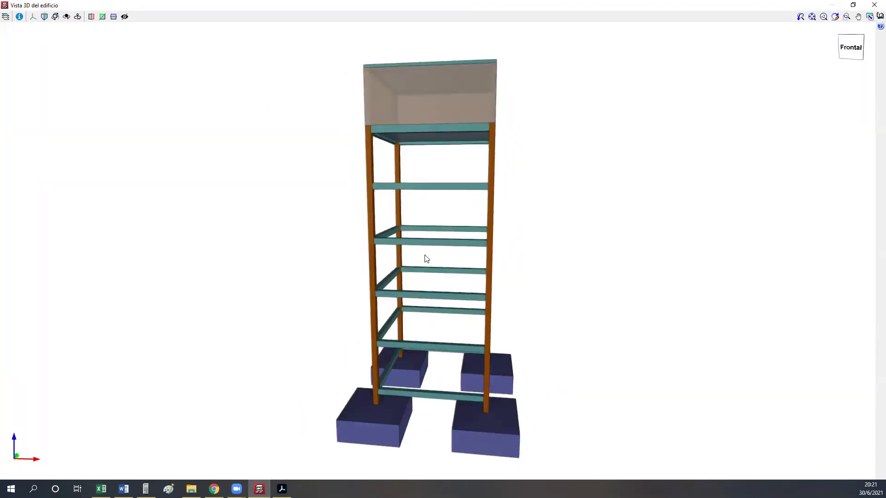
middle_drag(423, 255, 508, 234)
drag(508, 234, 604, 263)
drag(581, 305, 340, 330)
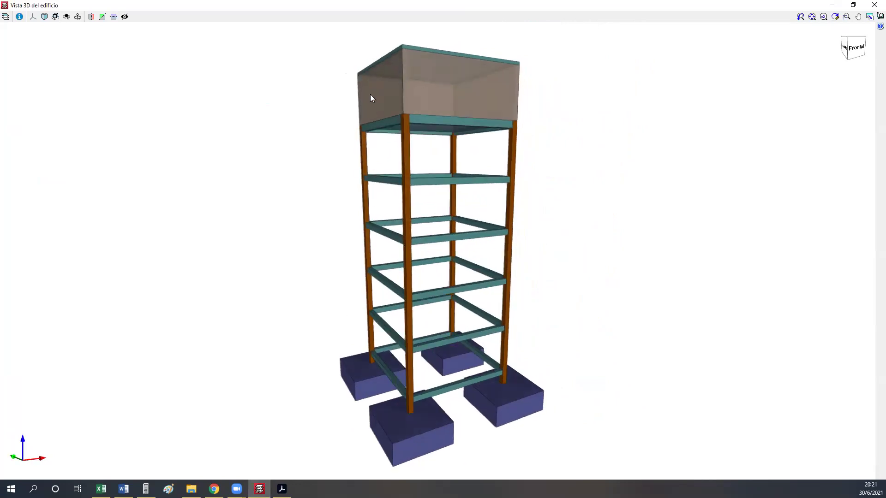
mouse_move(424, 194)
mouse_down()
mouse_move(455, 207)
mouse_move(716, 194)
mouse_move(269, 213)
mouse_move(627, 192)
mouse_move(470, 240)
mouse_up()
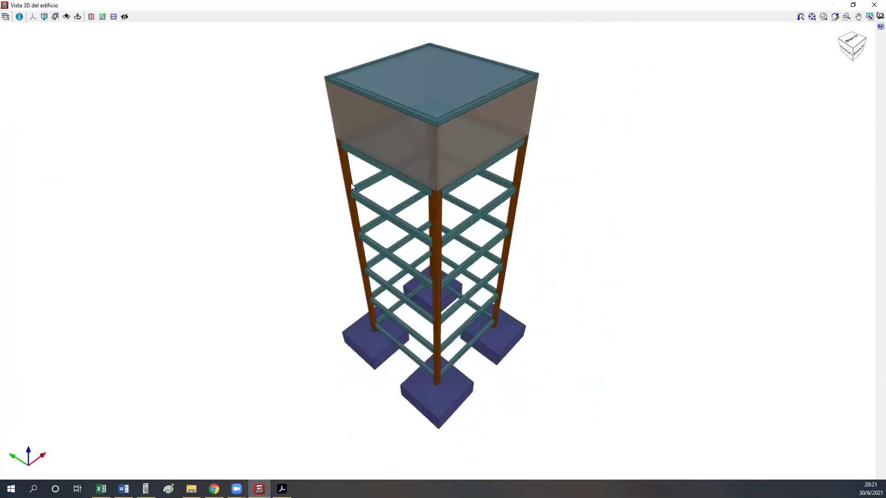
drag(416, 154, 437, 114)
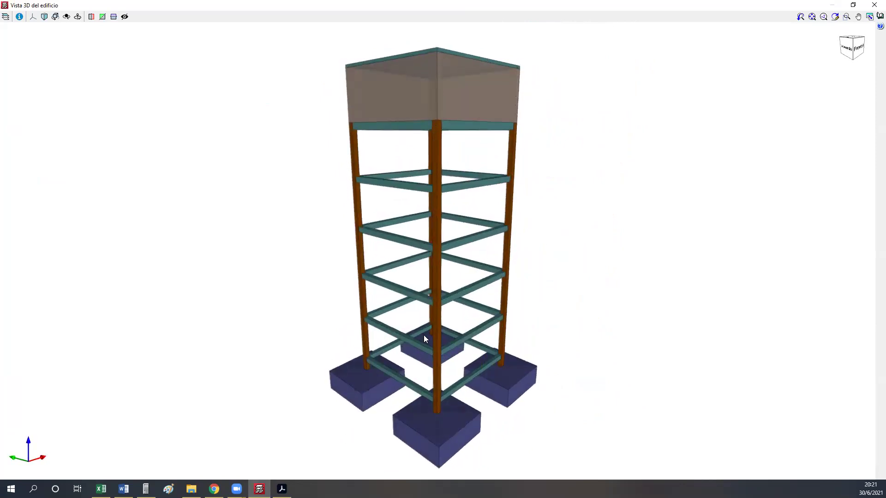
mouse_move(420, 406)
mouse_down()
mouse_move(291, 380)
mouse_move(328, 382)
mouse_up()
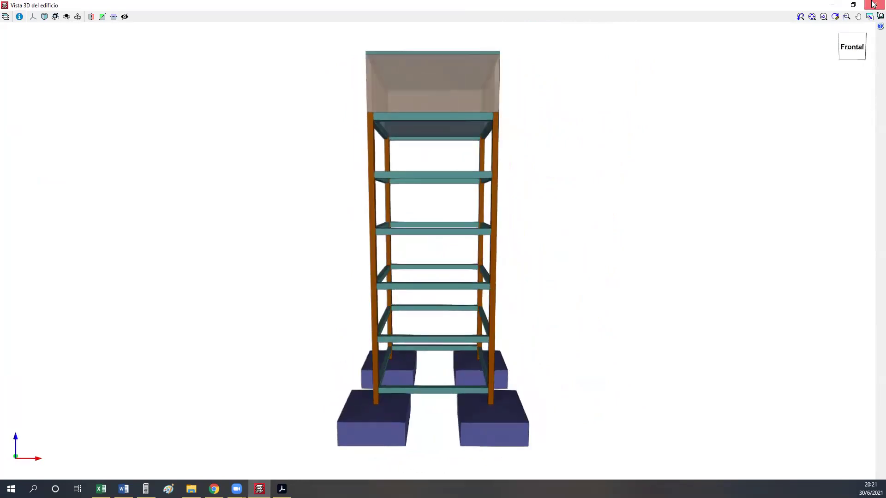
click(874, 5)
click(34, 15)
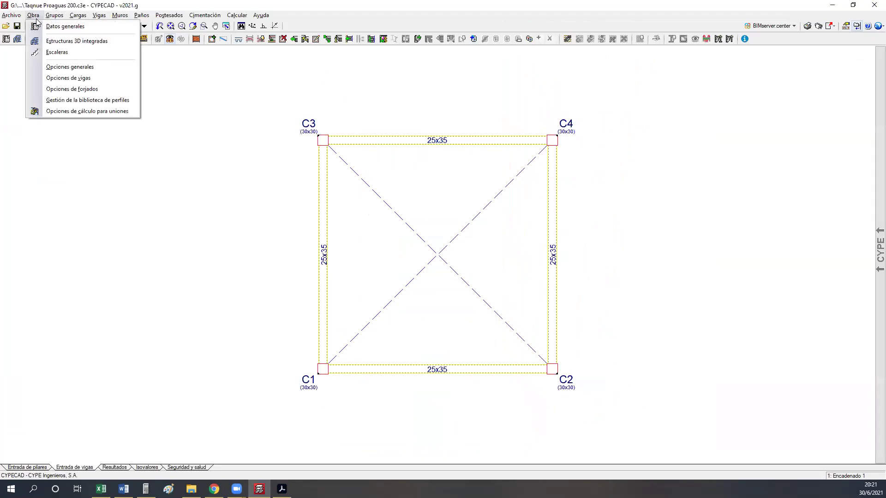
click(196, 130)
click(12, 16)
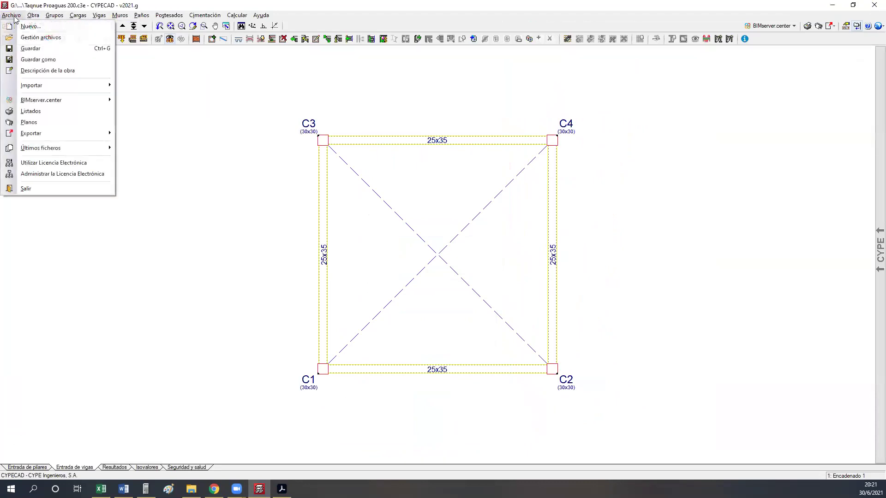
click(45, 37)
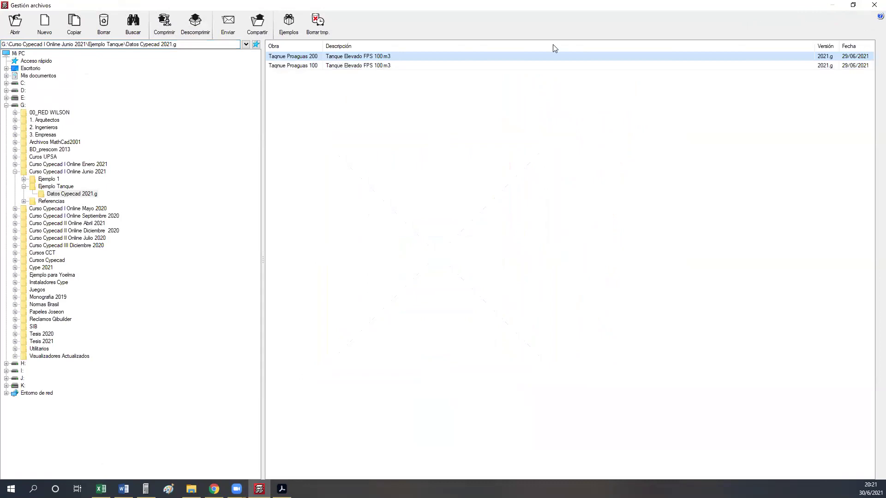
key(Escape)
- Complete the second description line in the job's general data as "Con cargas de Viento mal configurado" and accept
click(33, 15)
click(44, 26)
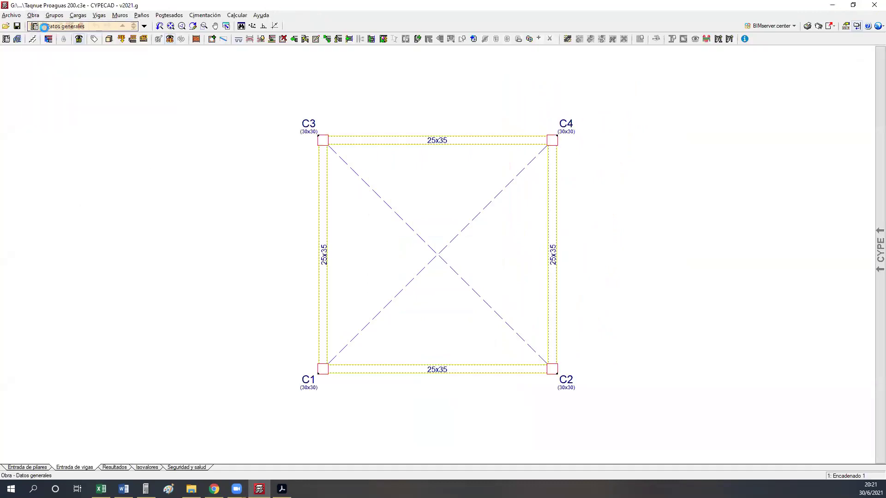
click(395, 112)
click(396, 124)
text(mal conf)
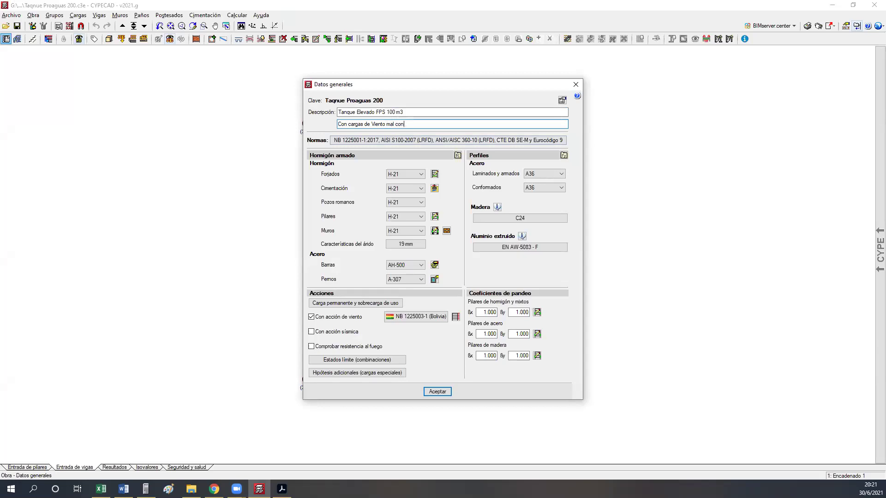
text(igurado)
click(447, 392)
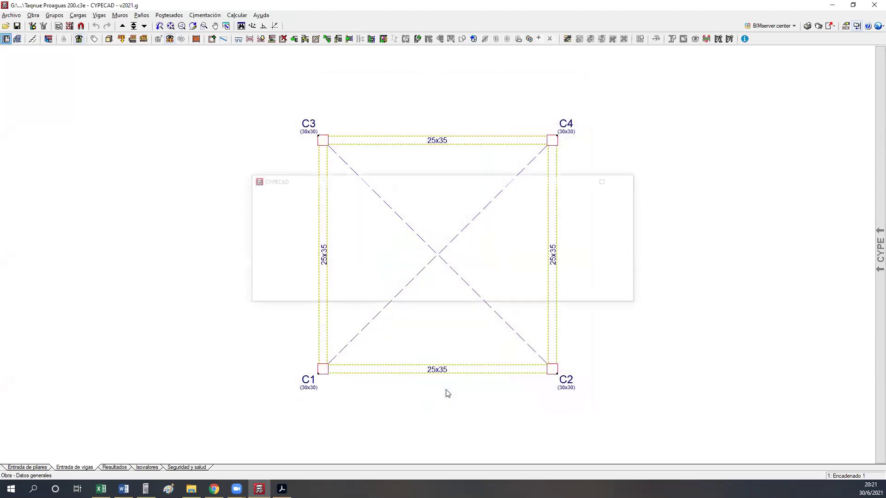
- Copy the Taqnue Proaguas 200 job in the file manager as Taqnue Proaguas 300 and open the copy
click(13, 15)
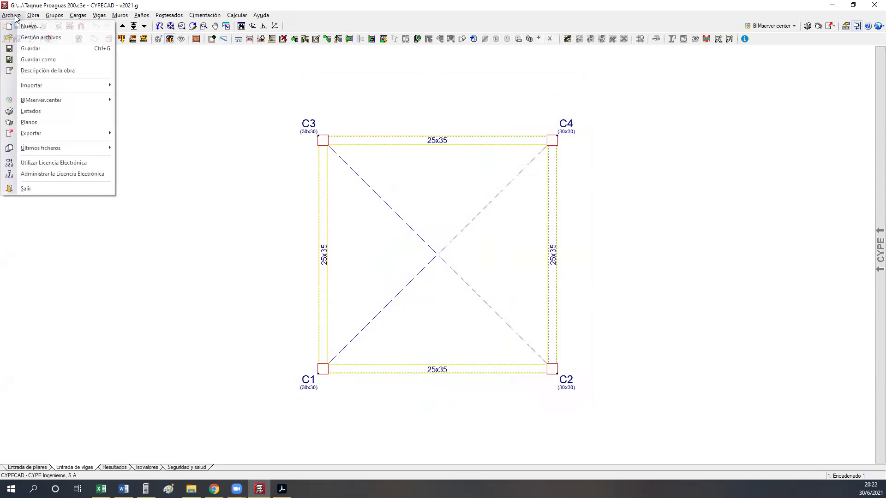
click(20, 37)
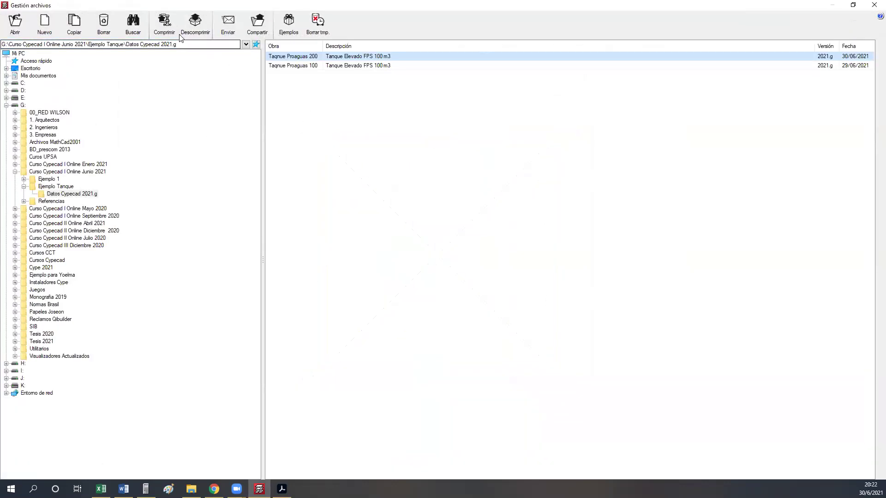
click(74, 23)
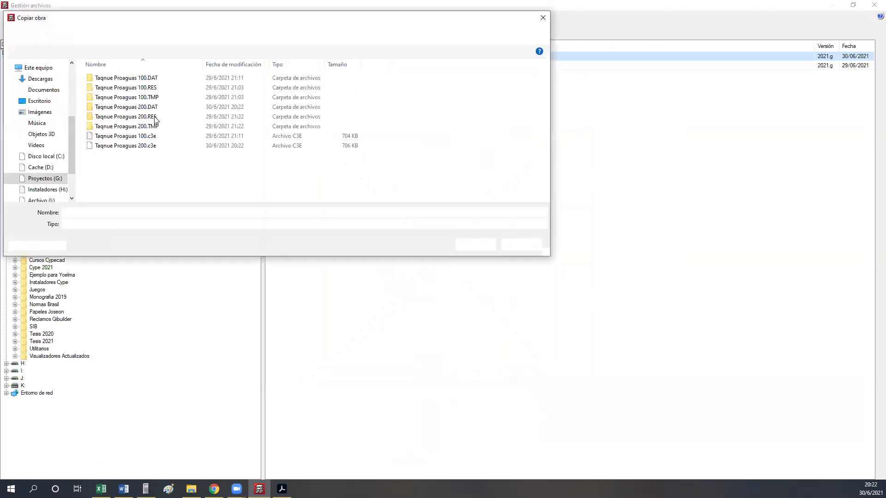
click(107, 212)
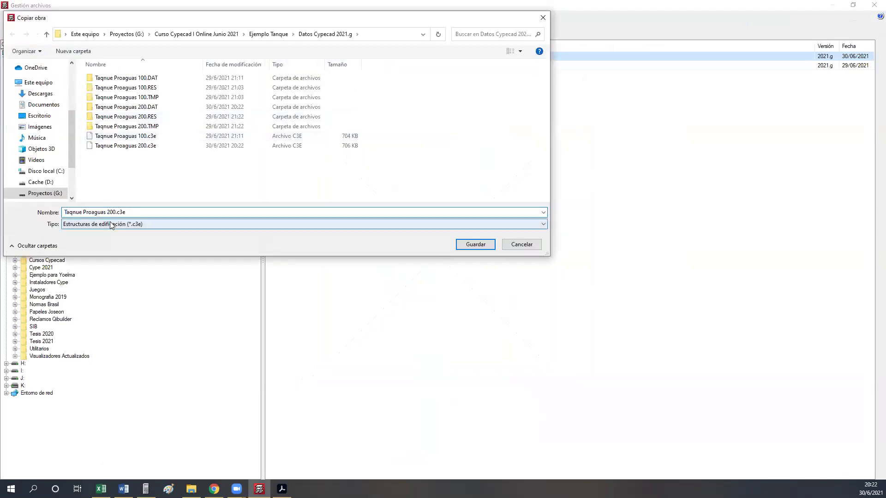
key(Delete)
text(3)
click(476, 246)
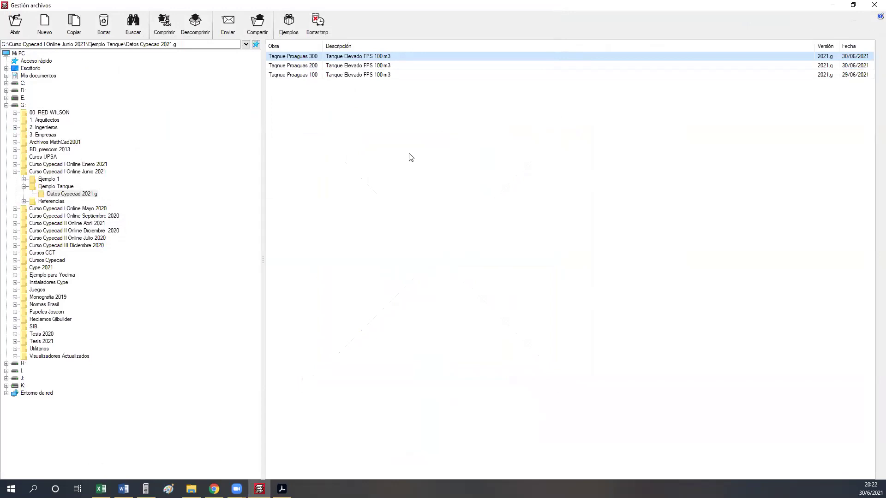
double_click(313, 57)
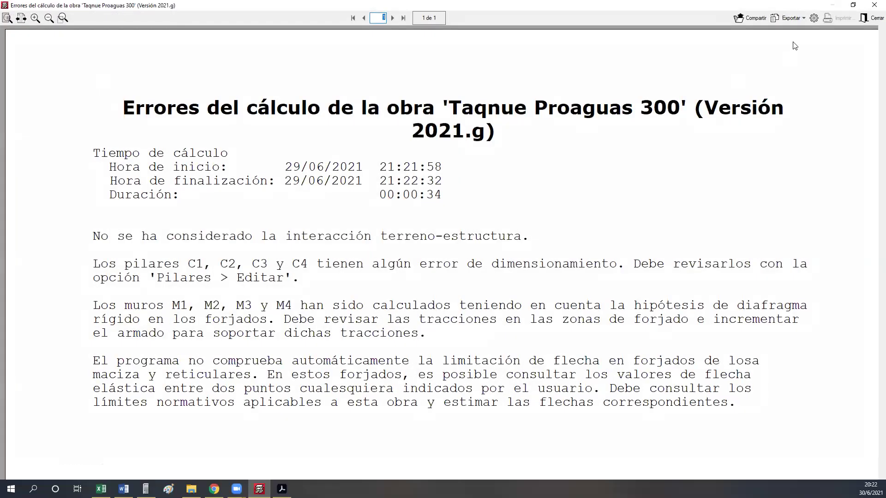
- Close the calculation error report and change the second description line in the job's general data to "Con cargas de Viento correctas"
click(872, 18)
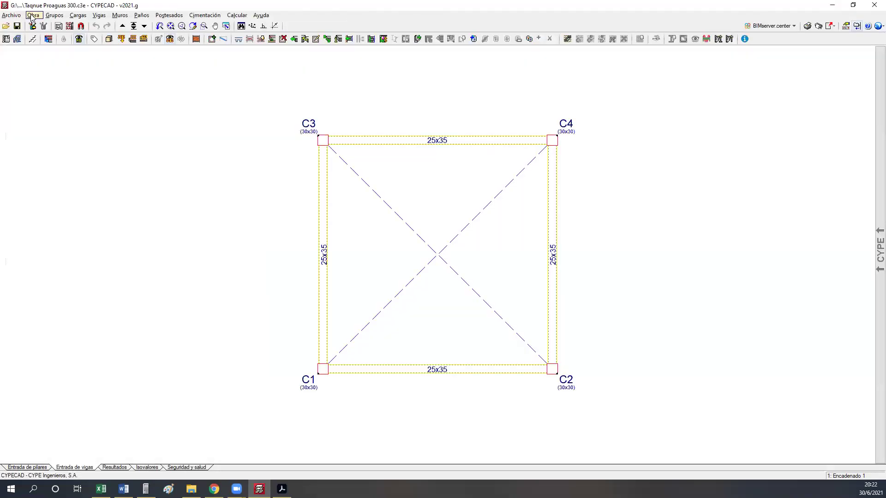
click(34, 15)
click(51, 26)
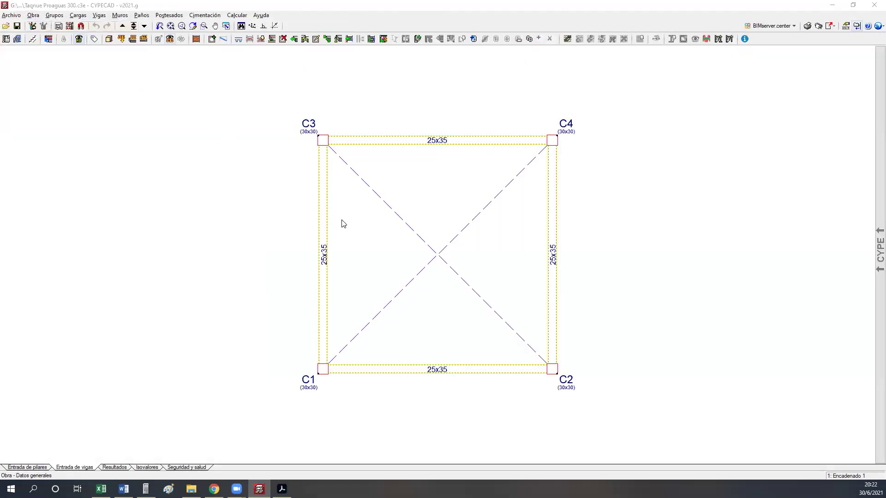
click(437, 124)
drag(436, 124, 388, 122)
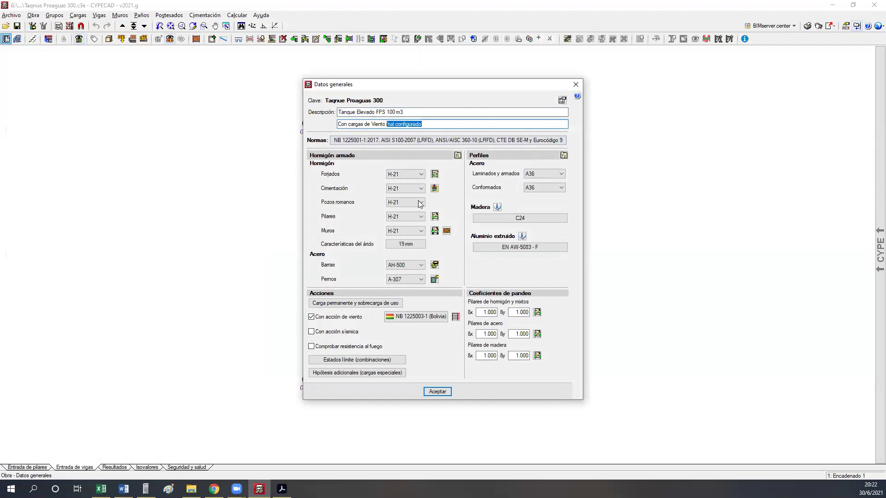
key(BackSpace)
drag(316, 89, 23, 56)
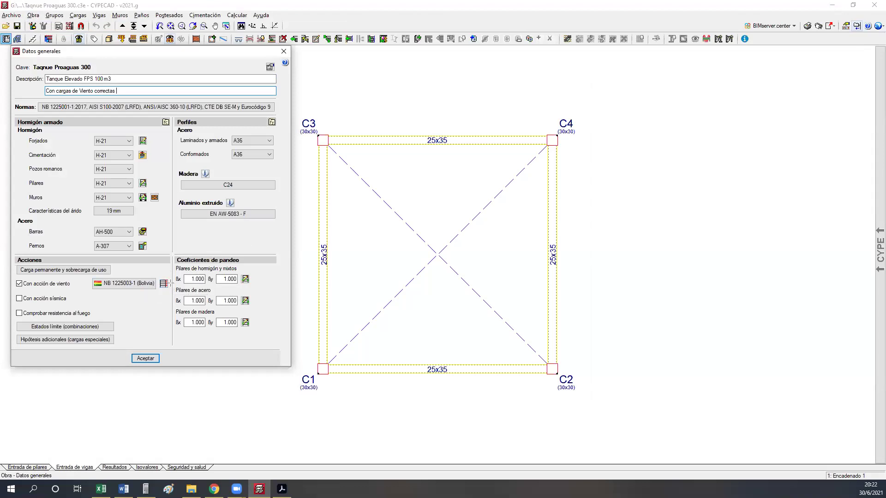
- Review the table of wind loads per floor, close it and accept the general data
click(164, 284)
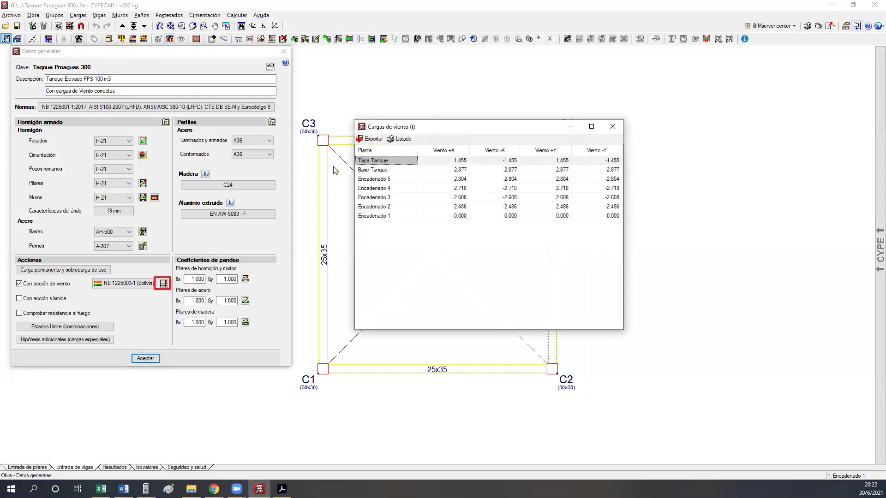
drag(378, 131, 309, 55)
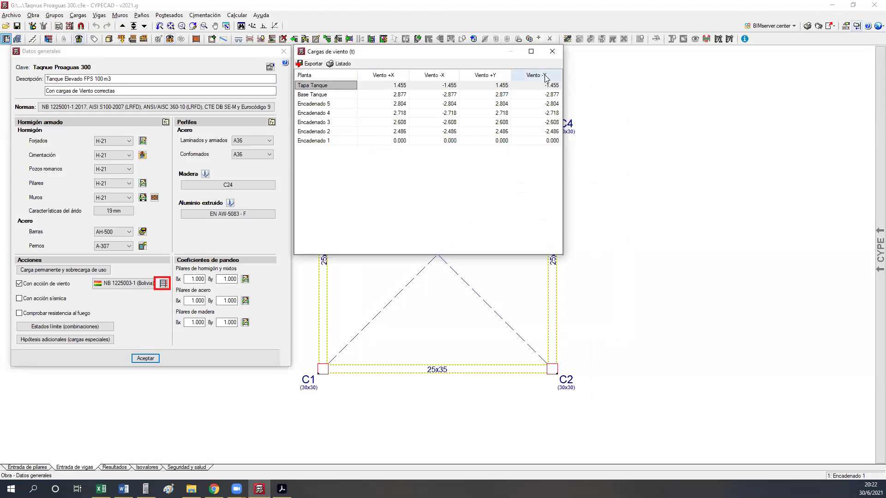
click(552, 51)
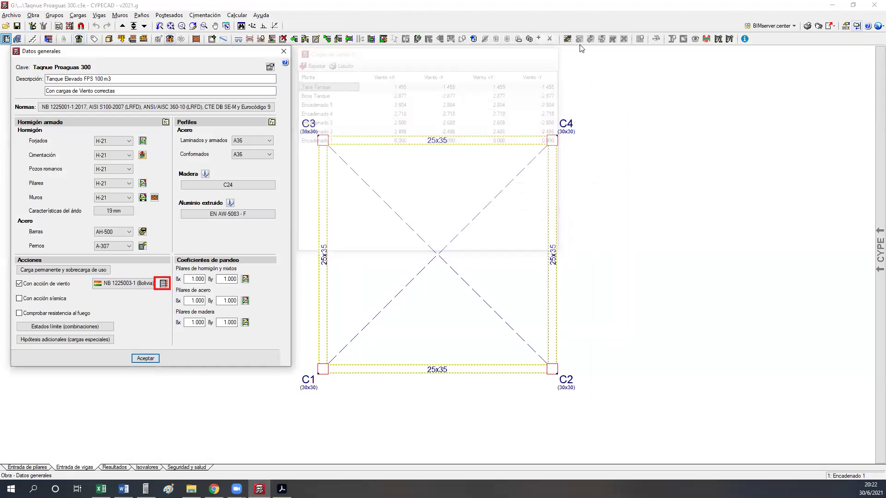
click(145, 358)
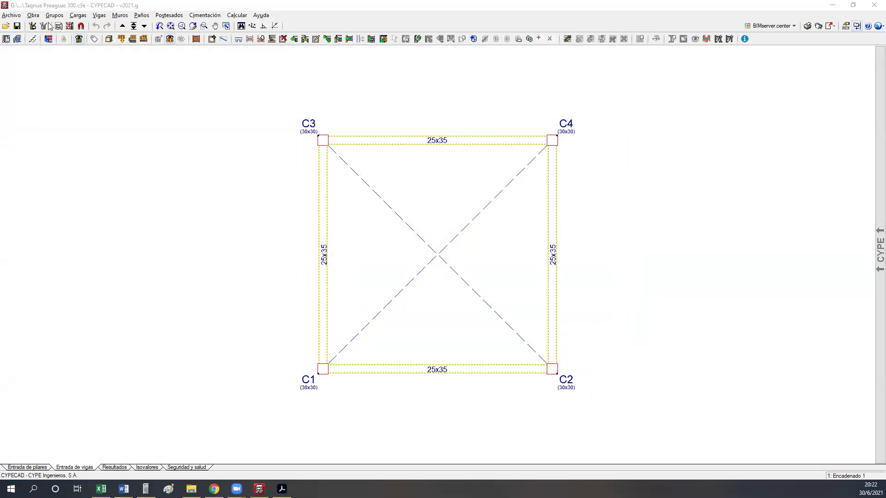
- Open the Justificación de la acción del viento report, examine the wind loads per floor, and close the report and the Listados dialog
click(807, 25)
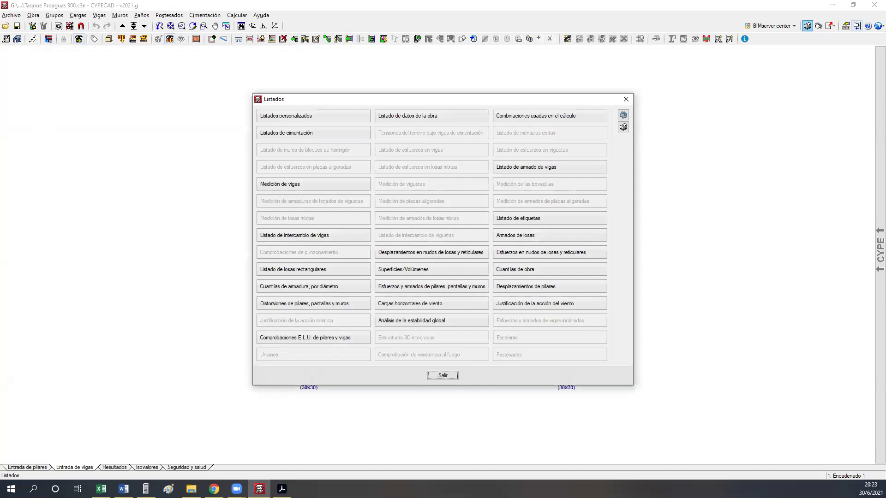
drag(440, 101, 210, 57)
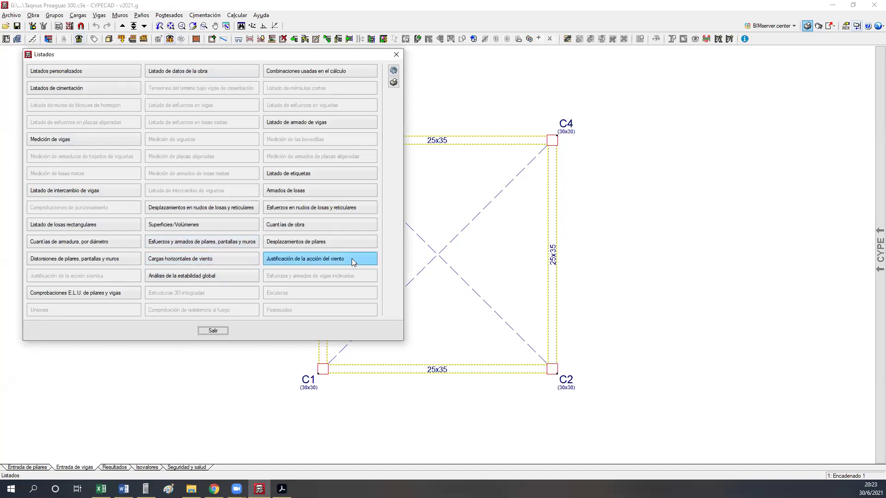
click(328, 260)
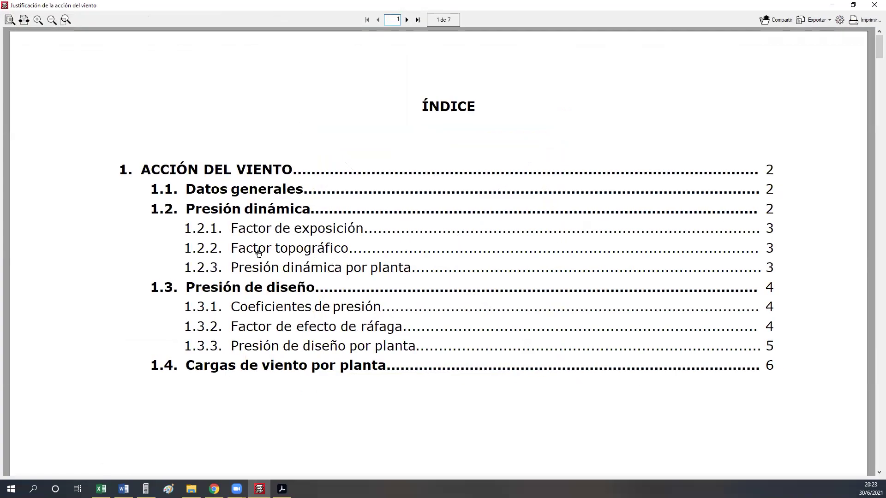
scroll(261, 275, down, 10)
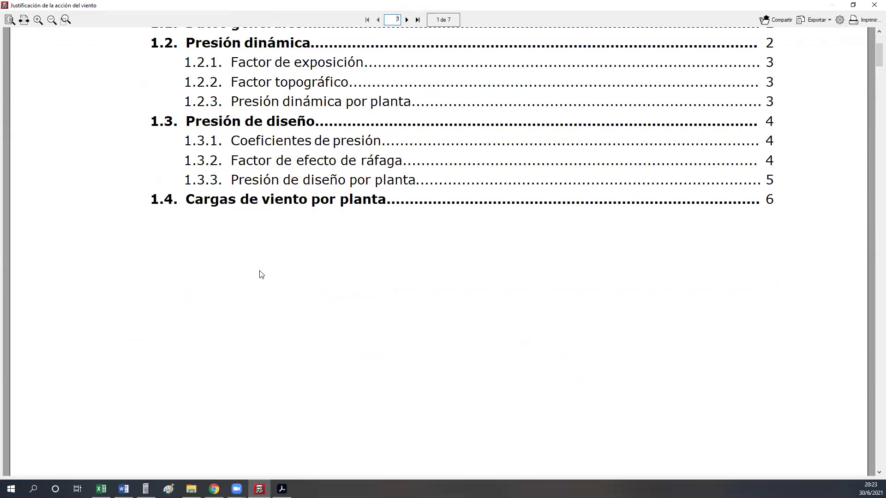
scroll(262, 275, down, 5)
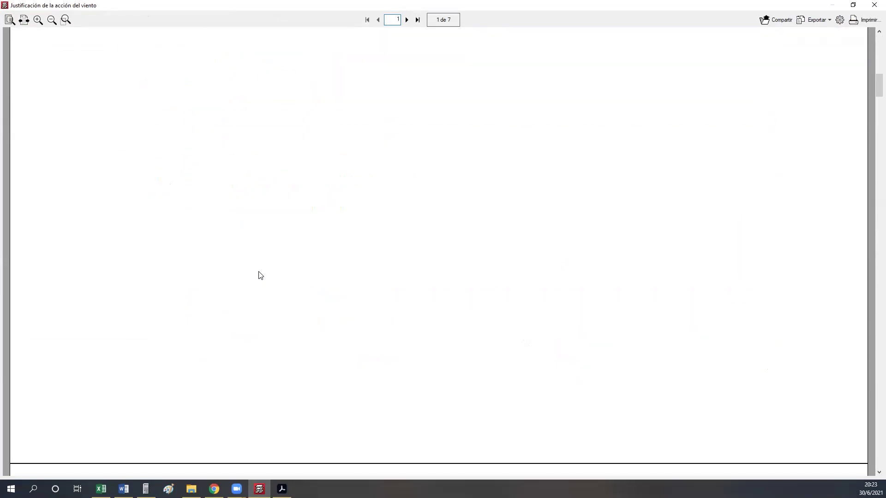
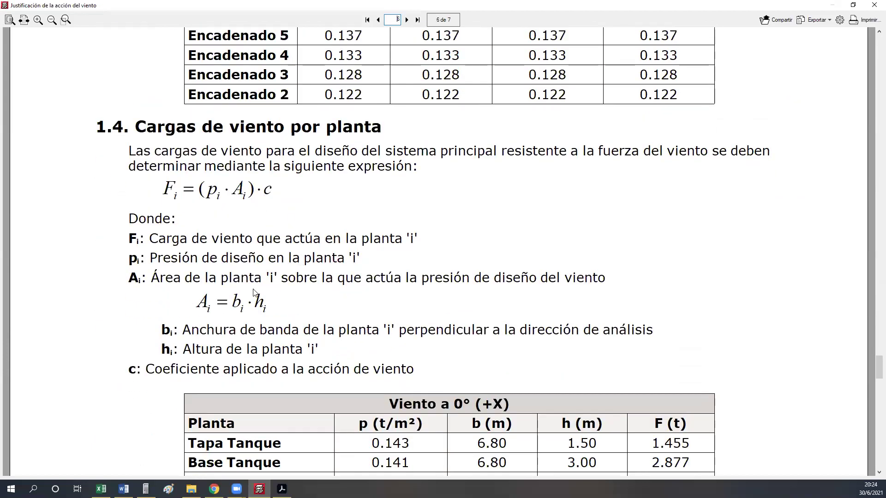
scroll(258, 323, down, 9)
scroll(274, 327, down, 16)
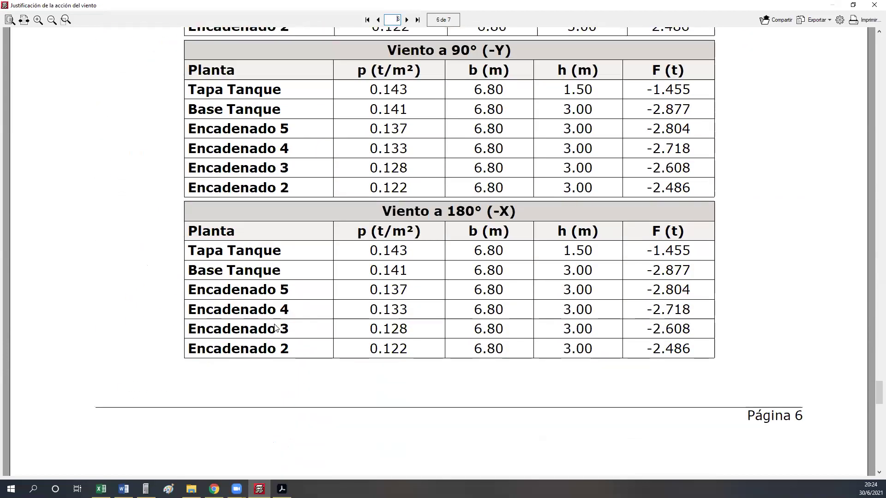
scroll(275, 326, down, 2)
scroll(273, 325, up, 10)
scroll(271, 323, up, 5)
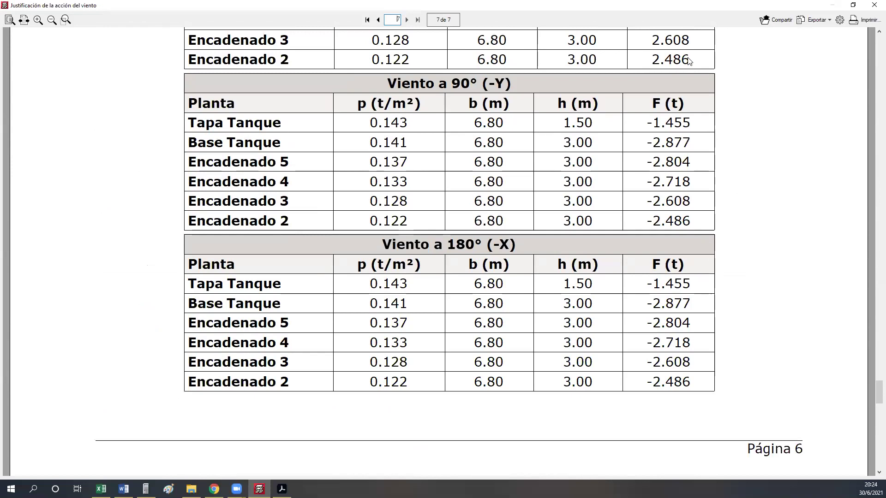
key(alt+F4)
click(631, 100)
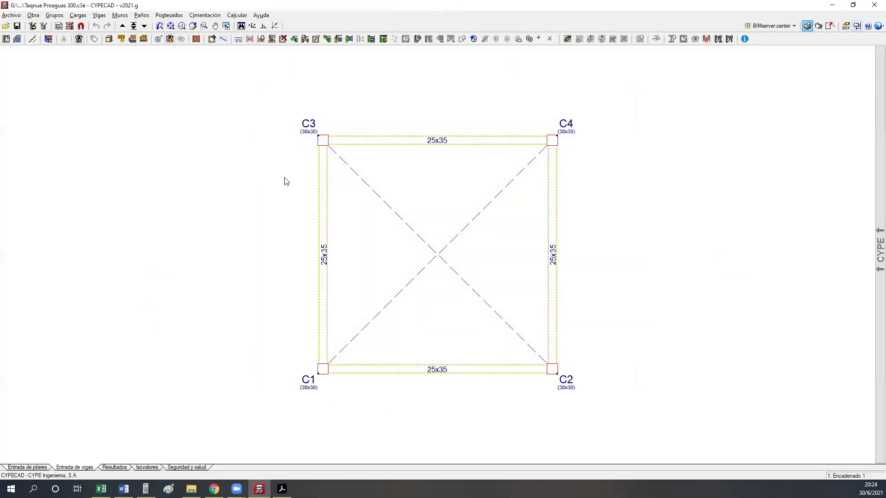
- Reopen the job's general data and open the NB 1225003-1 (Bolivia) wind load settings
click(35, 17)
click(46, 26)
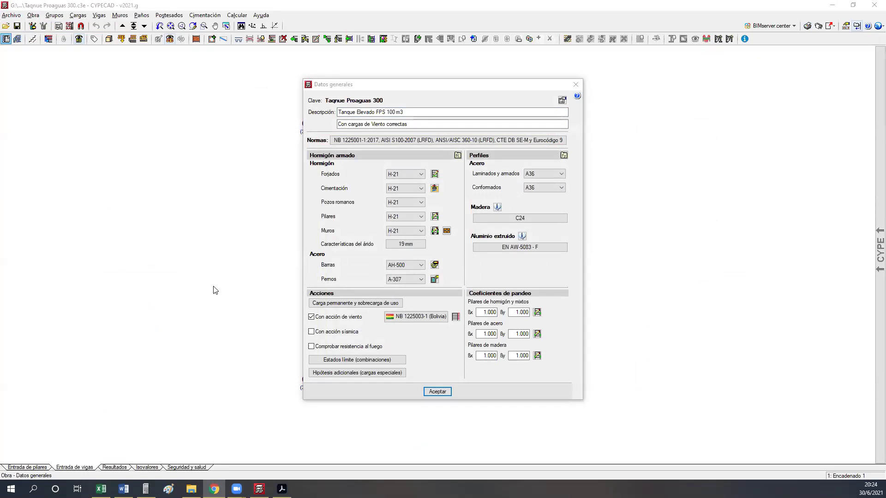
drag(331, 87, 40, 53)
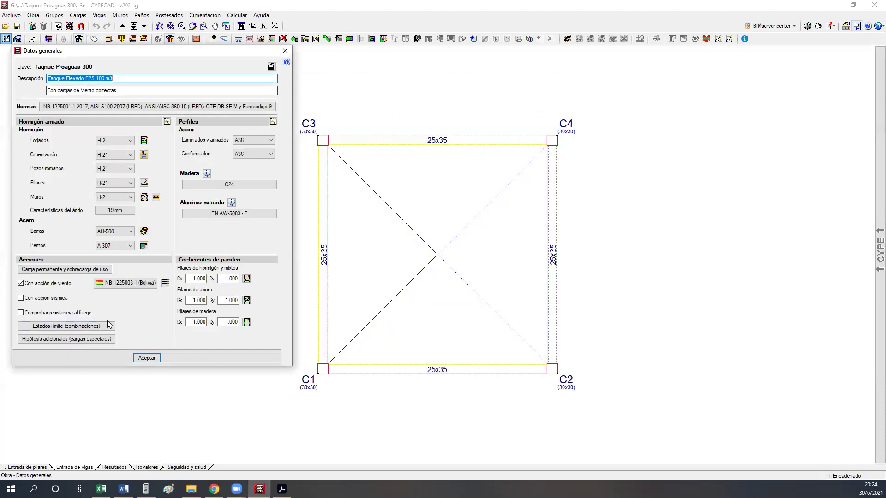
click(112, 283)
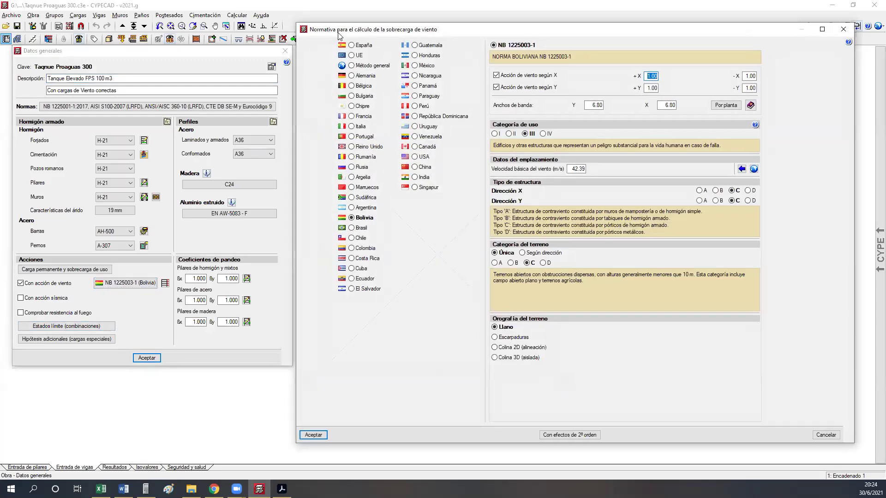
drag(338, 34, 334, 50)
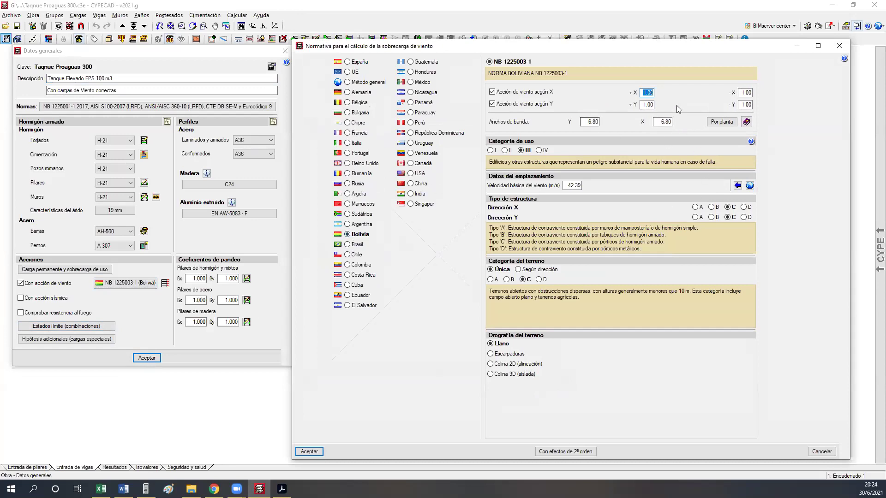
mouse_move(488, 110)
mouse_down()
mouse_move(660, 133)
mouse_move(760, 133)
mouse_up()
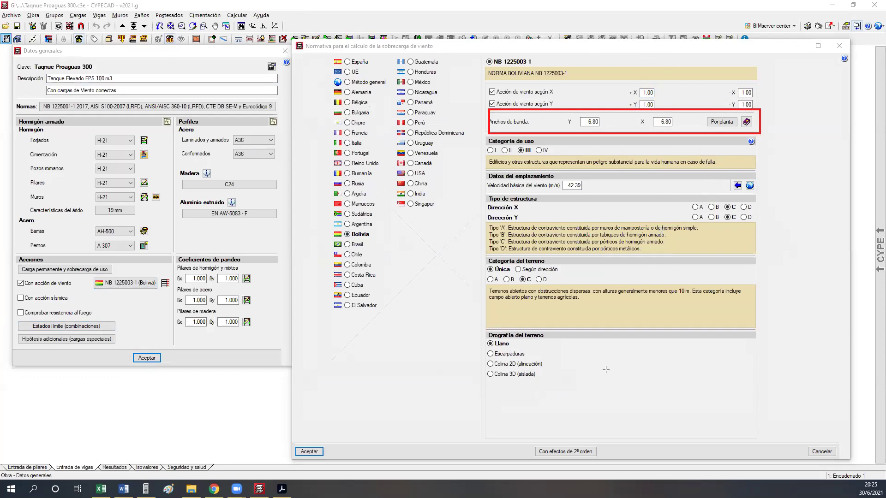
mouse_move(775, 232)
mouse_down()
mouse_move(830, 302)
mouse_move(835, 286)
mouse_up()
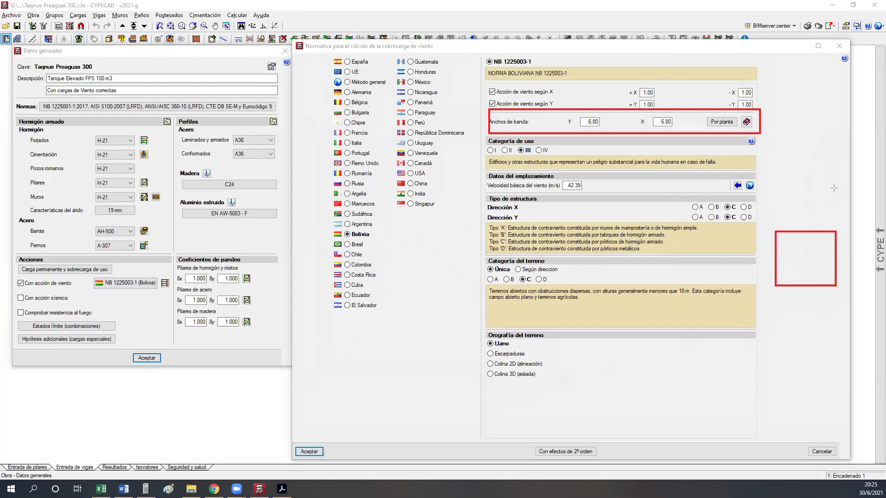
drag(835, 184, 798, 230)
drag(807, 139, 829, 187)
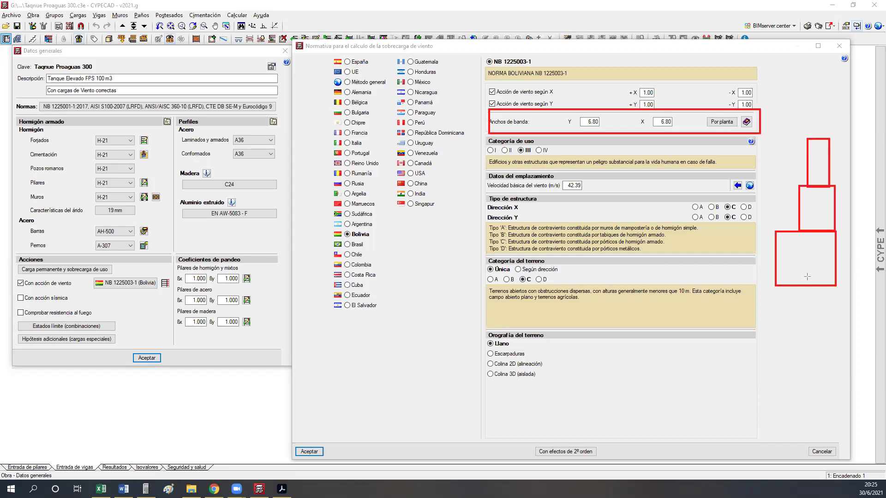
drag(796, 272, 775, 271)
mouse_move(833, 258)
mouse_down()
mouse_move(775, 257)
mouse_move(777, 245)
mouse_up()
mouse_move(834, 216)
mouse_down()
mouse_move(799, 217)
mouse_move(799, 203)
mouse_up()
mouse_move(827, 173)
mouse_down()
mouse_move(808, 173)
mouse_move(809, 156)
mouse_up()
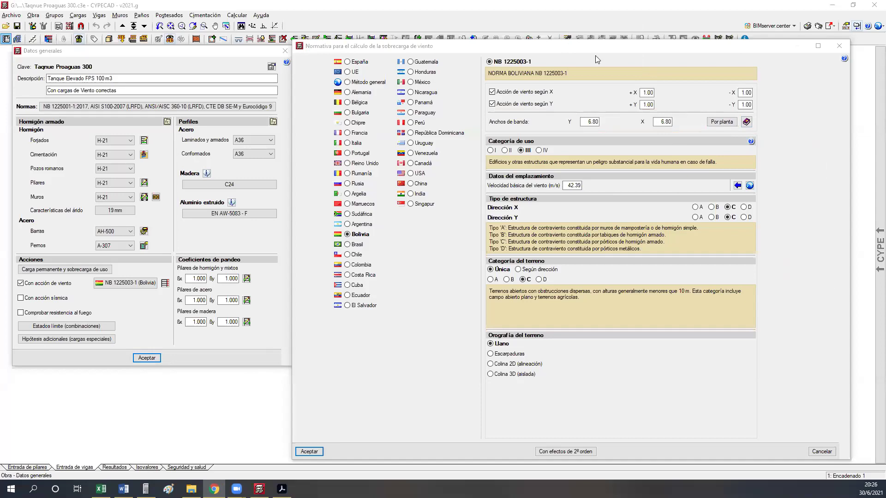
- Open the per-floor band widths and set Ancho Y to 0 for every floor from Base Tanque down to Encadenado 1
click(721, 124)
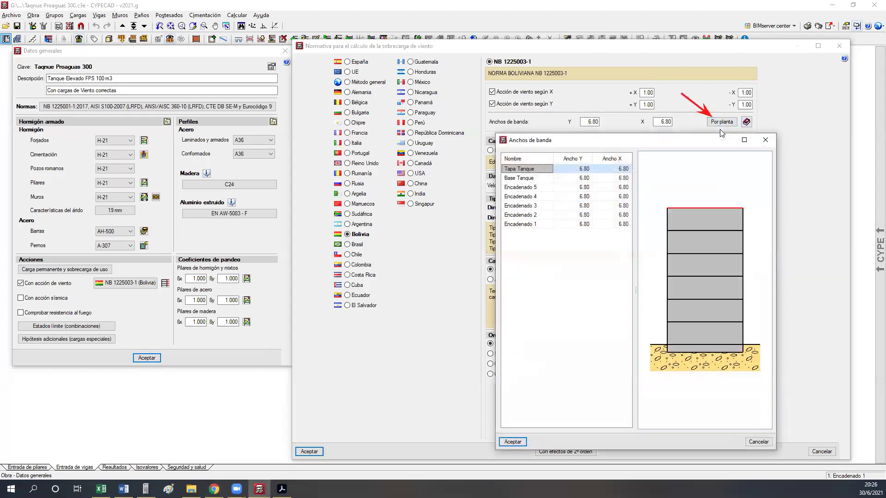
drag(710, 141, 705, 141)
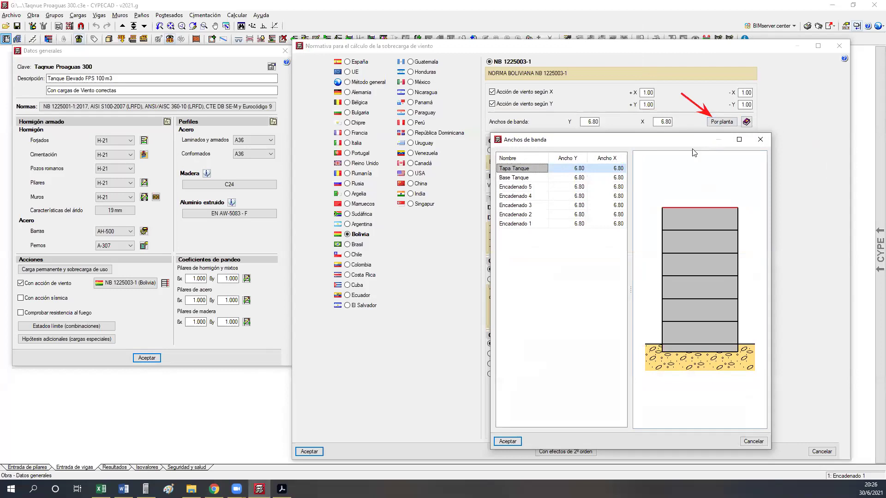
click(573, 179)
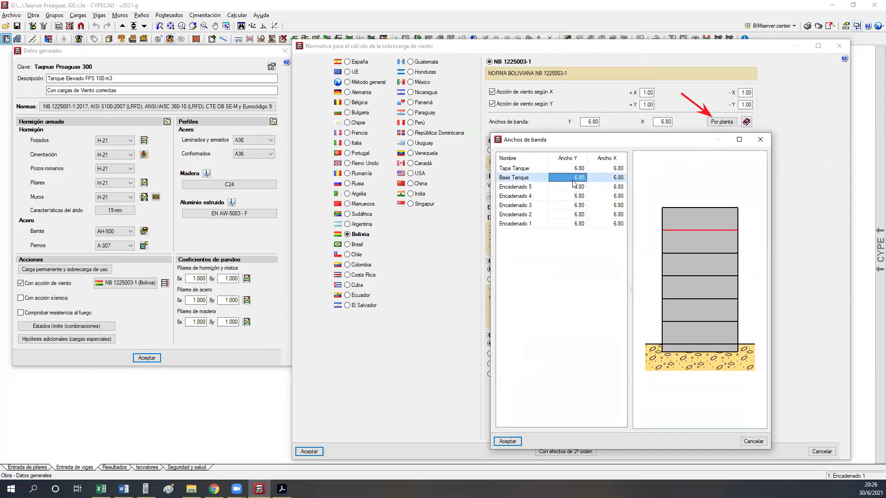
text(0 0 0 0 0 0)
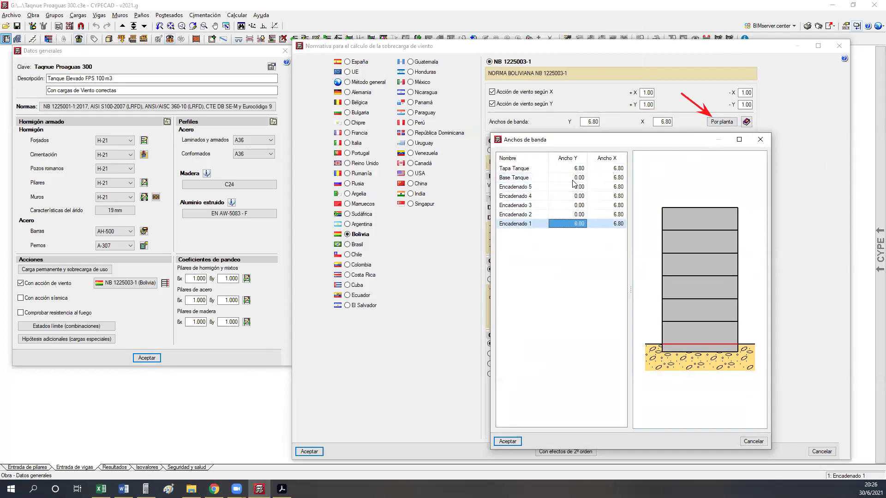
- Set Ancho X to 0 for every floor from Base Tanque down to Encadenado 1
key(Up)
key(Up)
key(Up)
key(Up)
key(Up)
key(Right)
text(0 0 0 )
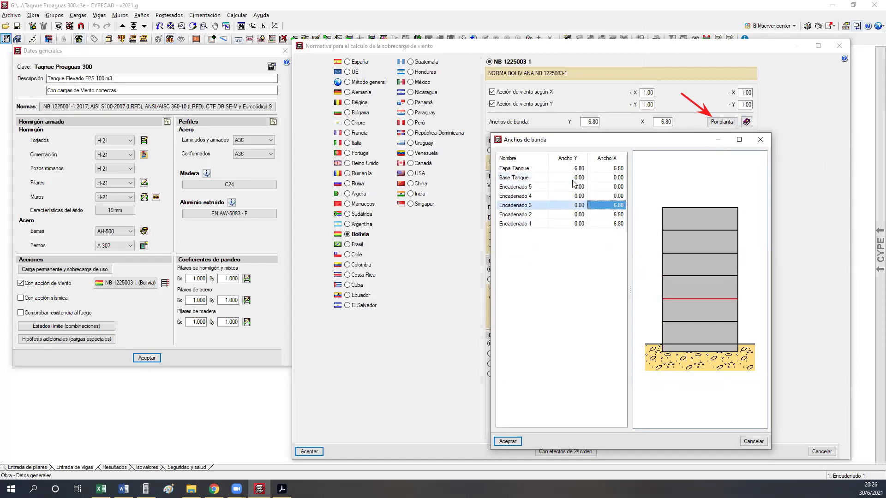
text(0 0 )
text(0)
key(Return)
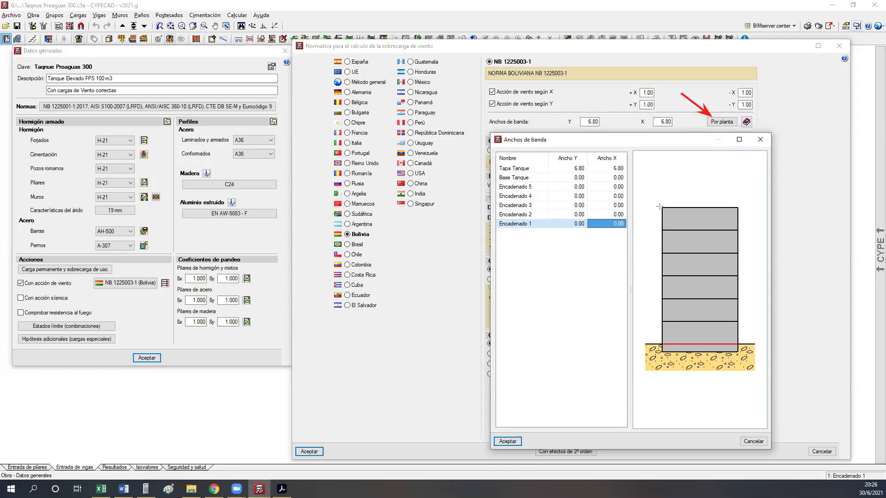
drag(657, 206, 658, 229)
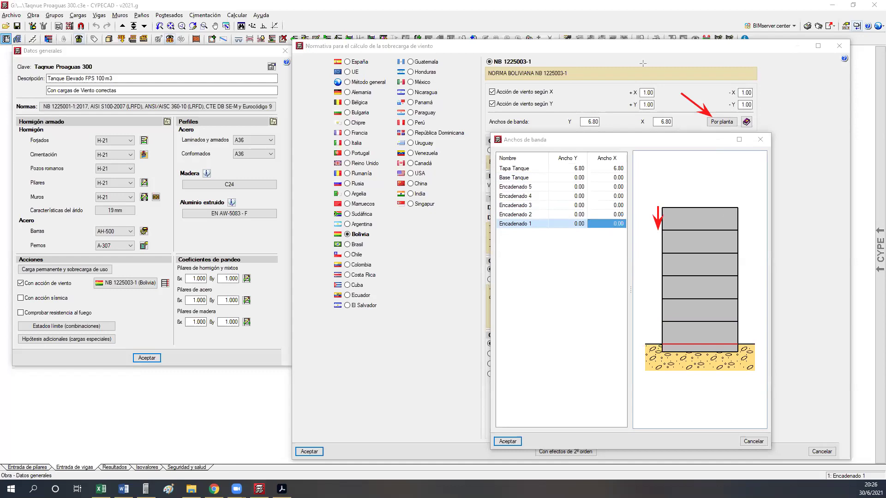
click(744, 215)
text(G7)
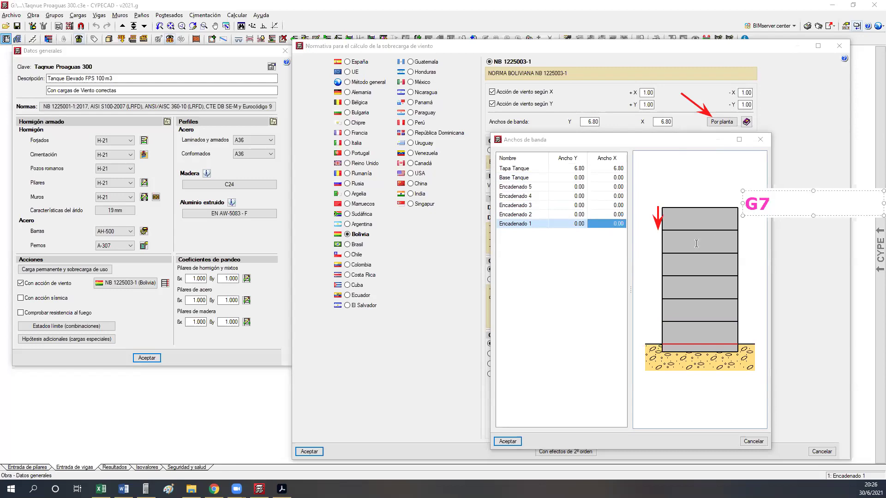
click(630, 217)
click(630, 217)
text(H7)
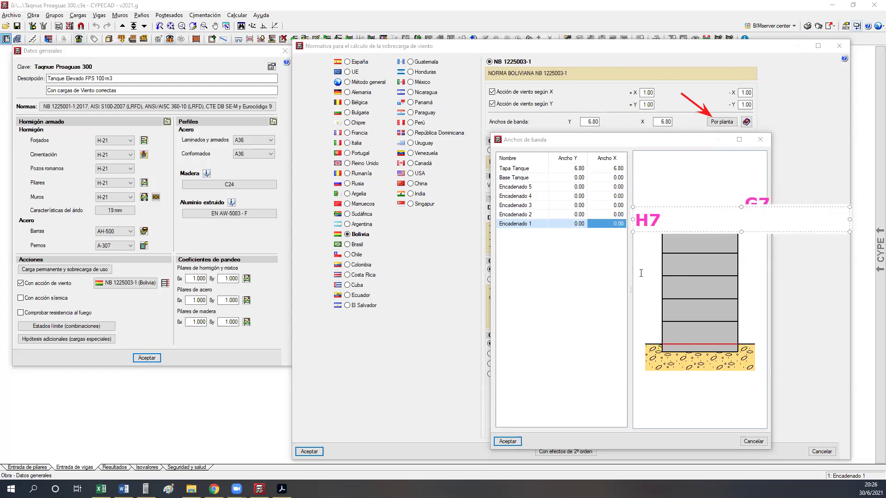
click(683, 272)
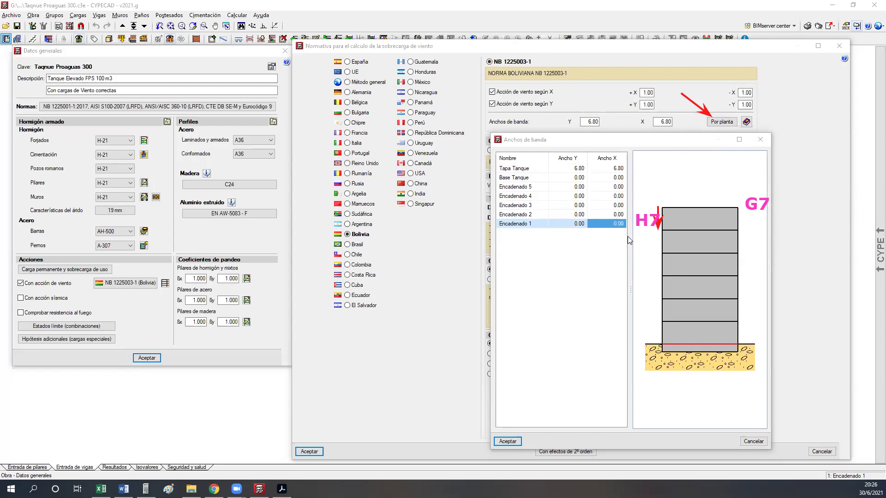
- Check the Tapa Tanque band widths and accept the per-floor widths and the NB 1225003-1 wind settings
drag(639, 219, 632, 218)
click(626, 263)
click(571, 169)
click(607, 169)
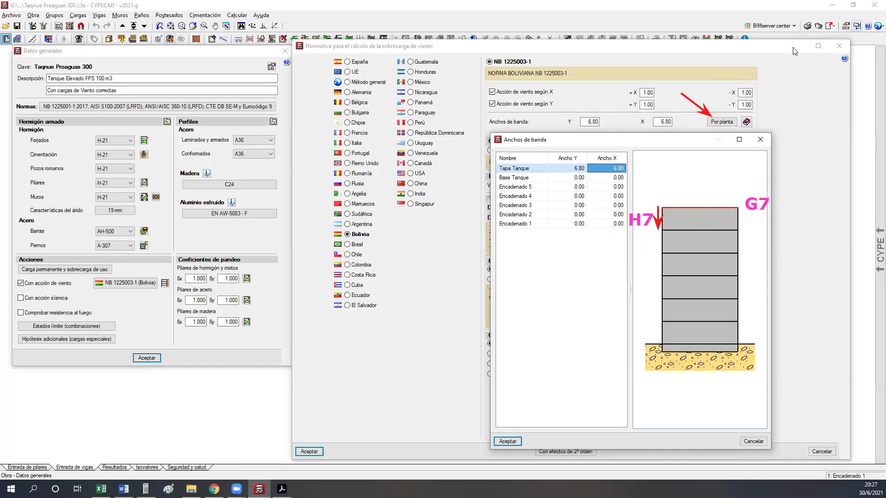
click(508, 441)
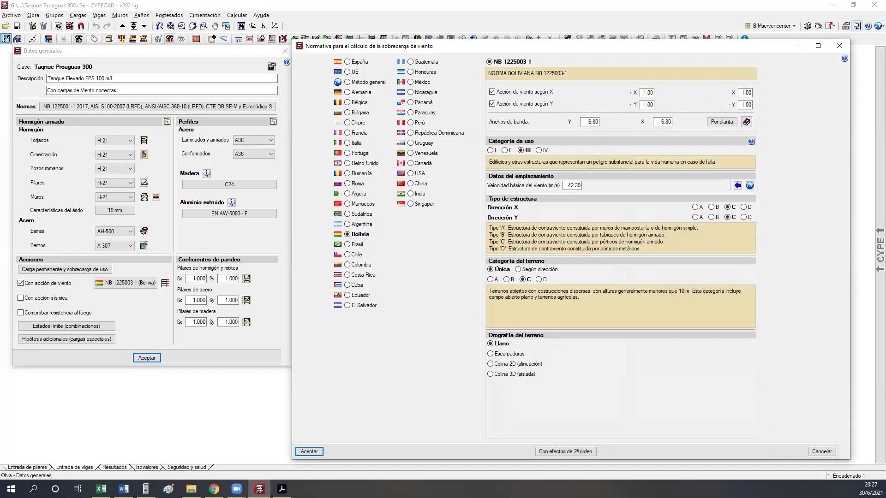
click(318, 453)
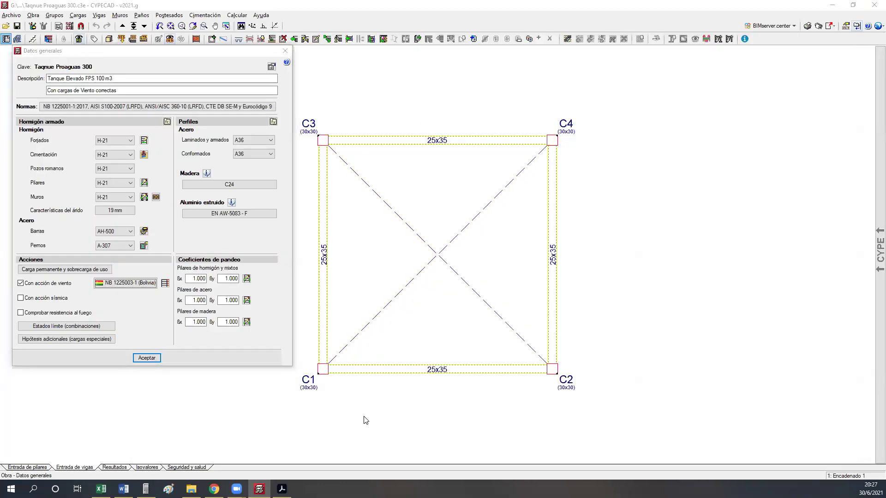
- Open the wind loads table from the general data, examine the X and Y loads of each floor, and close it
click(165, 284)
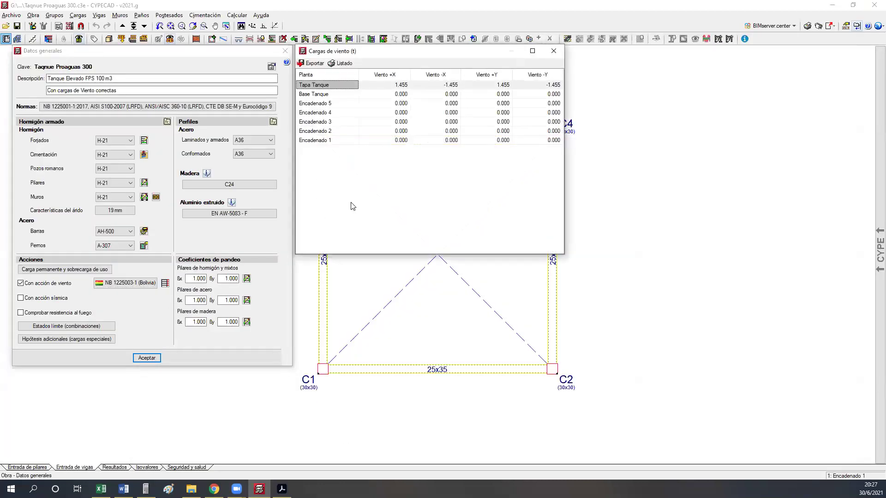
click(391, 103)
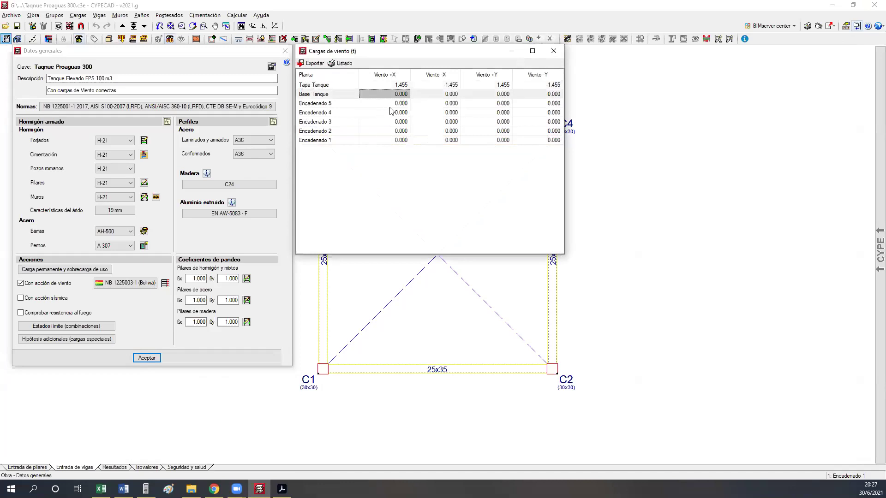
click(391, 131)
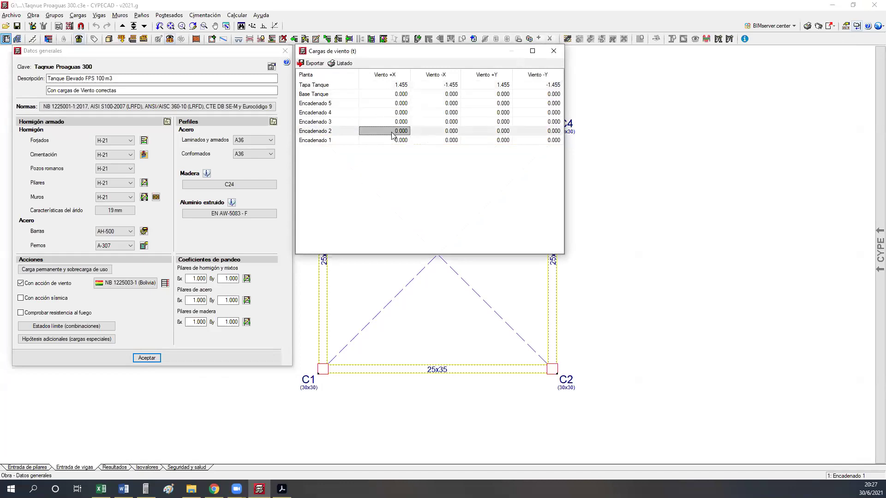
click(439, 84)
click(403, 85)
click(438, 85)
click(489, 85)
click(520, 86)
click(495, 87)
click(410, 87)
click(452, 87)
click(489, 86)
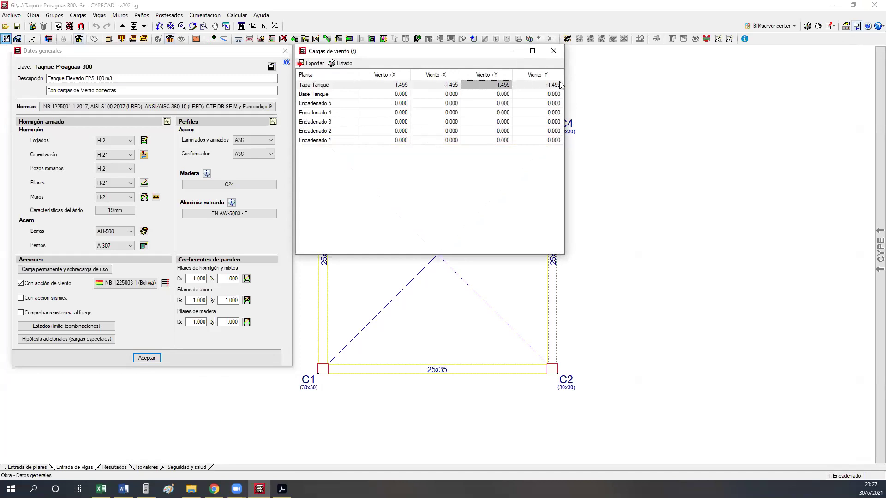
click(554, 53)
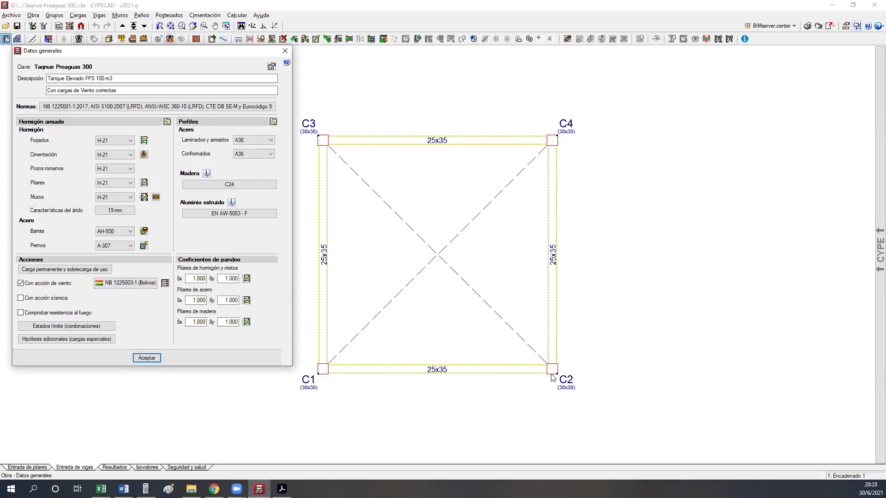
- Reopen the wind settings to review the per-floor band widths without changing them, and accept the wind settings and the general data
click(112, 283)
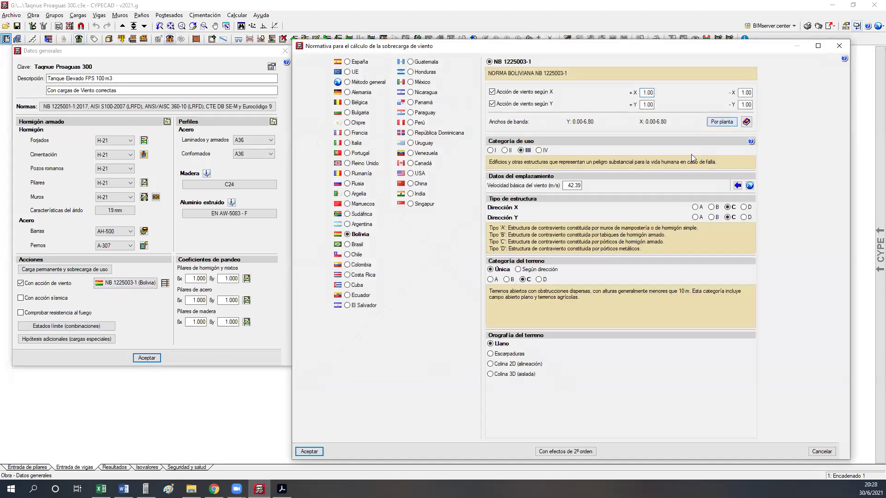
click(722, 122)
click(577, 178)
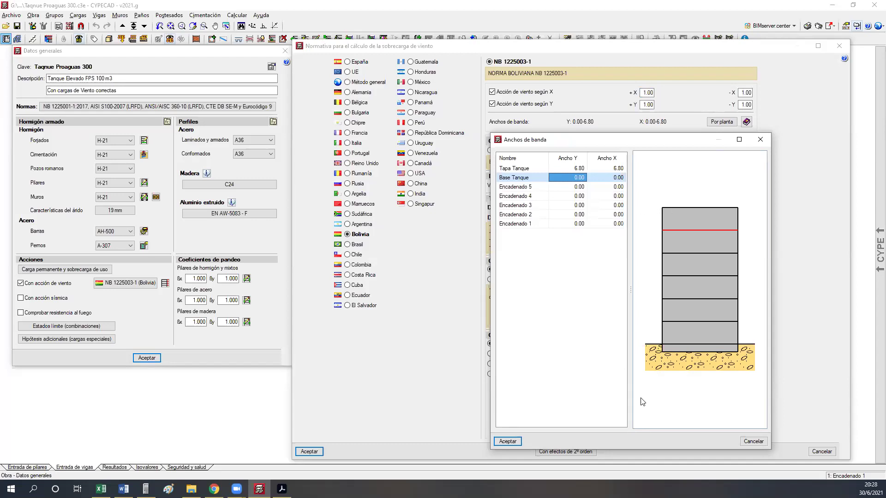
click(742, 442)
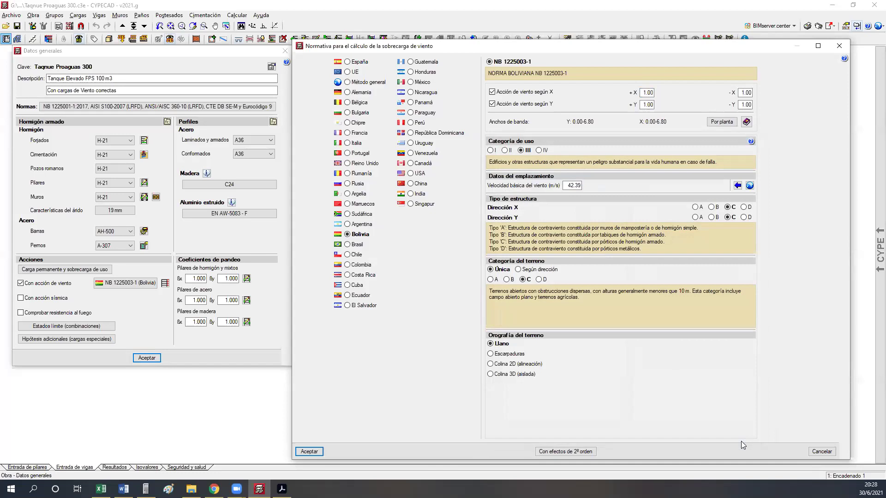
click(311, 452)
click(146, 358)
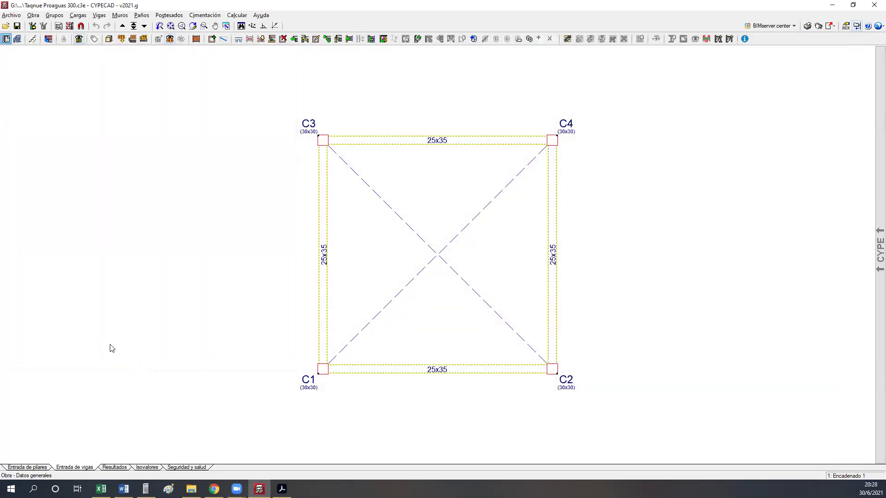
- Go to the Cimentación group and calculate the whole job including the foundation
click(133, 26)
click(144, 26)
middle_drag(637, 261, 538, 246)
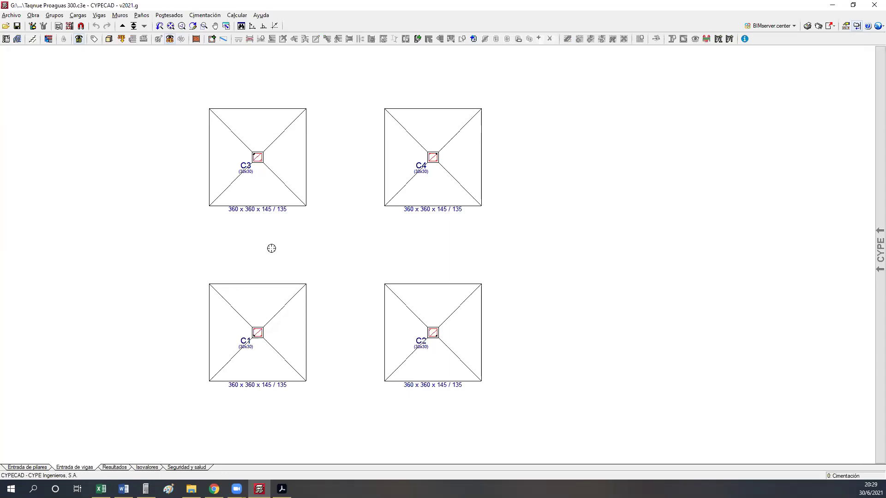
click(236, 15)
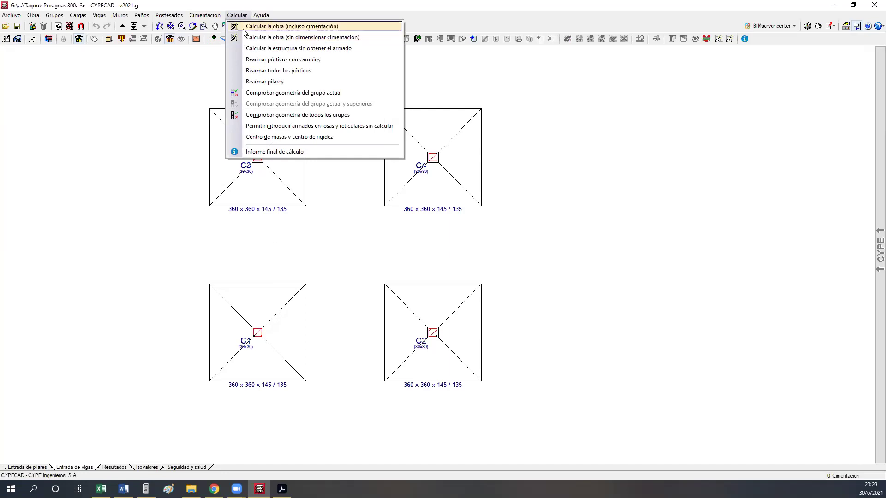
click(242, 27)
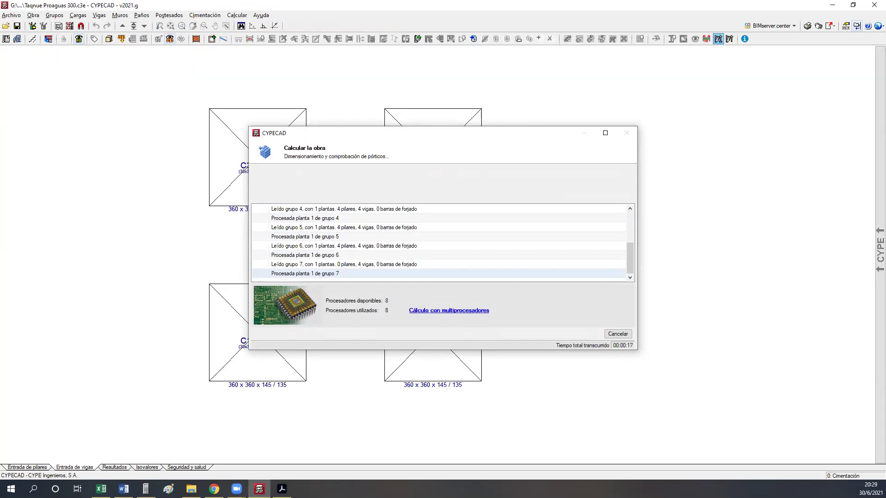
- Switch to the Tabla Resumen workbook in Excel and review the displacement, distortion and stability factor of model 2
click(101, 490)
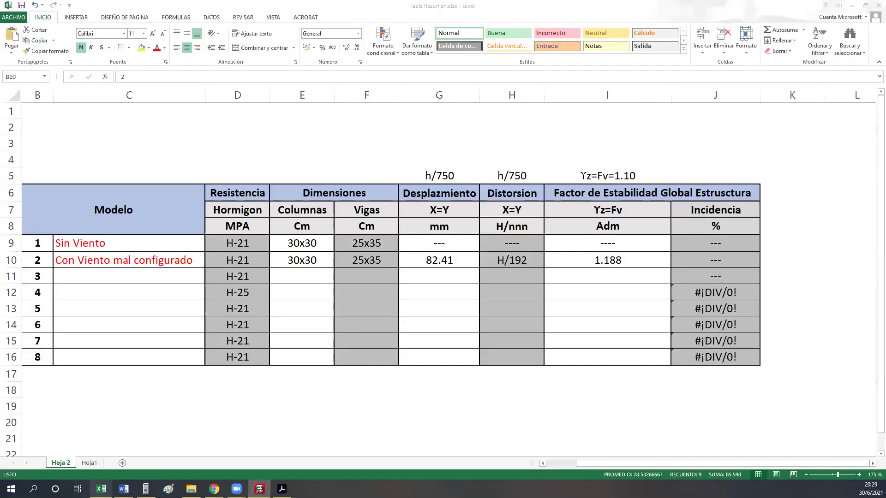
click(439, 259)
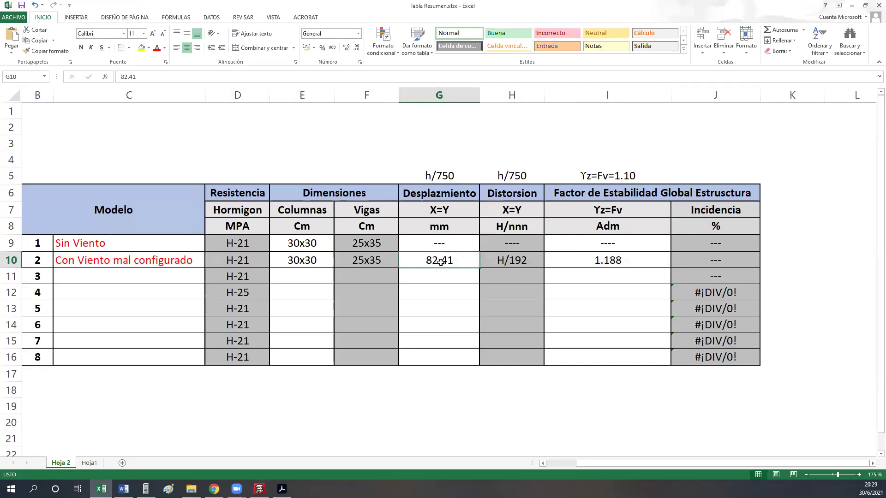
click(506, 261)
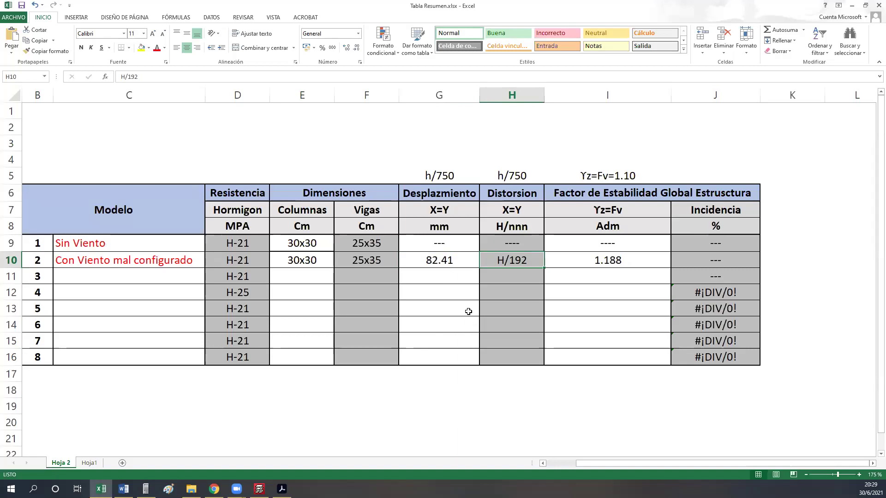
click(623, 258)
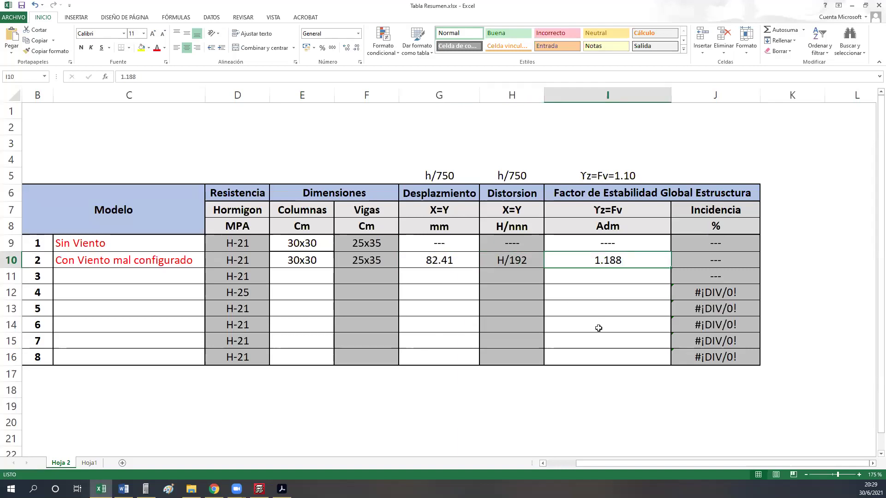
- Copy the name of model 2 to model 3 in C11 and change it to "Con Viento bien configurado"
click(161, 264)
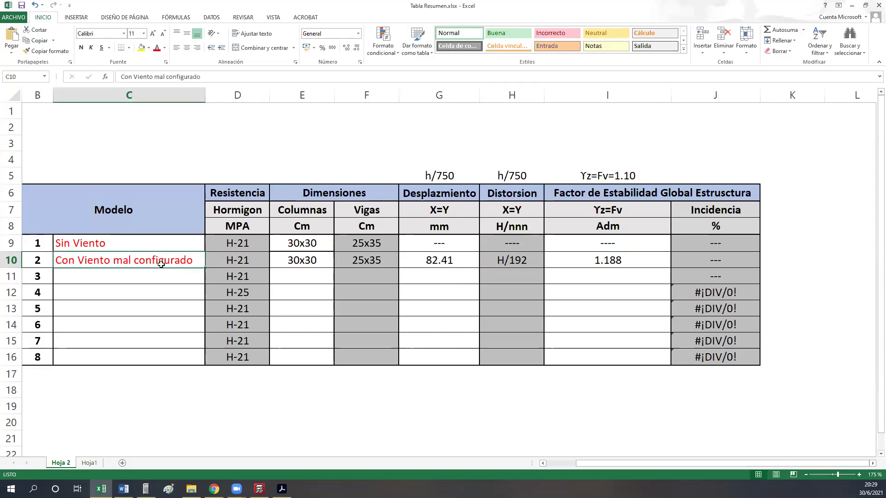
key(ctrl+c)
click(157, 273)
key(ctrl+v)
double_click(132, 274)
drag(132, 274, 114, 278)
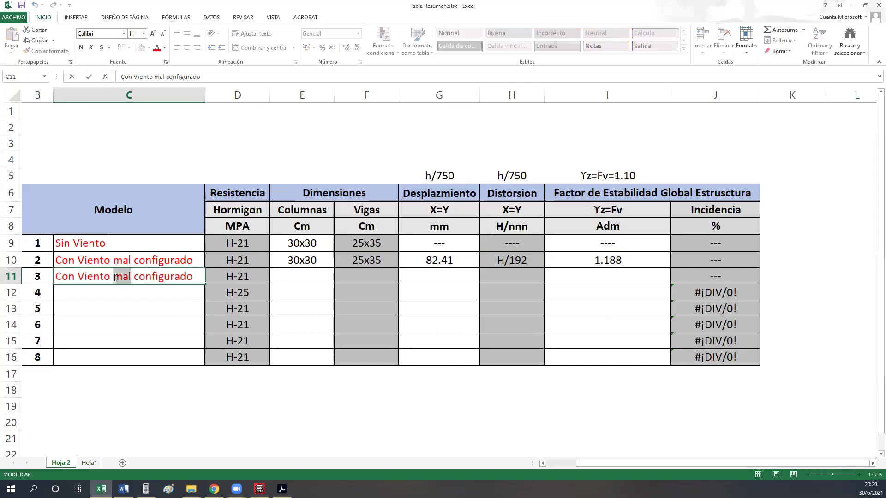
text(bien)
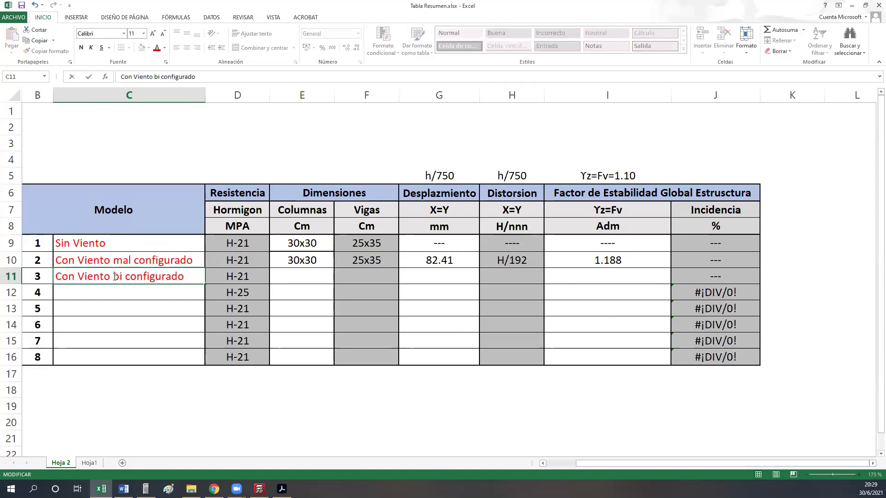
click(113, 331)
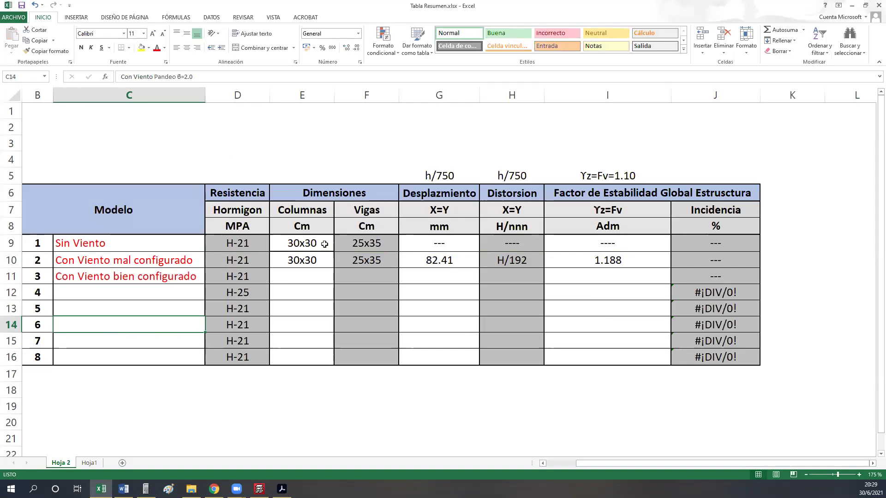
- Copy the column and beam dimensions 30x30 and 25x35 from model 2 to the model 3 row
click(313, 257)
click(309, 273)
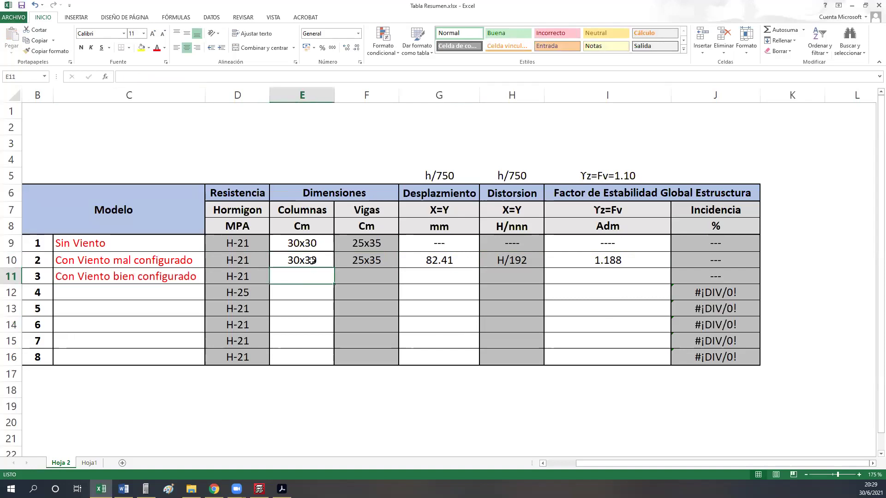
drag(301, 246, 363, 259)
click(122, 50)
click(316, 275)
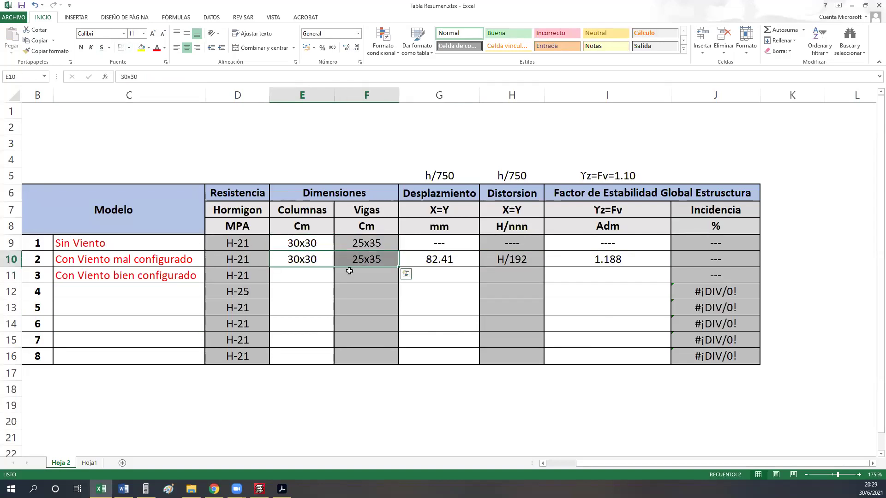
key(ctrl+c)
click(301, 275)
key(ctrl+v)
click(247, 276)
click(251, 259)
click(247, 275)
key(Escape)
- Return to CYPECAD, close the calculation errors report, and inspect the dimensions of the C4 footing
click(259, 489)
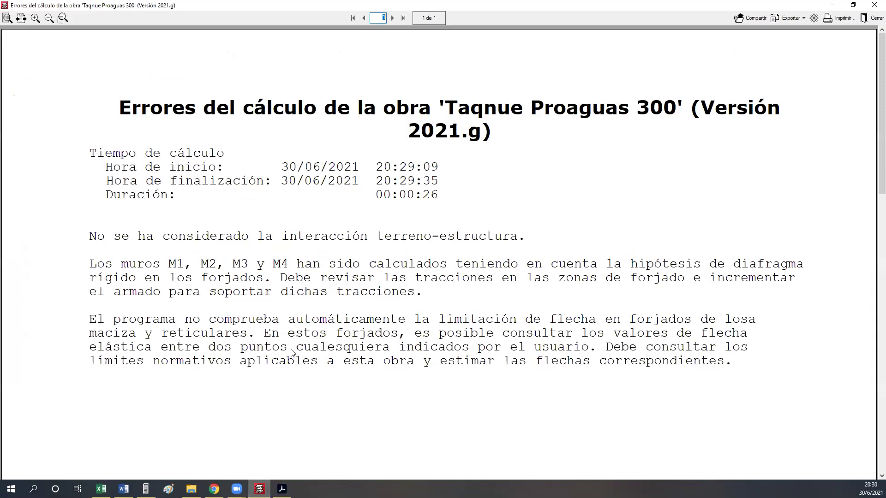
click(873, 20)
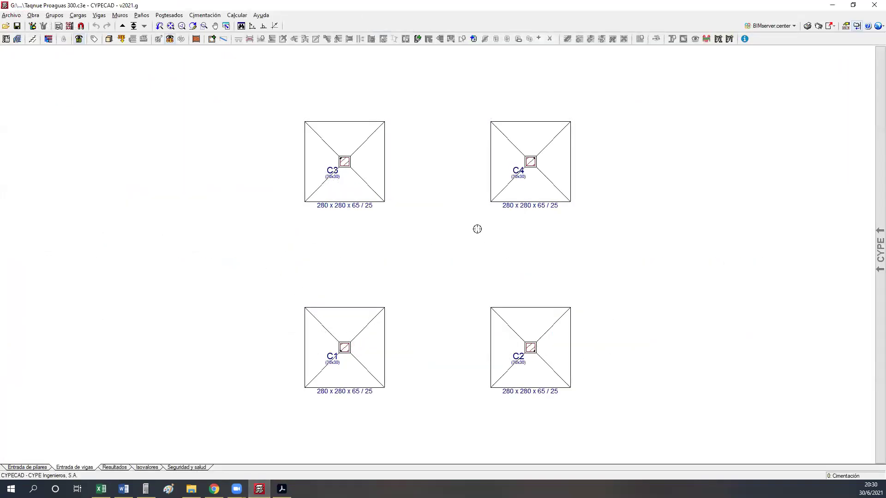
scroll(534, 157, up, 5)
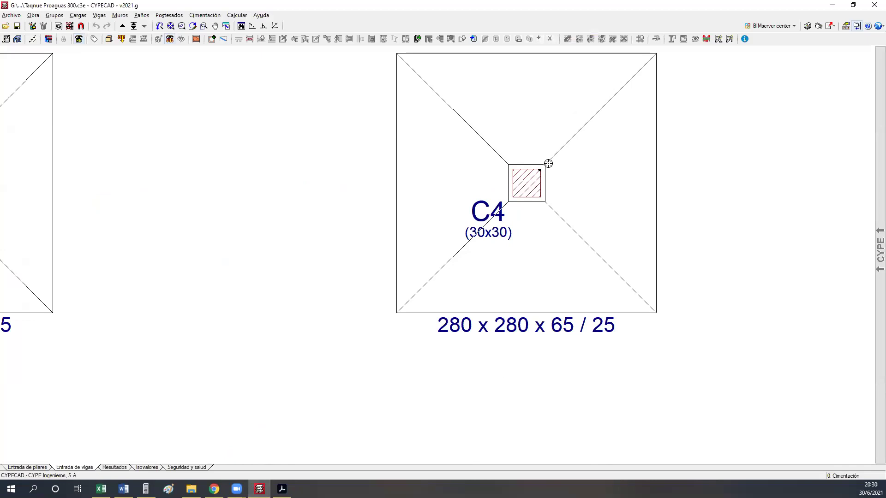
middle_drag(547, 169, 550, 235)
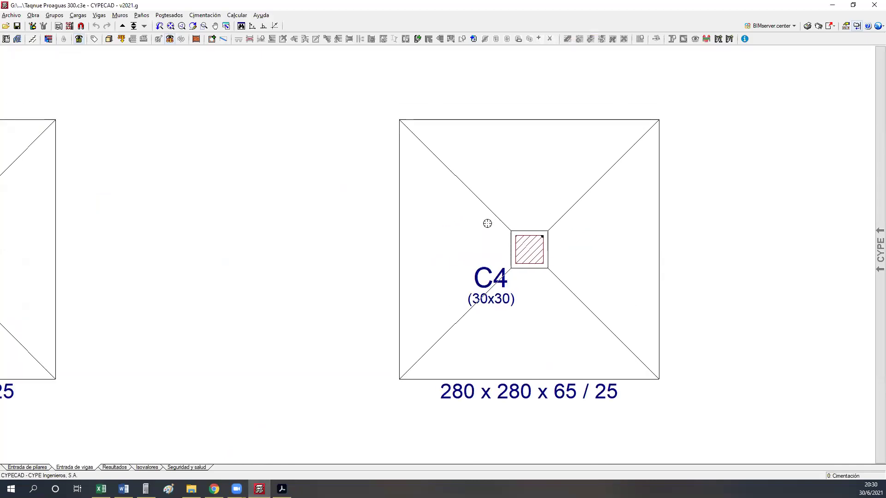
- Open the 3D view of the building, examine the footings and lower tie beams from several sides, and close the view
click(110, 39)
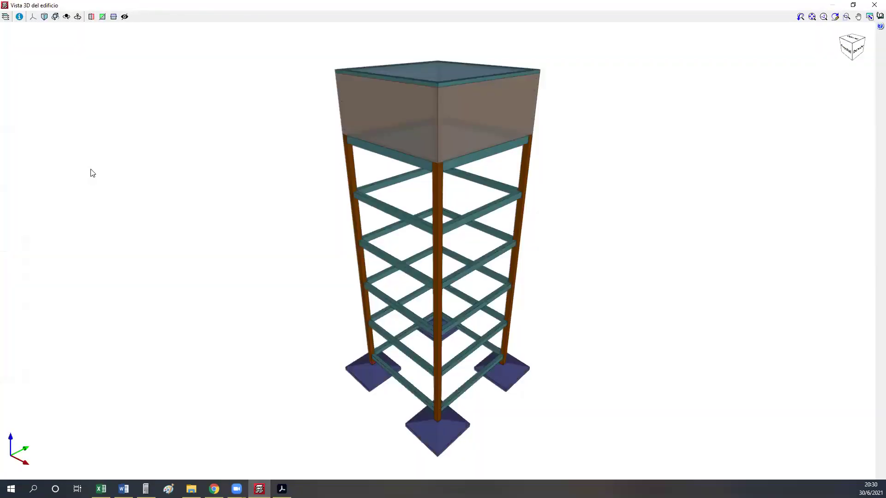
drag(293, 283, 354, 215)
middle_drag(380, 309, 380, 215)
drag(395, 244, 399, 282)
scroll(459, 323, up, 5)
drag(463, 363, 293, 372)
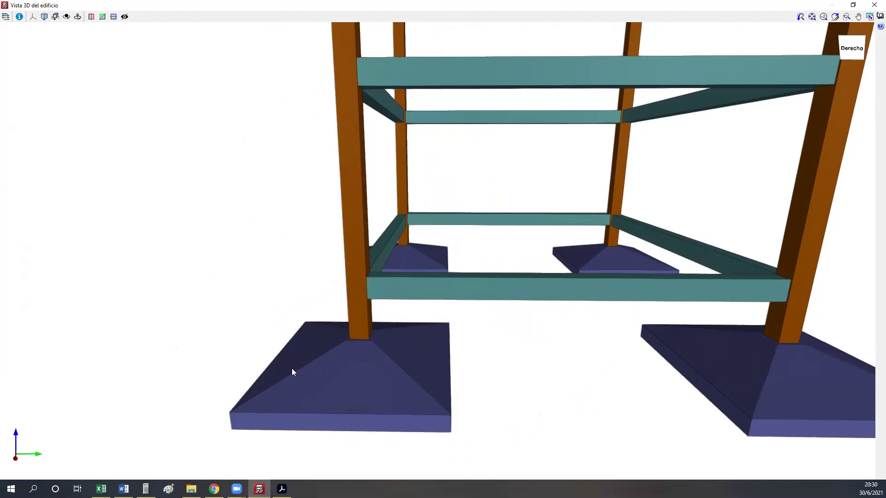
middle_drag(316, 324, 526, 287)
scroll(523, 290, down, 4)
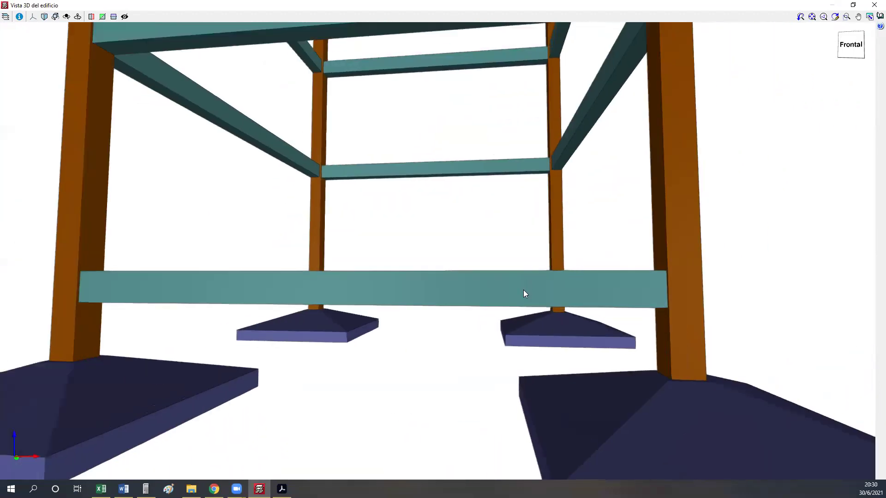
middle_drag(524, 337, 512, 305)
middle_drag(513, 302, 386, 345)
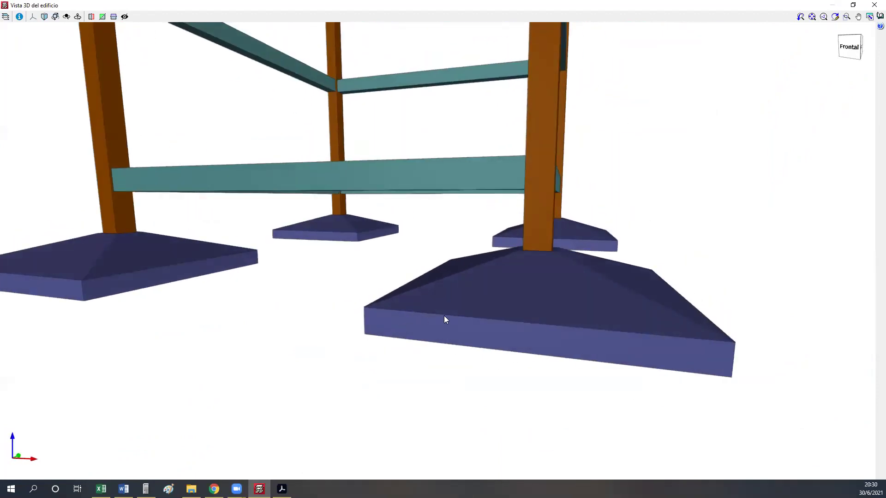
middle_drag(474, 324, 720, 74)
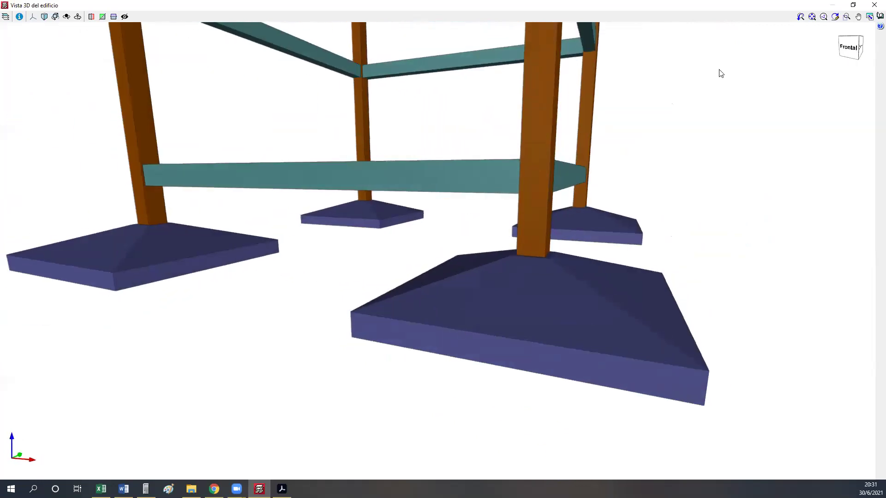
click(874, 4)
- Return to the calculation results and open the C4 footing for editing to examine its geometry and reinforcement, then accept to close it
click(118, 468)
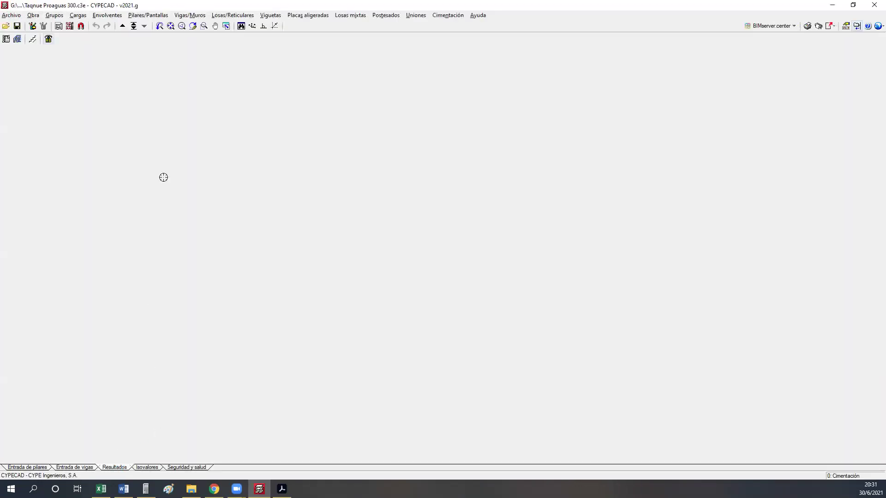
click(448, 15)
click(440, 64)
click(36, 75)
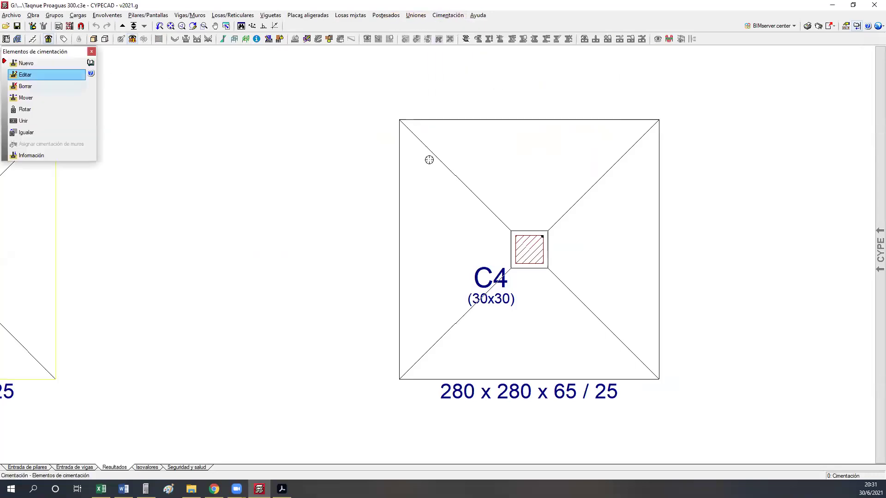
click(457, 172)
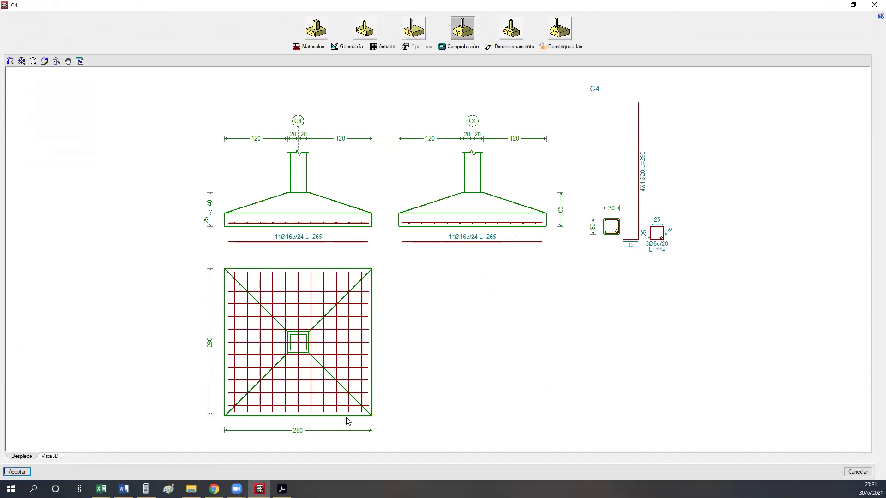
click(21, 473)
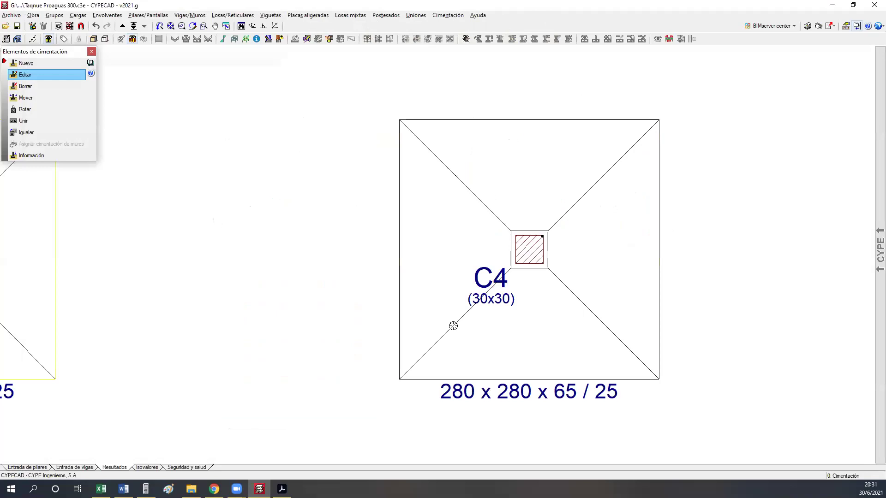
- Open the column editor, review the reinforcement and checks of columns C1 to C4 on every floor, and close it
click(268, 38)
click(516, 263)
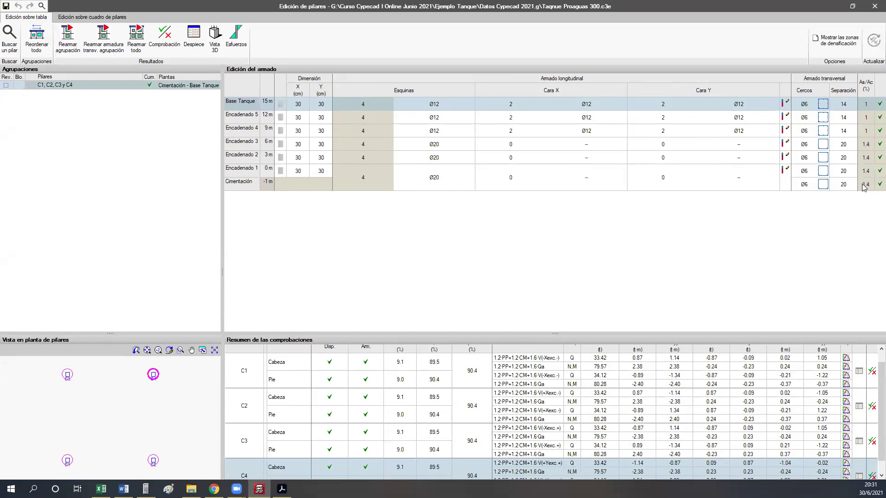
click(874, 7)
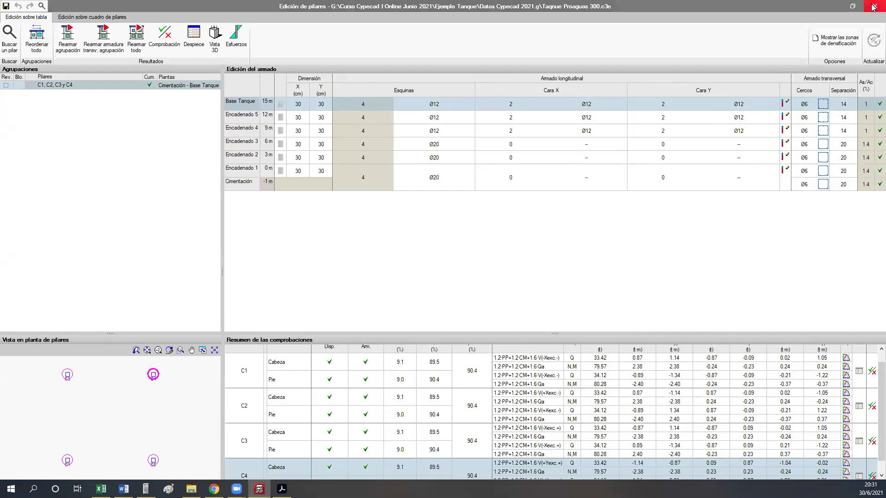
- Go up to Encadenado 1, examine the reinforcement of the beam between C1 and C2, and close the beam editor
middle_drag(256, 337, 257, 271)
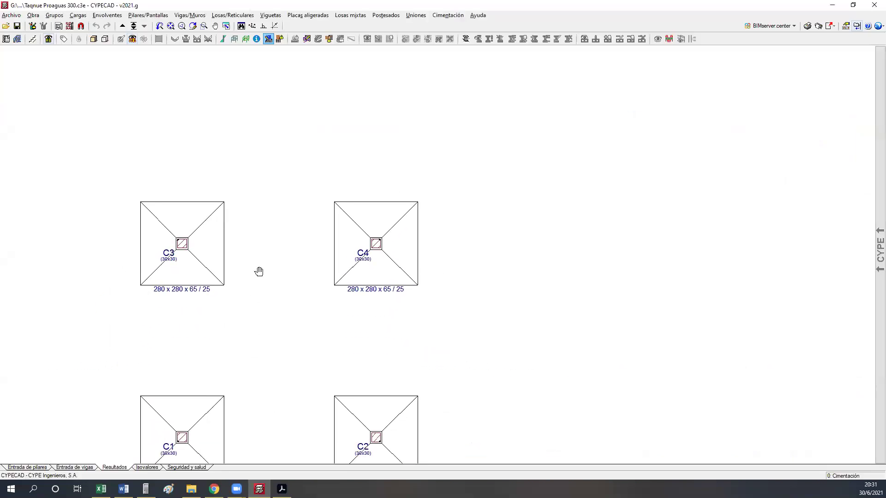
click(122, 26)
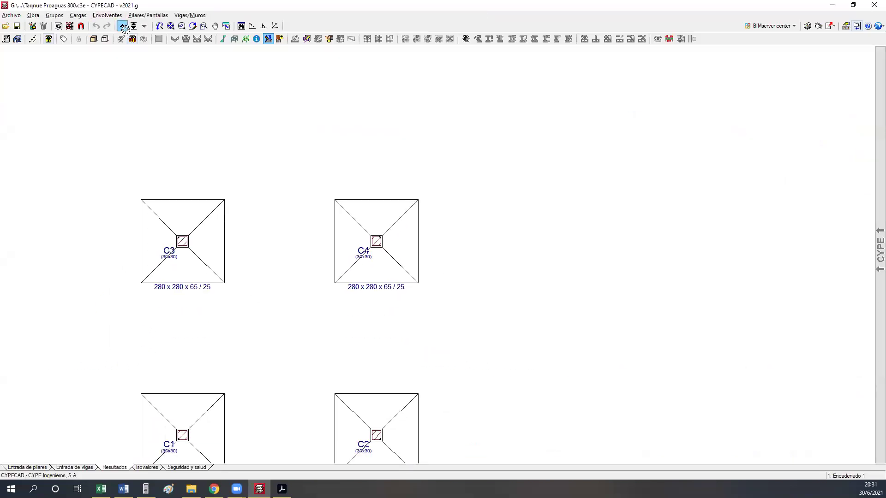
middle_drag(289, 214, 283, 126)
click(307, 39)
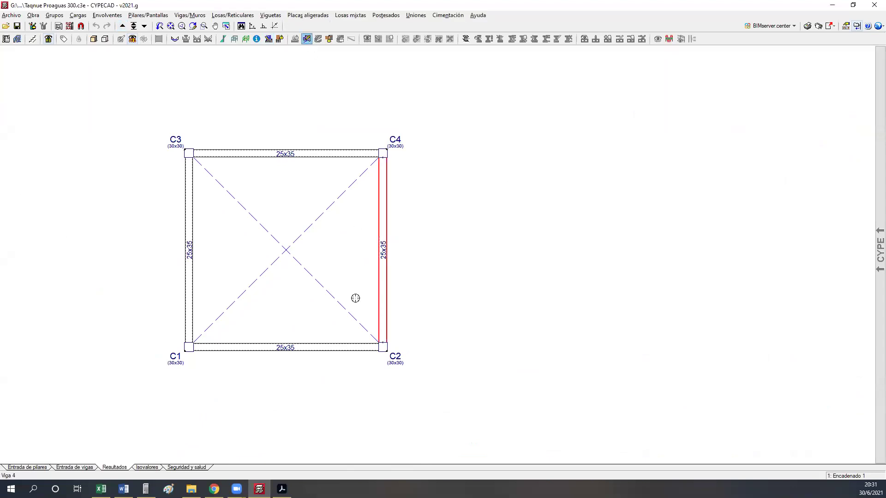
click(322, 345)
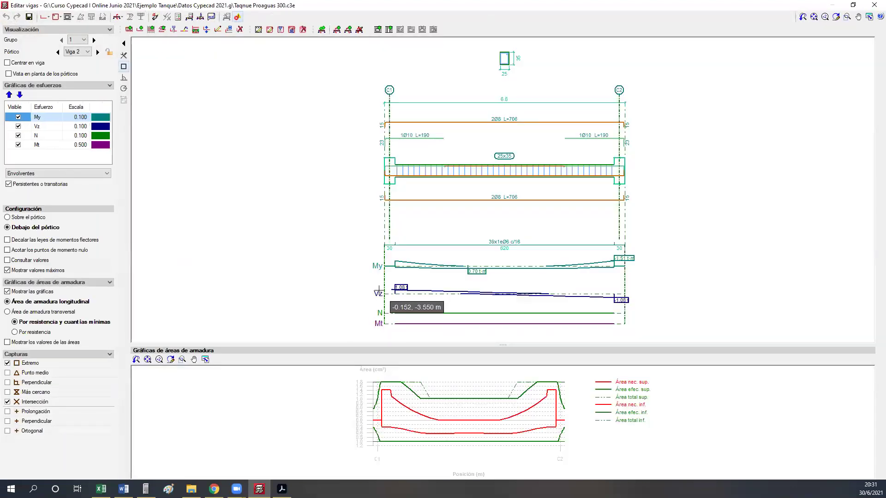
scroll(543, 164, up, 5)
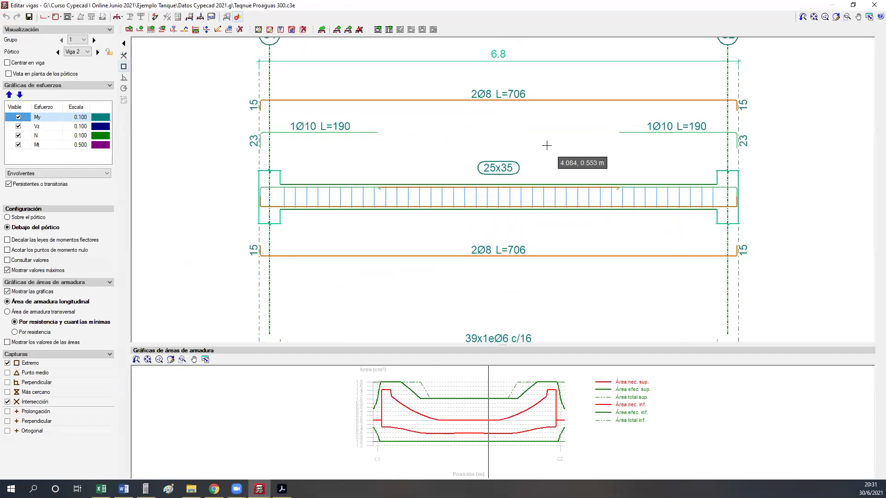
scroll(420, 148, up, 1)
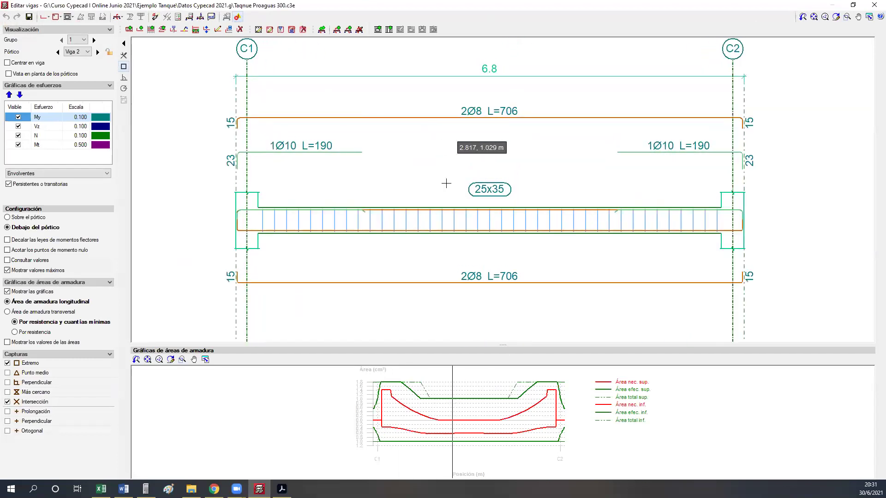
middle_drag(441, 245, 439, 247)
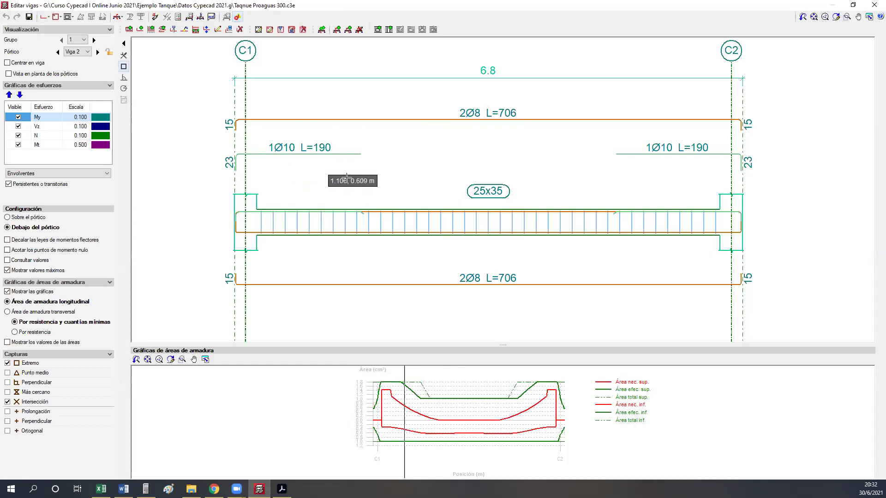
click(874, 5)
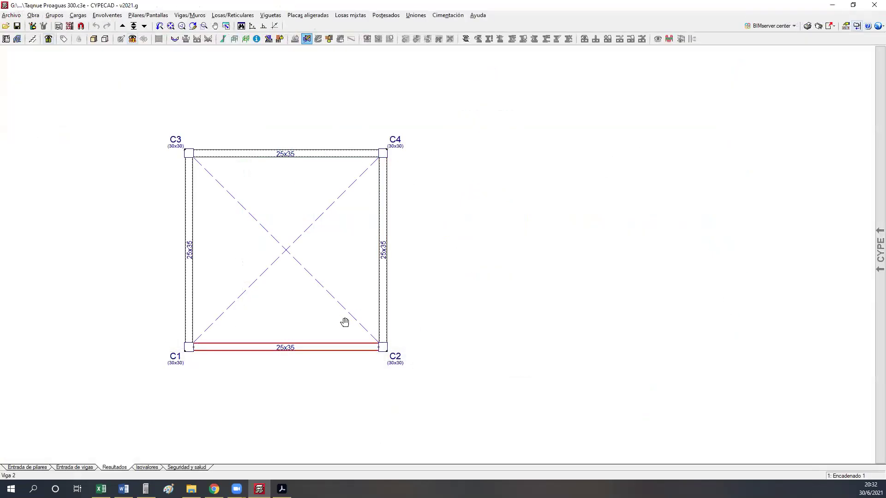
- Go up to Encadenado 2, examine the reinforcement of its C1–C2 beam, and close the beam editor
click(122, 26)
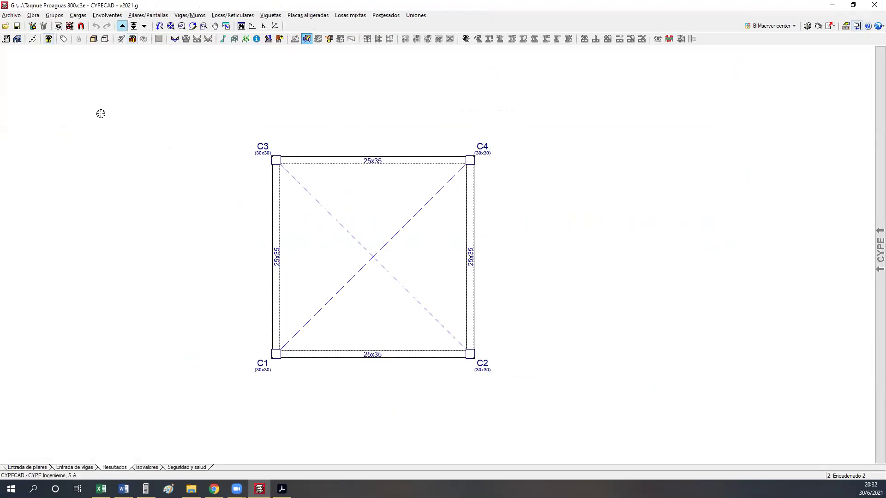
click(328, 377)
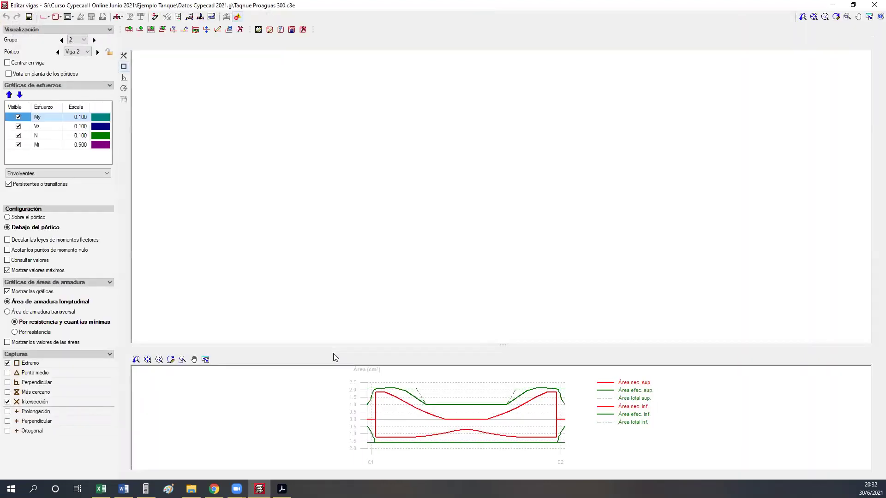
scroll(485, 208, up, 5)
middle_drag(406, 255, 408, 256)
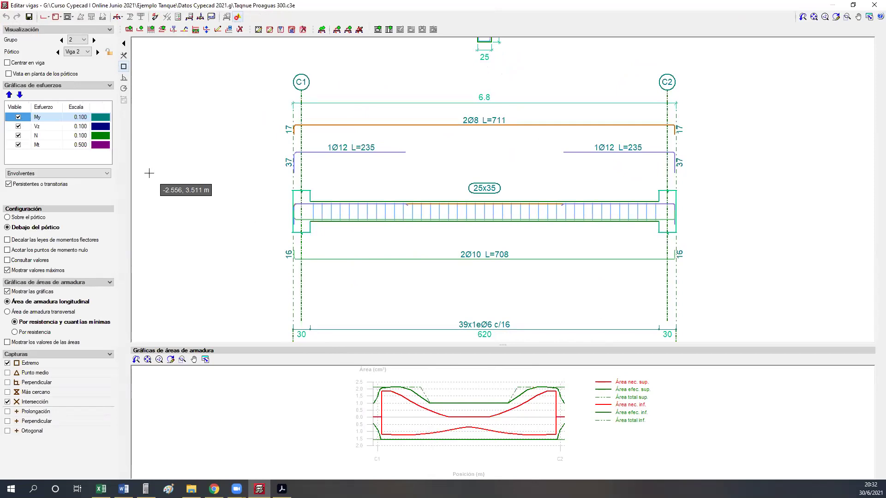
click(874, 5)
- Go up to Encadenado 3 and examine the reinforcement and force diagrams of its C1–C2 beam, closing the editor when done
middle_drag(389, 271, 431, 272)
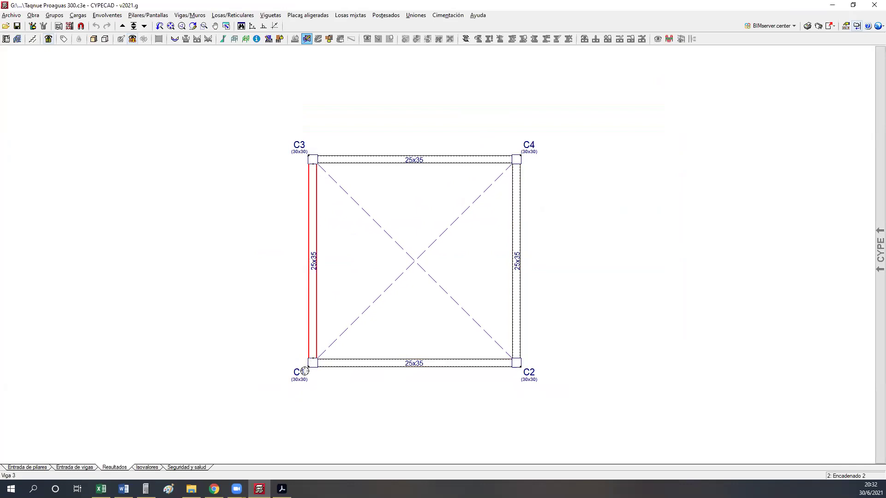
click(122, 26)
click(388, 362)
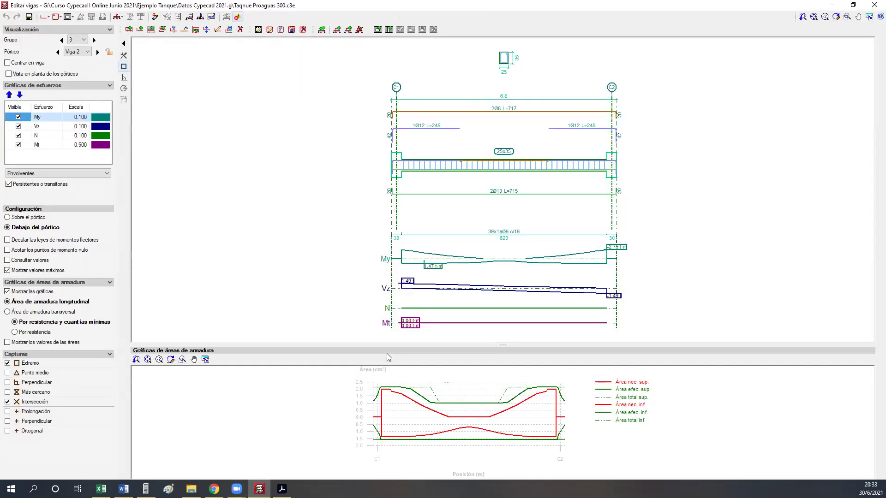
scroll(528, 126, up, 2)
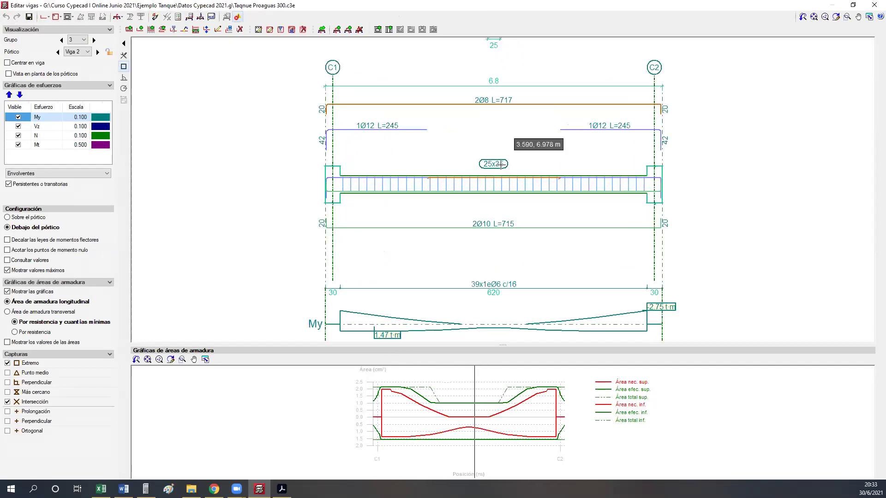
click(868, 17)
- Go up to Encadenado 4, inspect the reinforcement of the beam between C1 and C2, and leave the beam editor
click(121, 27)
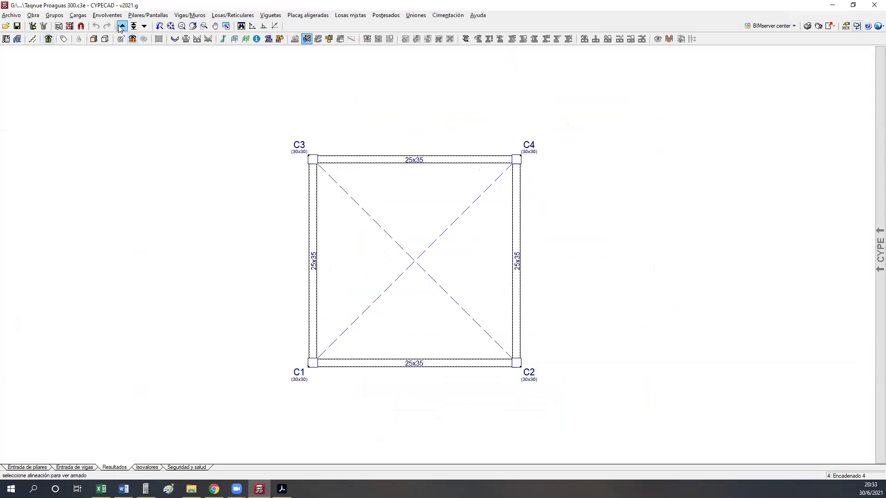
click(403, 378)
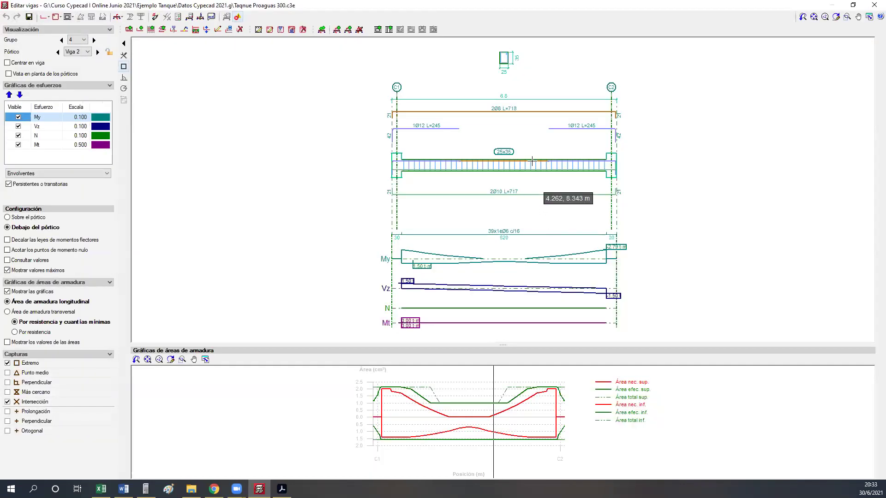
scroll(537, 123, up, 1)
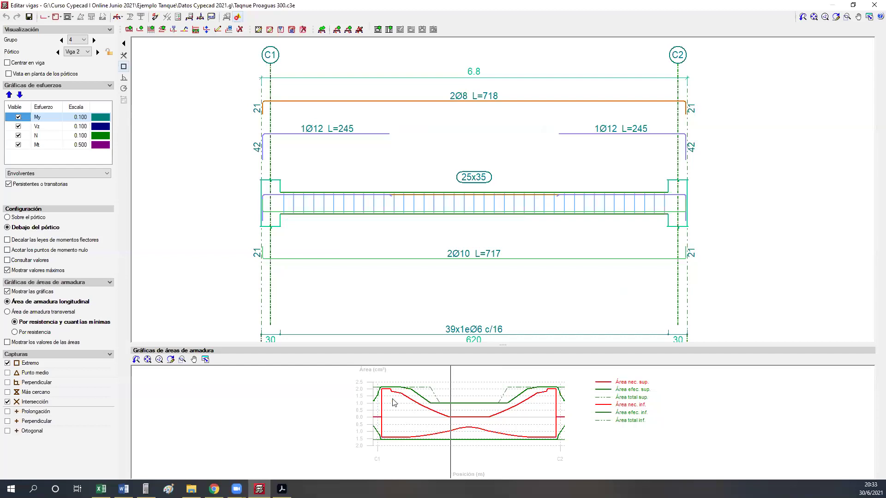
click(873, 5)
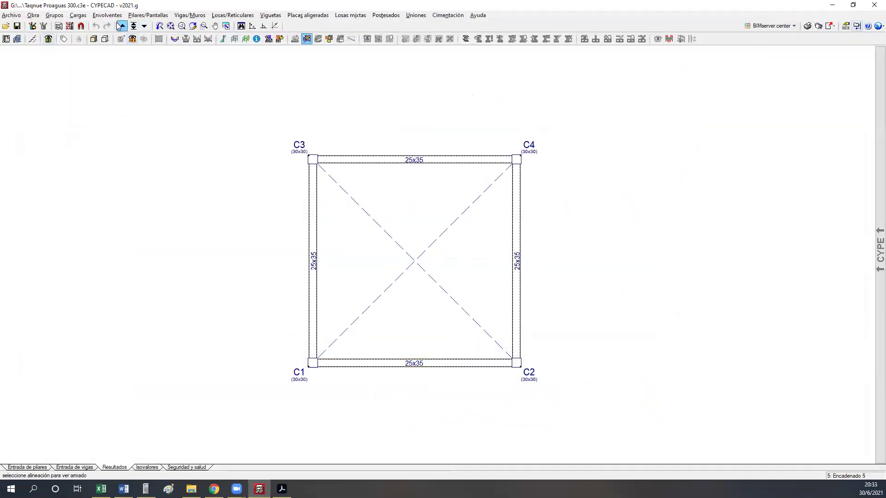
- Inspect the reinforcement of the C1–C2 beam on Encadenado 5 and close the beam editor
click(360, 359)
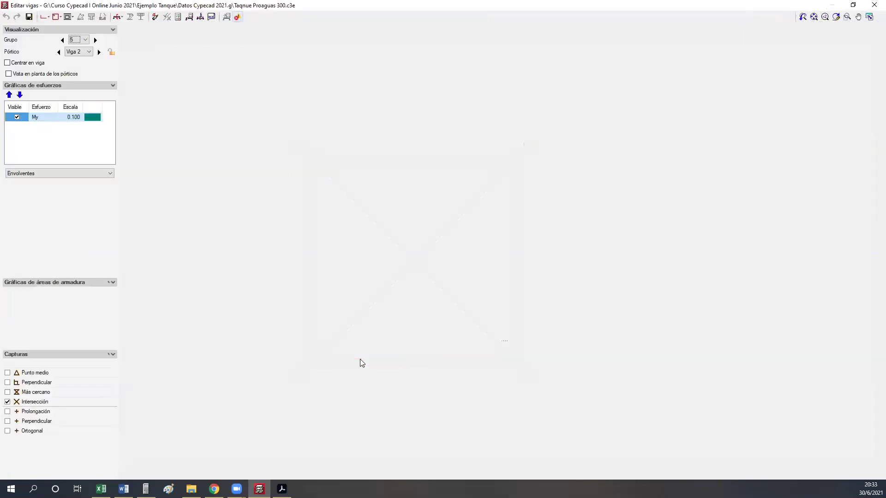
scroll(520, 134, up, 4)
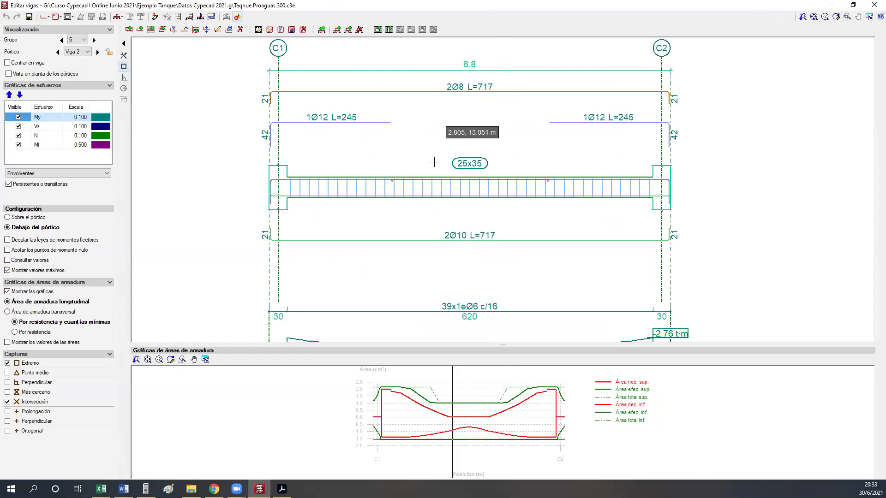
click(874, 5)
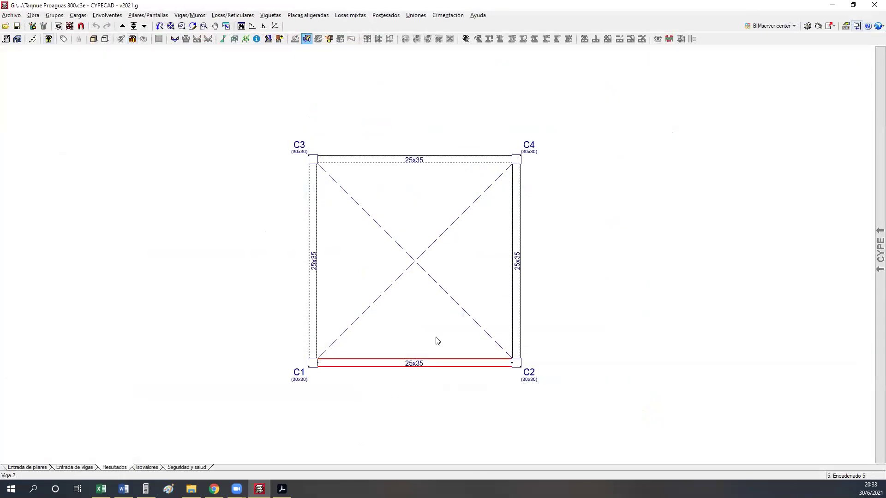
scroll(410, 350, down, 2)
middle_drag(406, 334, 399, 298)
scroll(395, 255, up, 4)
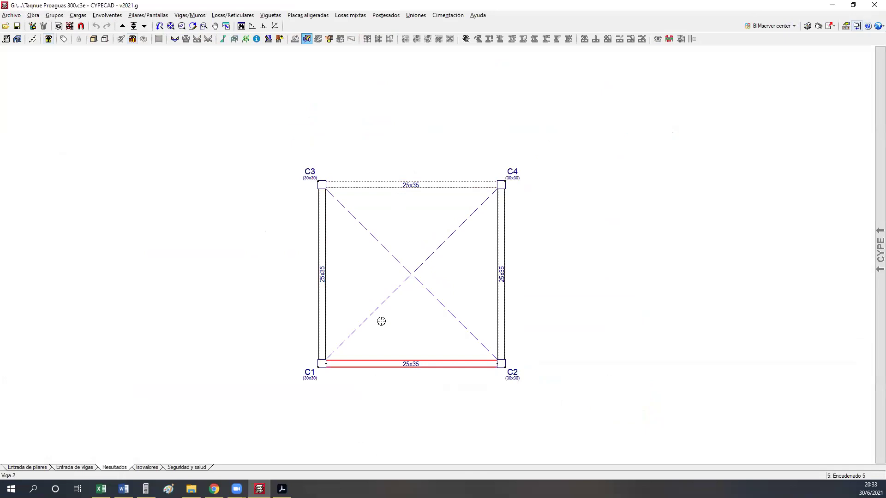
middle_drag(386, 352, 382, 325)
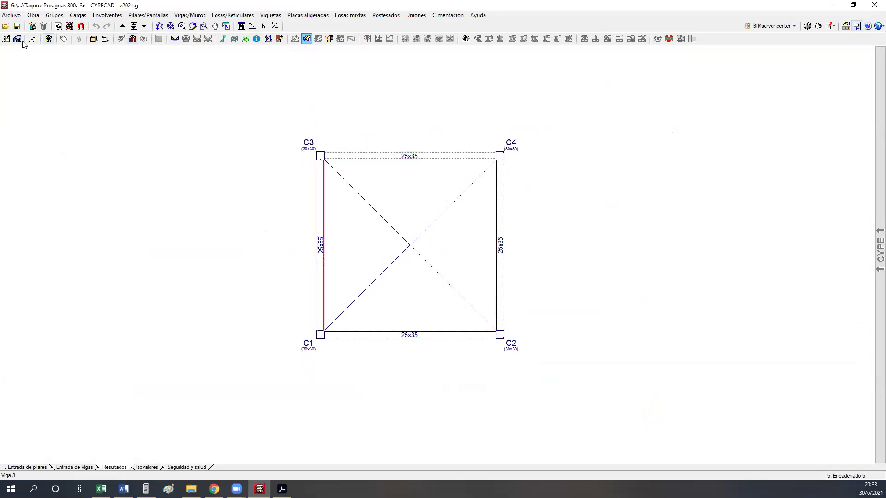
scroll(311, 210, up, 1)
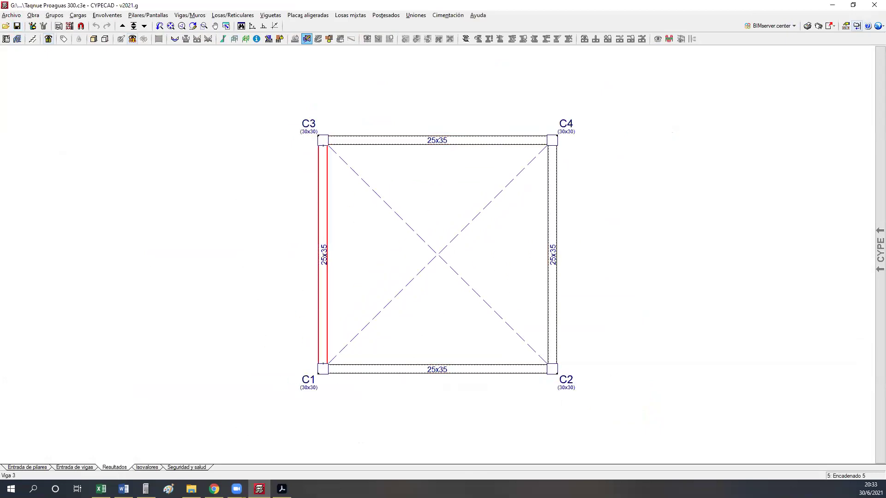
- Switch to the Excel summary table and review the pending displacement, distortion and stability factor cells of model 3 and the stability limit in I5
click(101, 489)
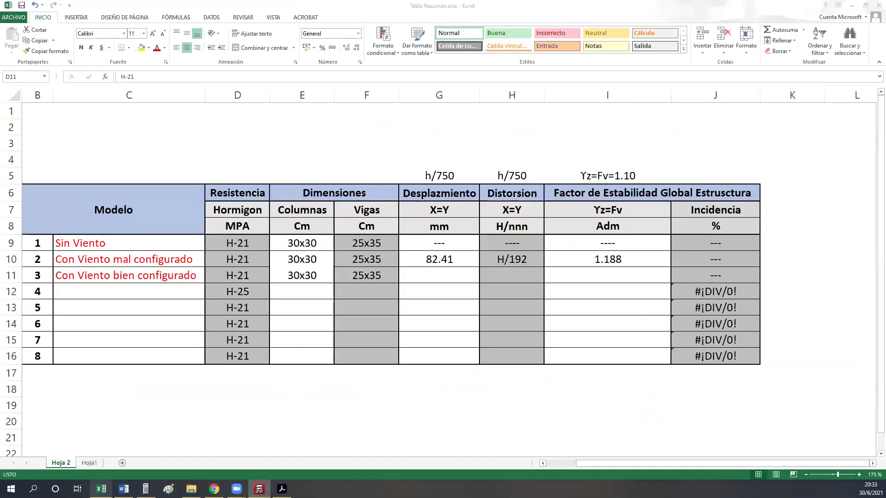
click(417, 279)
click(499, 274)
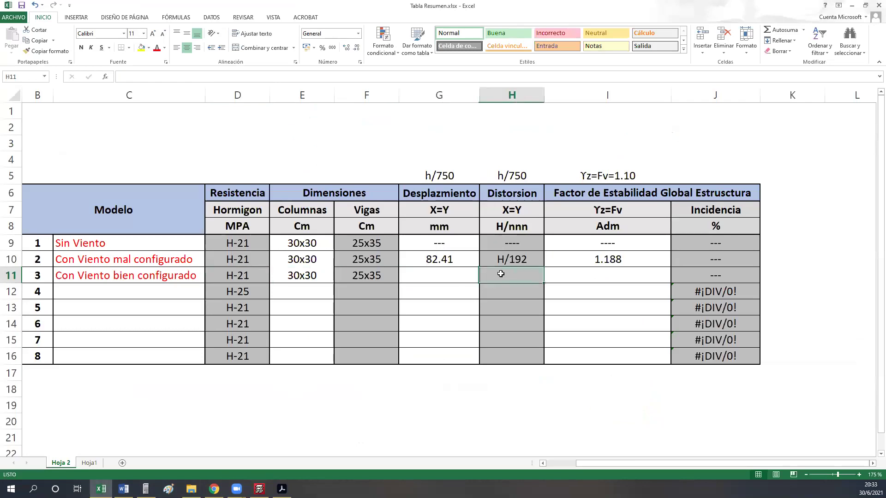
click(452, 279)
drag(499, 274, 415, 275)
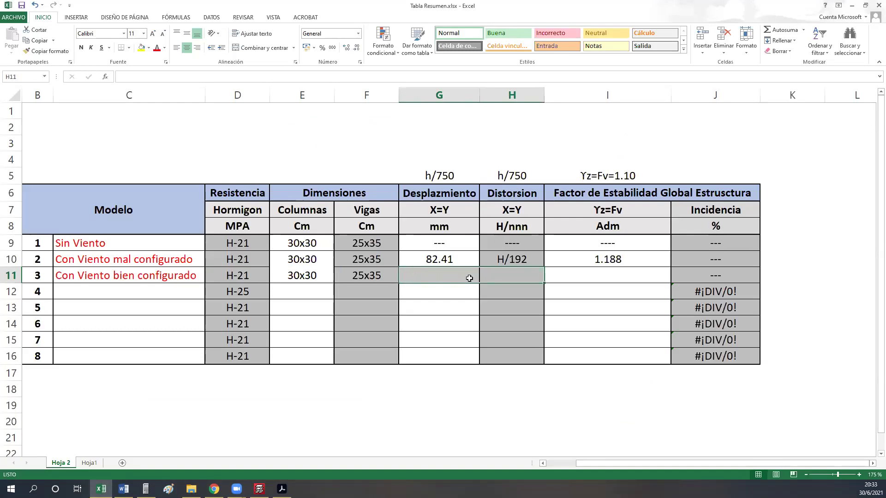
click(574, 281)
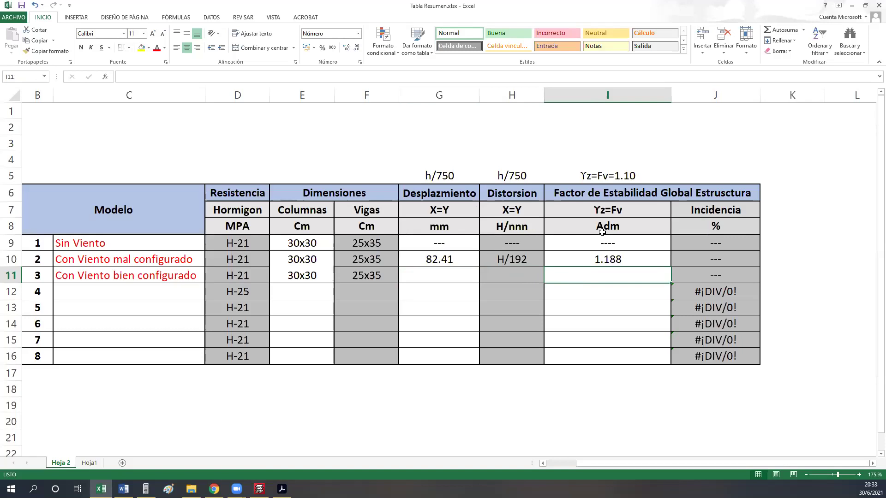
click(612, 175)
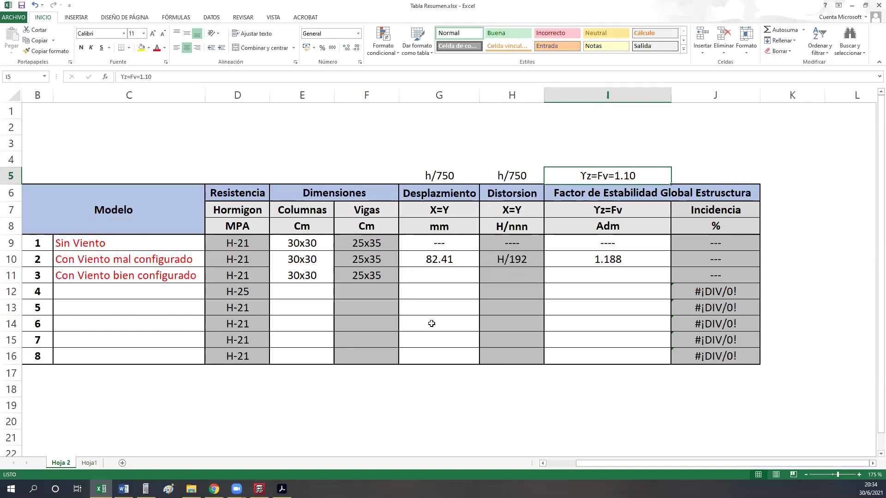
- Switch to CYPECAD, open the maximum distortion report for column C2 and examine the maximum total drift in X and Y
key(alt+Tab)
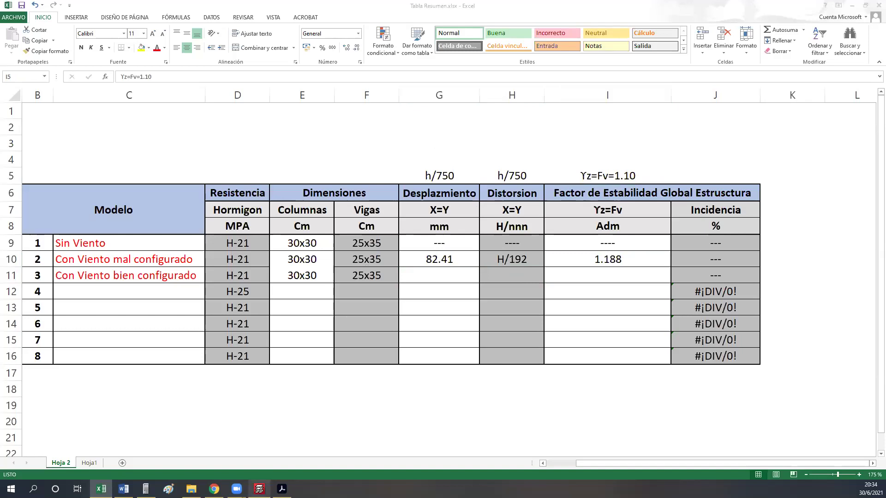
click(104, 15)
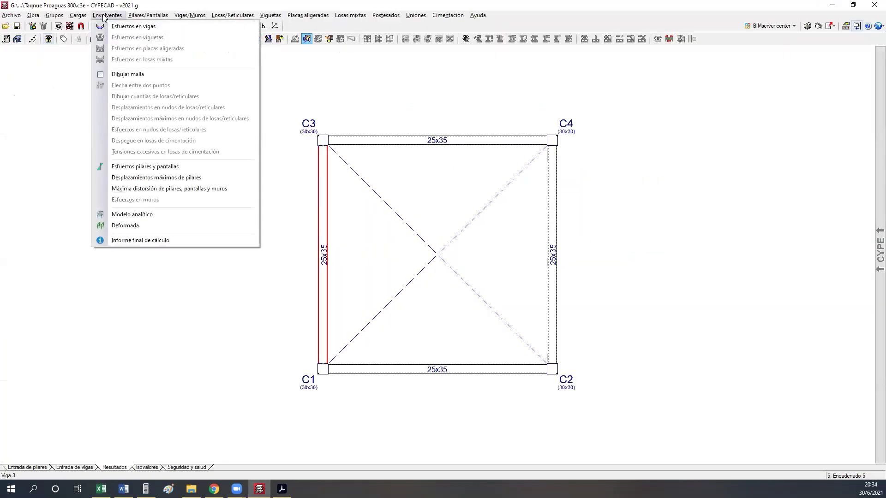
click(140, 189)
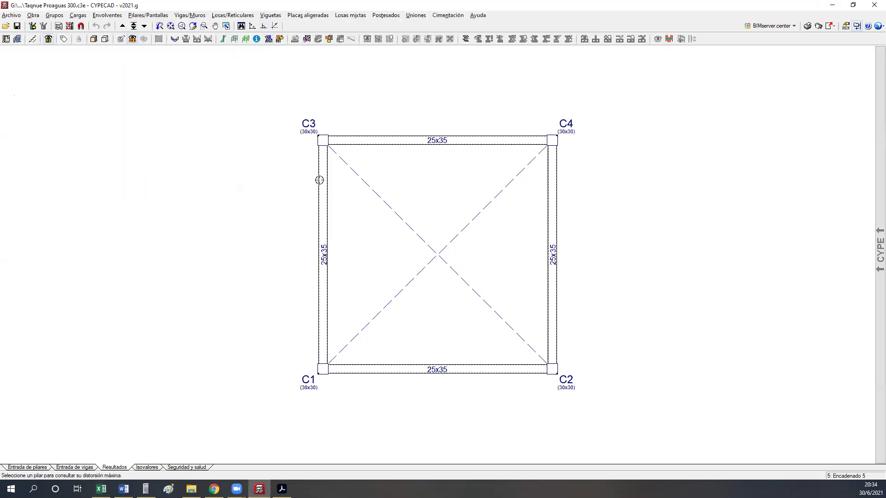
click(553, 368)
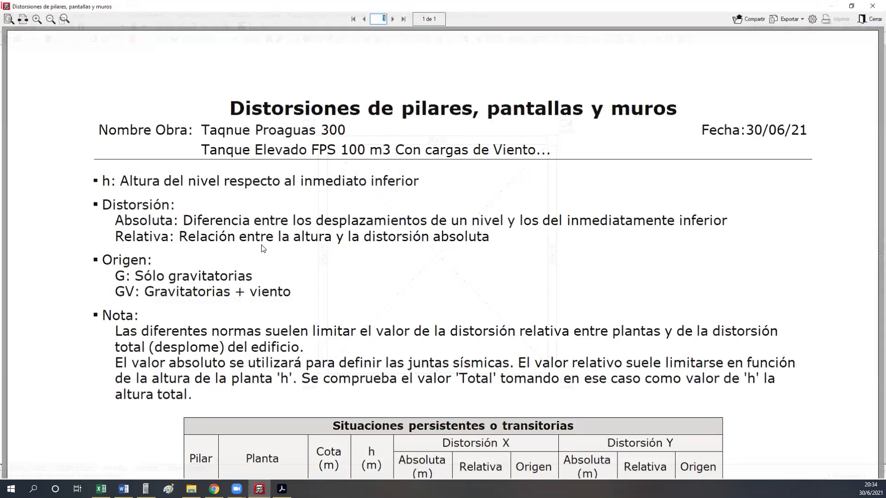
scroll(263, 249, down, 10)
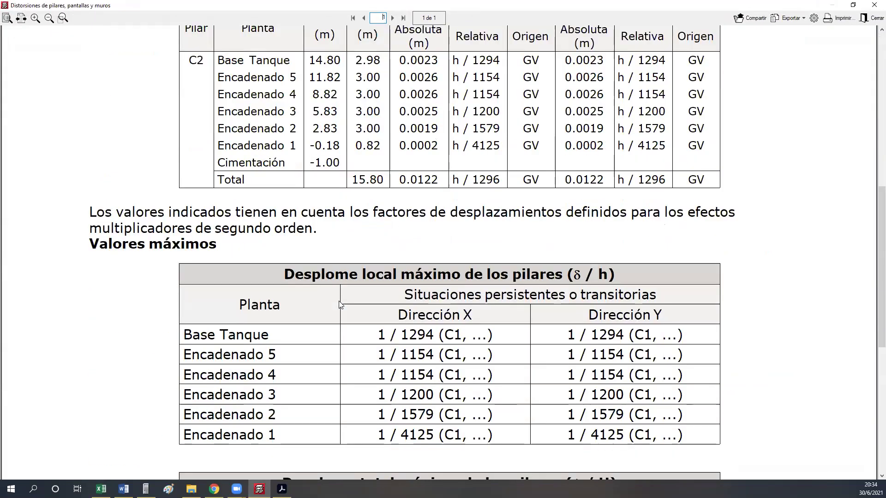
scroll(339, 304, down, 5)
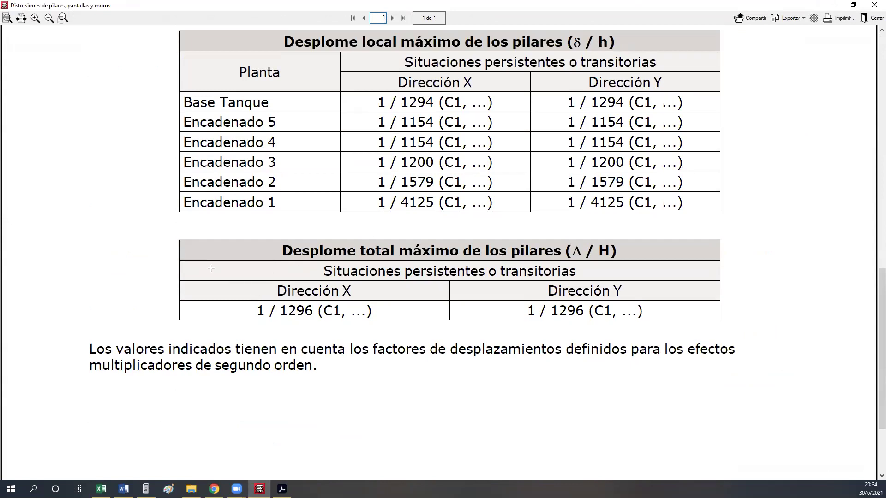
drag(173, 237, 727, 329)
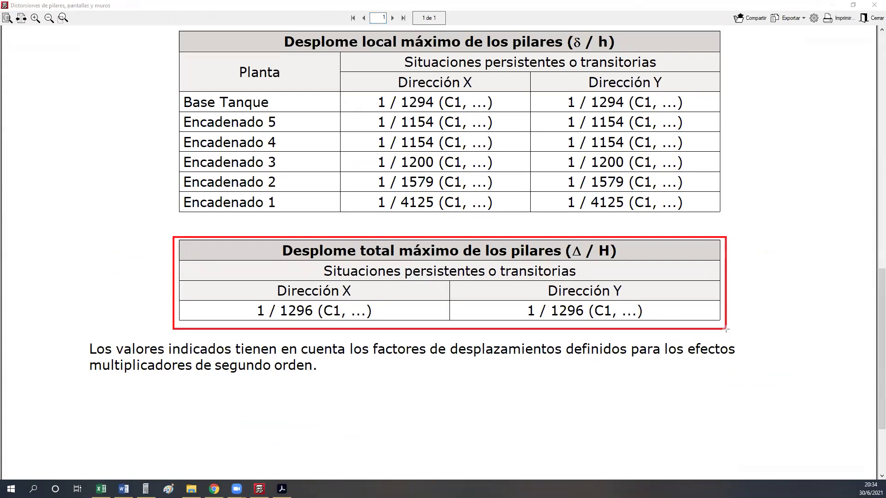
drag(243, 296, 378, 326)
mouse_move(507, 300)
mouse_down()
mouse_move(672, 335)
mouse_move(655, 323)
mouse_up()
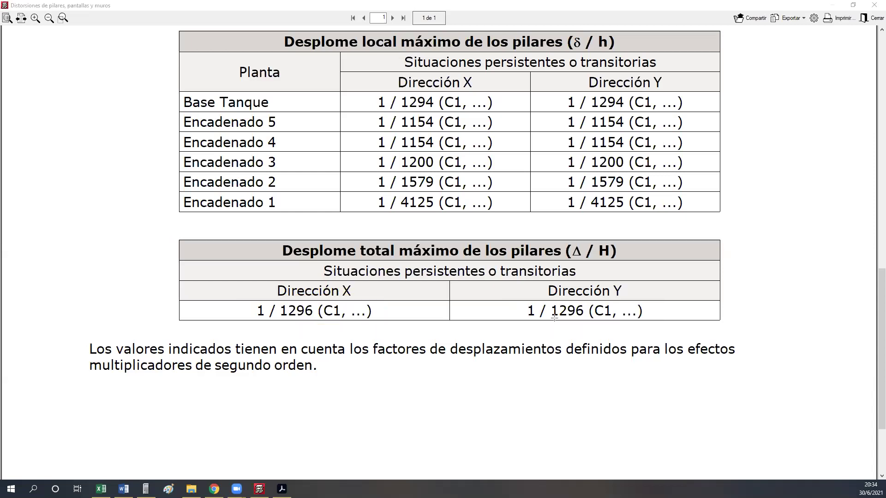
- Record H/1296 as the distortion of model 3 in cell H11 of the Excel summary table, checking it against the report
click(101, 489)
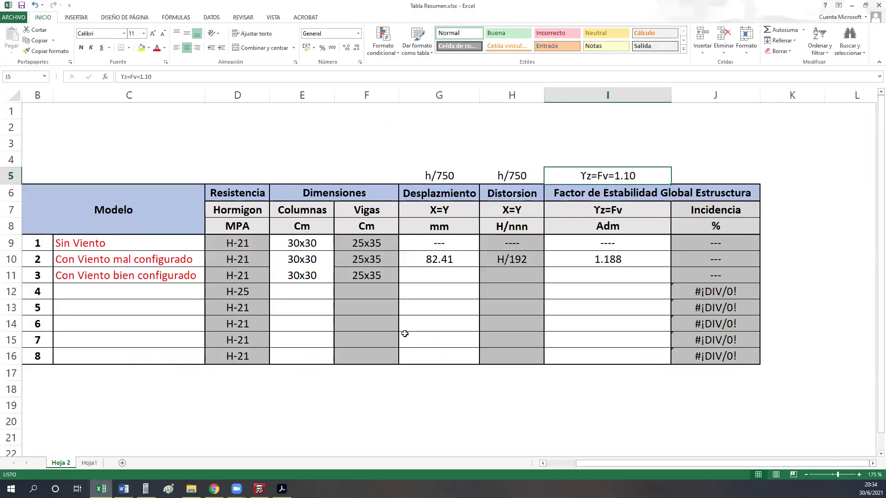
click(483, 275)
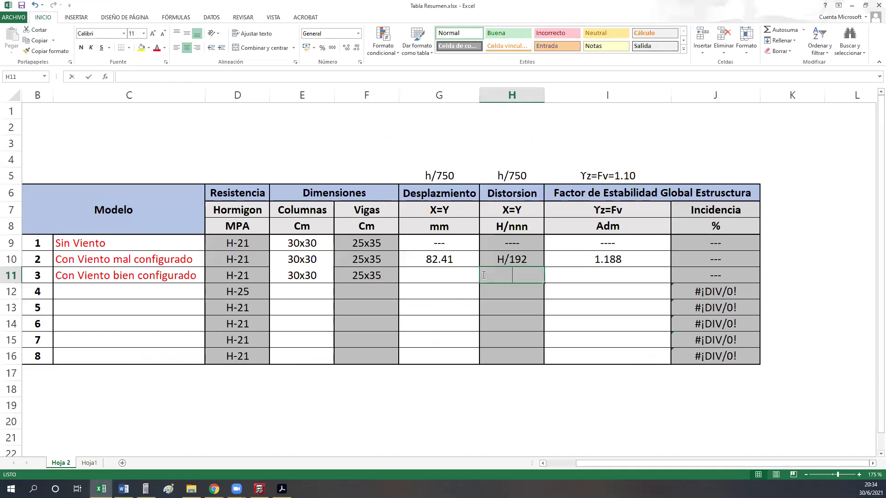
text(H/129)
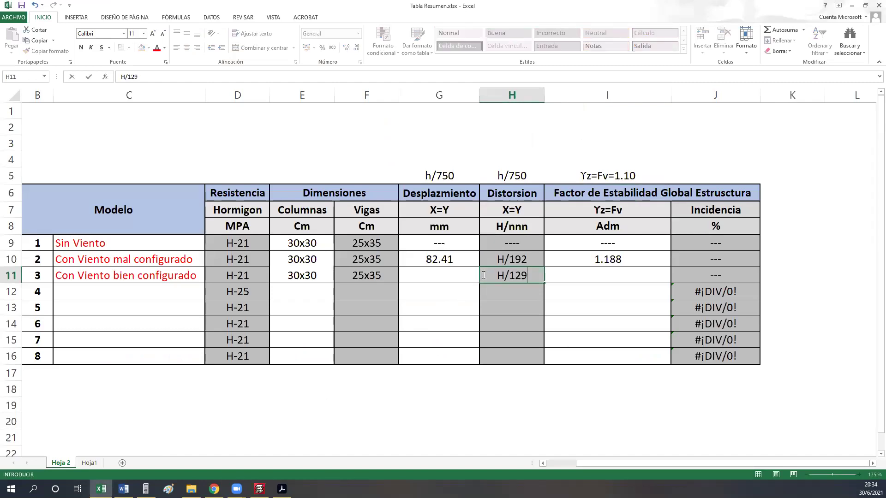
text(6)
click(259, 489)
key(alt+Tab)
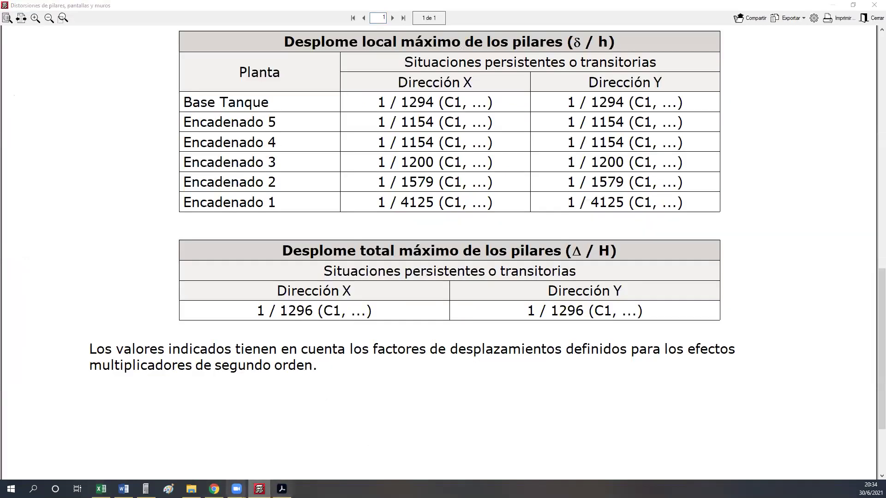
click(101, 489)
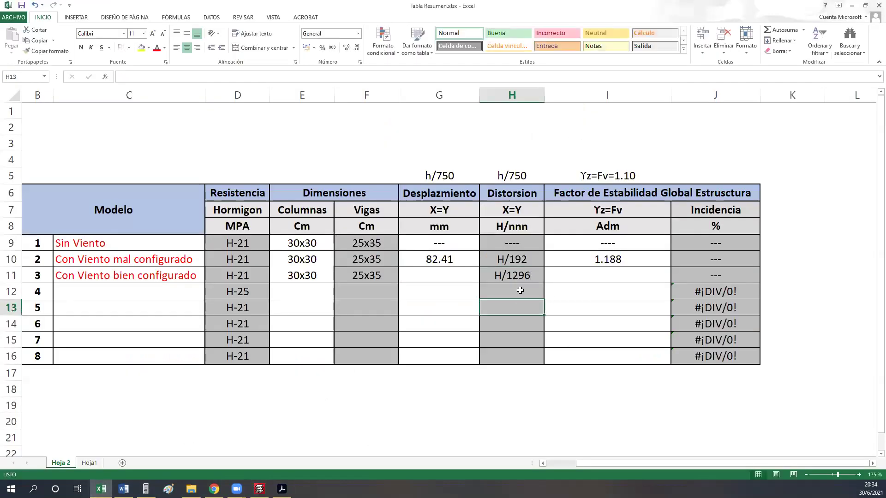
- Enter the displacement limit 20.00 mm in cell G4 above h/750 and centre it in the cell
click(510, 174)
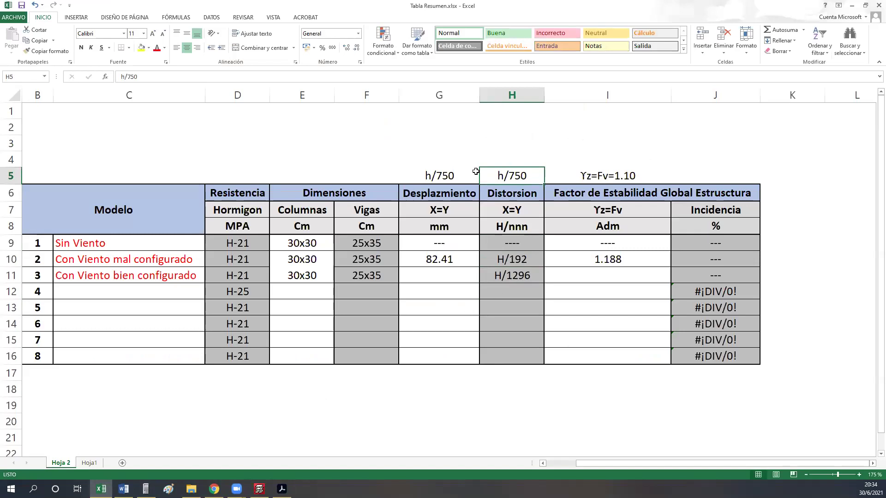
click(450, 164)
text(20.)
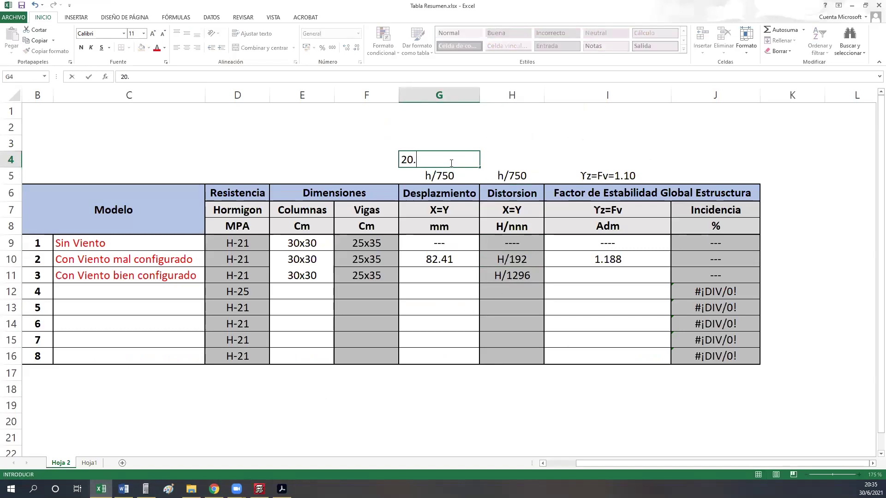
key(Return)
click(450, 163)
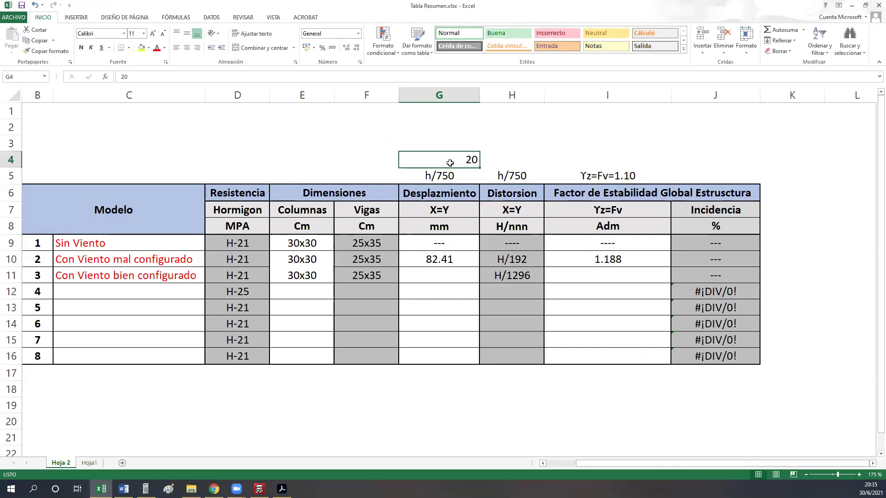
text(20.00  mm)
key(Return)
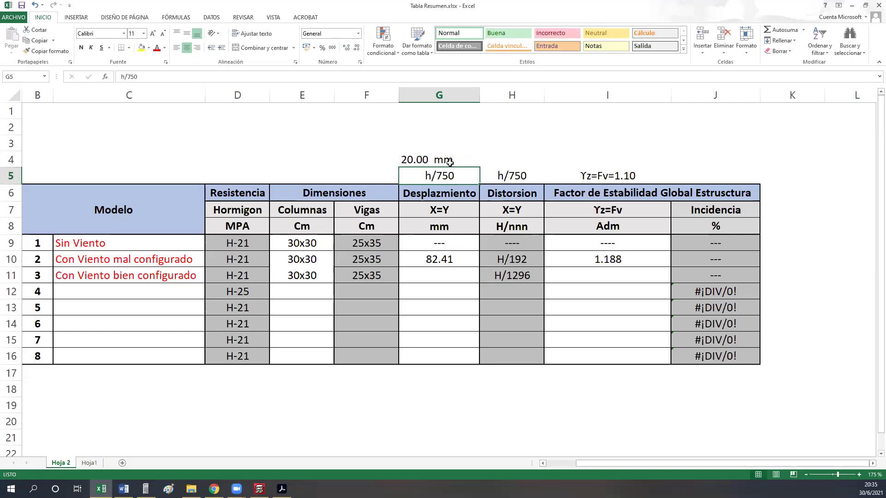
click(450, 163)
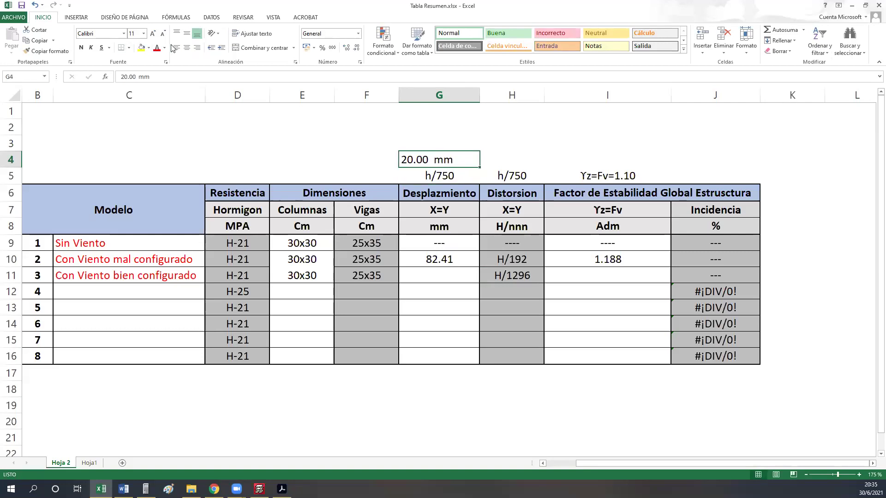
click(185, 50)
click(431, 175)
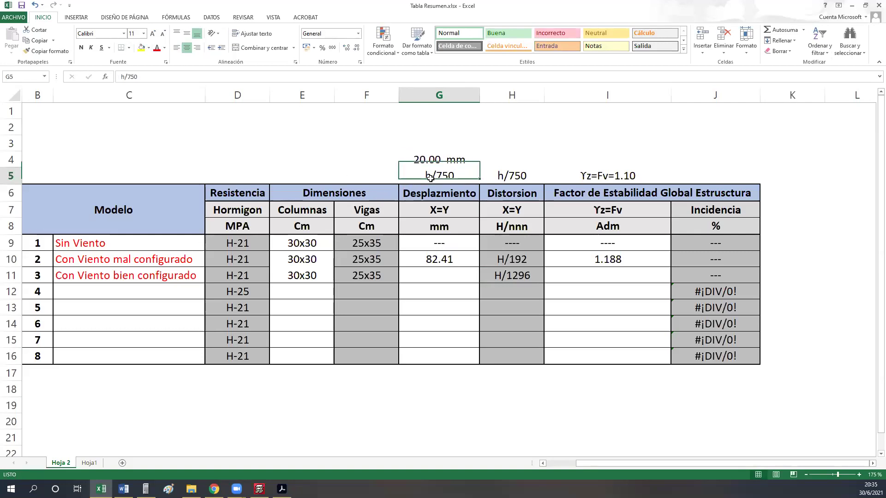
click(441, 278)
click(505, 279)
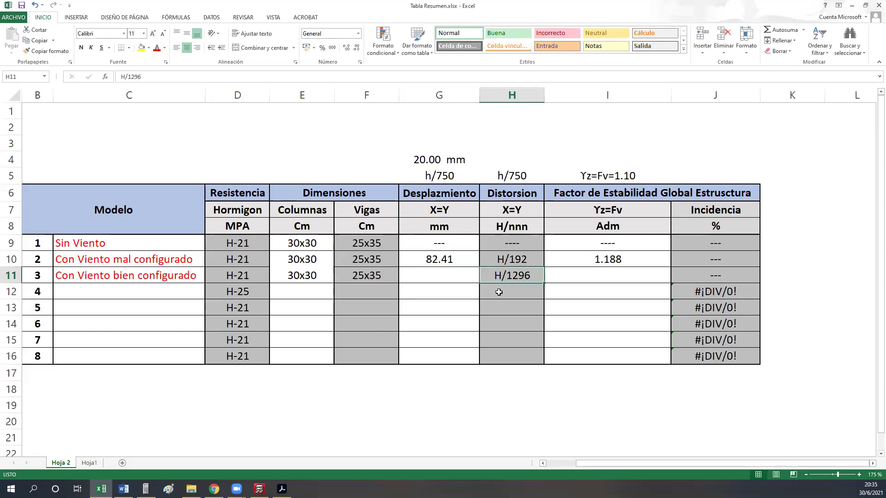
- Return to CYPECAD, close the distortion report and open the maximum displacement report for column C1
click(260, 490)
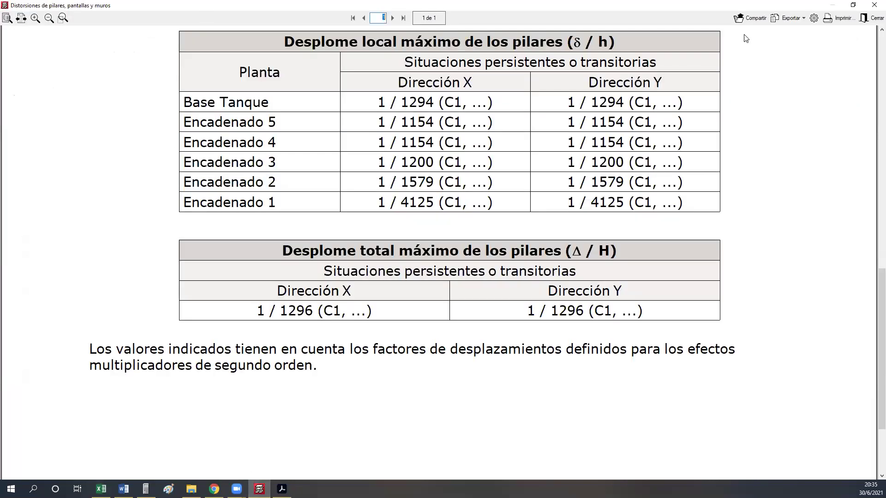
click(873, 18)
click(107, 15)
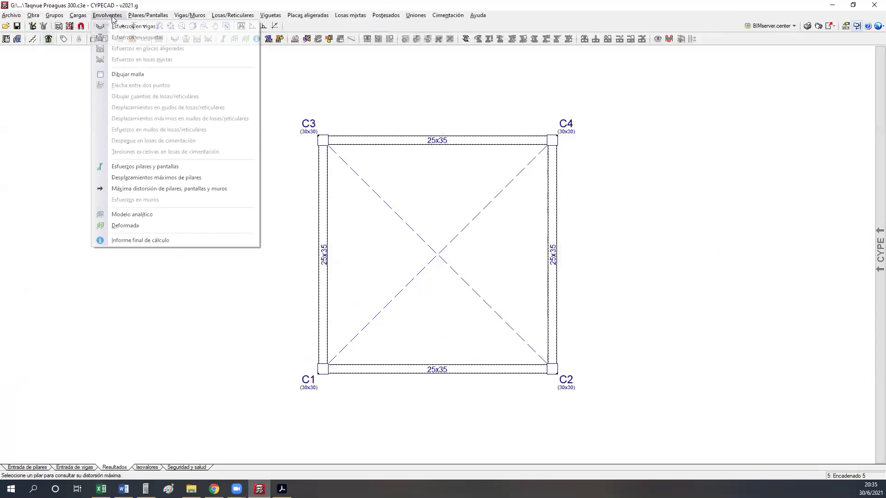
click(135, 178)
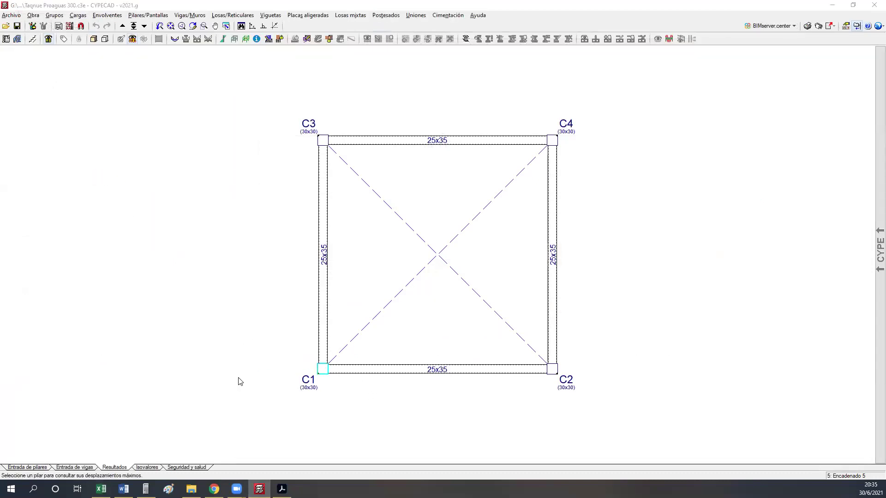
click(239, 381)
- Examine the X and Y displacement columns of C1, focusing on the Base Tanque level
scroll(343, 313, down, 2)
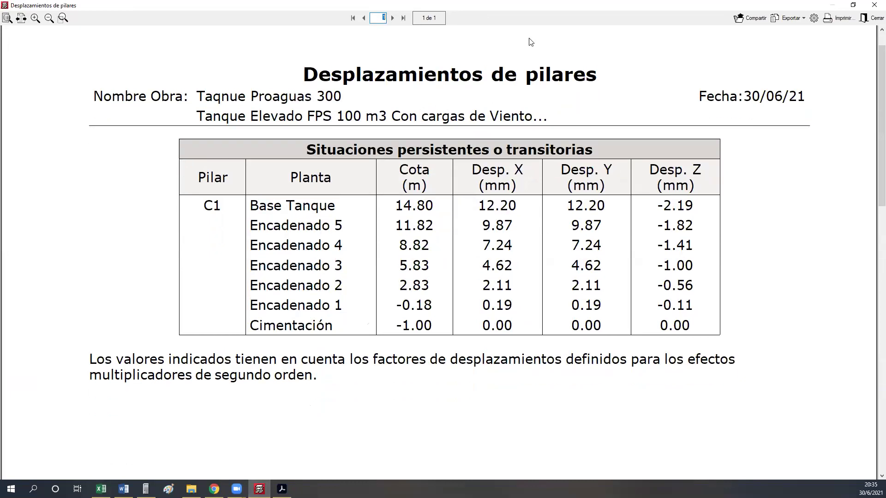
mouse_move(454, 152)
mouse_down()
mouse_move(508, 208)
mouse_move(541, 342)
mouse_move(541, 334)
mouse_up()
drag(544, 151, 630, 338)
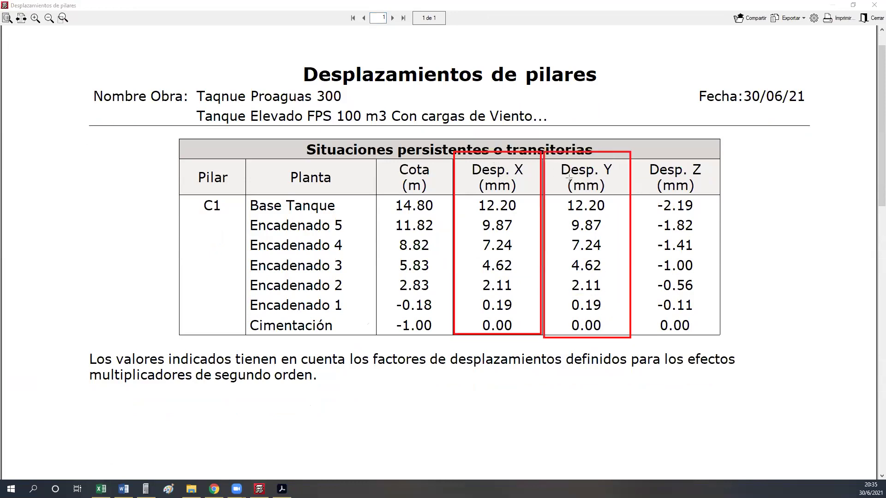
mouse_move(470, 195)
mouse_down()
mouse_move(532, 216)
mouse_move(612, 213)
mouse_up()
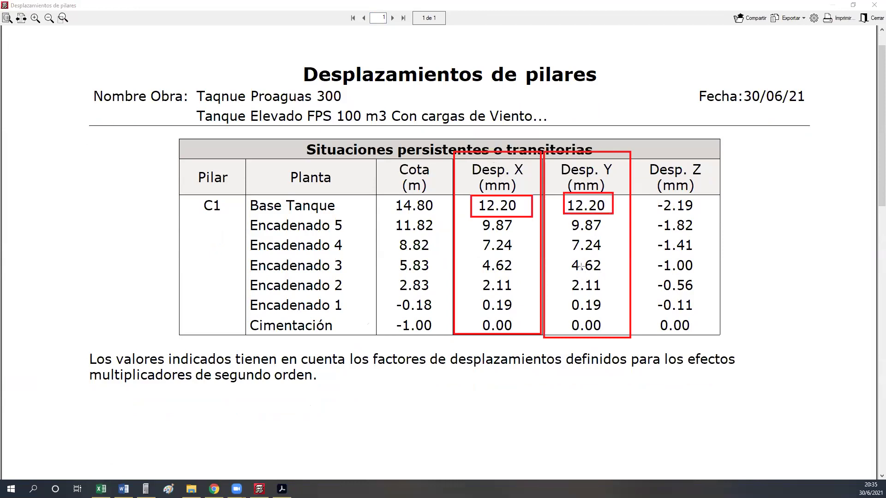
key(Escape)
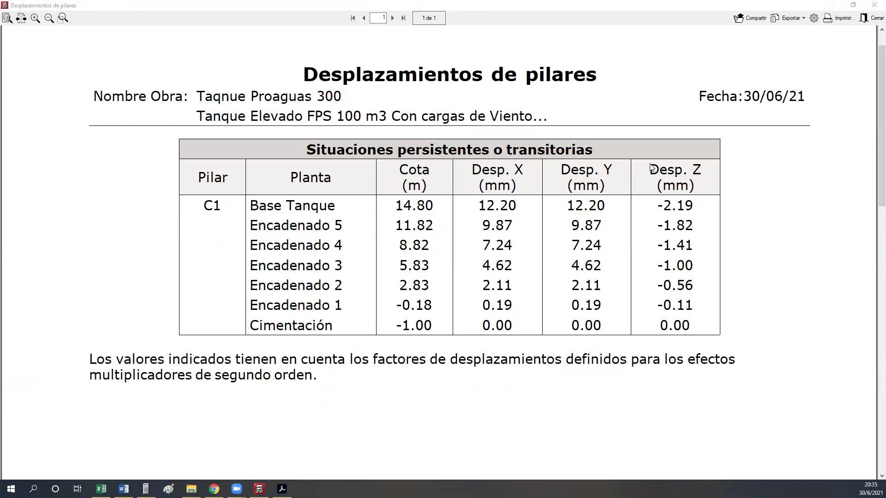
click(560, 214)
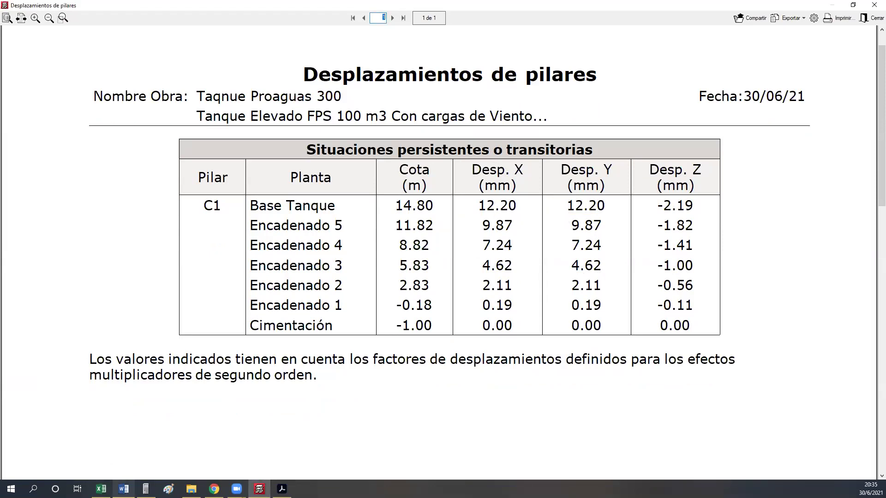
- Record 12.20 as the displacement of model 3 in cell G11 of the Excel table, displayed with two decimals
click(101, 489)
click(424, 277)
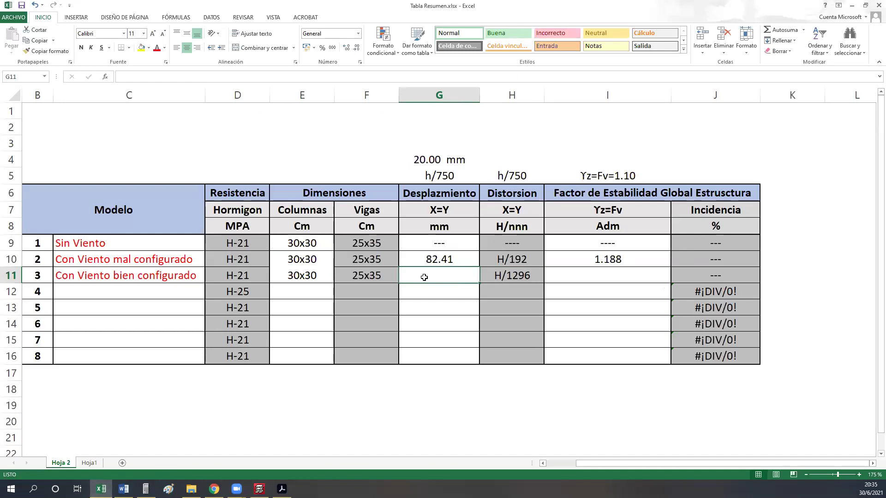
text(12.20)
key(Return)
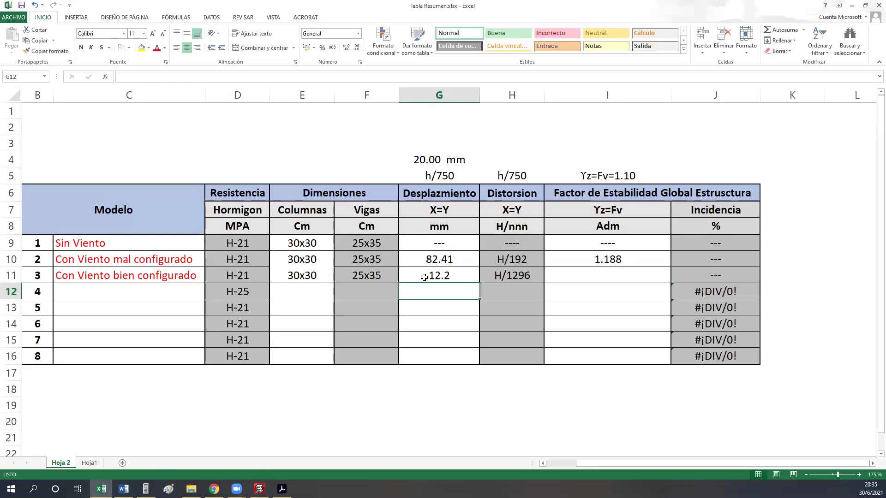
click(424, 277)
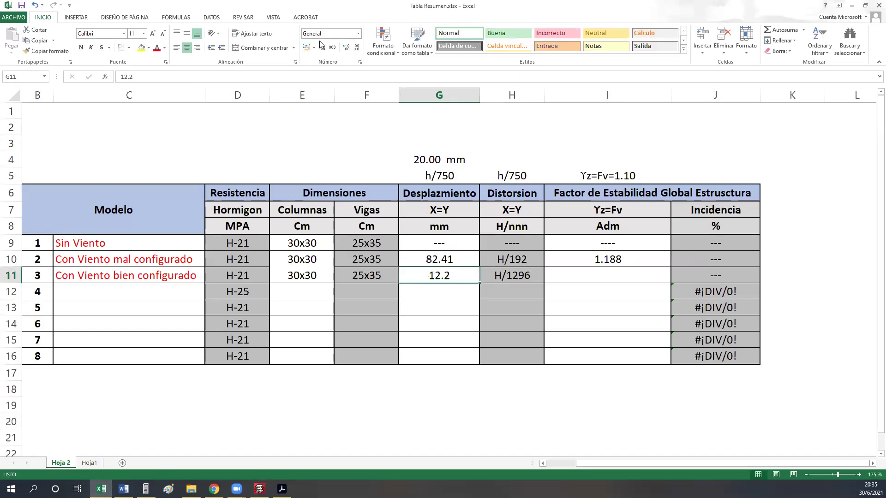
click(348, 48)
- Compare the displacement and distortion entries of model 3 in row 11 and save the workbook
click(482, 277)
click(447, 277)
key(Right)
key(Left)
key(Right)
key(Left)
key(Right)
key(Left)
key(Right)
key(Left)
click(21, 5)
- Check the stability criterion in the Word notes, return to CYPECAD and replace the displacement report with the global stability analysis
click(123, 489)
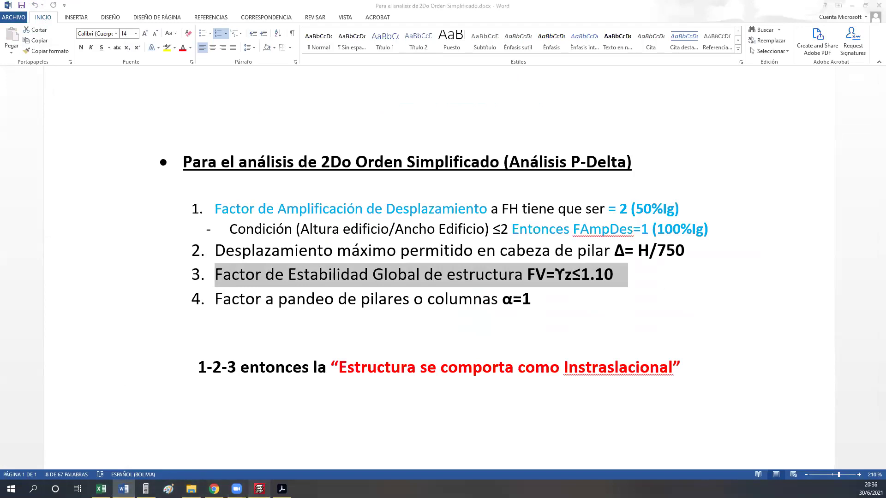
click(259, 489)
click(873, 19)
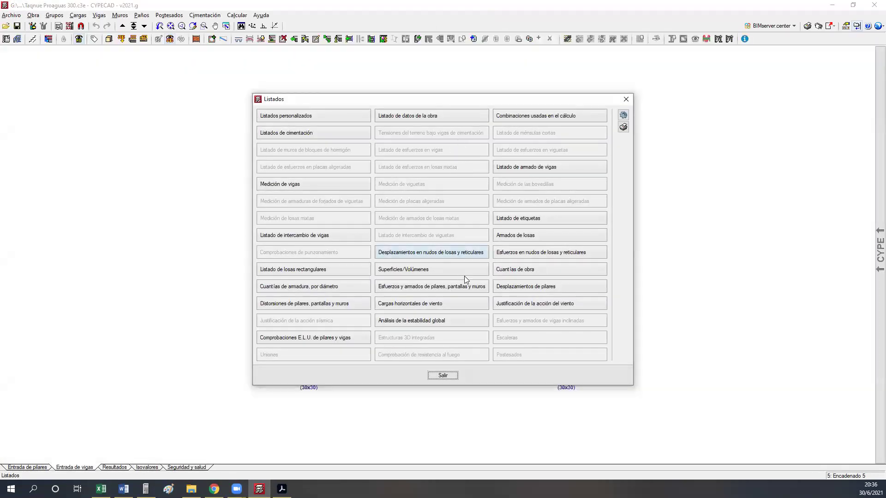
click(406, 323)
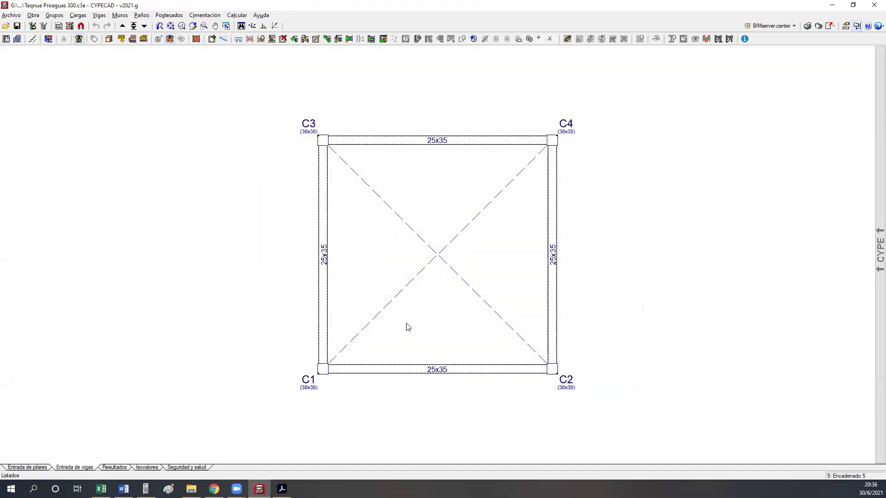
- Examine the table of maximum amplified-to-unamplified coefficient ratios for the wind hypotheses on the last page of the stability report
scroll(407, 328, down, 8)
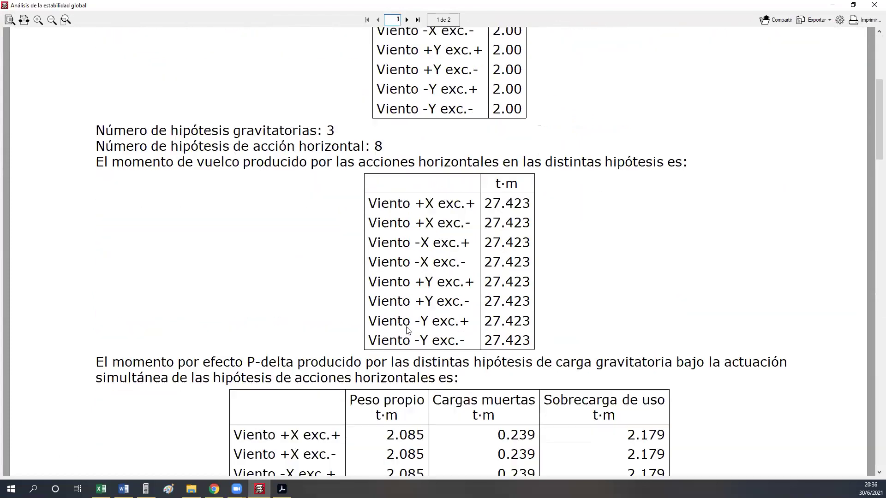
scroll(408, 329, down, 13)
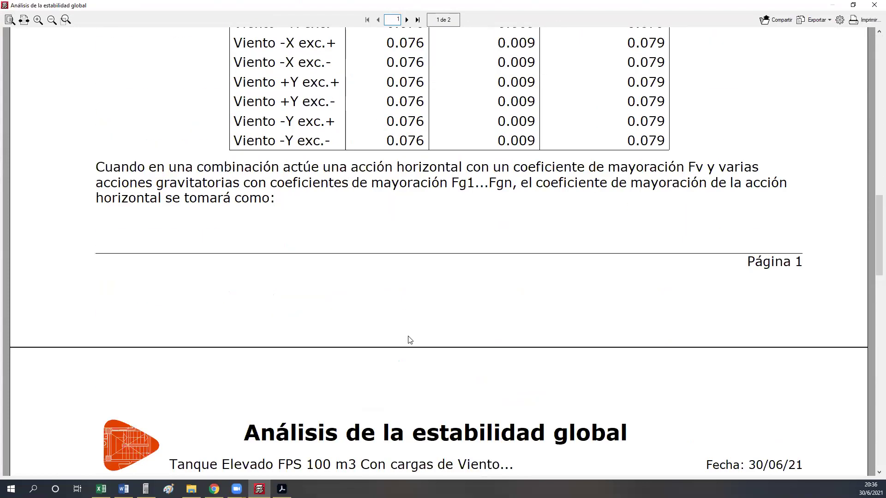
scroll(409, 340, down, 5)
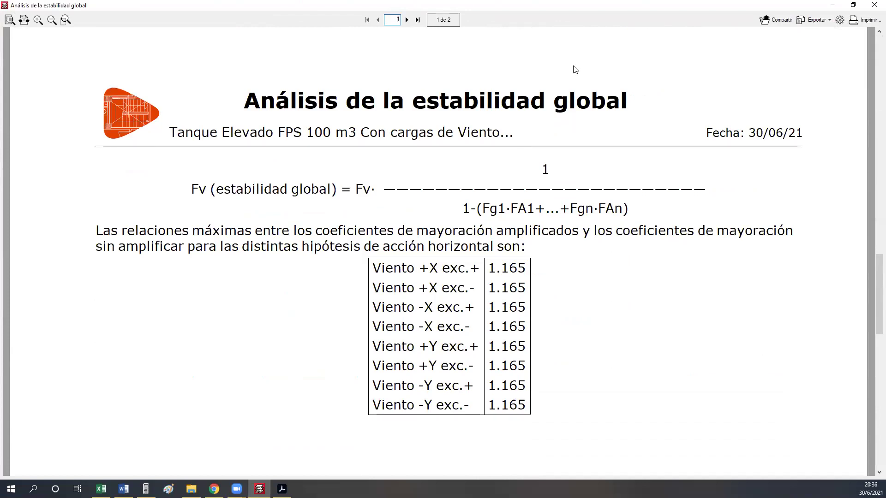
mouse_move(365, 253)
mouse_down()
mouse_move(440, 348)
mouse_move(546, 418)
mouse_move(537, 422)
mouse_up()
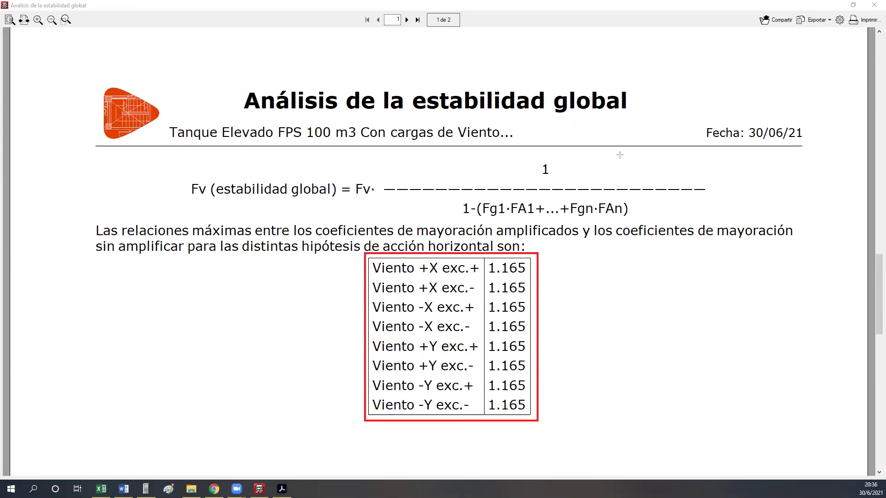
key(Escape)
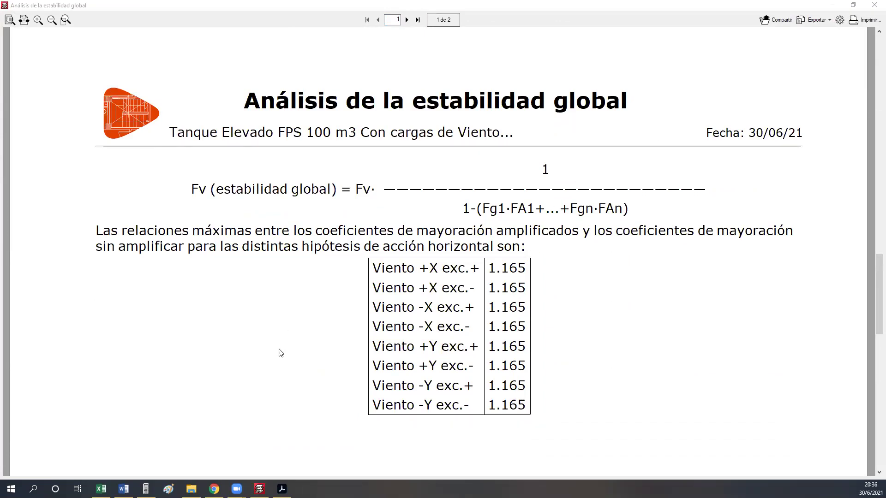
- Switch to Excel and record 1.165 as the global stability factor of model 3 in cell I11
click(101, 488)
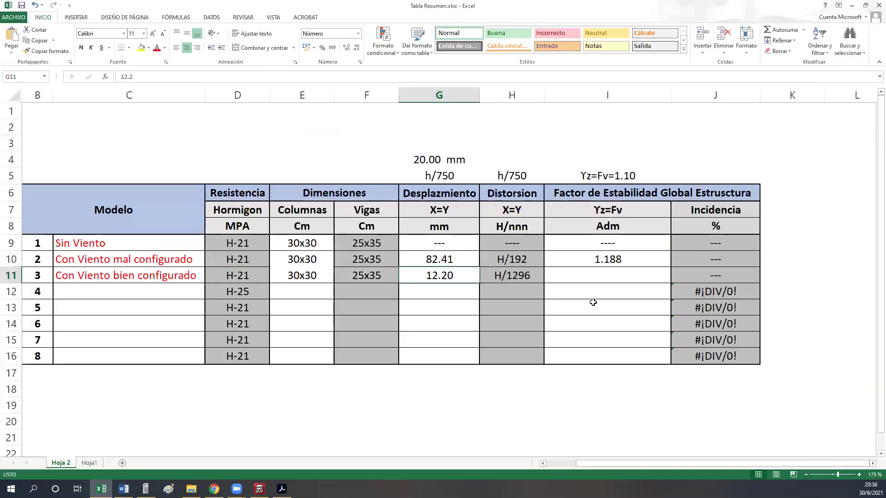
click(604, 278)
text(1.165)
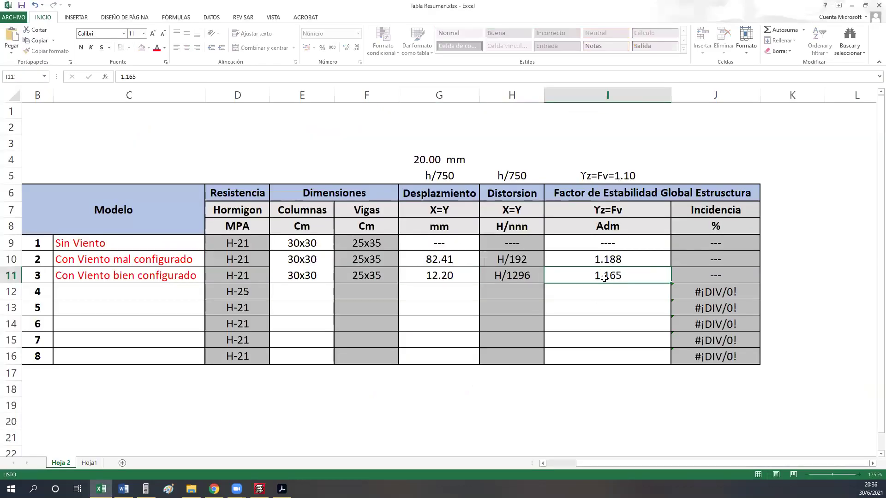
key(Return)
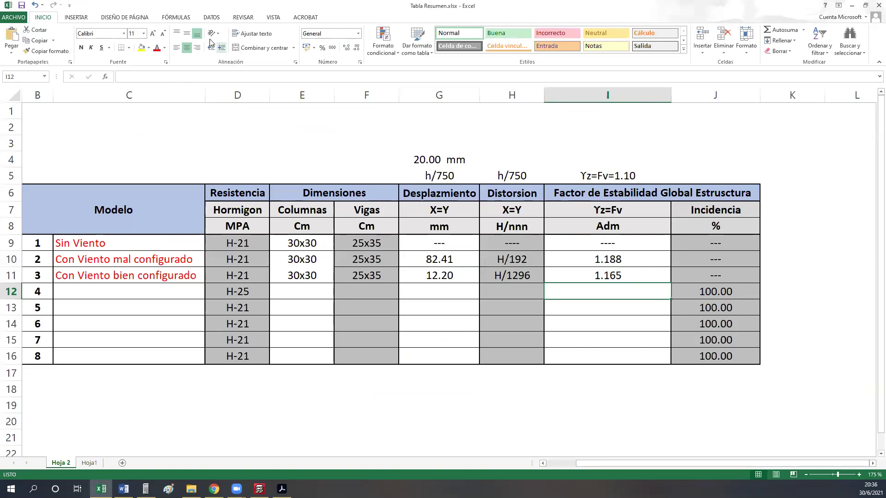
- Compare the stability factors of models 2 and 3, and review the displacement and distortion entries in row 11
click(596, 262)
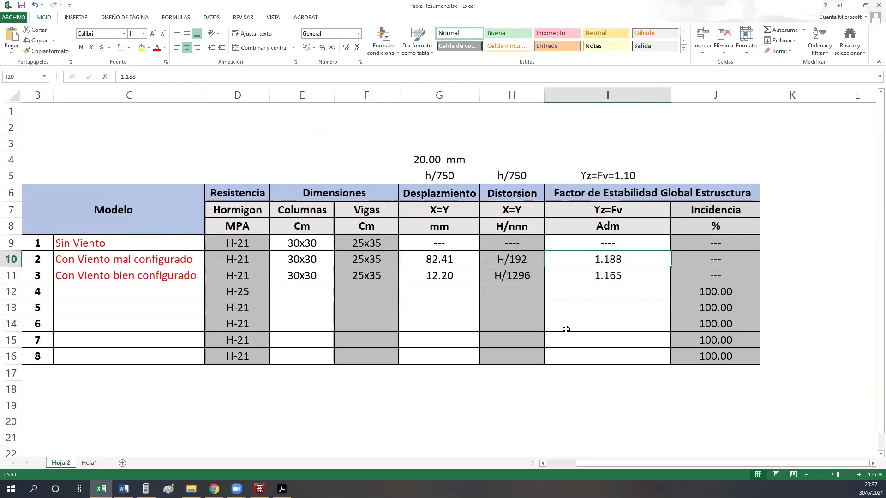
key(Down)
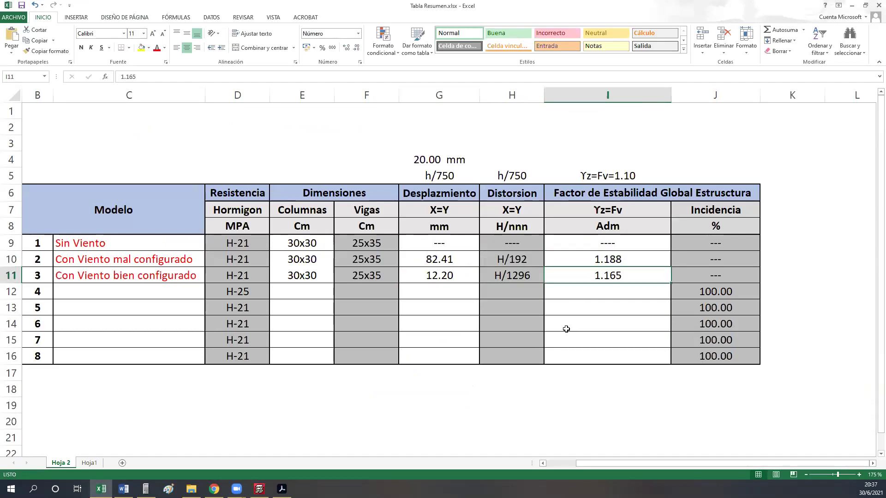
key(Left)
key(Left)
key(Left)
key(Right)
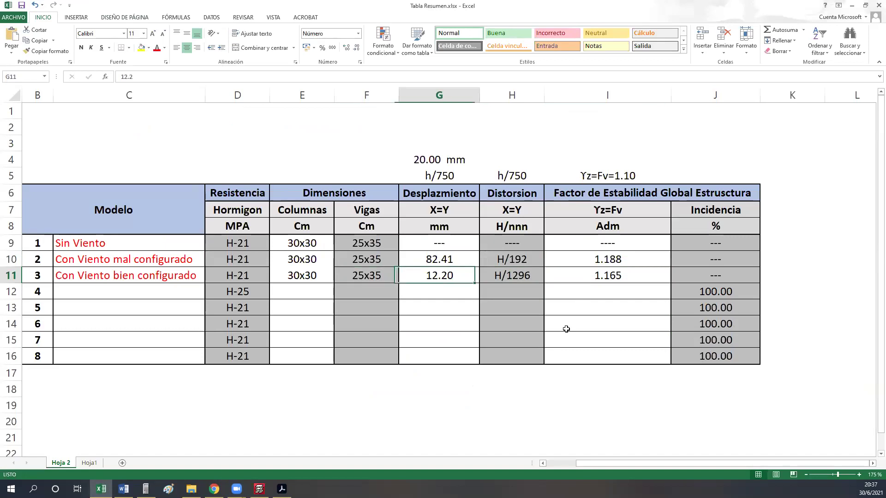
key(Right)
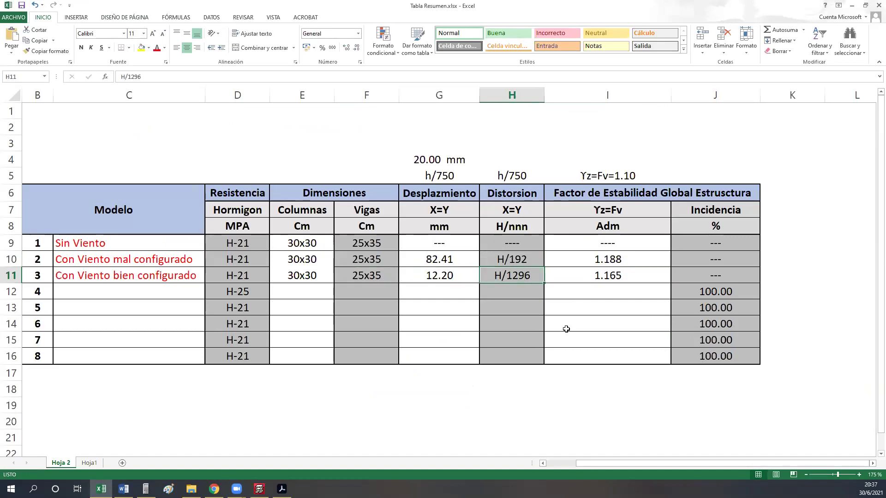
key(Right)
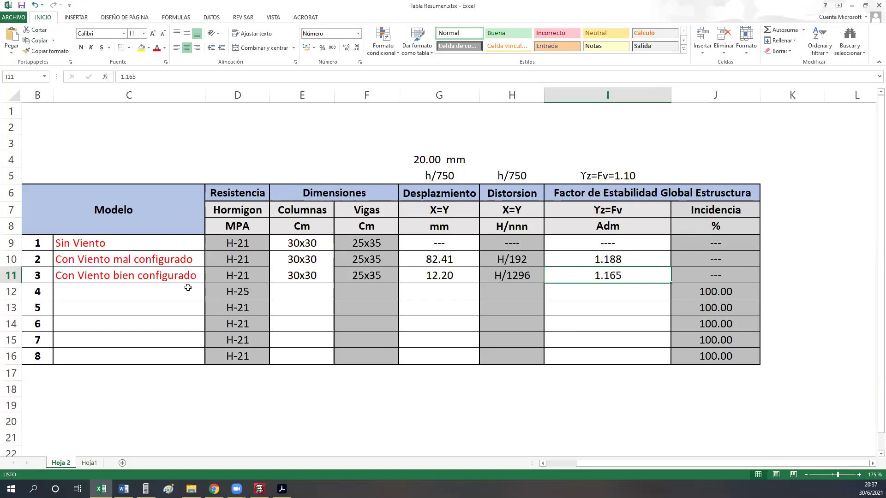
- Copy the description "Con Viento bien configurado" from model 3 to model 4 and compare both models' concrete strengths
click(174, 277)
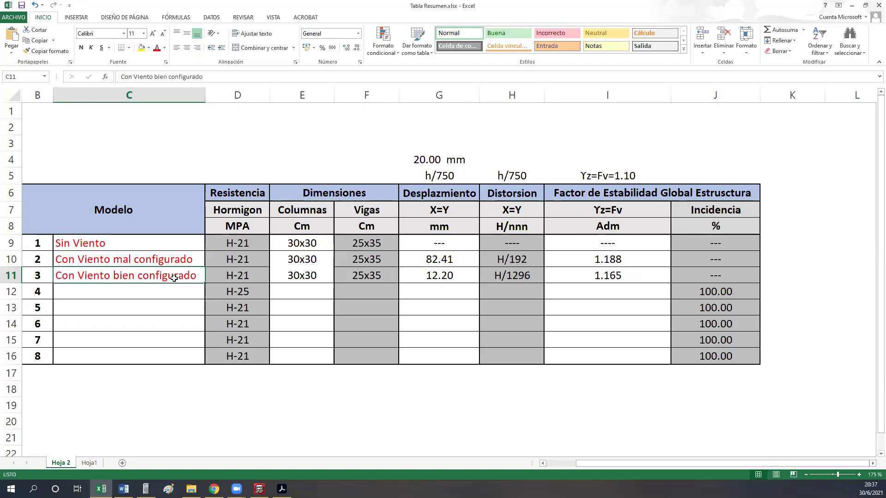
key(ctrl+c)
click(159, 292)
key(ctrl+v)
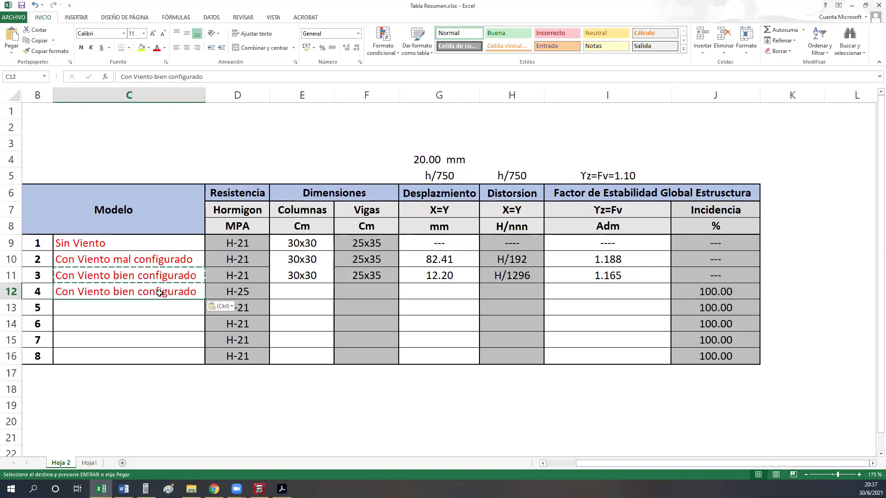
click(225, 293)
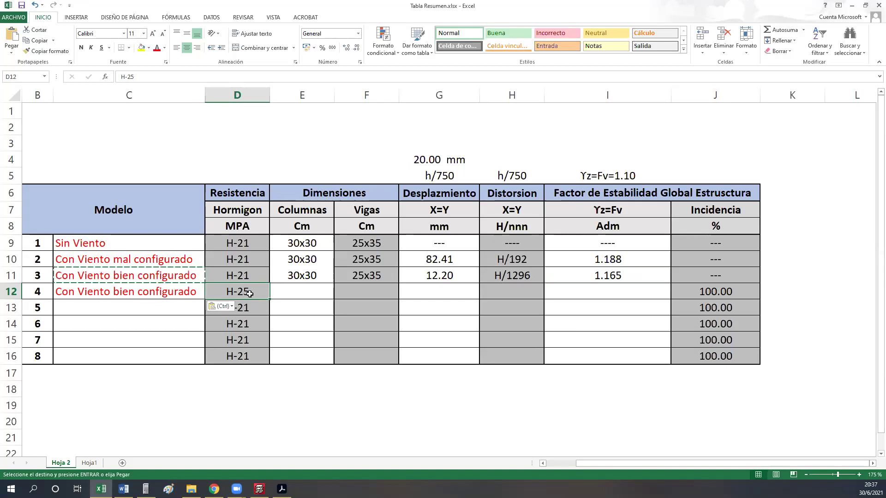
click(244, 276)
click(244, 291)
mouse_move(453, 376)
mouse_down()
mouse_move(421, 393)
mouse_move(442, 429)
mouse_up()
mouse_move(489, 375)
mouse_down()
mouse_move(509, 379)
mouse_move(508, 434)
mouse_move(495, 434)
mouse_up()
mouse_move(439, 423)
mouse_down()
mouse_move(488, 387)
mouse_move(441, 400)
mouse_move(474, 426)
mouse_move(465, 414)
mouse_move(495, 421)
mouse_move(499, 404)
mouse_up()
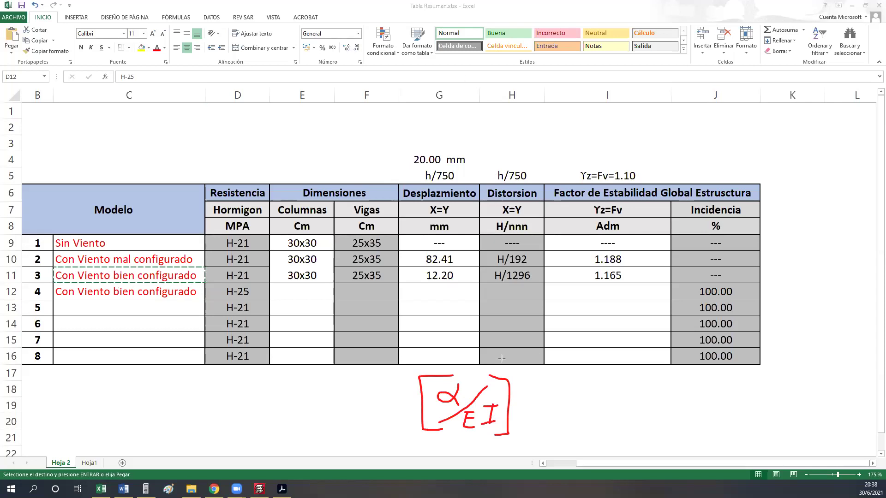
drag(432, 377, 463, 411)
key(ctrl+z)
mouse_move(479, 401)
mouse_down()
mouse_move(502, 432)
mouse_move(462, 418)
mouse_move(459, 406)
mouse_up()
key(ctrl+z)
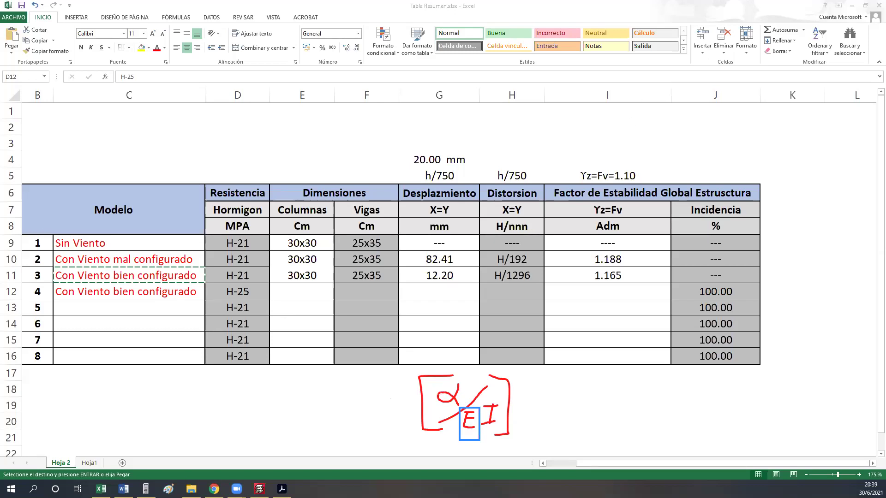
click(742, 34)
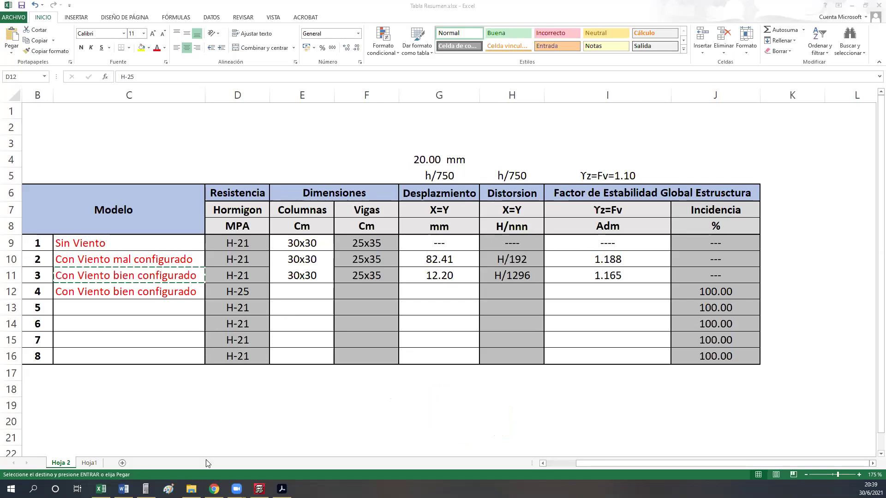
- Return to CYPECAD and close the global stability report and the list of reports
click(259, 489)
click(874, 5)
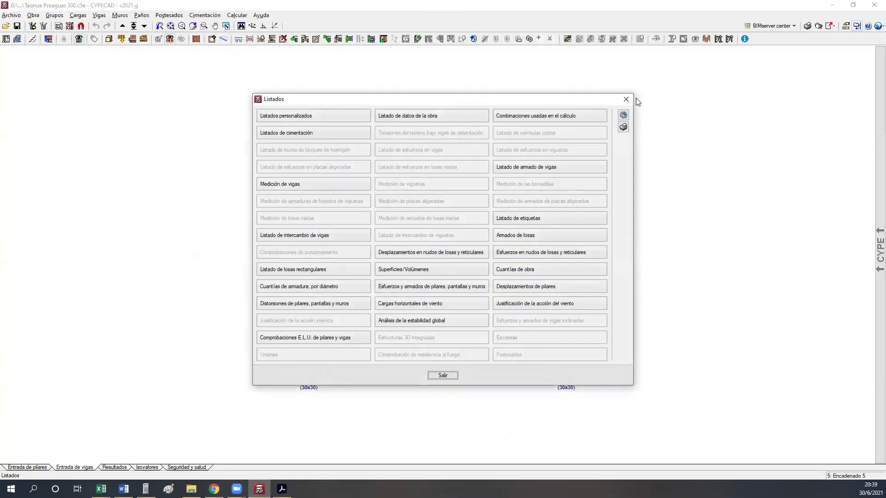
click(626, 99)
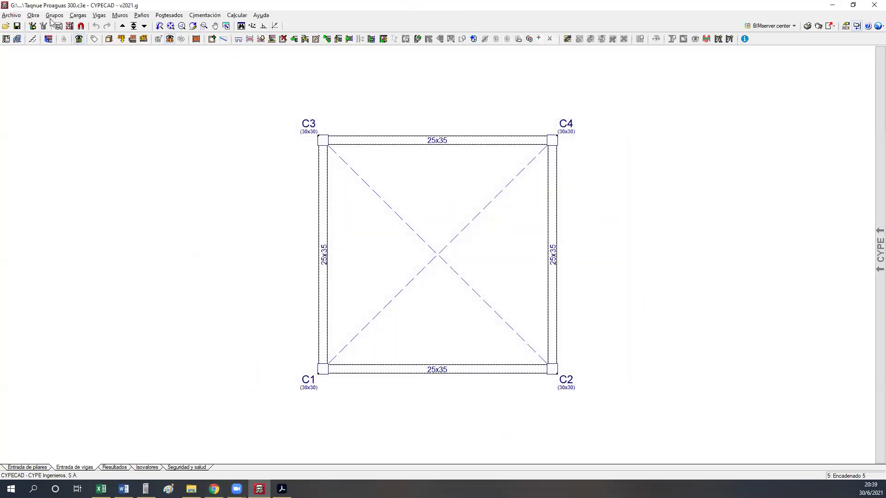
- Copy the Taqnue Proaguas 300 job as Taqnue Proaguas 400.c3e, open the copy and dismiss its calculation error report
click(6, 26)
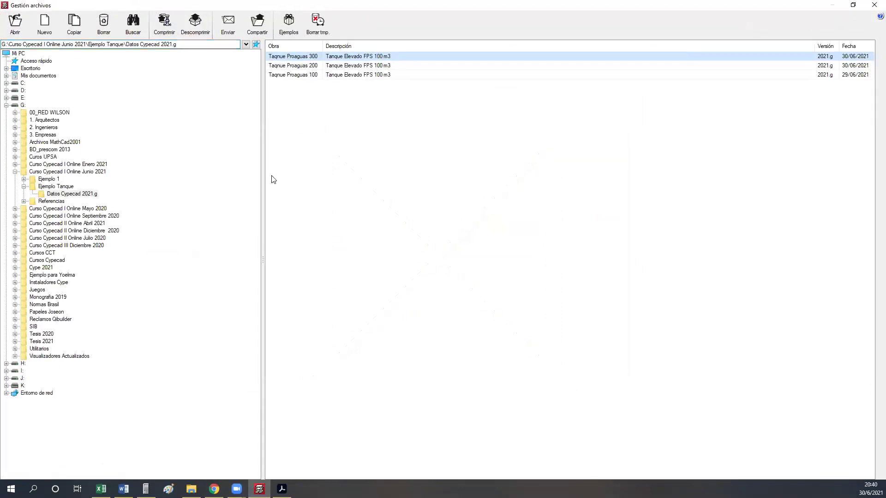
click(74, 24)
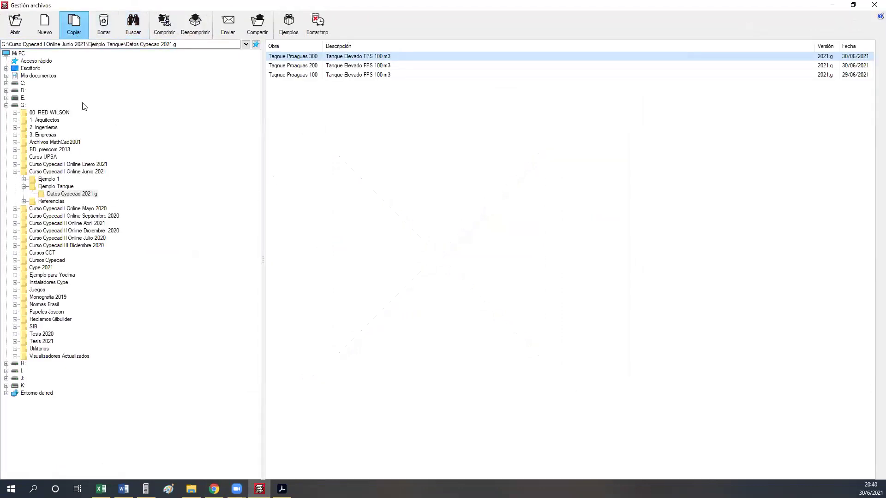
click(109, 212)
key(Delete)
text(400.c3e)
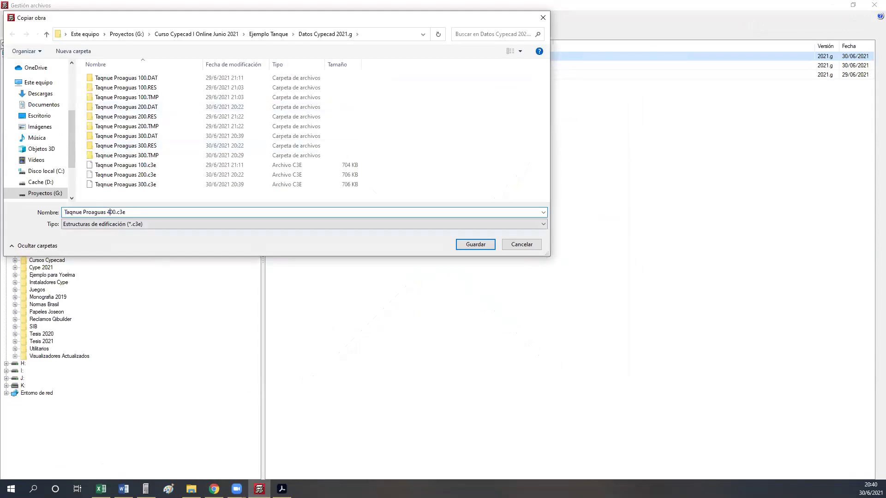
click(475, 245)
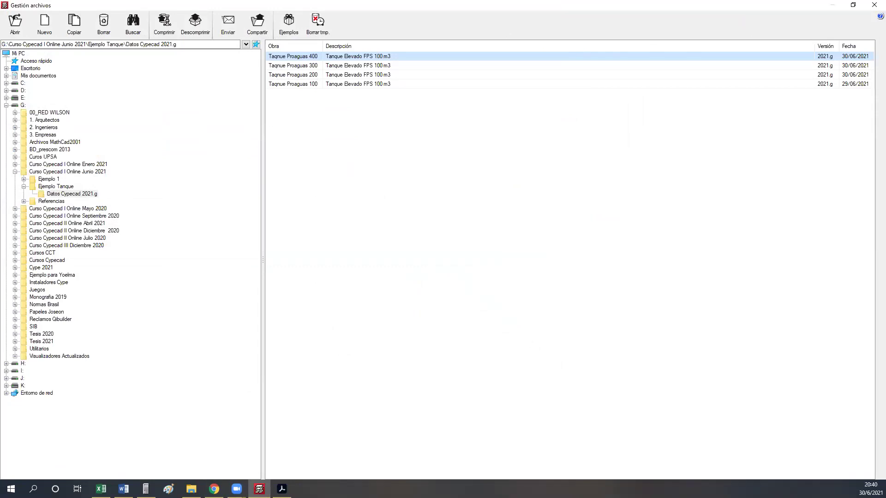
double_click(311, 65)
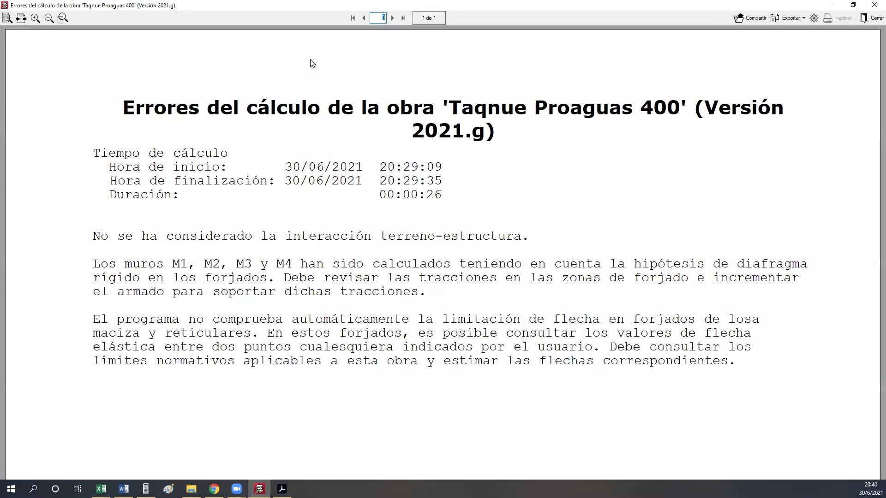
click(874, 19)
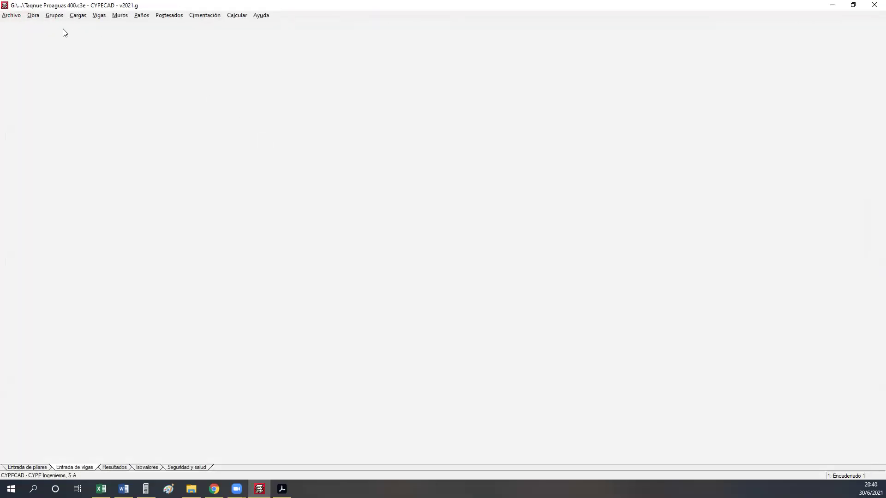
- Set the second description line in the general data to "Con cargas de Viento correctas, aumentando resistencia del hormigon"
click(33, 16)
click(64, 26)
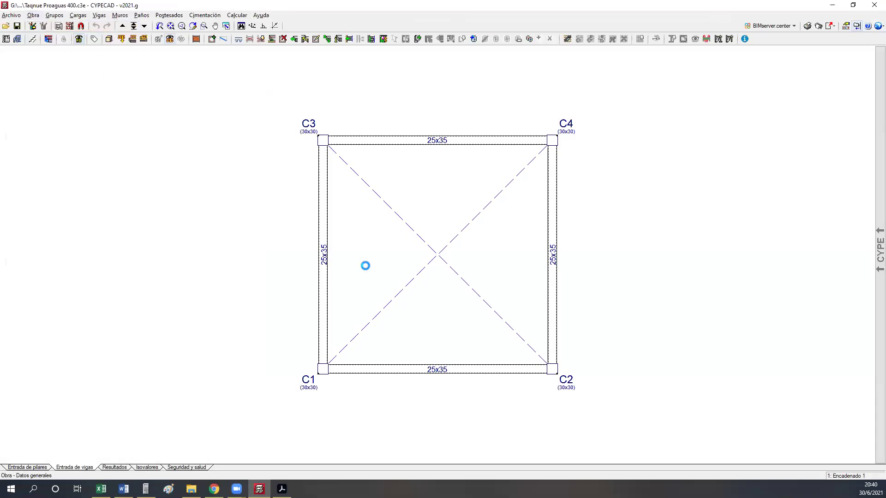
click(424, 125)
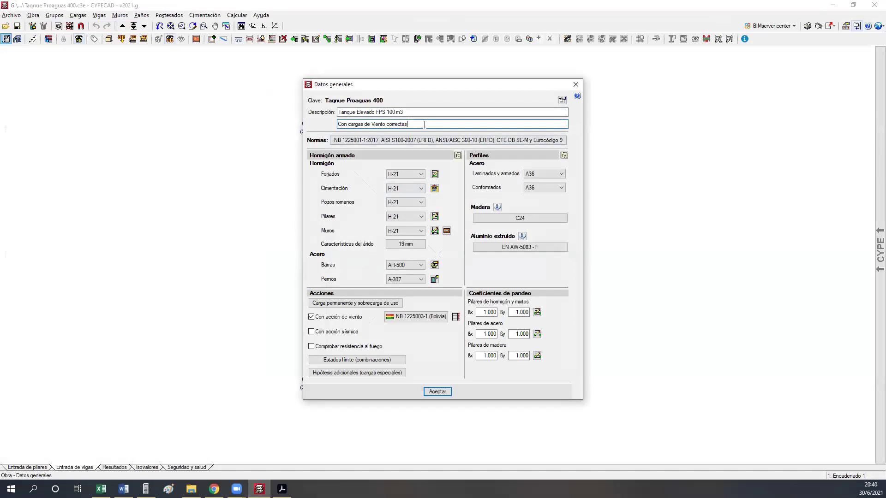
text(ument)
key(BackSpace)
key(BackSpace)
key(BackSpace)
key(BackSpace)
key(BackSpace)
key(BackSpace)
text(aumentando resistencia del hormigon)
- Move the general data dialog aside and review the wind loads per floor in the X and Y directions
drag(257, 88, 138, 58)
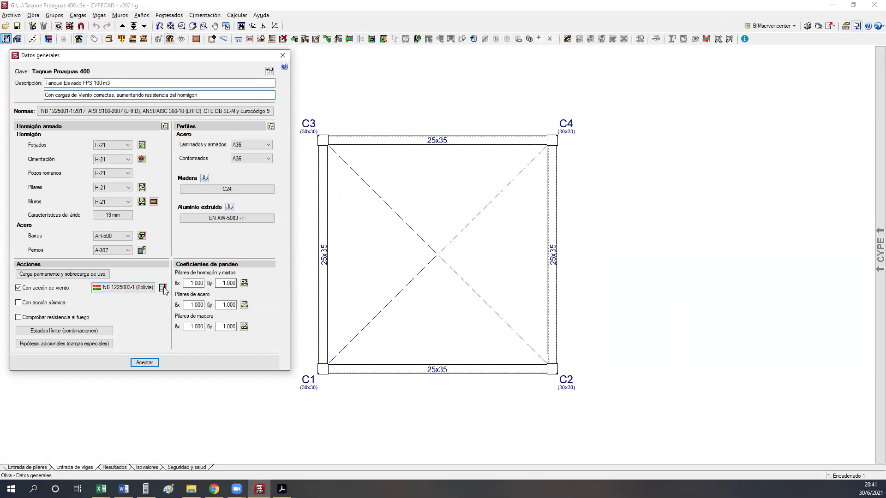
click(162, 287)
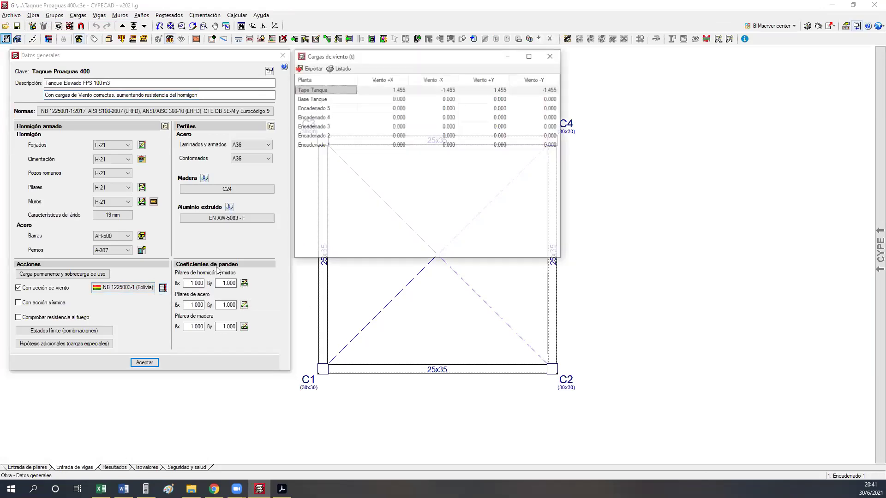
click(401, 99)
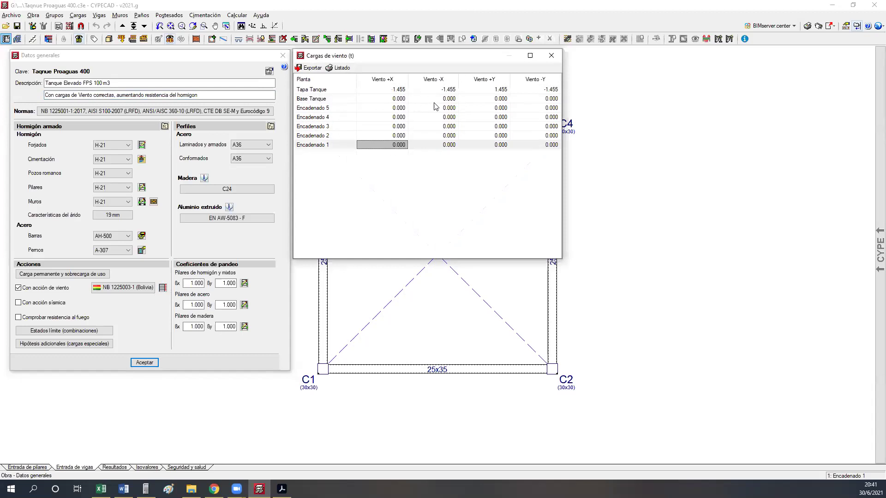
- Review the wind band widths assigned to each floor in the wind standard settings, accept them and reopen the wind loads table
click(550, 55)
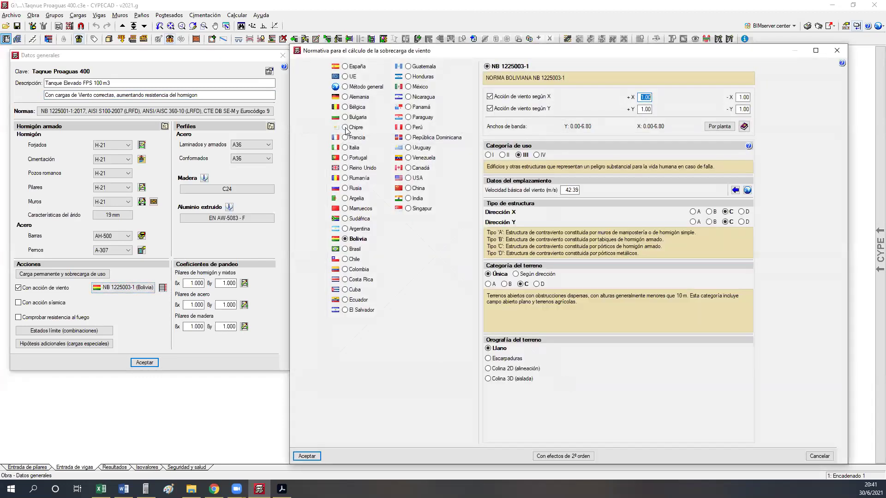
click(729, 130)
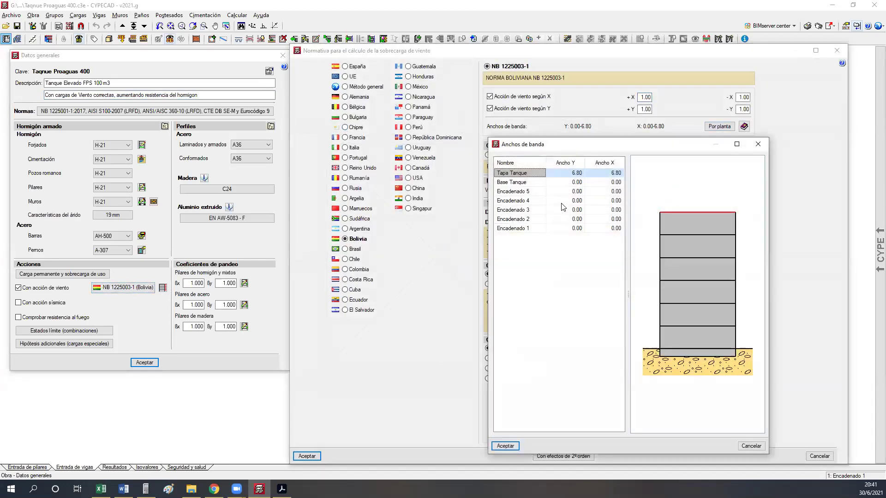
click(572, 185)
click(572, 193)
drag(572, 199, 574, 230)
drag(613, 183, 610, 233)
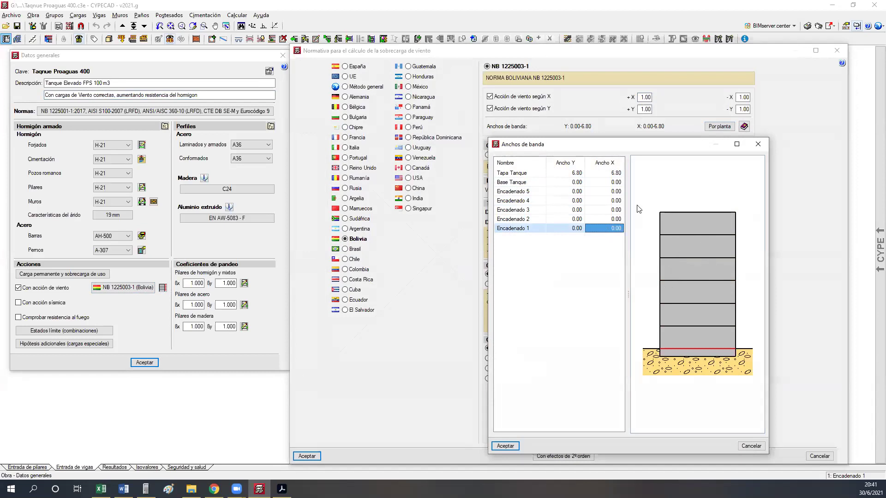
click(563, 173)
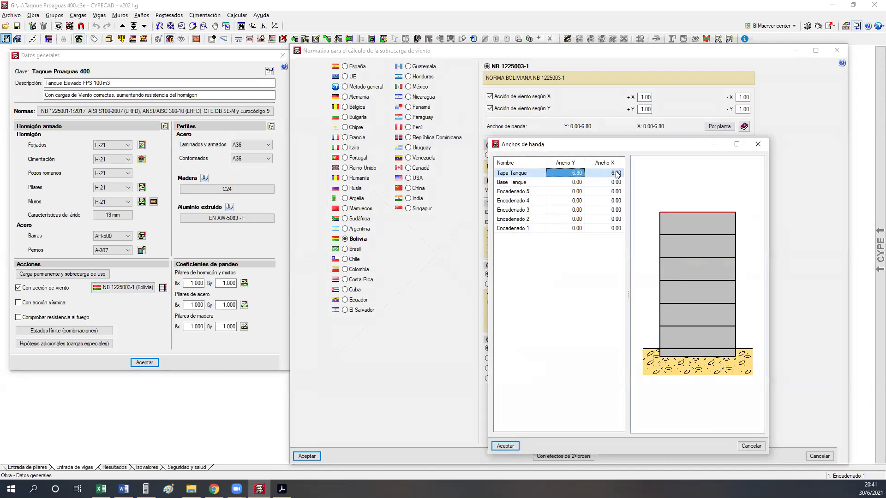
click(506, 446)
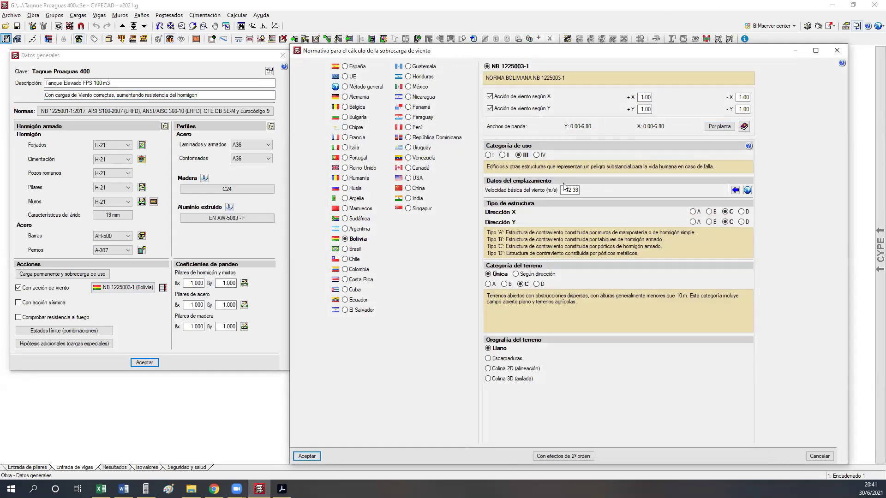
click(307, 456)
click(162, 288)
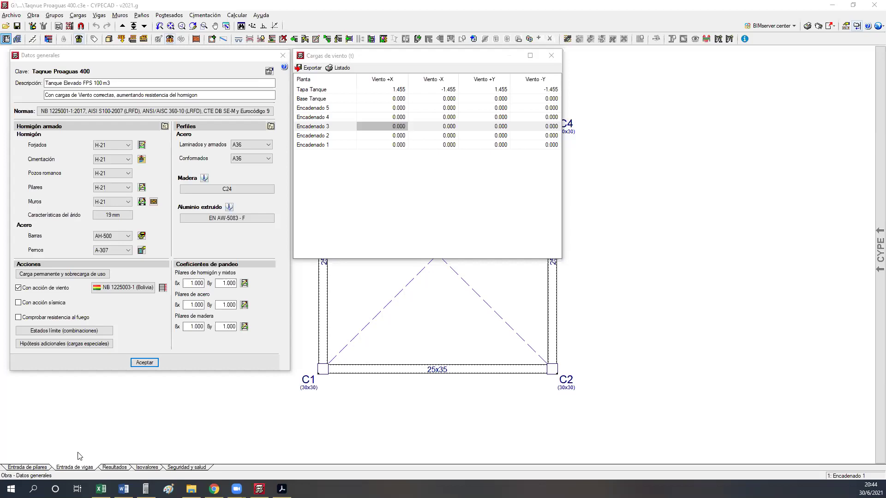
- Switch to the Excel summary table and review the global stability factors recorded for models 3 and 2
click(101, 490)
click(628, 290)
click(619, 276)
click(614, 260)
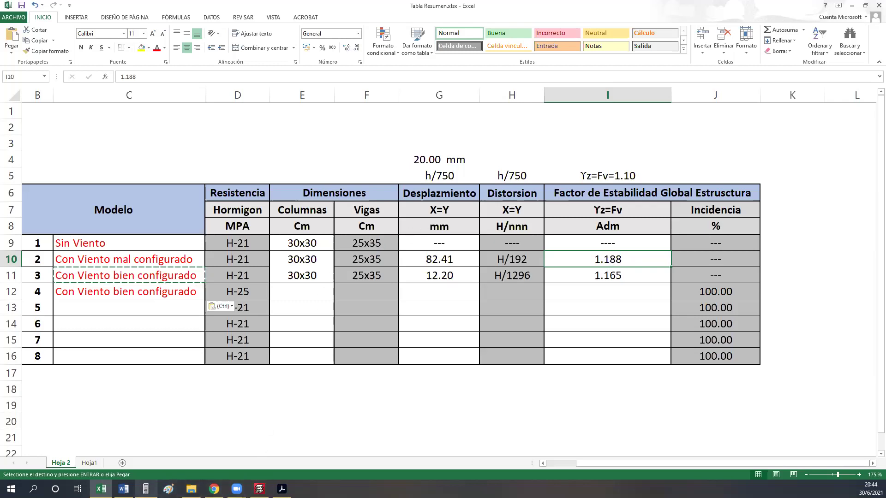
- Switch to File Explorer and go up from the Libros folder to the Referencias folder
click(169, 489)
click(191, 489)
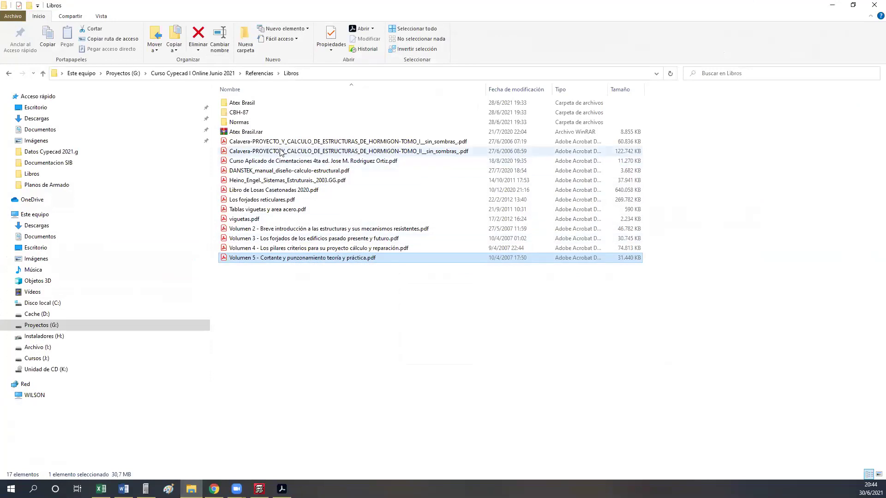
click(226, 74)
double_click(234, 122)
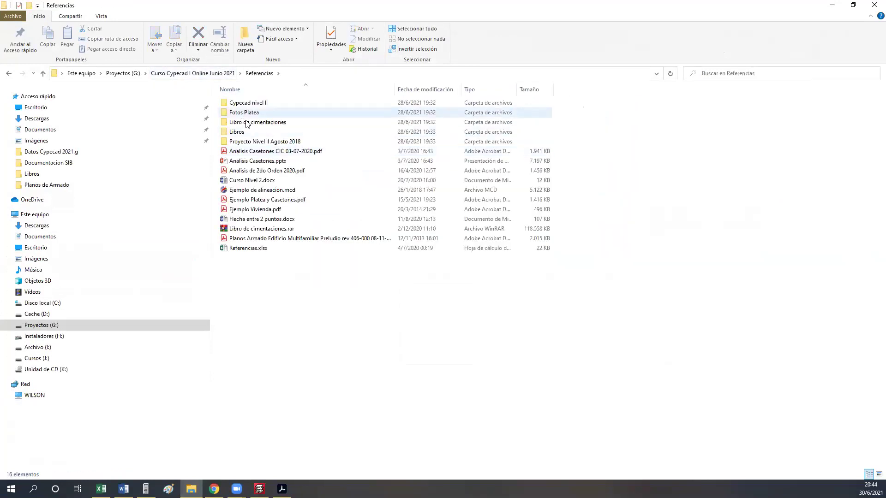
click(242, 154)
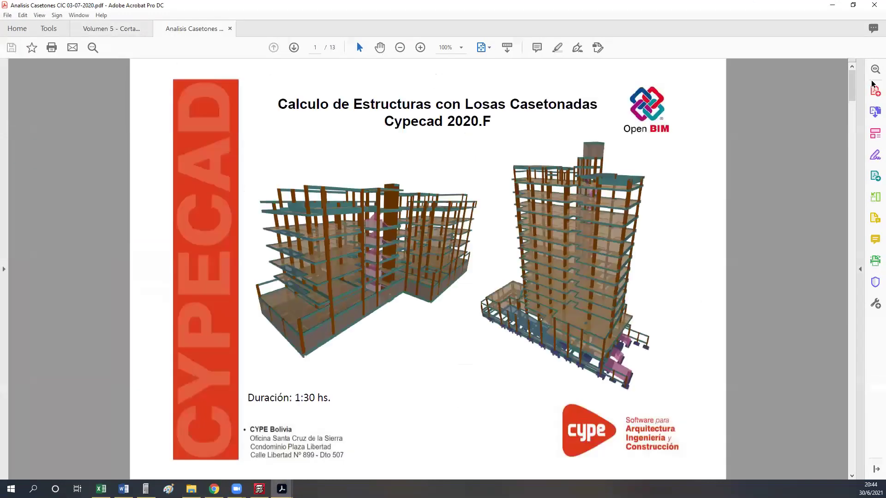
click(875, 4)
key(Tab)
key(Tab)
key(Return)
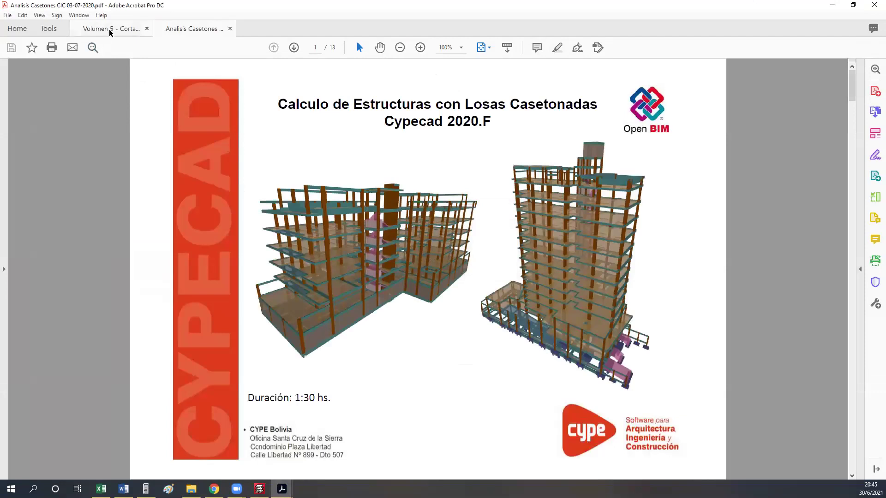
click(875, 4)
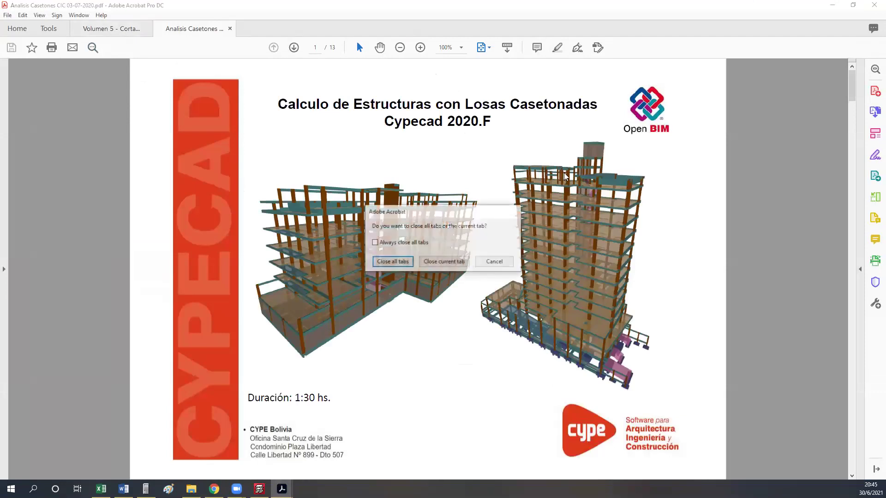
click(383, 263)
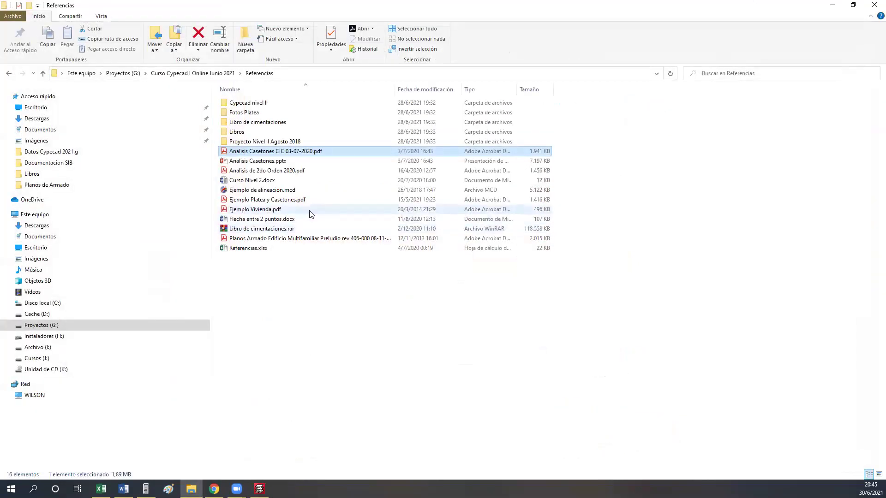
- Open Analisis de 2do Orden 2020.pdf and examine the global stability factor and column-head displacement limits at enlarged size
double_click(297, 171)
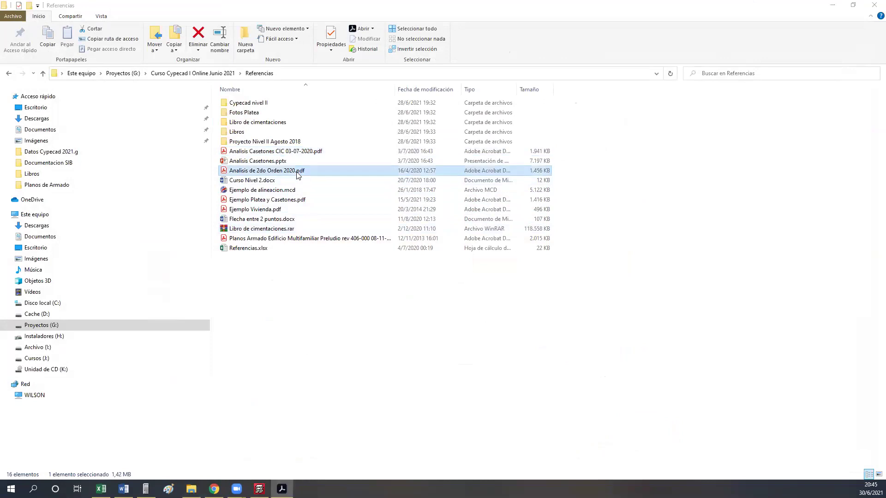
scroll(335, 286, down, 10)
scroll(336, 287, down, 15)
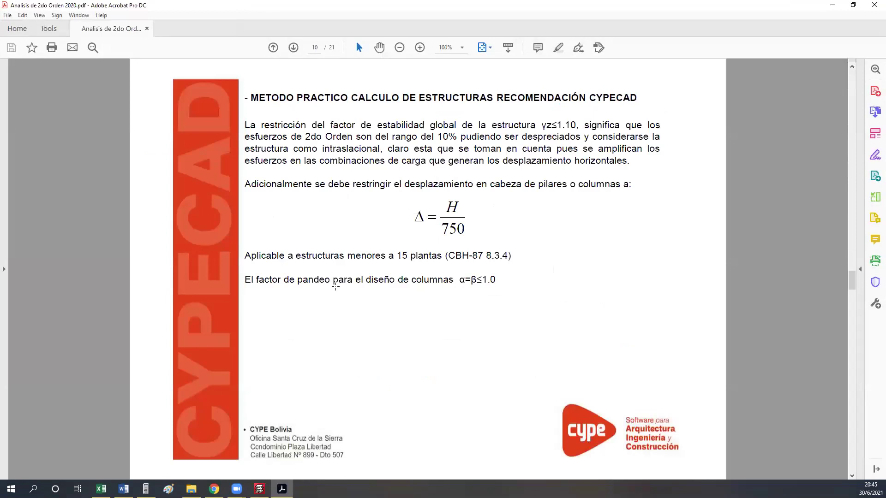
scroll(336, 287, up, 2)
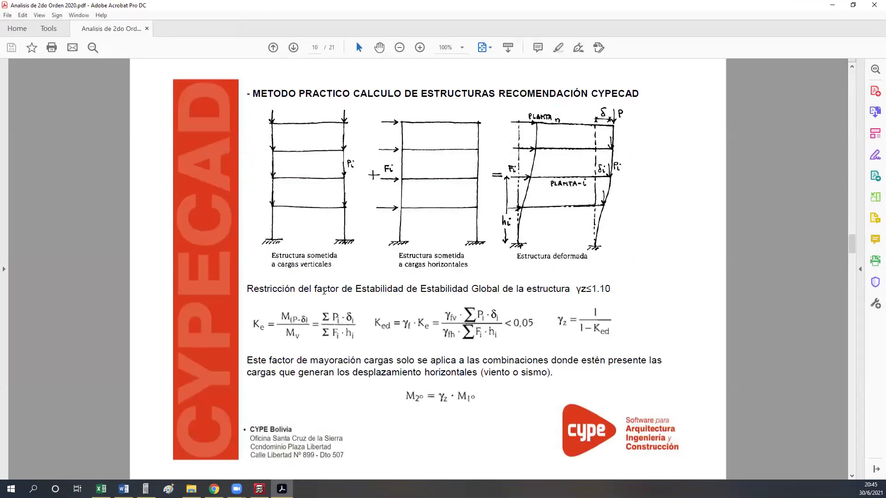
ctrl+scroll(443, 437, up, 1)
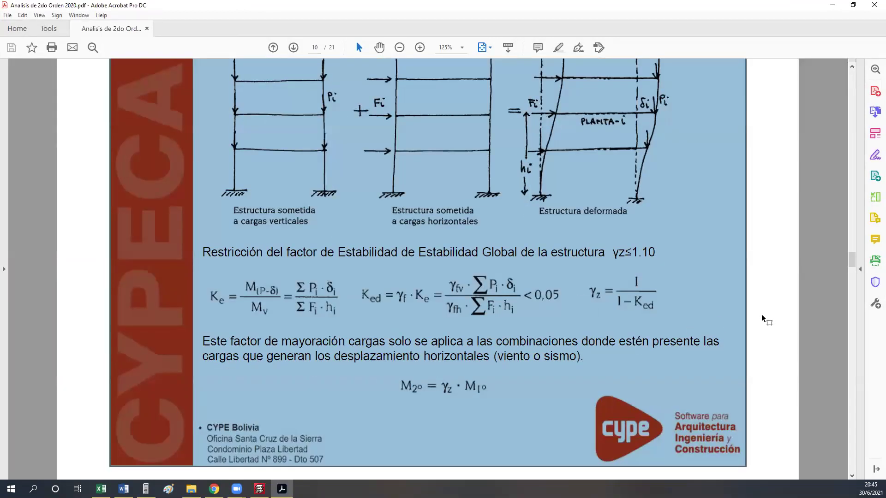
ctrl+scroll(642, 384, up, 1)
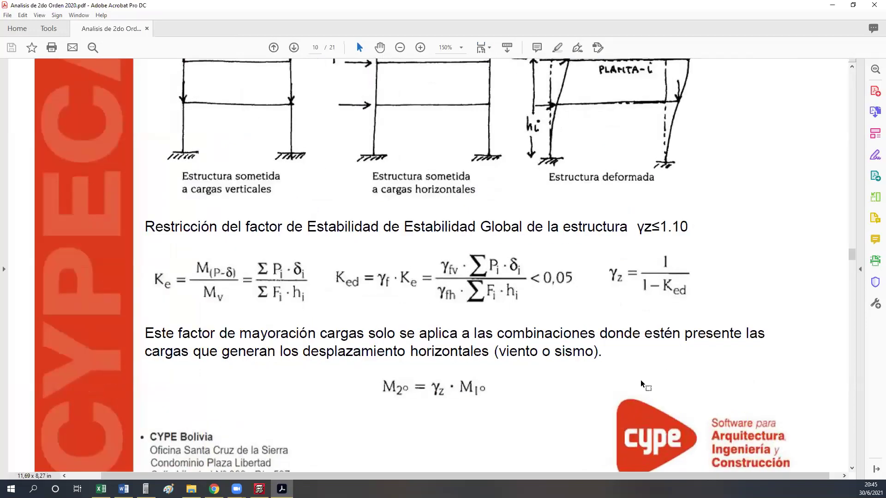
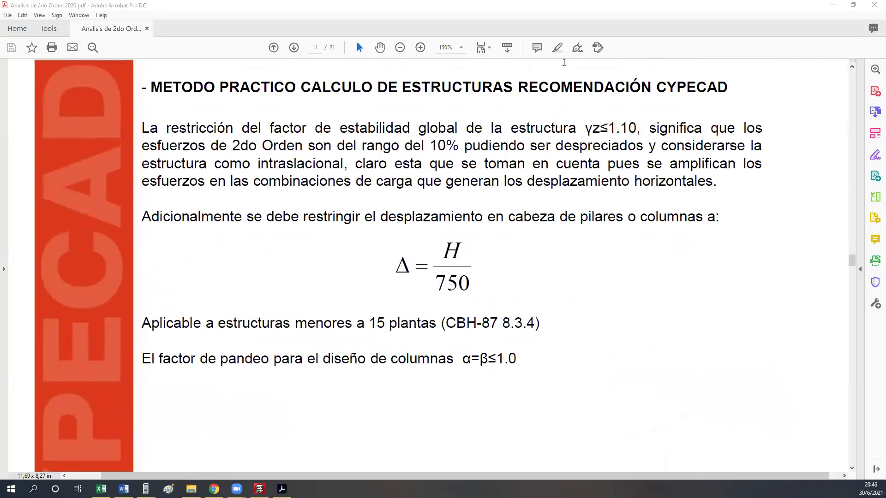
- Add the on-screen text note "H=14.80" beside the H/750 displacement formula
click(522, 233)
drag(555, 243, 599, 263)
text(H?)
key(BackSpace)
text(=14.80)
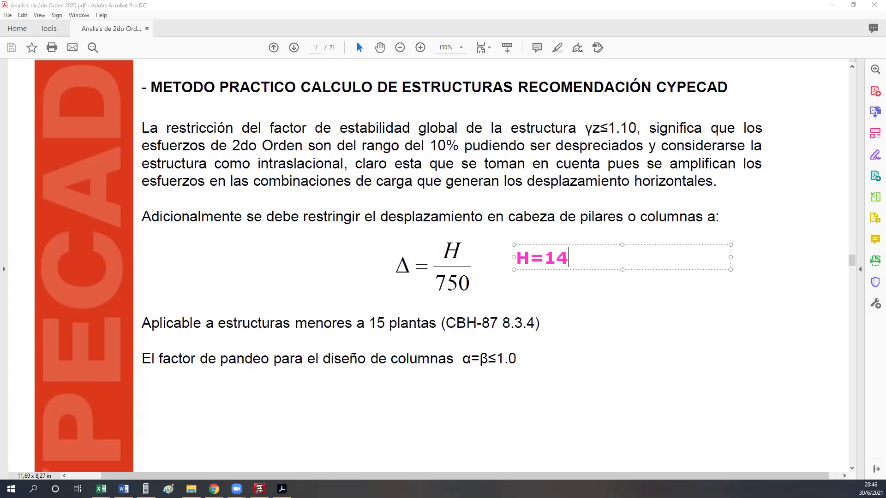
click(567, 325)
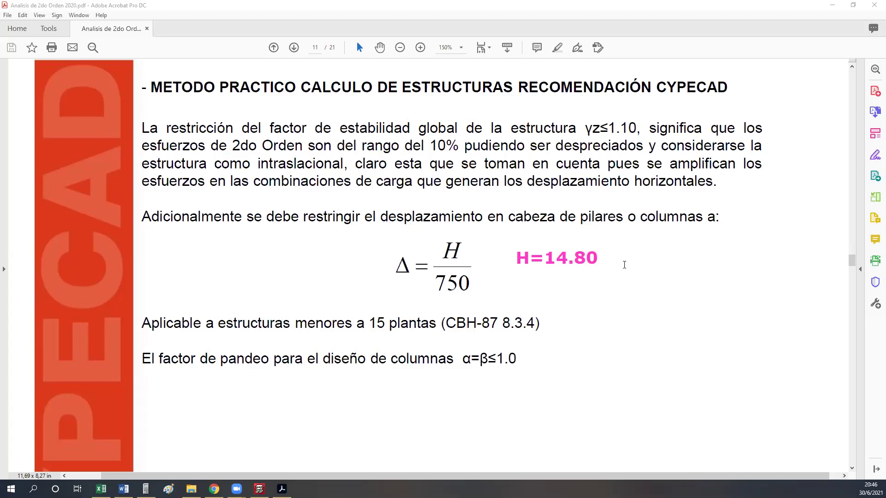
- Add a second text note "Delta=(14.80x100)/750" and place it below the H=14.80 note, widened to fit on one line
click(625, 266)
text(Delta=)
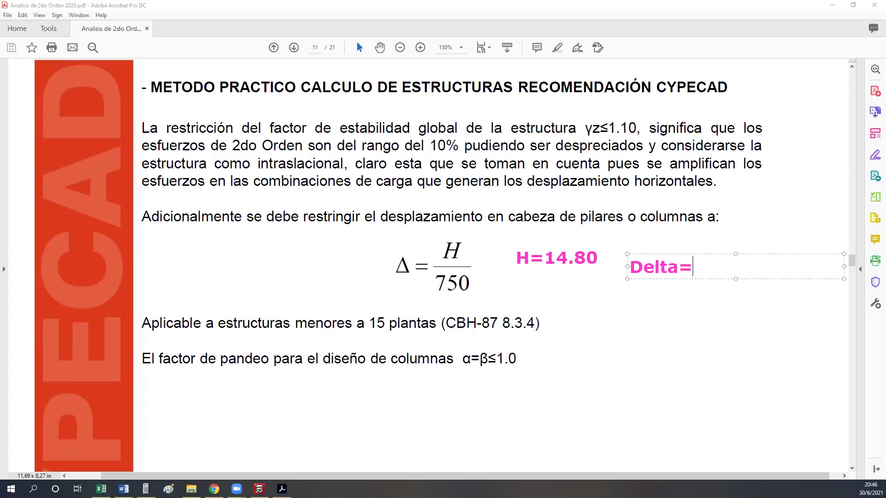
text((14.80*x)
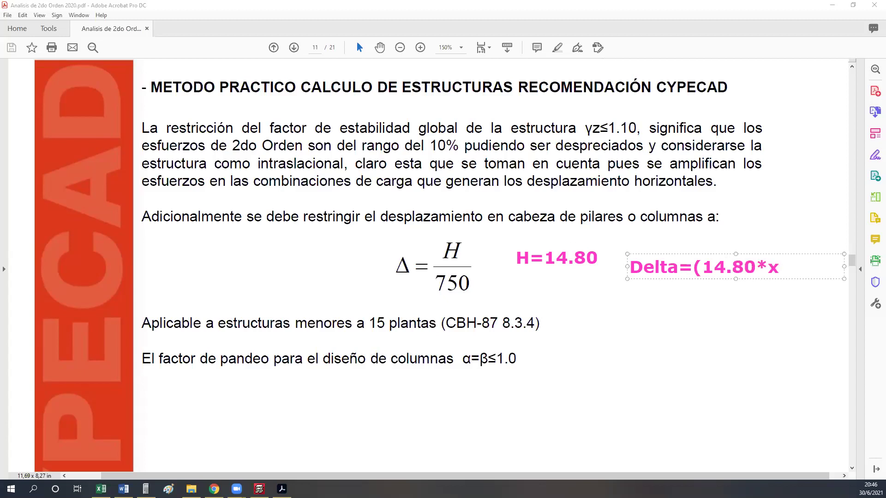
key(BackSpace)
key(BackSpace)
text(x100)
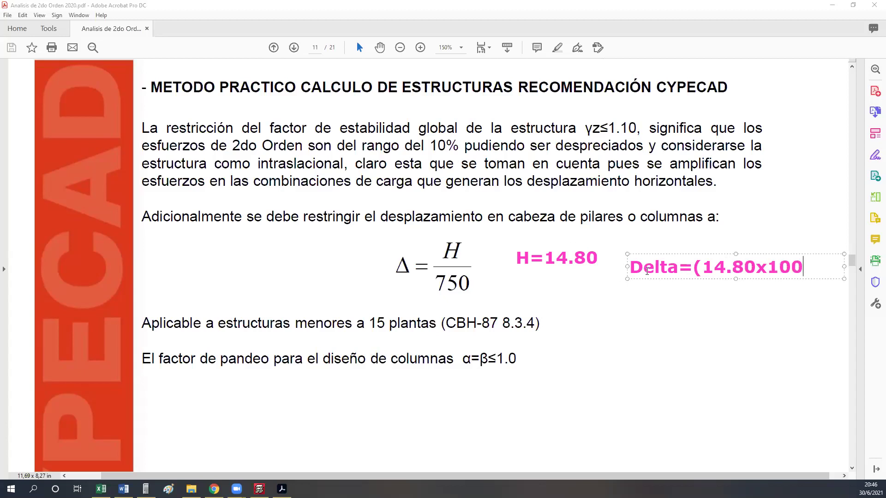
drag(651, 278, 542, 299)
click(726, 303)
text()/750)
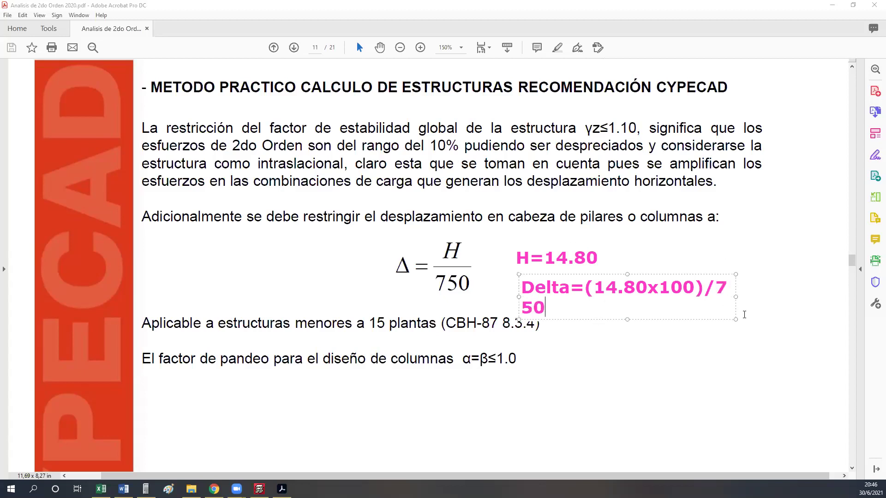
drag(737, 297, 789, 295)
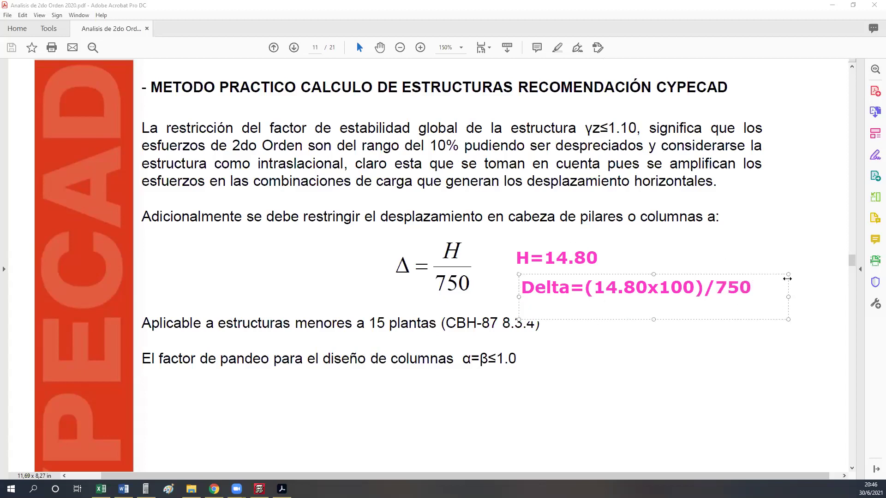
- Complete the Delta note with "=20.00 mm", then reposition and widen it so the whole expression fits on one line
text(=)
text(20.00 )
text(mm)
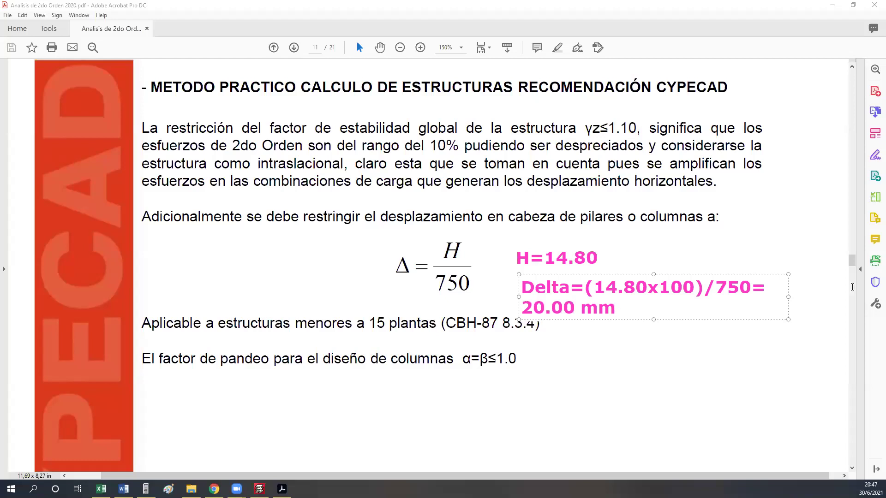
drag(789, 298, 829, 300)
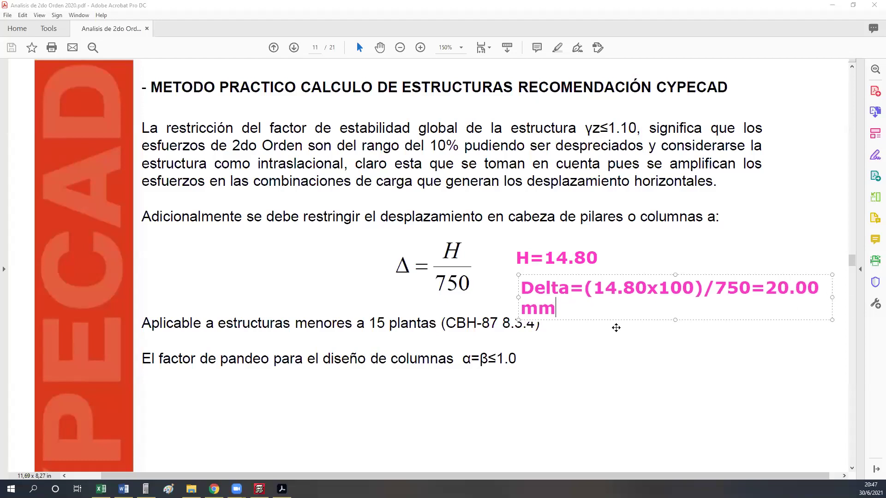
drag(617, 320, 584, 324)
drag(799, 301, 835, 299)
mouse_move(691, 304)
mouse_down()
mouse_move(695, 298)
mouse_move(692, 306)
mouse_up()
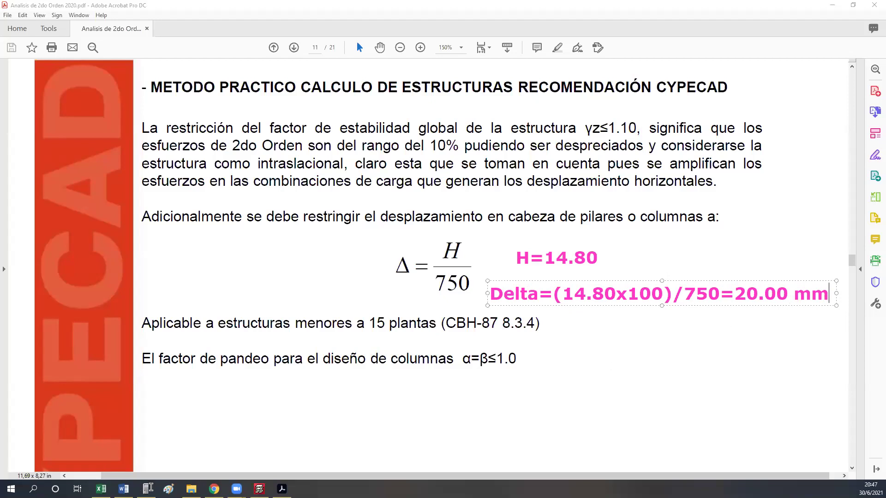
- Bring up the HP 49G calculator emulator, move it clear of the notes and turn it on
click(148, 489)
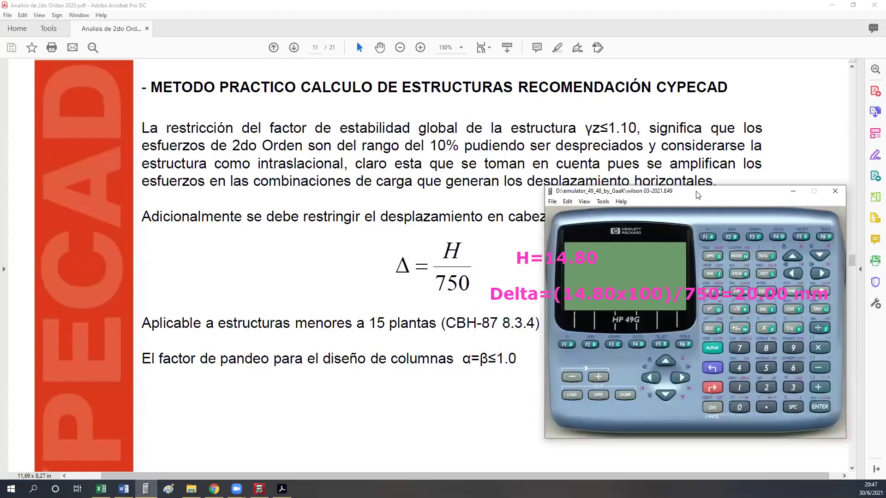
drag(697, 195, 232, 143)
click(246, 356)
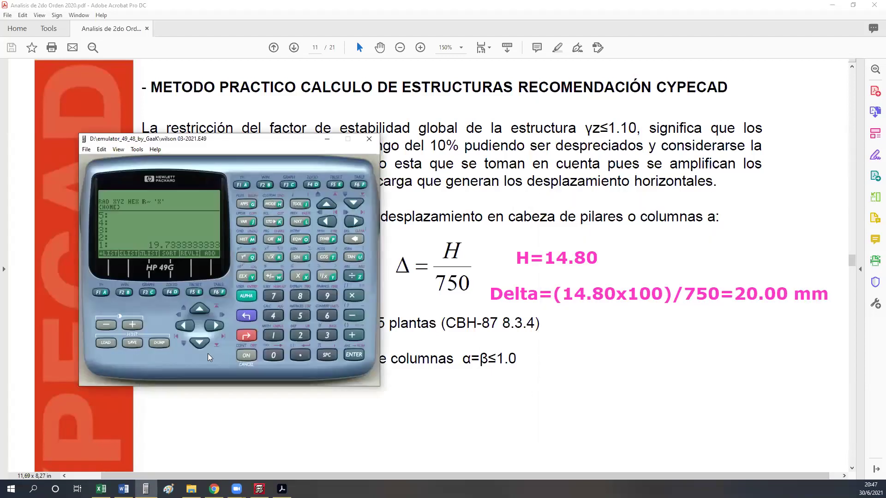
- Calculate 14.8 × 100 ÷ 750 × 10 on the calculator, minimize it and return to CYPECAD's wind loads table
key(BackSpace)
text(14.8)
key(Return)
text(100)
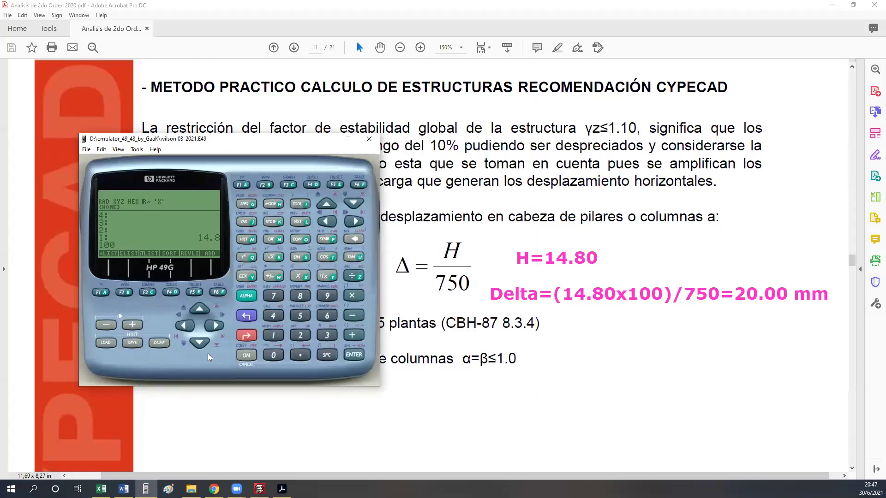
key(asterisk)
text(750)
key(Return)
key(slash)
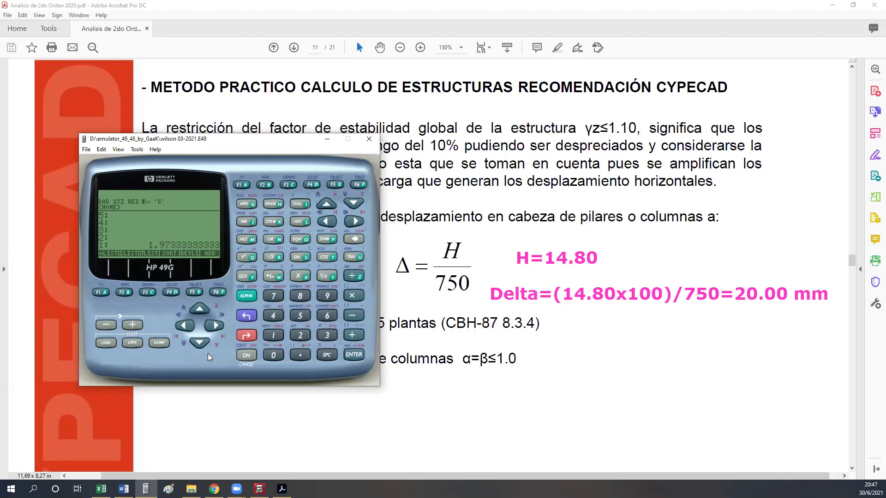
text(10)
key(asterisk)
click(326, 139)
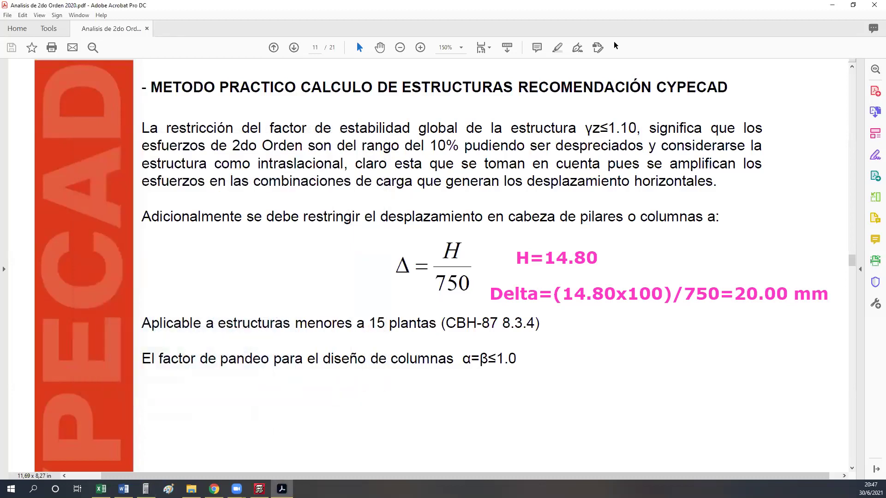
key(alt+Tab)
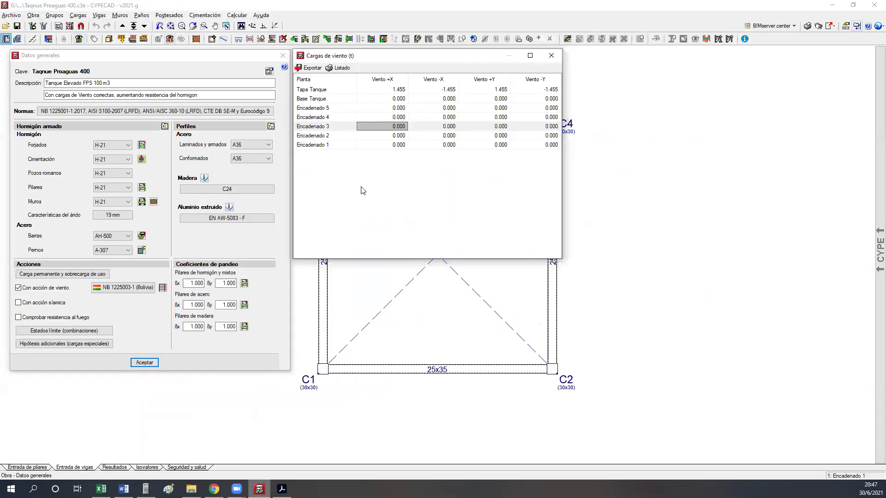
- Close the wind loads table and complete the project description's second line with "de H-21 a H-25"
click(551, 56)
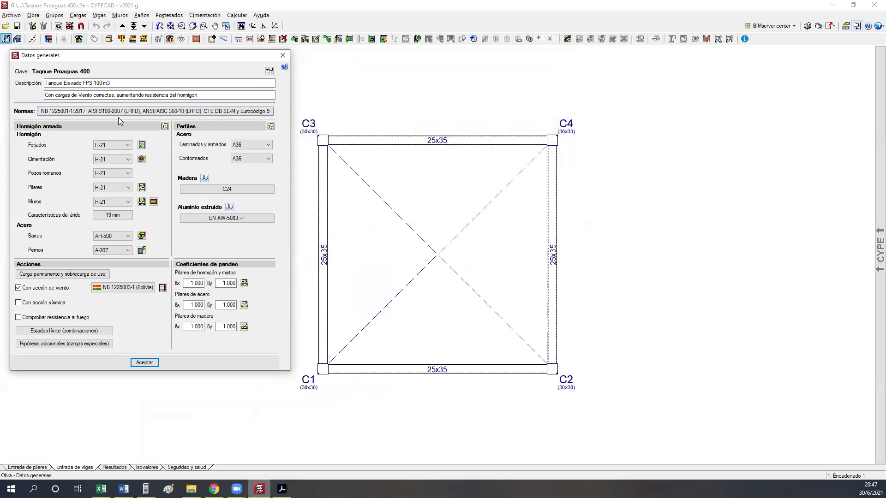
click(215, 95)
text(de)
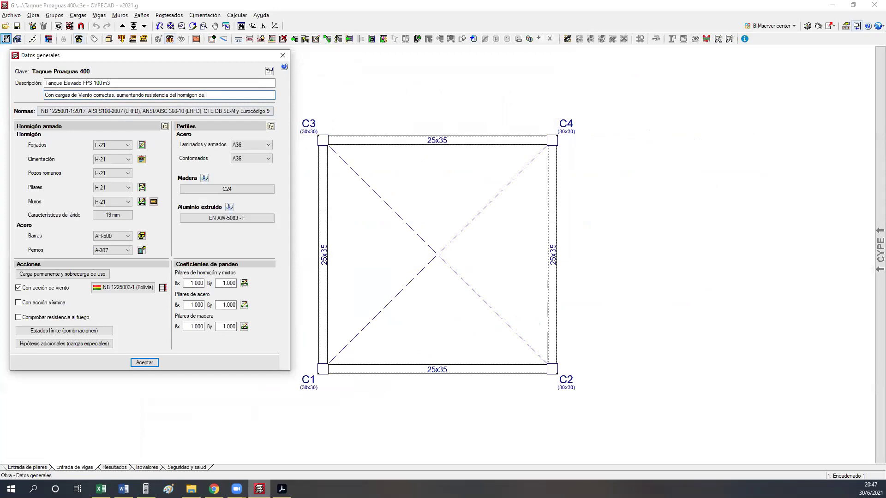
text( H-21 a H-25)
- Set the concrete to H-25 for the slabs, foundation, caissons, columns and walls
click(119, 145)
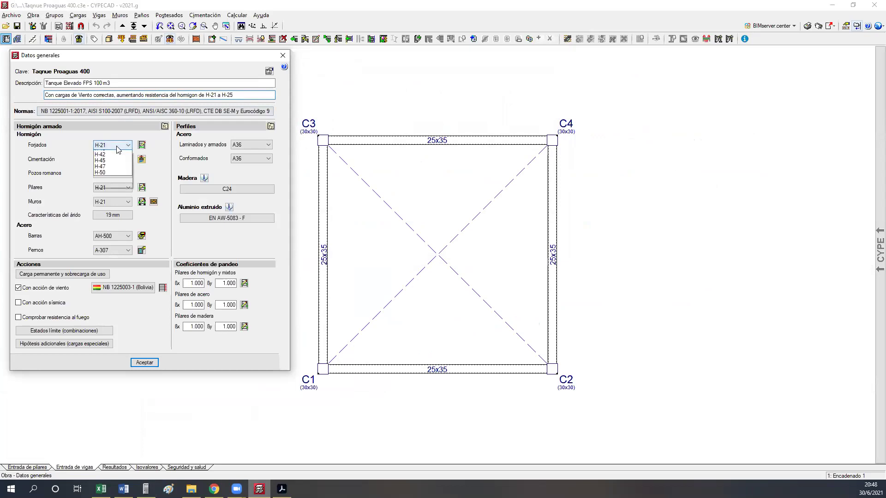
click(116, 202)
click(46, 249)
click(102, 163)
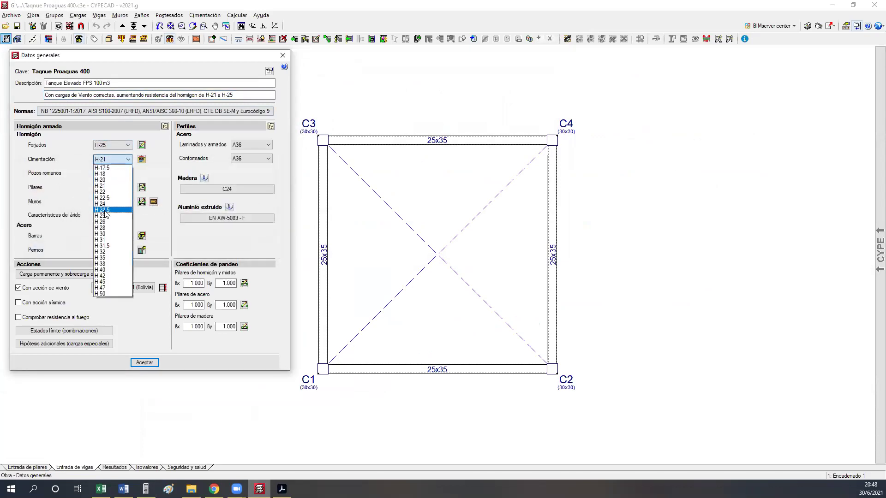
click(106, 215)
click(103, 179)
click(107, 230)
click(109, 187)
click(107, 243)
click(110, 202)
click(106, 258)
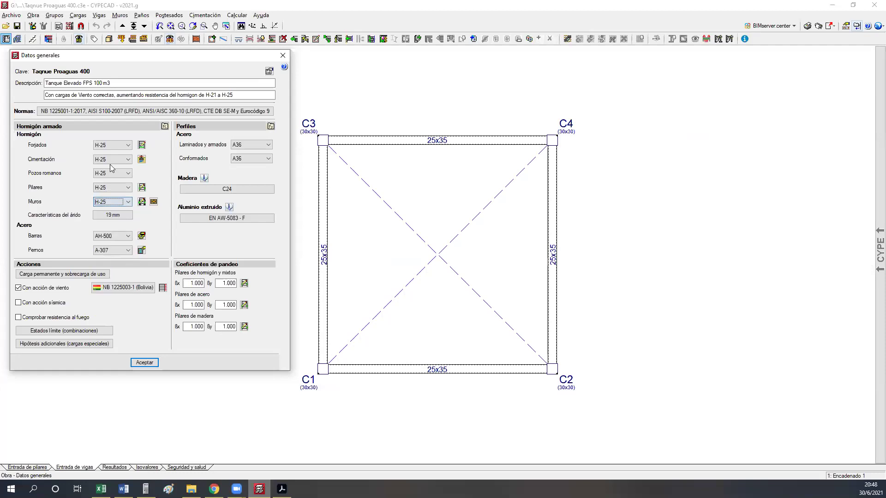
- Set the maximum aggregate size to 15 mm for all elements and accept the general data
click(116, 215)
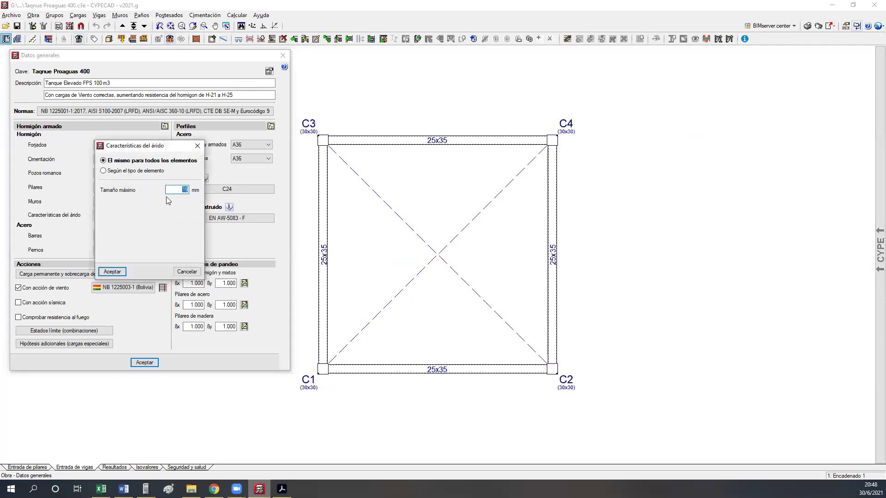
text(15)
click(115, 273)
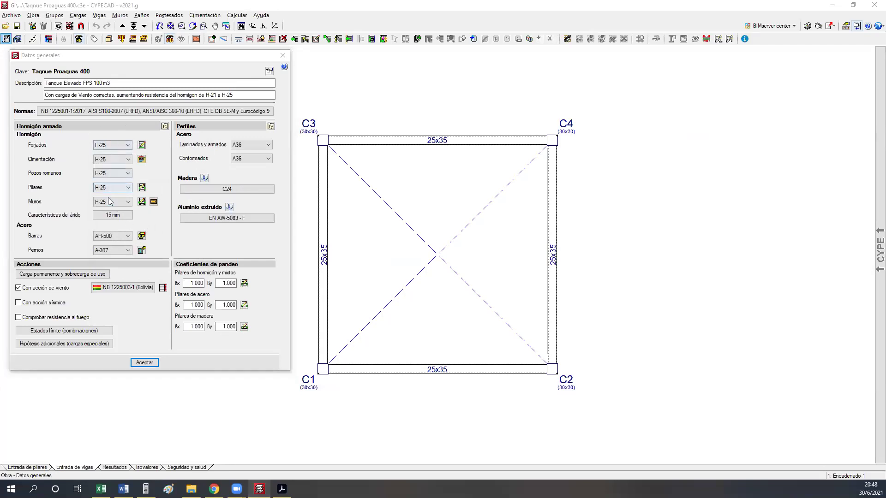
click(143, 363)
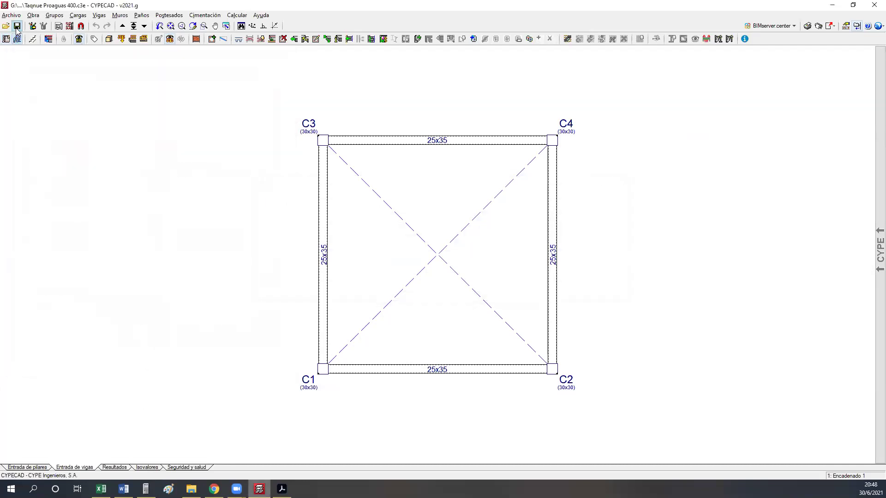
- Calculate the project without dimensioning the foundation and close the calculation error report
click(245, 15)
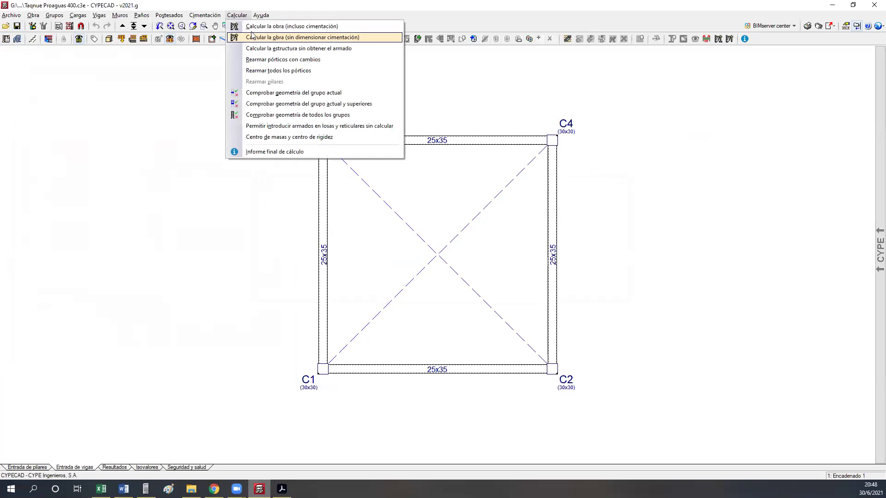
click(254, 36)
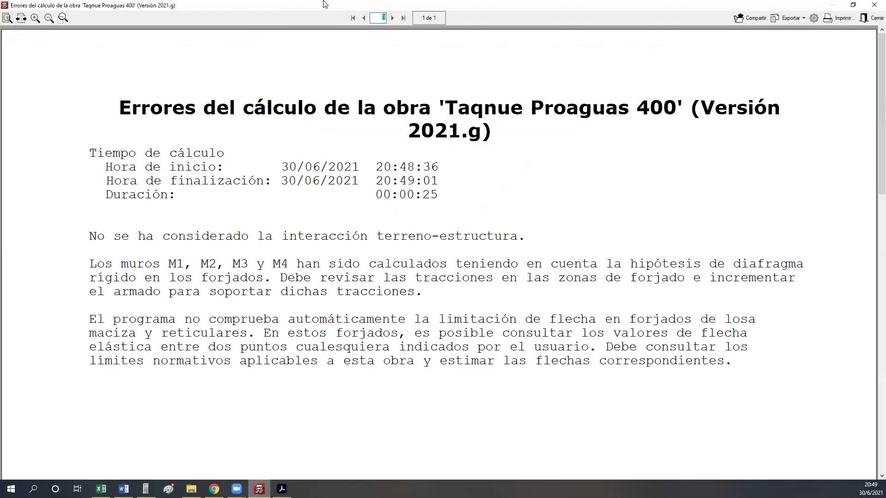
key(Escape)
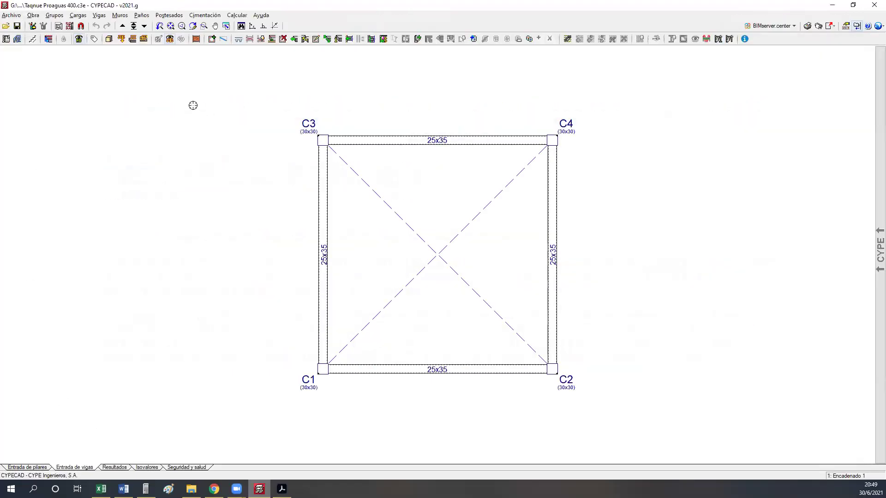
- Go to the foundation level in the results and examine the geometry and reinforcement of footing C1
click(144, 26)
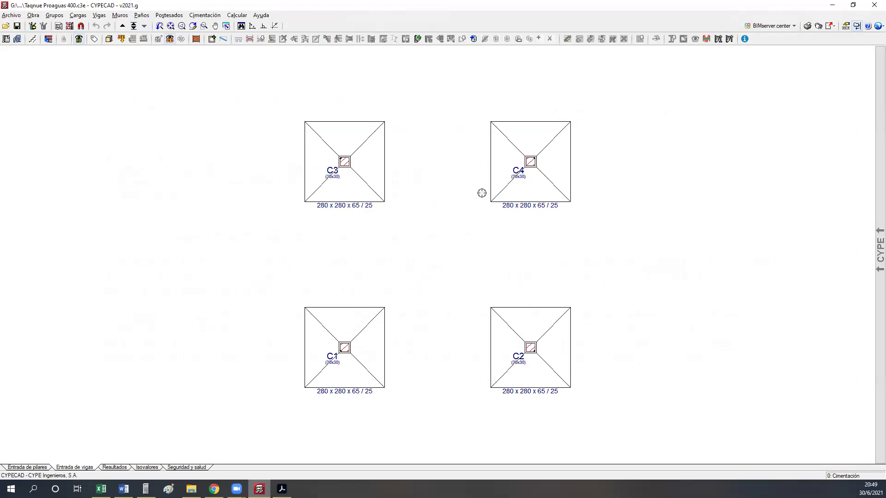
click(207, 17)
click(226, 4)
click(114, 468)
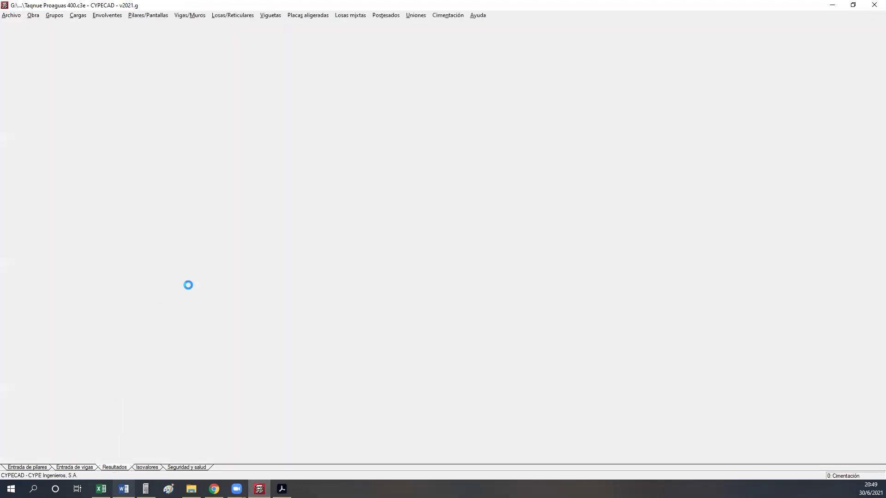
click(442, 16)
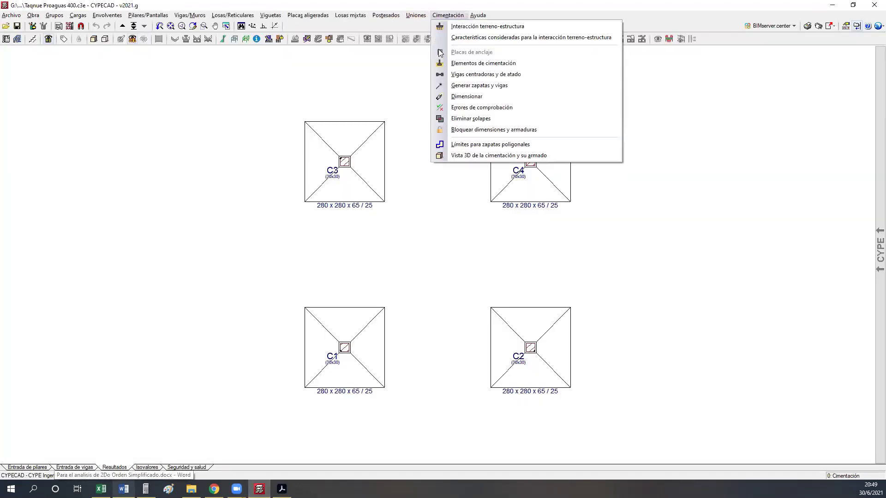
click(480, 63)
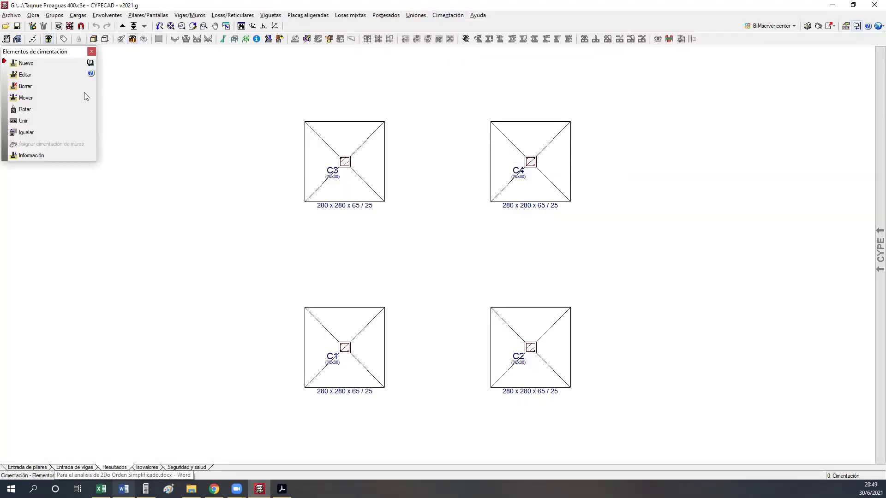
click(32, 75)
click(341, 328)
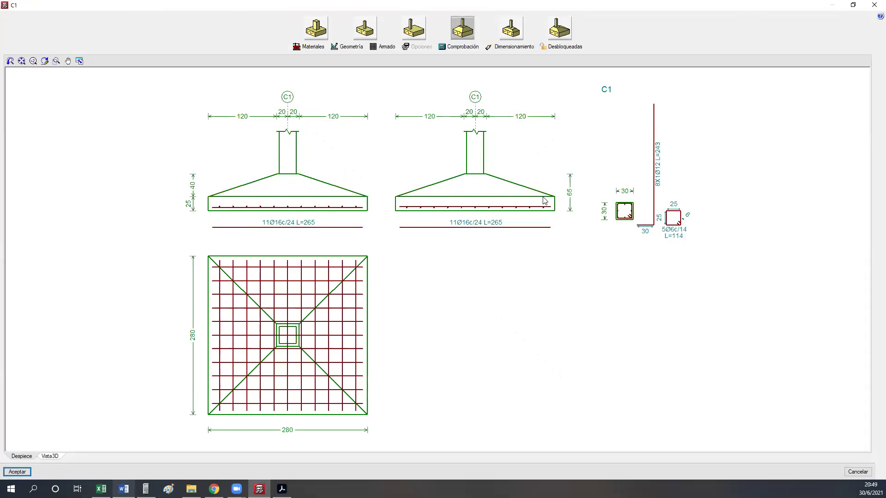
click(17, 472)
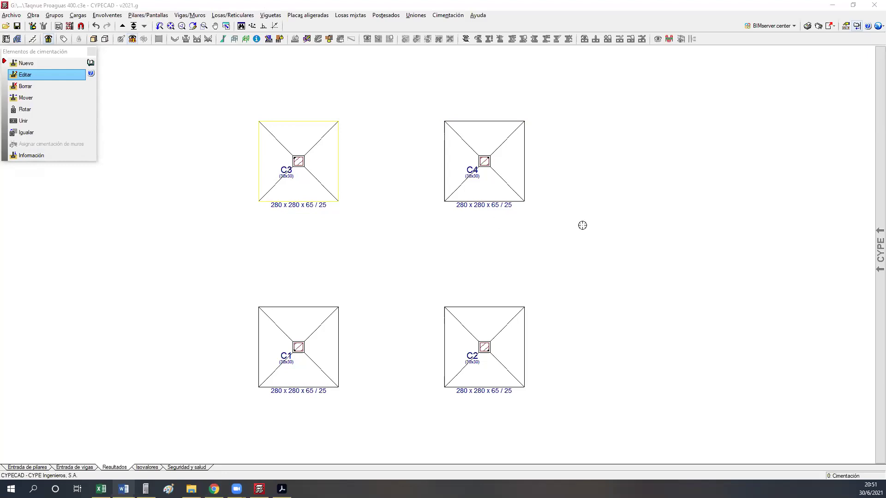
- Examine the column reinforcement table and its checks, starting from column C3, and return to the foundation plan
middle_drag(272, 331, 297, 320)
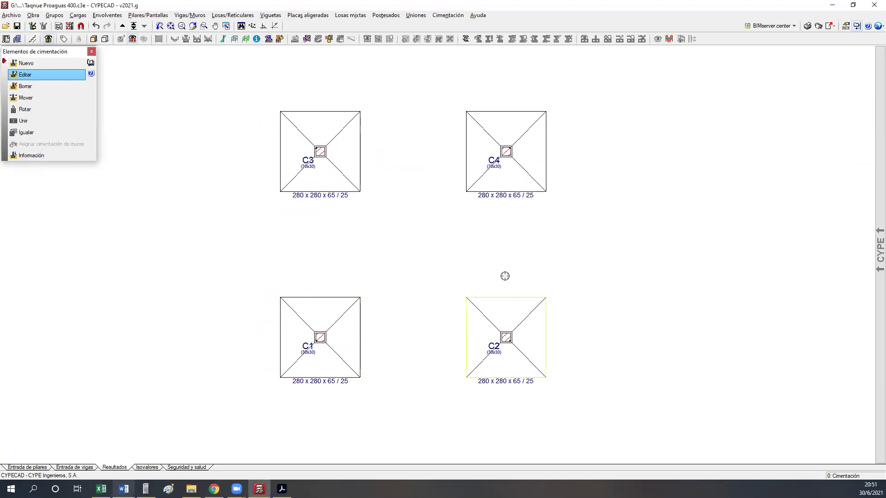
middle_drag(504, 277, 421, 280)
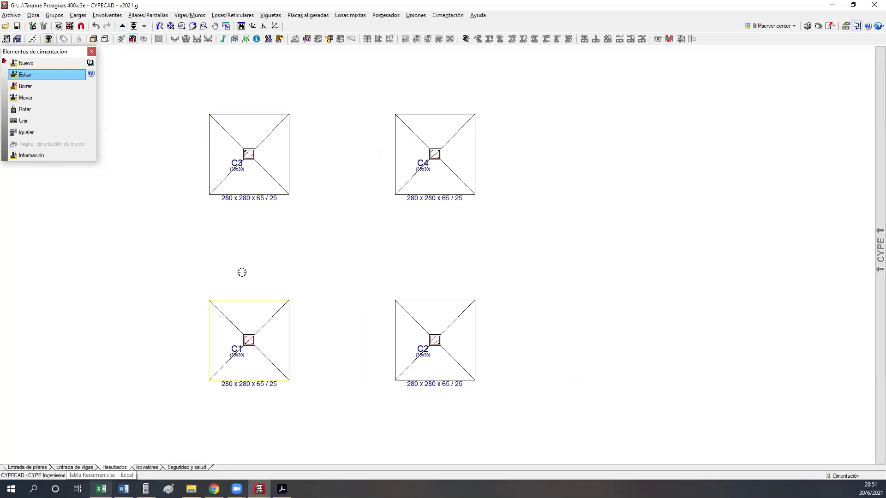
middle_drag(212, 270, 225, 272)
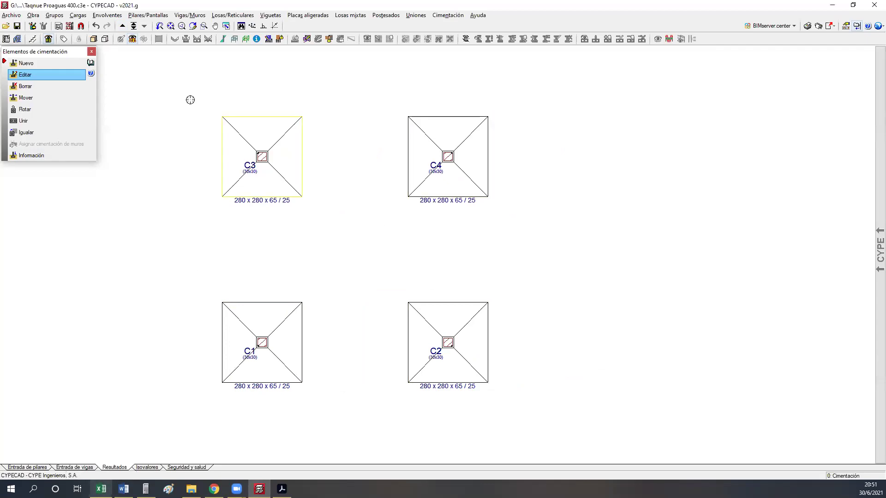
click(268, 39)
click(259, 160)
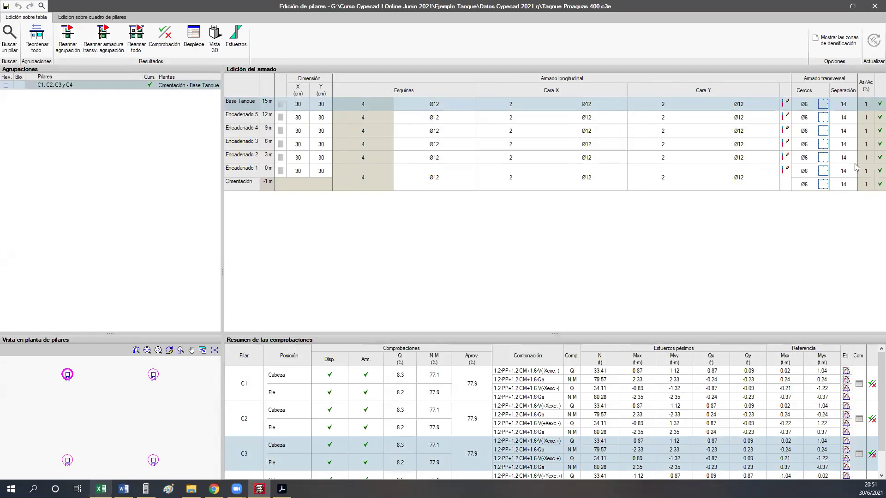
click(874, 7)
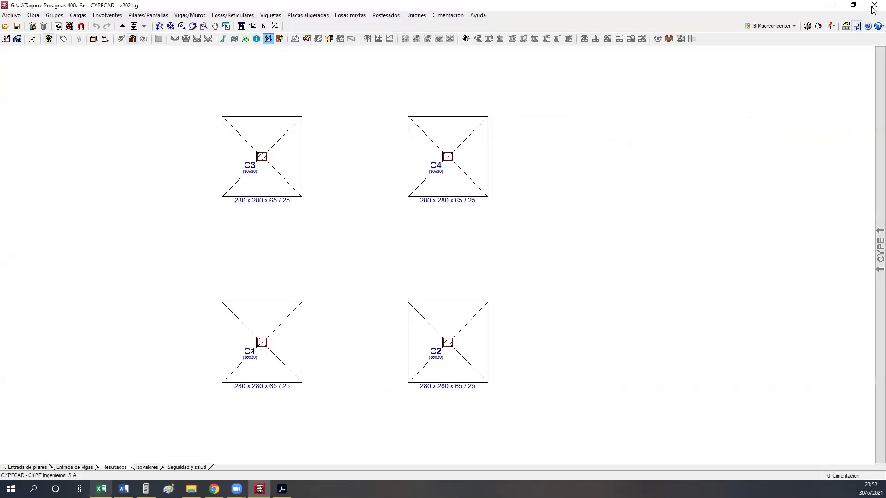
- Examine the reinforcement of the beam between C1 and C2 on the Encadenado 1 floor
click(122, 26)
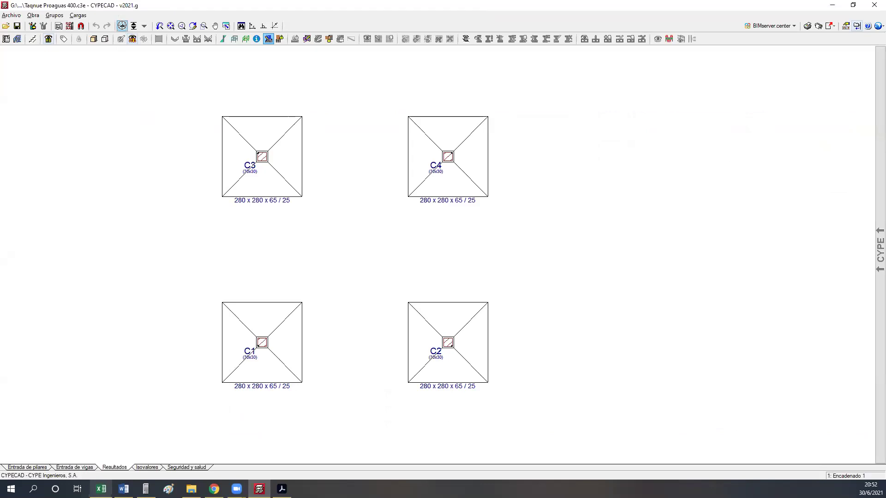
click(307, 40)
click(413, 369)
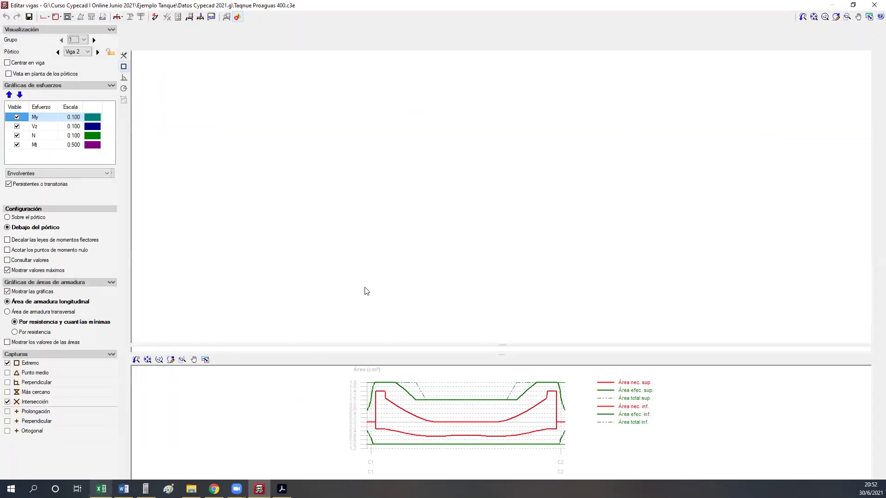
scroll(492, 176, up, 2)
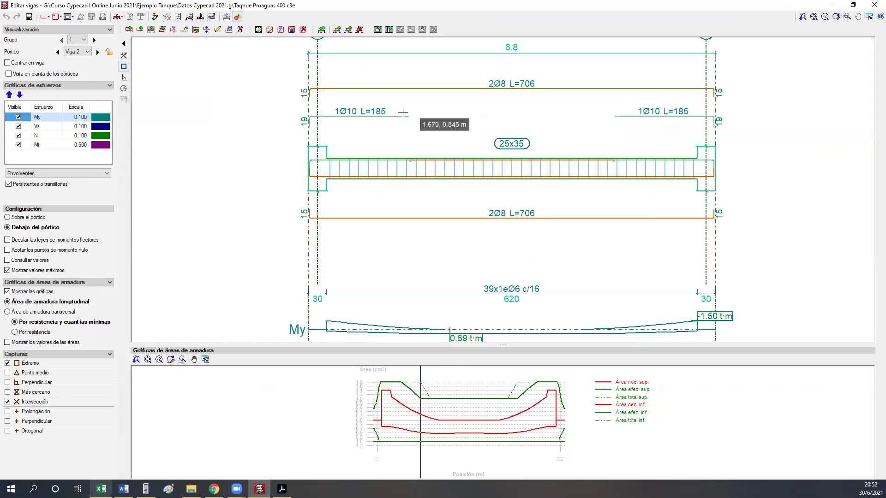
click(874, 5)
- Examine the reinforcement and force diagrams of the C1–C2 beam on the Encadenado 2 floor
click(122, 27)
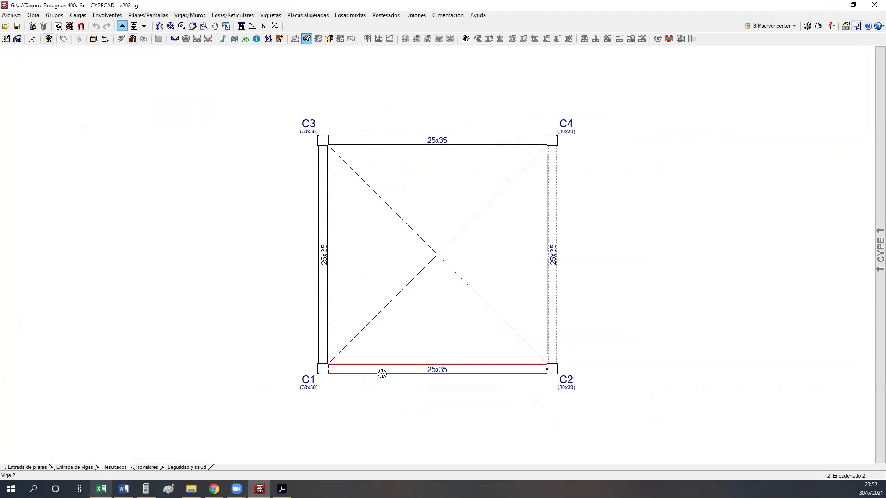
click(376, 373)
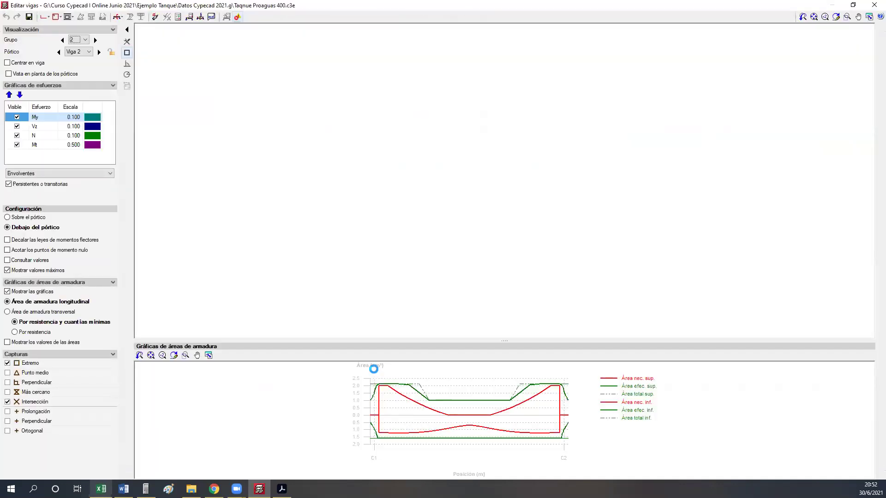
scroll(538, 157, up, 3)
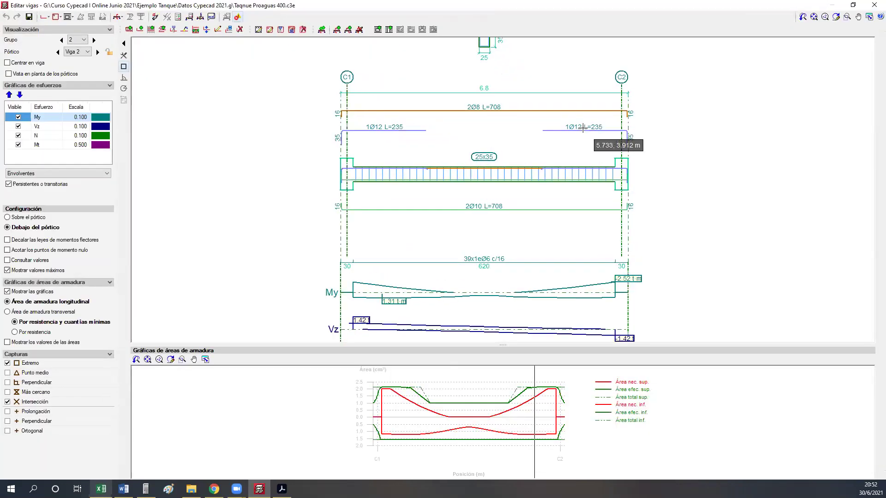
middle_drag(525, 164, 560, 175)
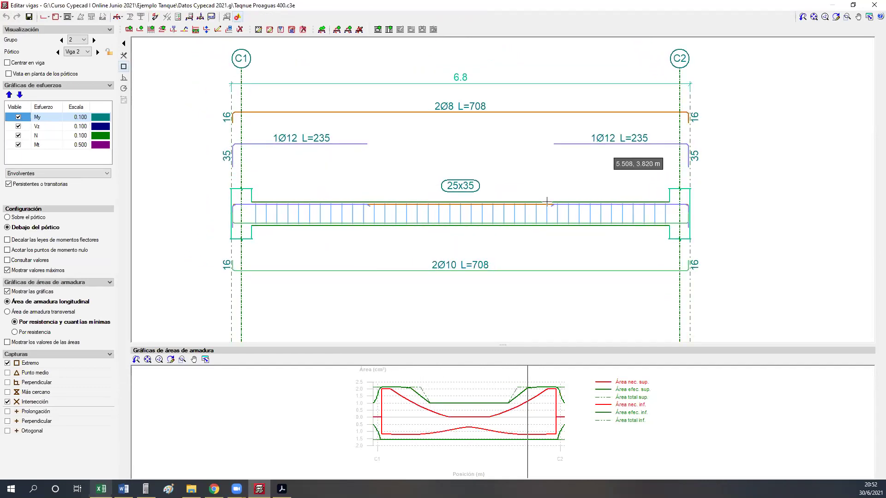
click(875, 5)
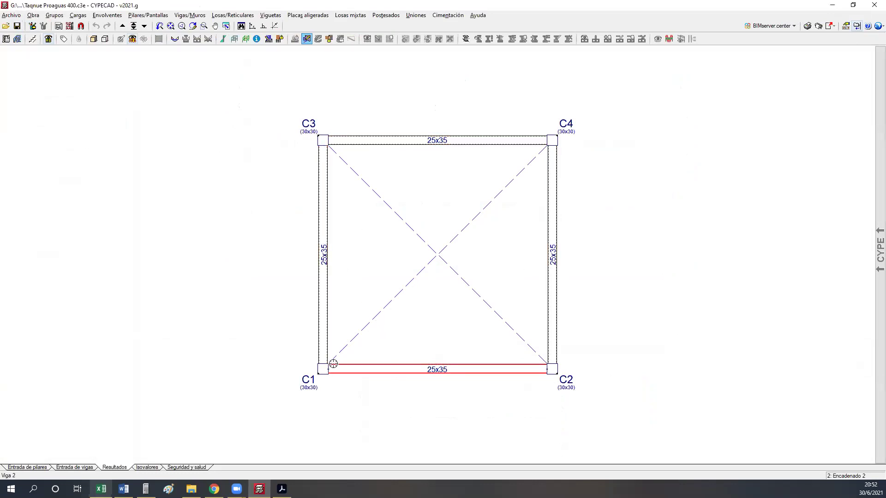
- Switch to the Excel summary table and copy the 30x30 column and 25x35 beam dimensions from model 3 to model 4
key(alt+Tab)
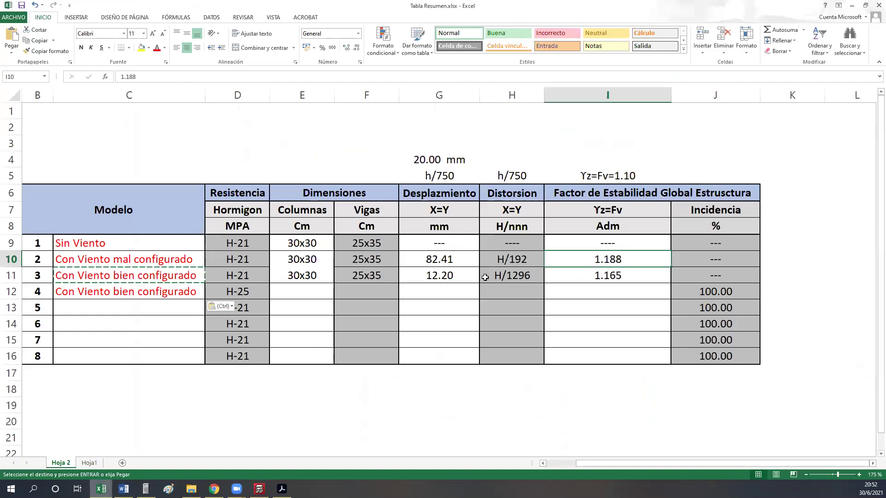
click(305, 289)
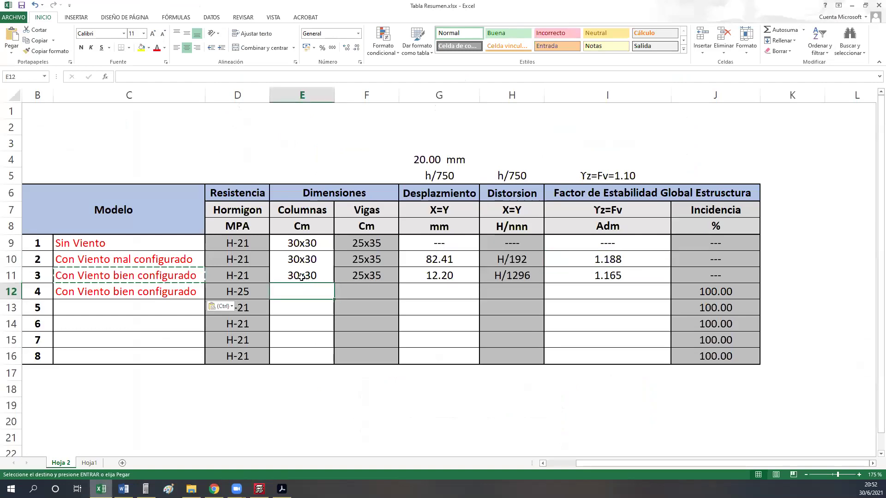
drag(300, 280, 364, 276)
key(ctrl+c)
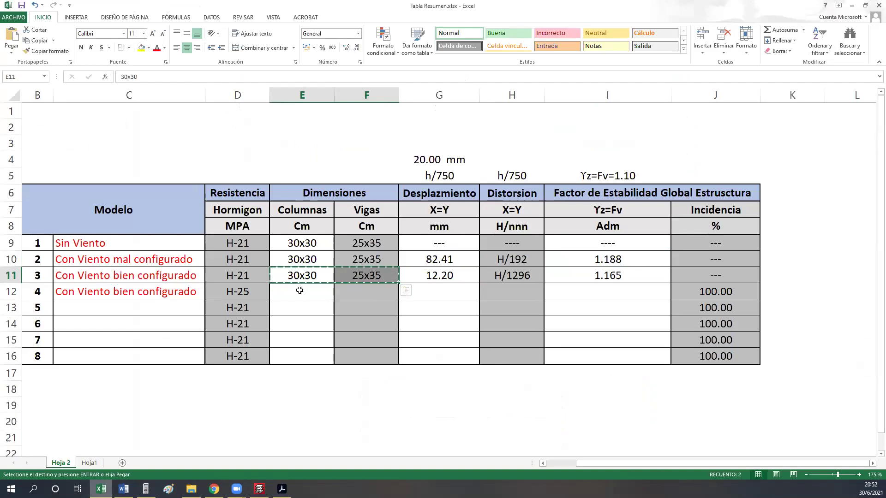
click(299, 290)
key(ctrl+v)
click(367, 323)
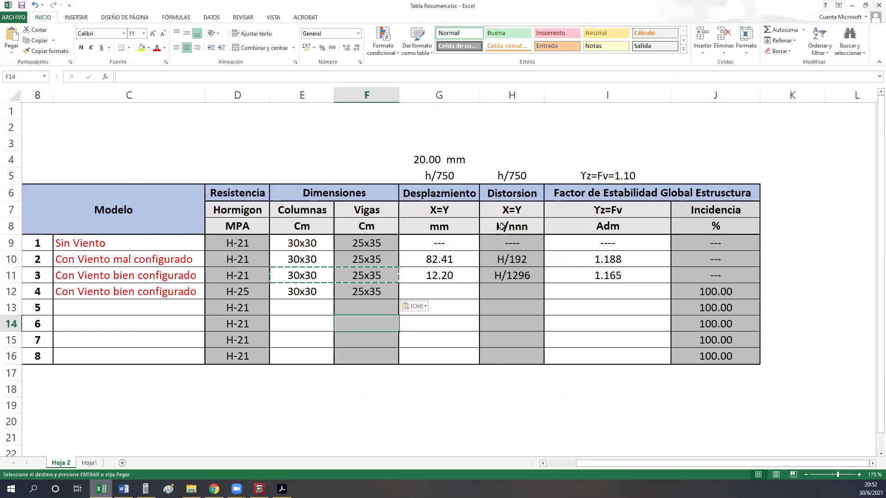
click(433, 293)
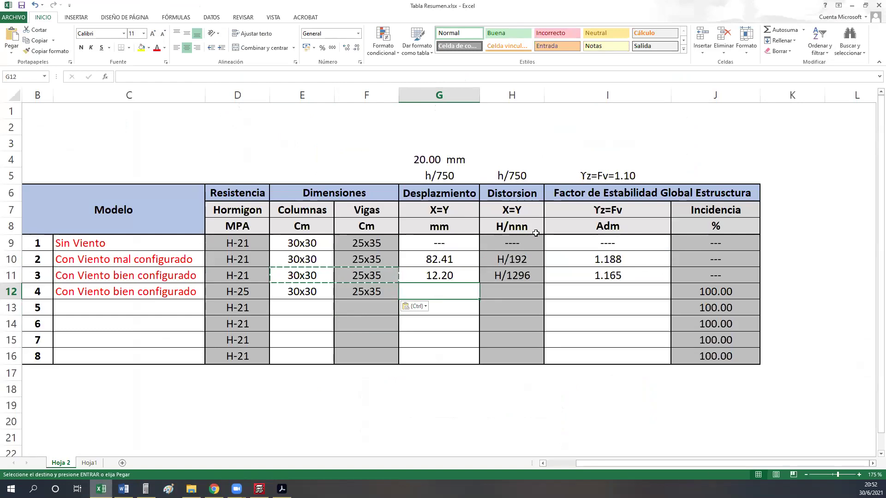
- Save the summary workbook and review the displacement and distortion values of model 3
click(18, 8)
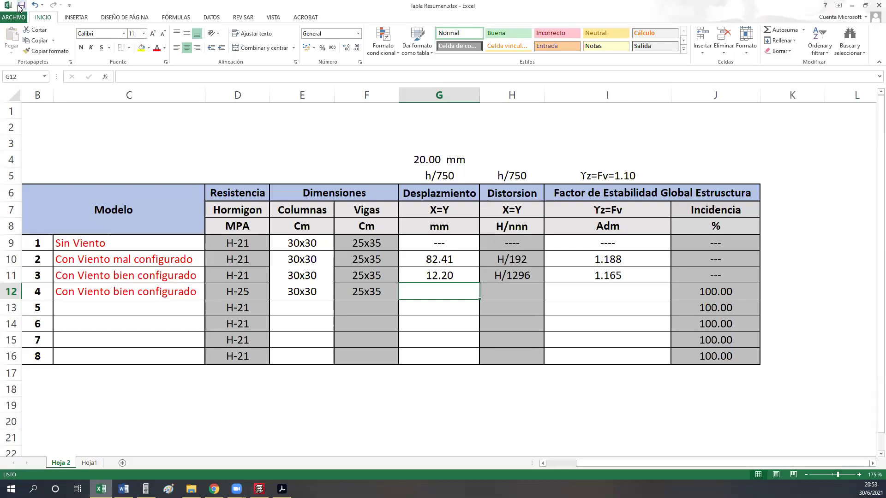
click(464, 275)
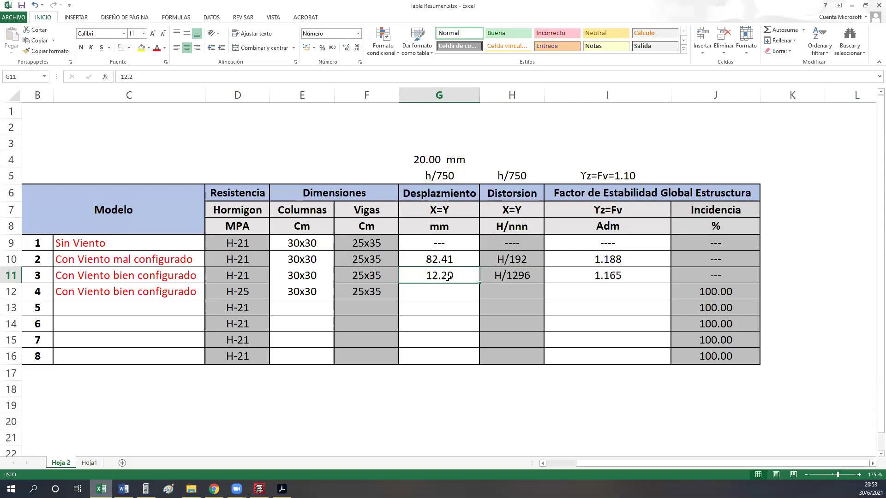
click(494, 278)
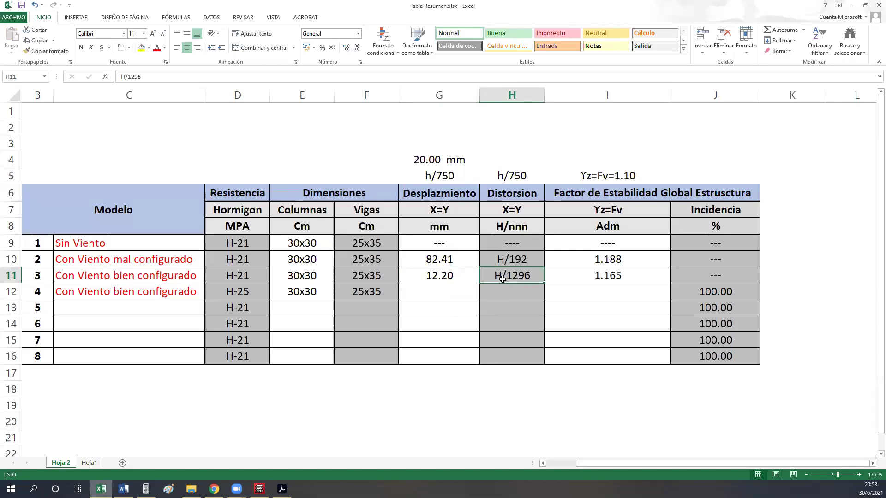
click(440, 277)
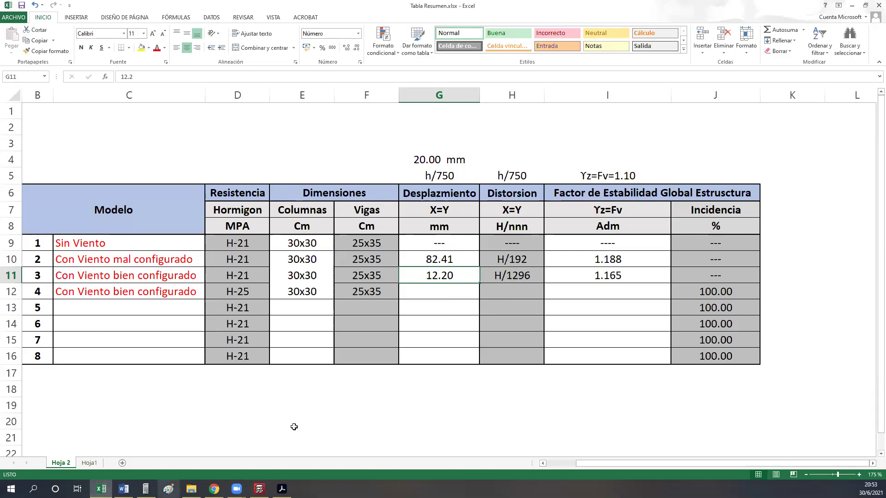
- Switch to CYPECAD and query the maximum distortion of column C1 from the Encadenado 2 floor plan
click(259, 490)
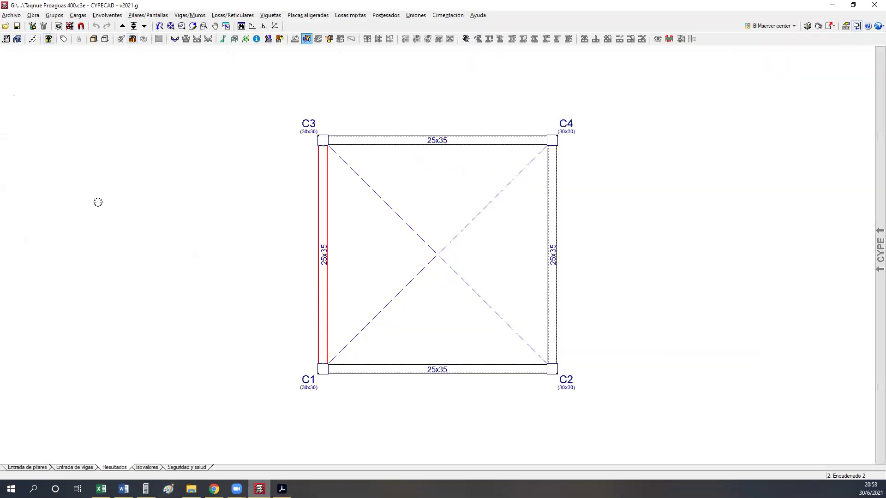
click(120, 15)
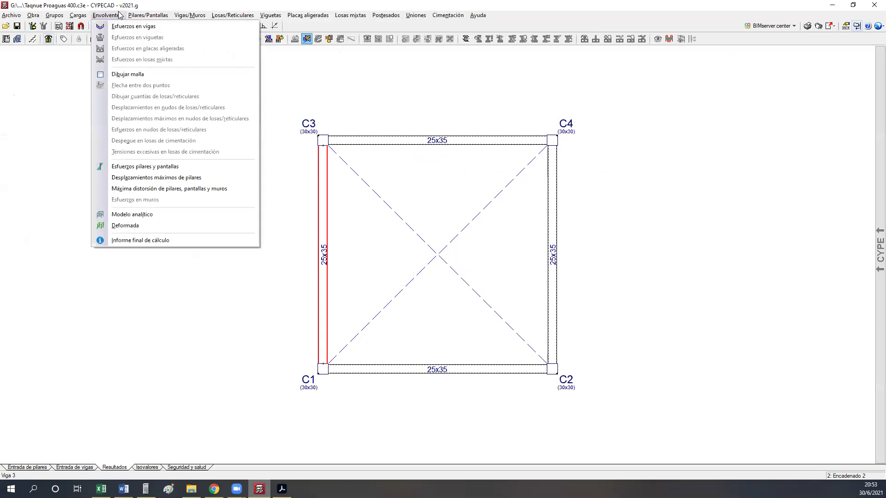
click(134, 189)
click(323, 370)
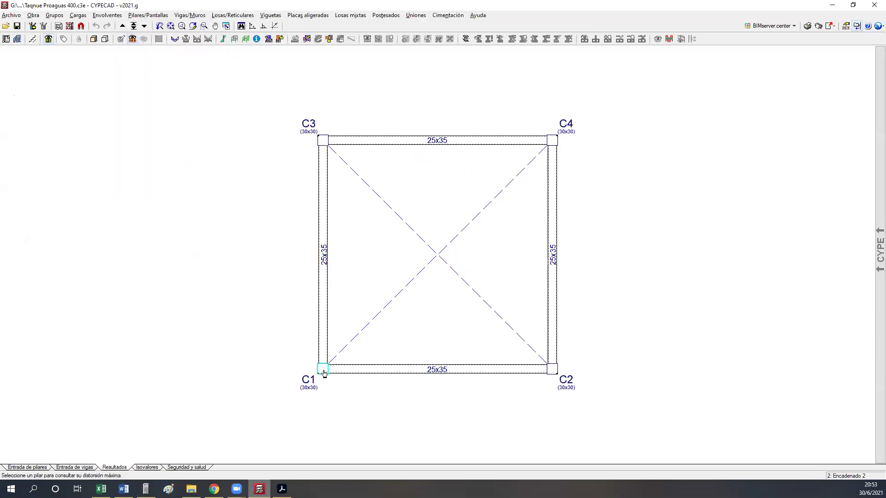
- Open the distortion report for column C1 and examine the maximum total drift in the X and Y directions
right_click(192, 359)
scroll(217, 321, down, 6)
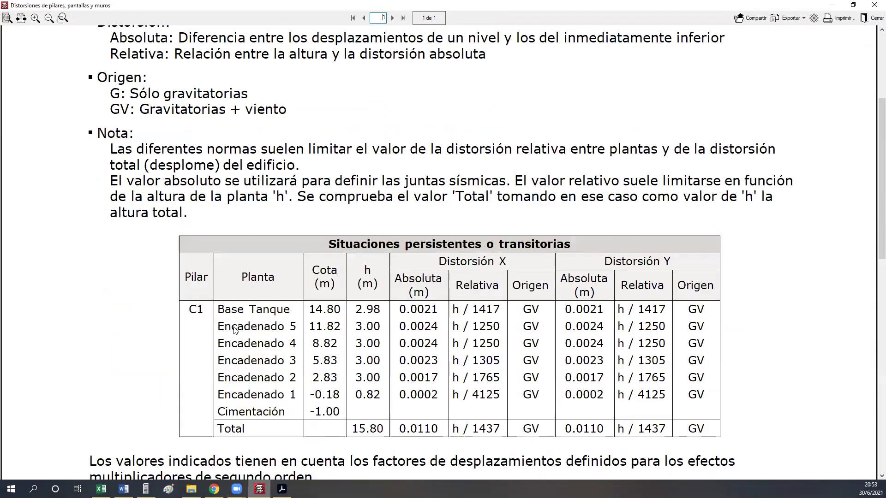
drag(873, 136, 873, 280)
scroll(872, 280, down, 5)
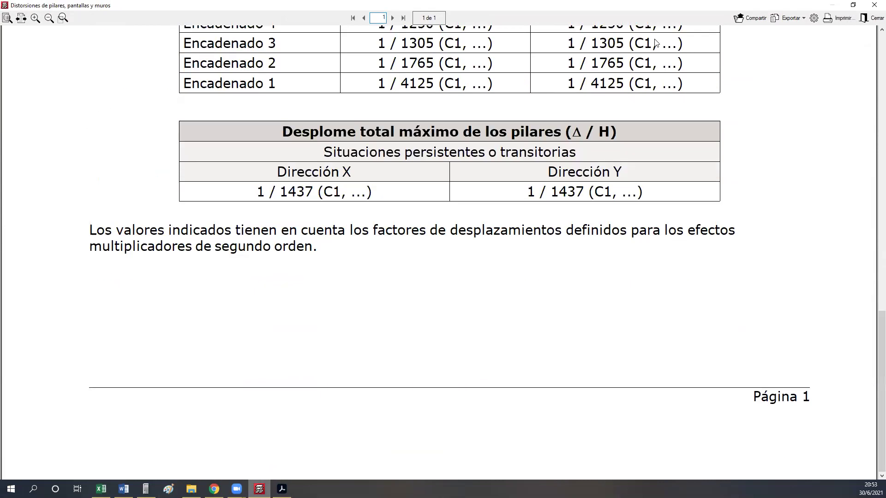
drag(176, 111, 738, 211)
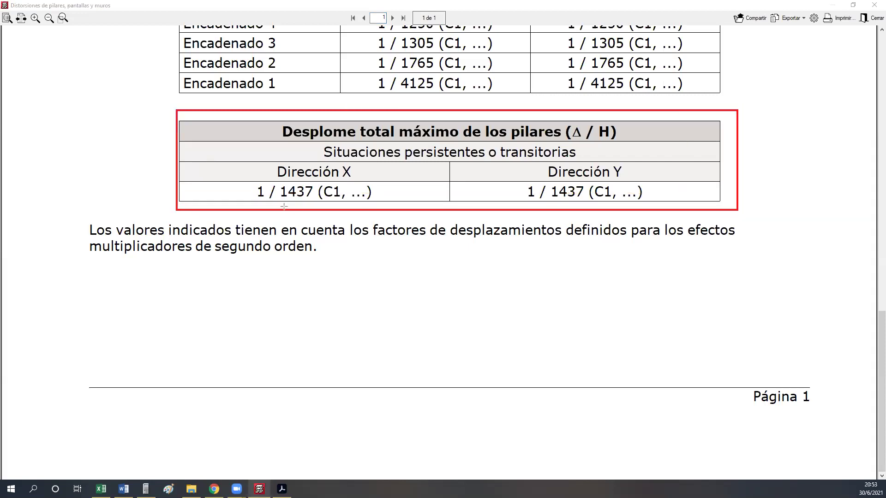
drag(247, 161, 651, 206)
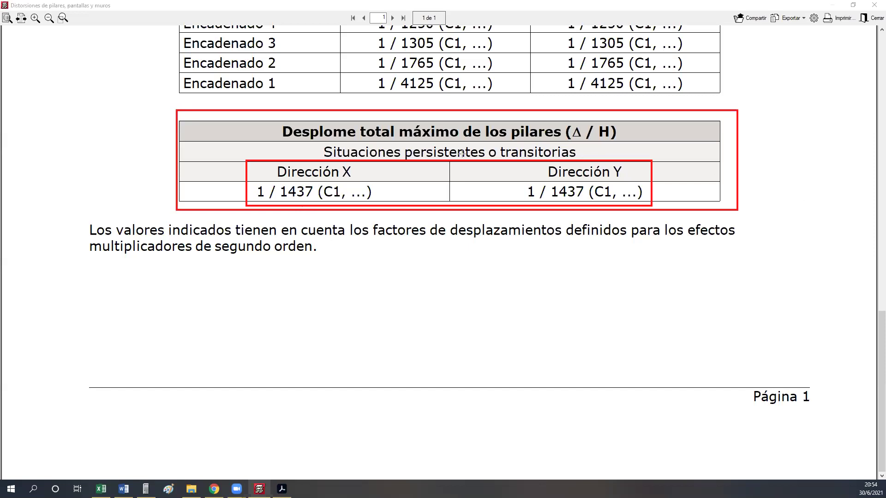
key(Escape)
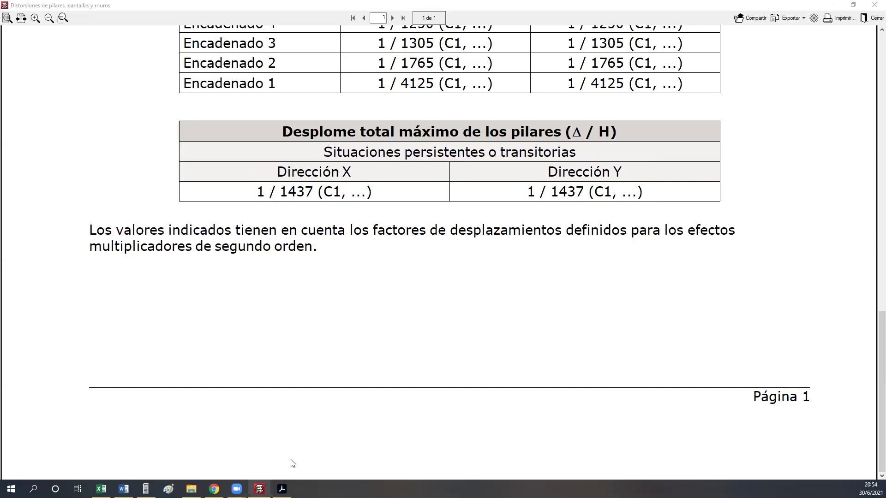
- Switch to the Excel summary table and enter H/1437 as the Distorsion value for model 4
click(101, 489)
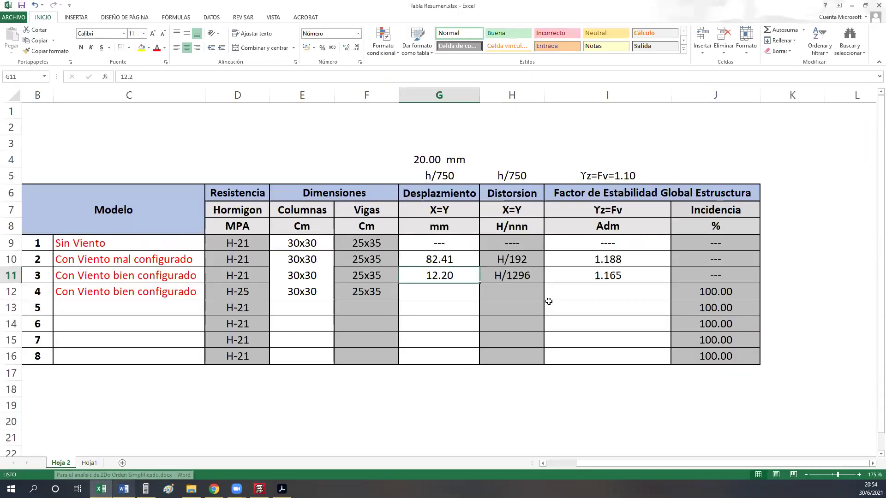
click(486, 290)
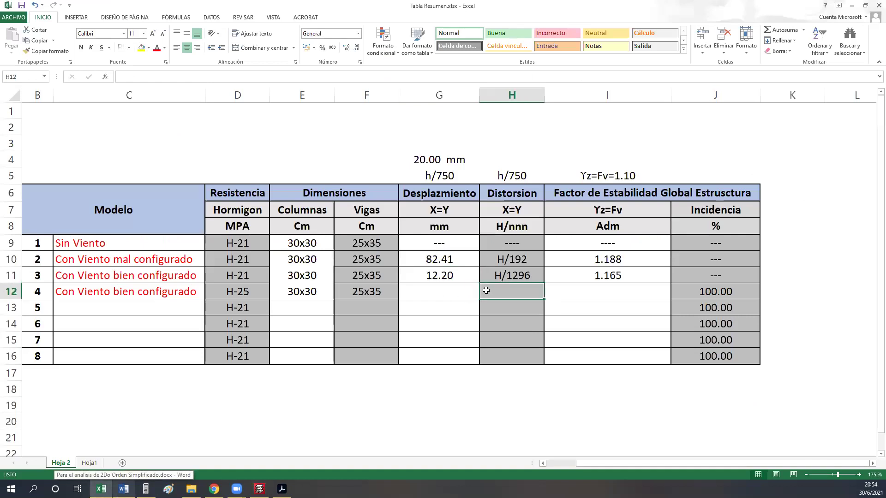
text(H/)
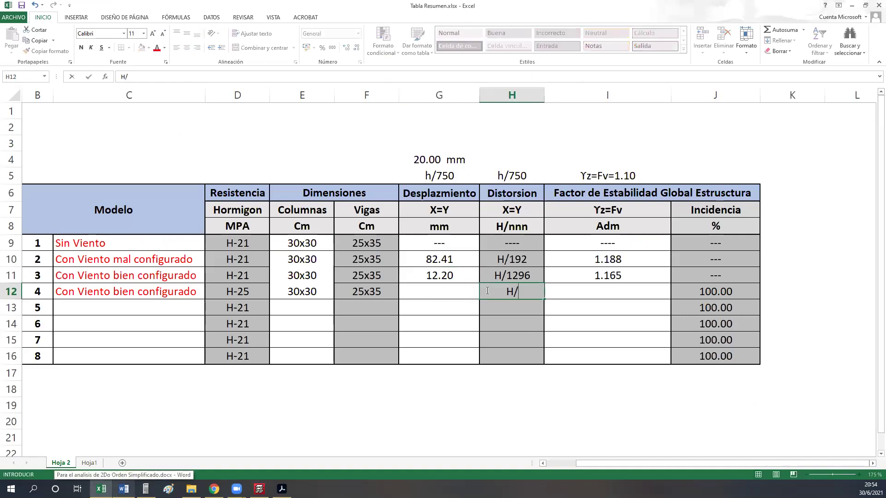
text(1437)
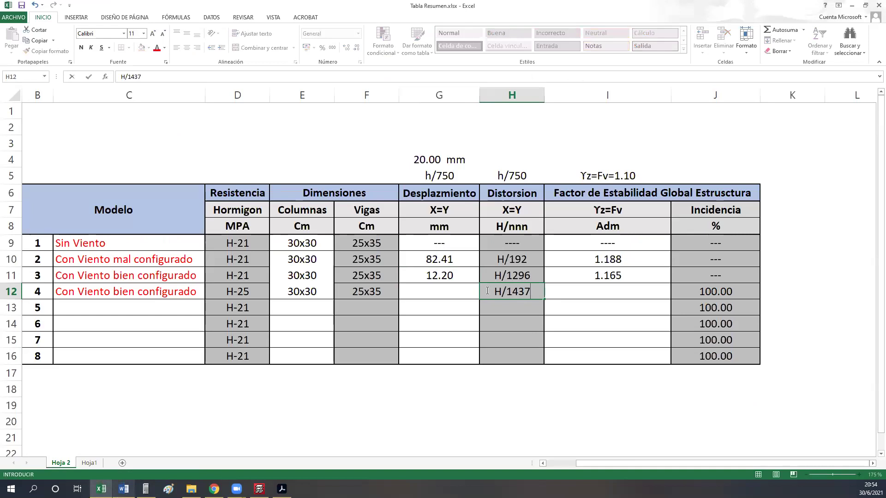
key(Return)
click(513, 277)
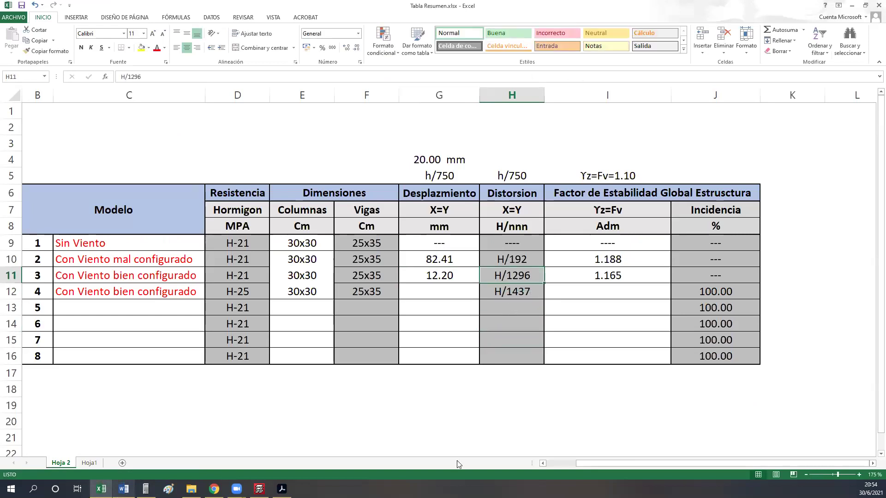
key(Down)
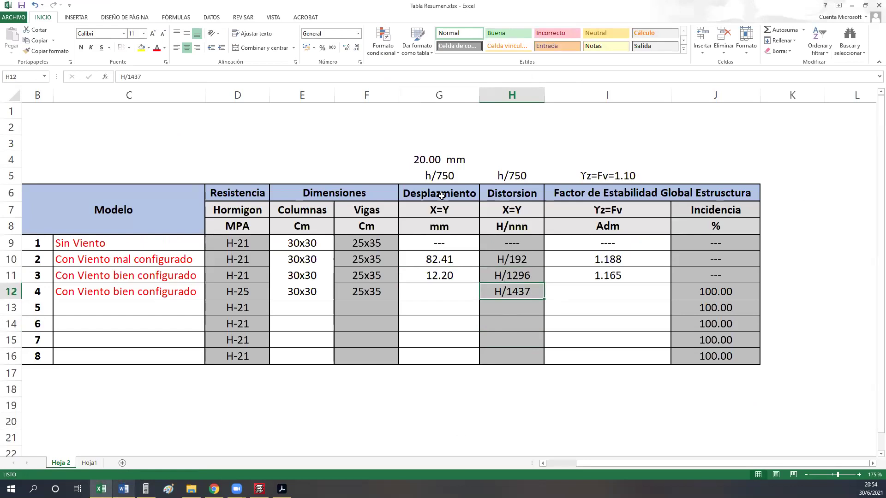
- Return to CYPECAD, close the distortion report and open the maximum displacements report for column C1
click(259, 489)
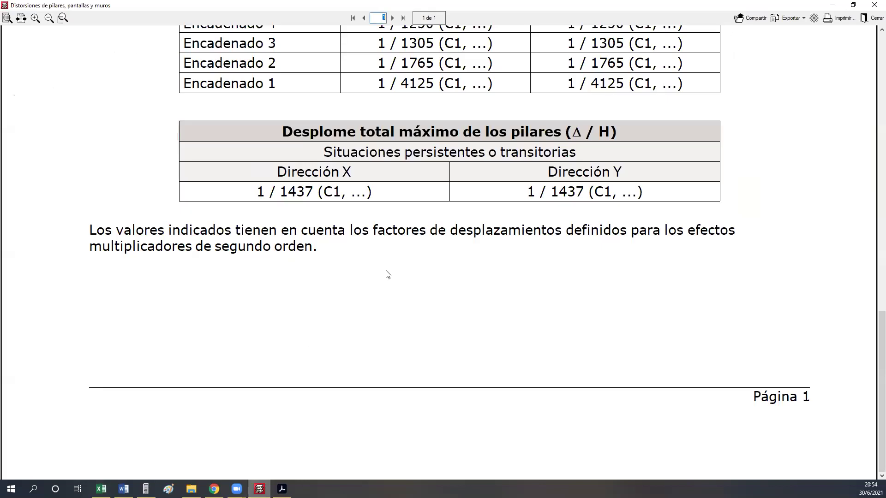
click(874, 5)
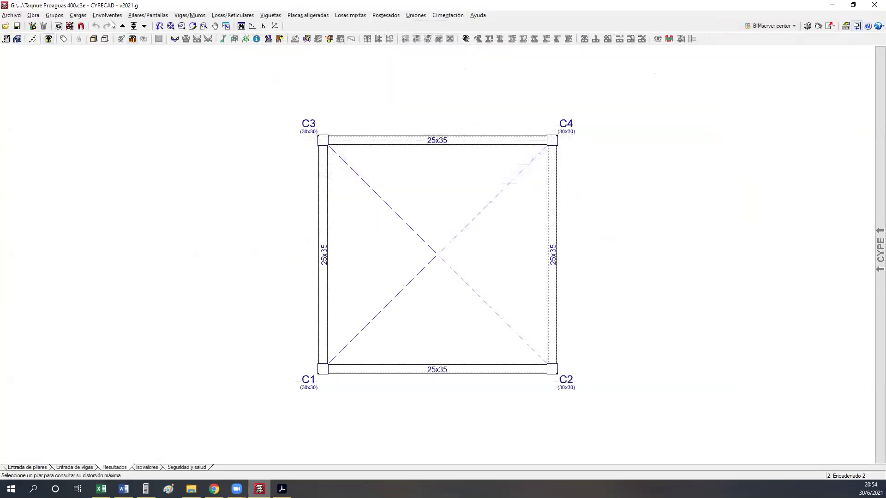
click(126, 17)
click(133, 178)
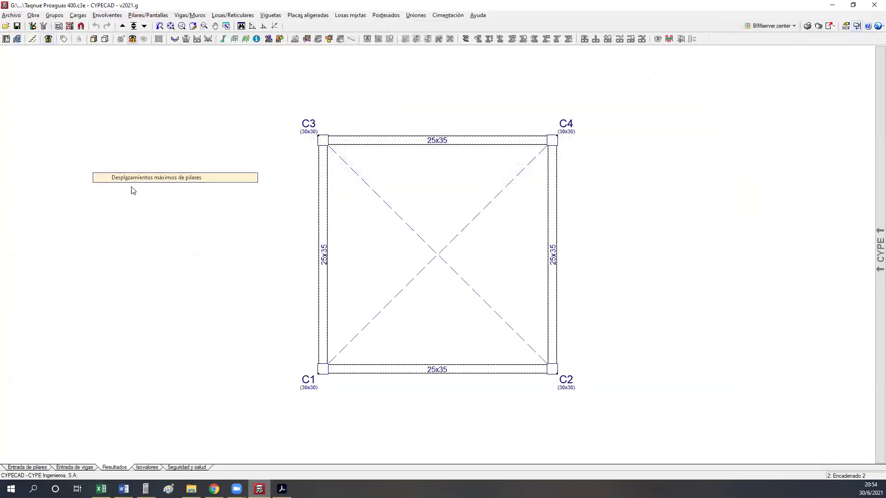
click(324, 375)
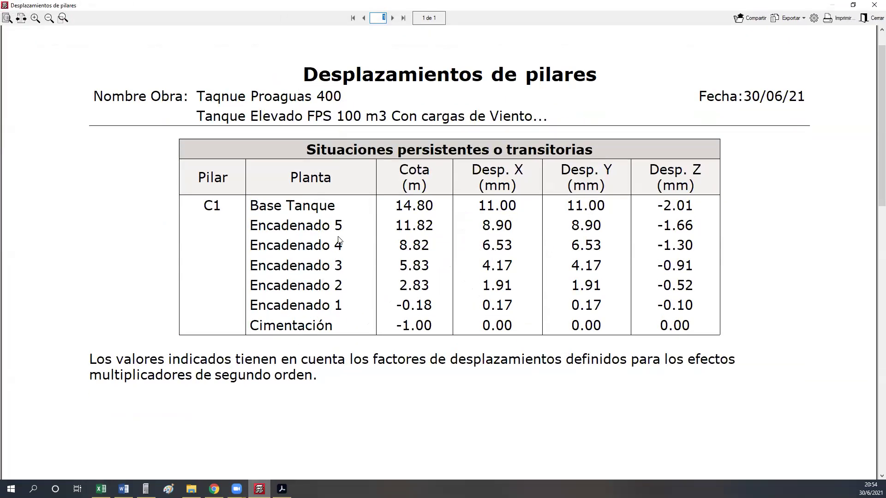
- In the Excel summary table, enter 11 mm as model 4's Desplazamiento and format it with two decimals as 11.00
click(167, 462)
click(416, 299)
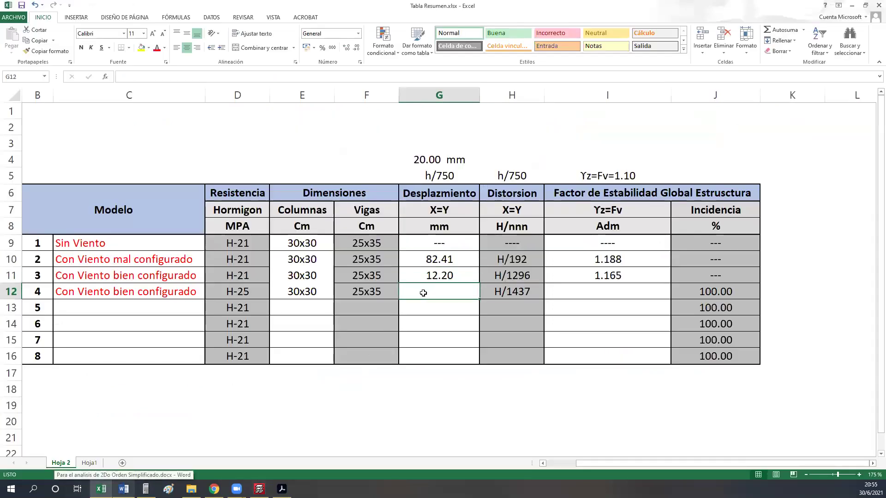
text(11.0)
key(ctrl+Return)
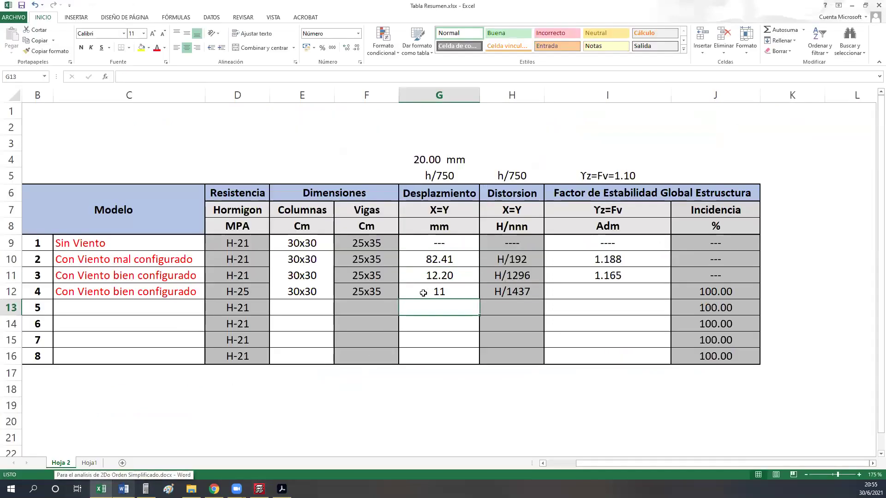
click(346, 47)
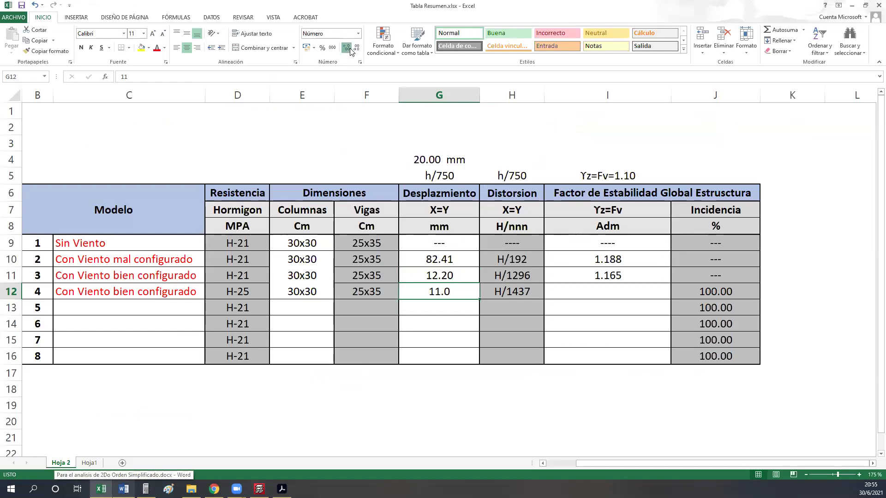
click(345, 48)
key(Left)
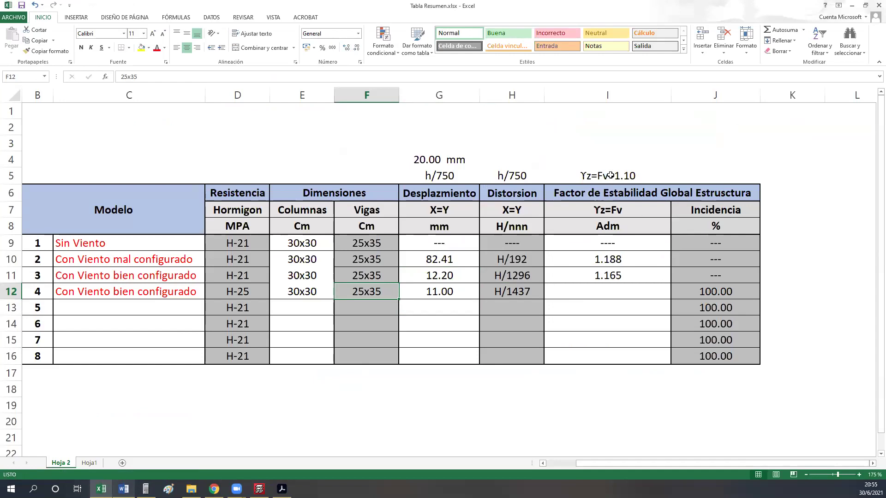
click(607, 275)
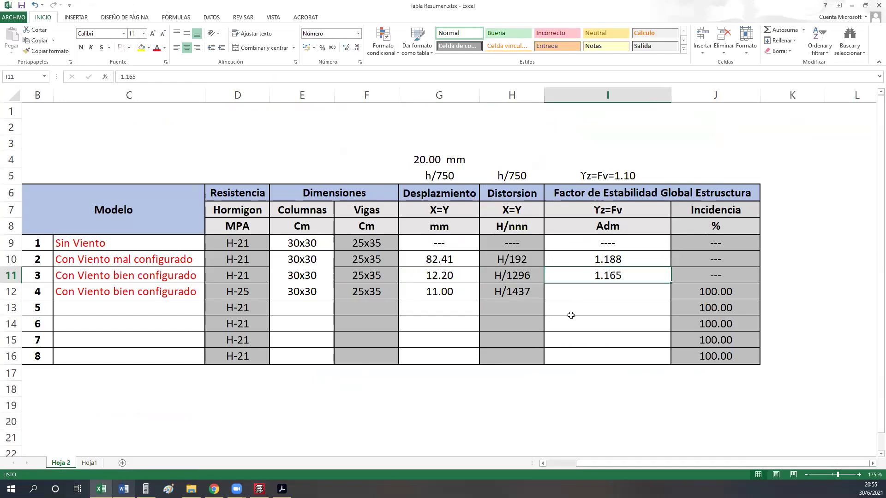
click(220, 277)
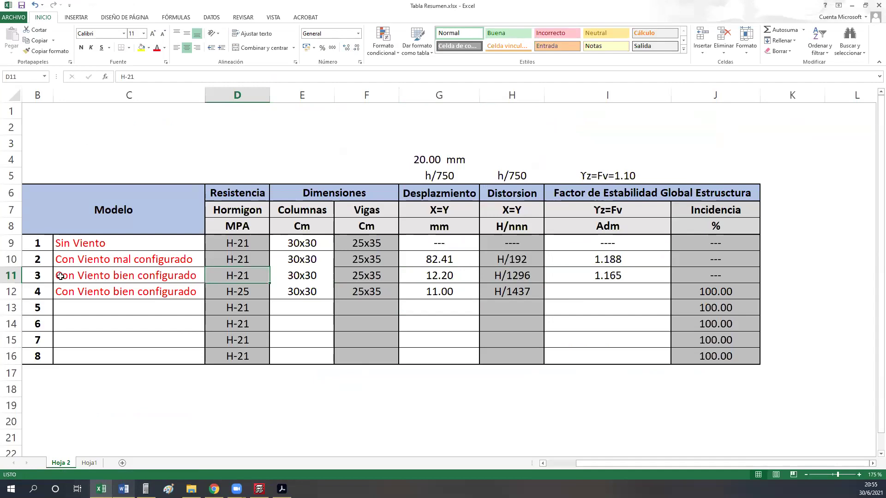
click(39, 276)
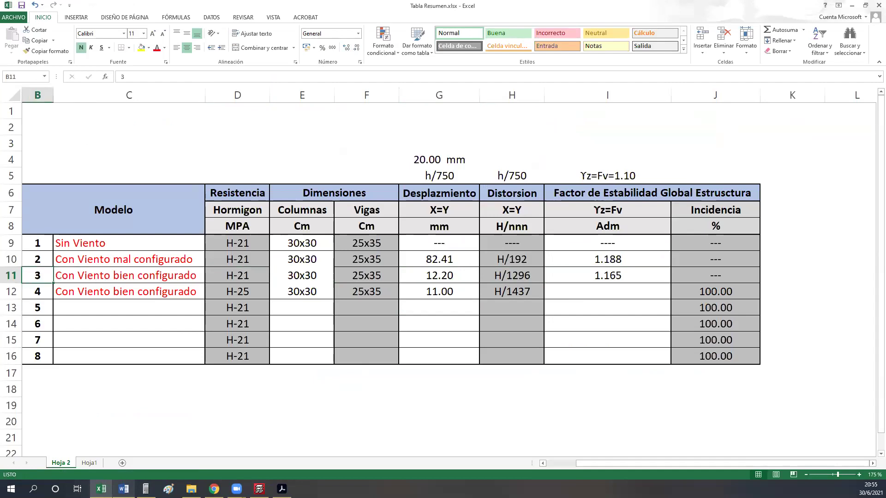
click(632, 279)
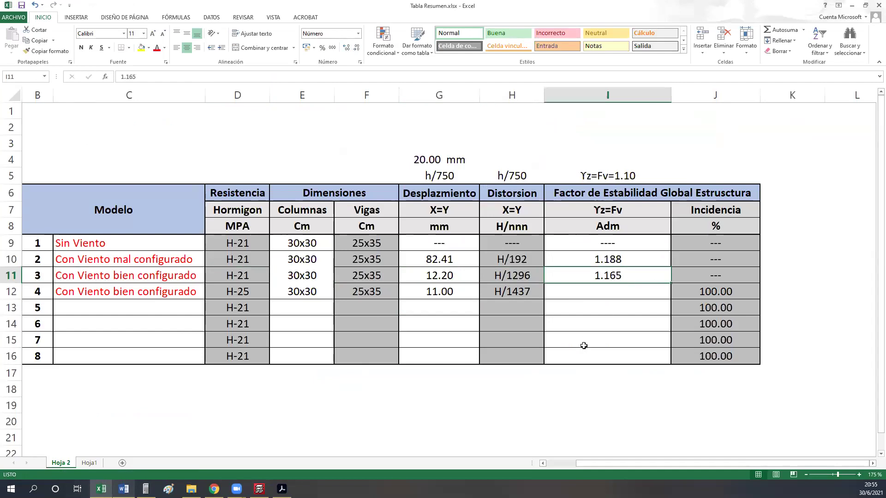
click(233, 293)
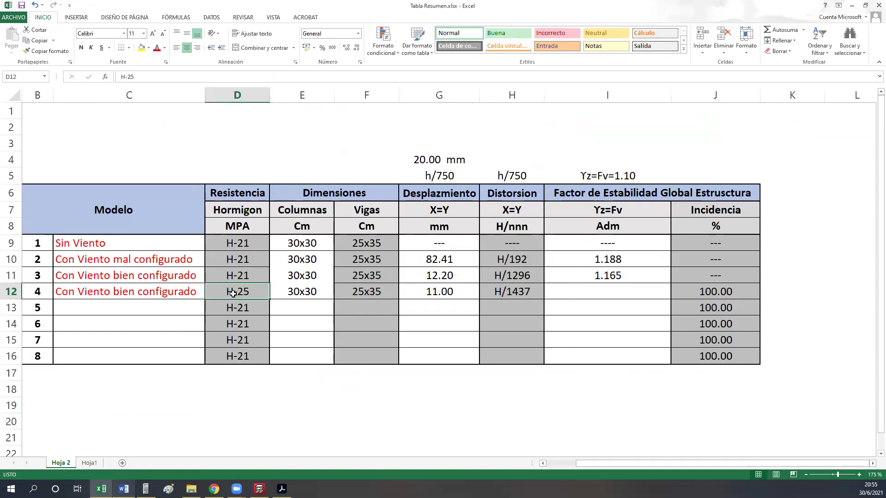
- In CYPECAD, replace the displacement report with the global stability analysis listing and examine its amplification factors for the wind load cases
click(259, 489)
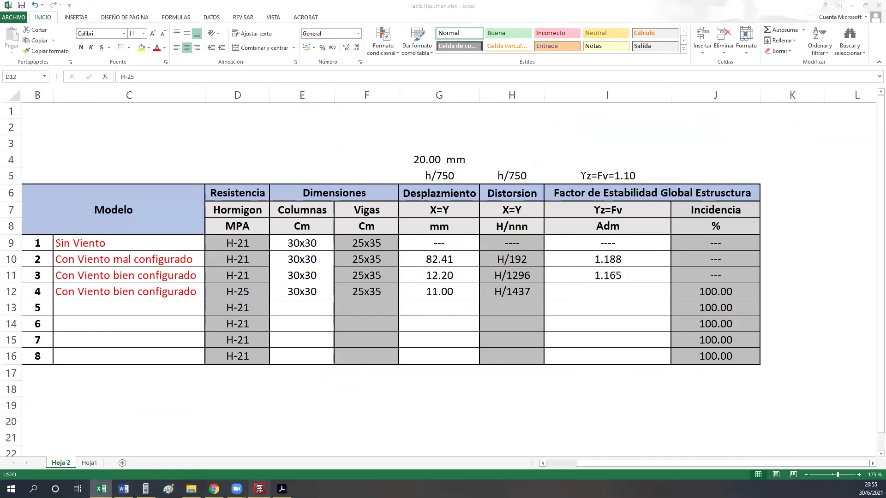
click(875, 6)
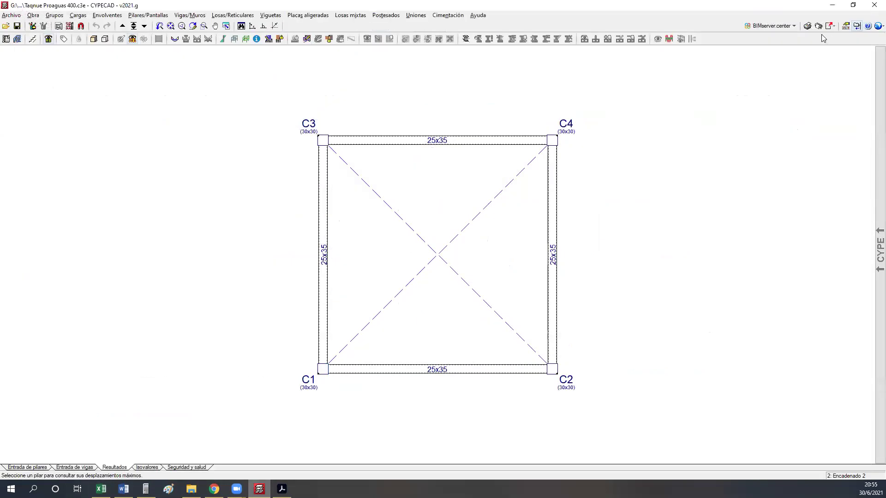
click(808, 26)
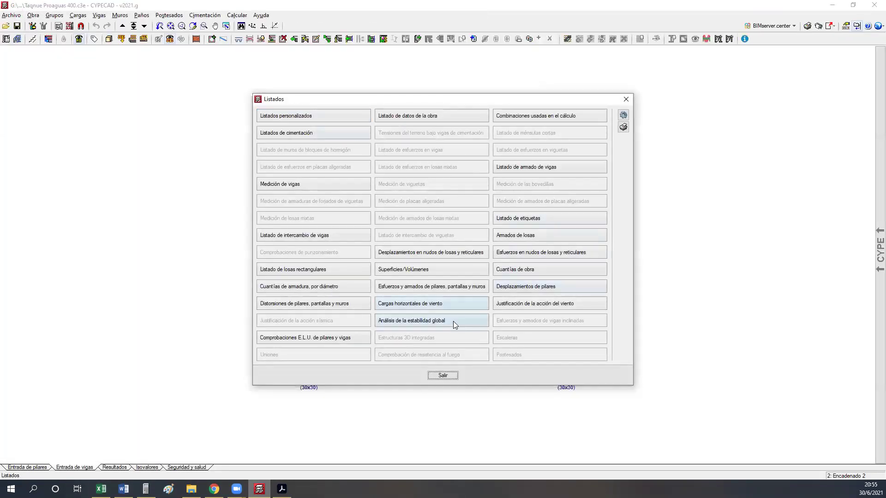
click(455, 325)
scroll(284, 290, down, 5)
drag(870, 97, 869, 281)
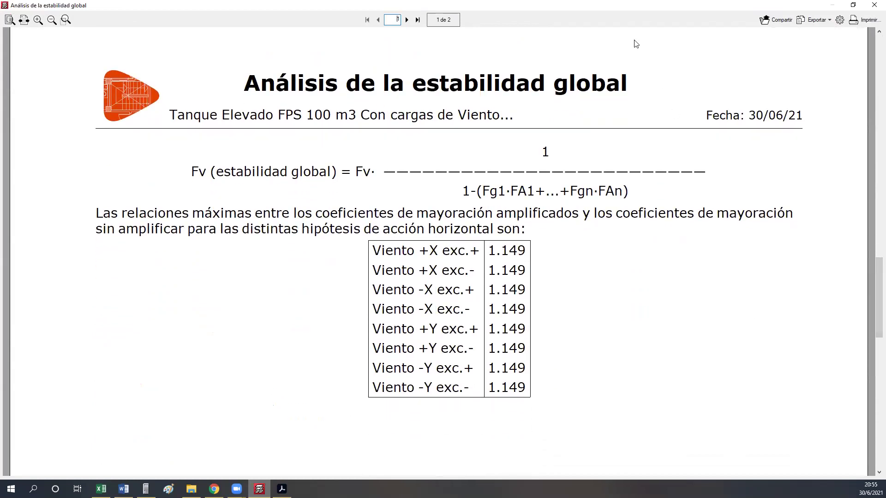
key(ctrl+2)
mouse_move(366, 238)
ctrl+mouse_down()
mouse_move(480, 381)
mouse_move(528, 416)
mouse_move(533, 403)
ctrl+mouse_up()
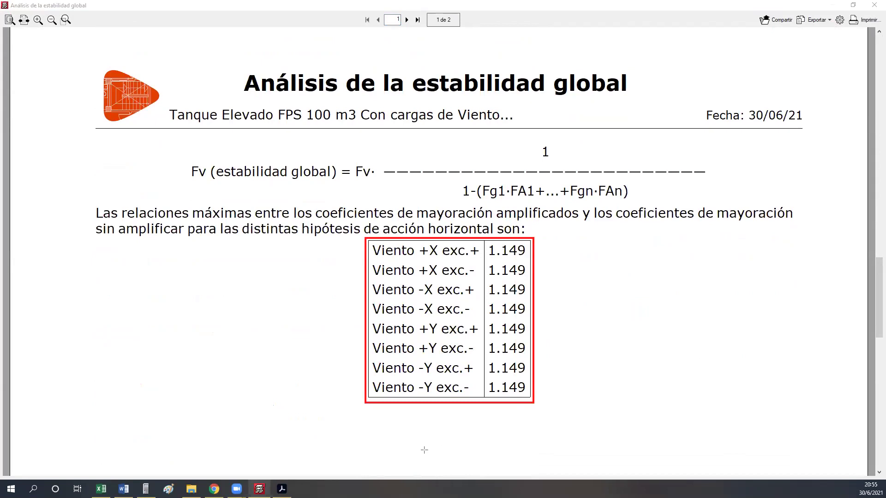
key(Escape)
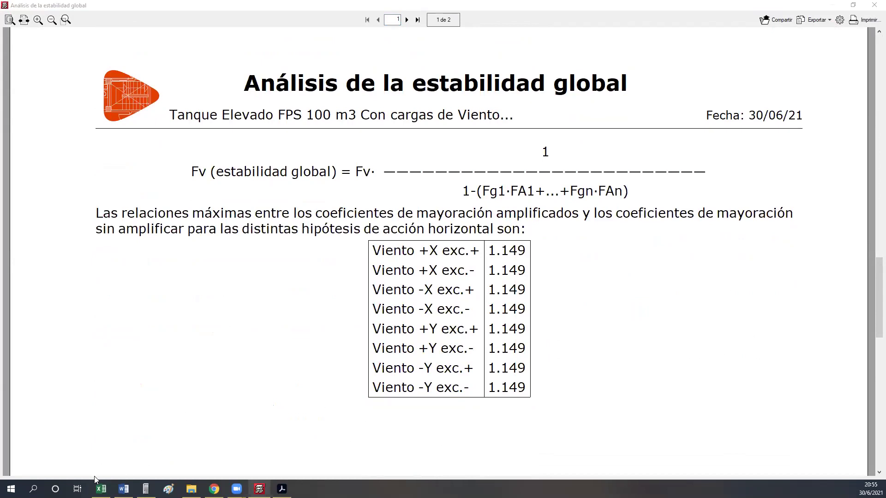
- Switch to the Excel summary table and enter 1.149 as the global stability factor Yz=Fv for model 4
click(101, 488)
click(608, 293)
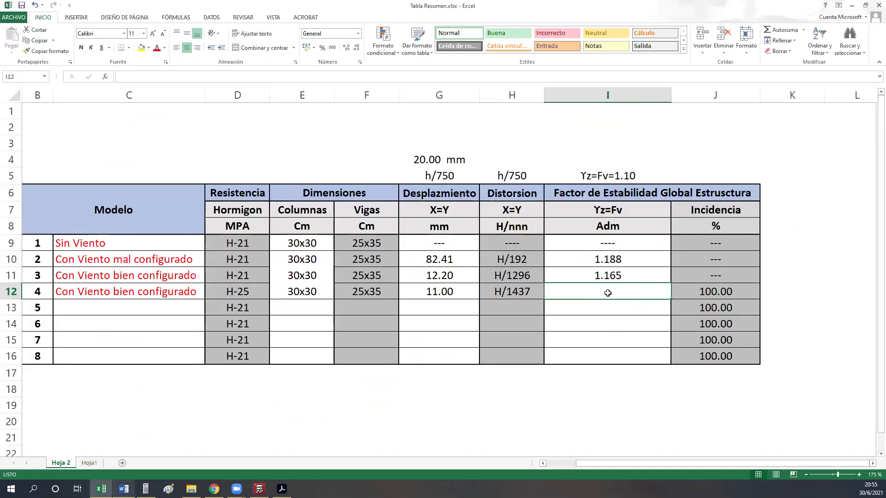
text(1.149)
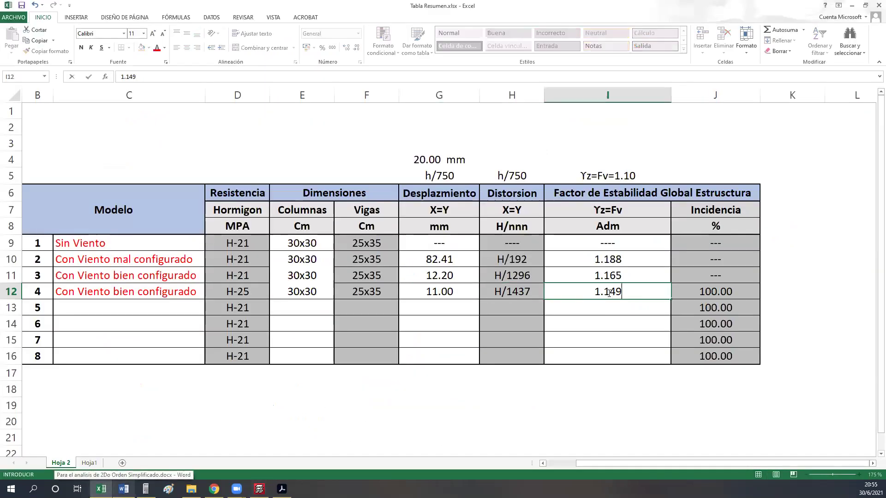
key(Return)
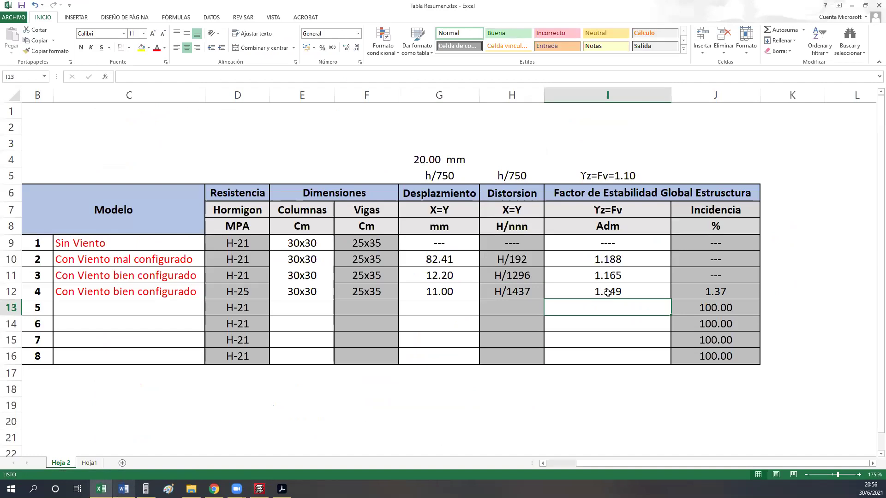
- Review model 4's results row back to its concrete strength and compare that strength with model 3's
key(Up)
key(Left)
key(Left)
key(Left)
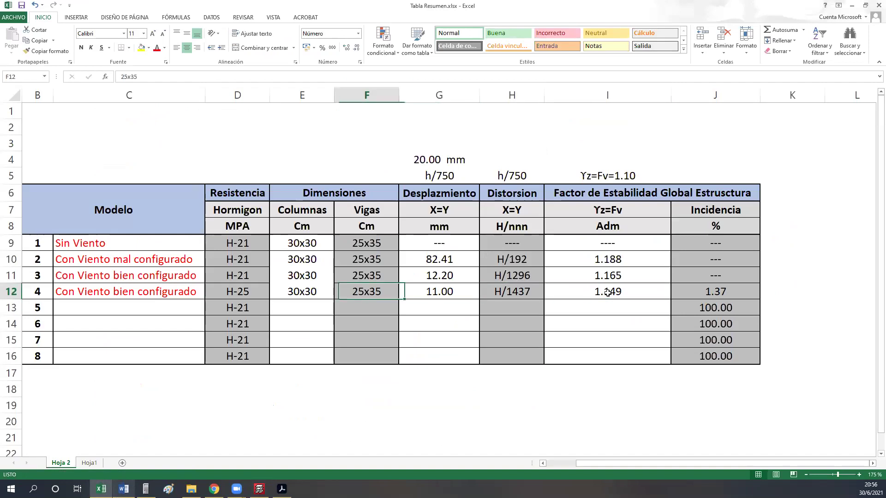
key(Left)
key(Left)
key(Up)
key(Down)
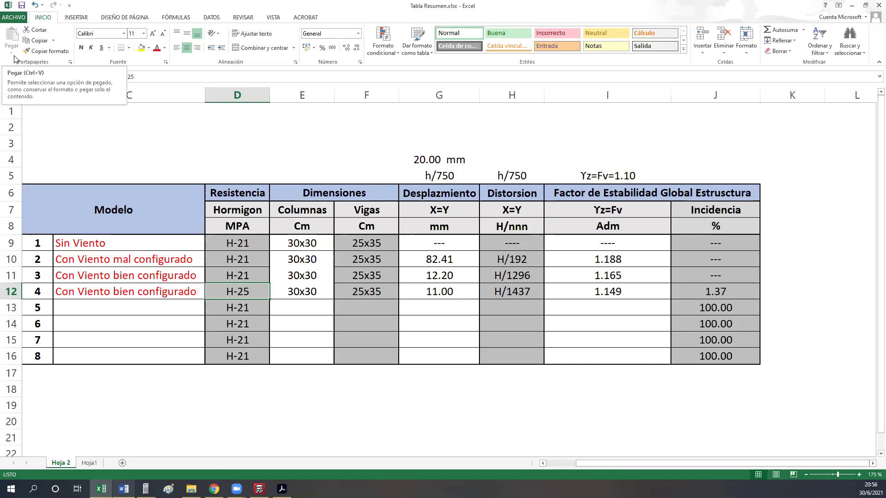
- Compare model 4's concrete strength with model 3's, ending on model 3's description
key(Up)
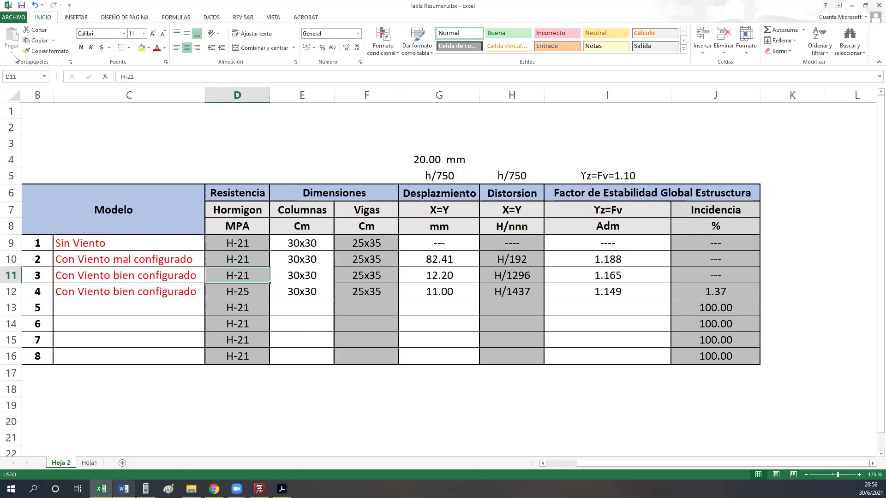
key(Down)
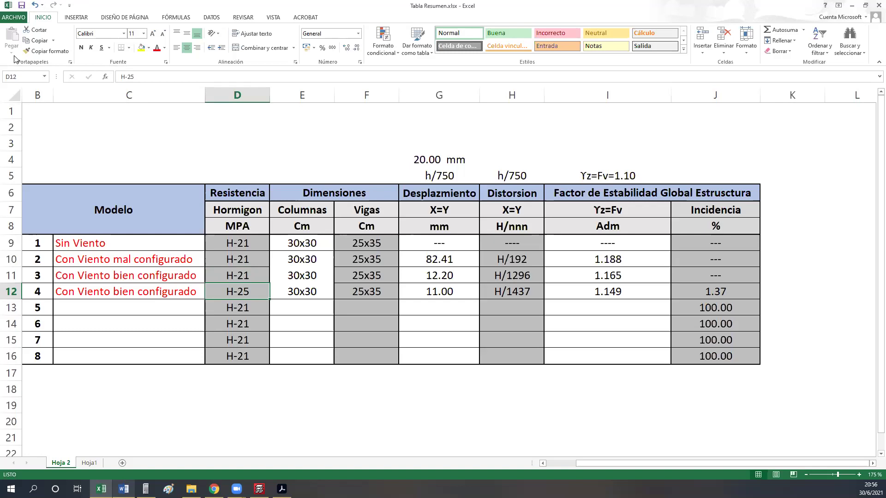
key(Up)
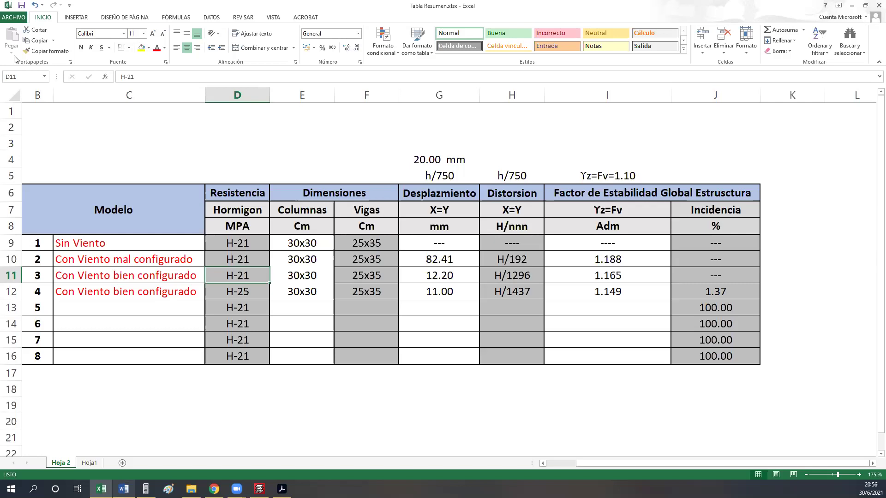
key(Left)
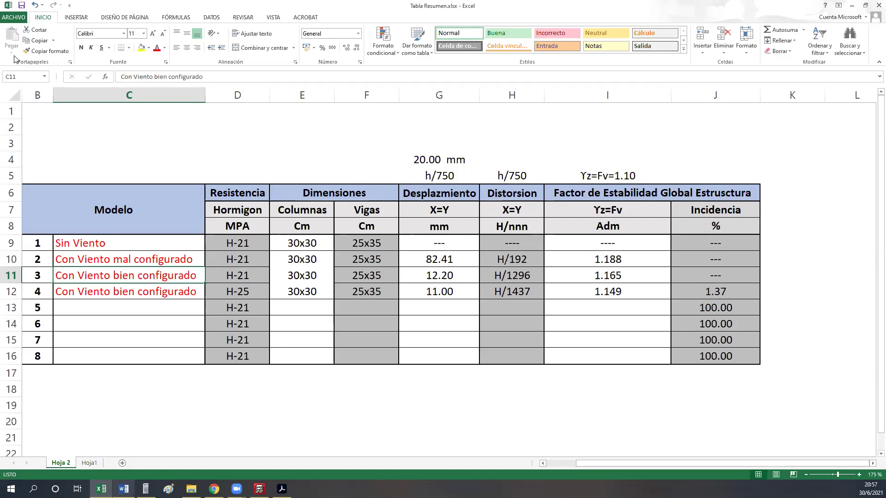
- Colour model 4's concrete strength H-25 red in the Resistencia column
click(230, 294)
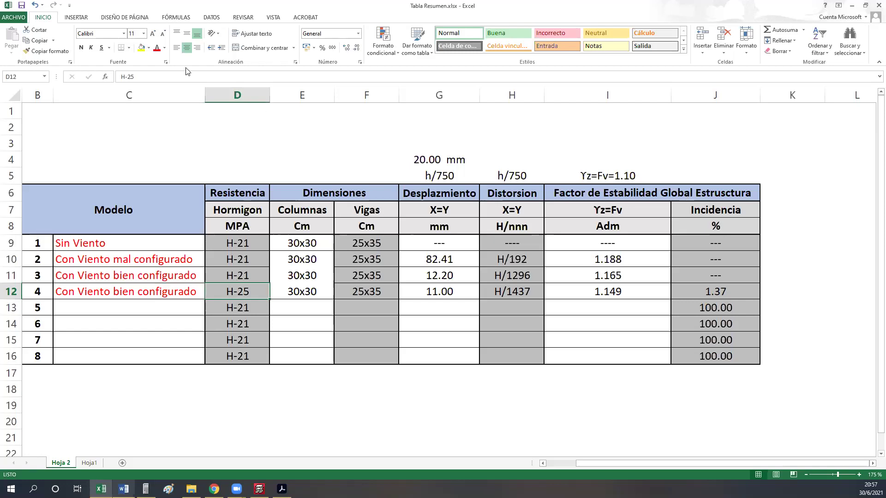
click(157, 48)
click(162, 321)
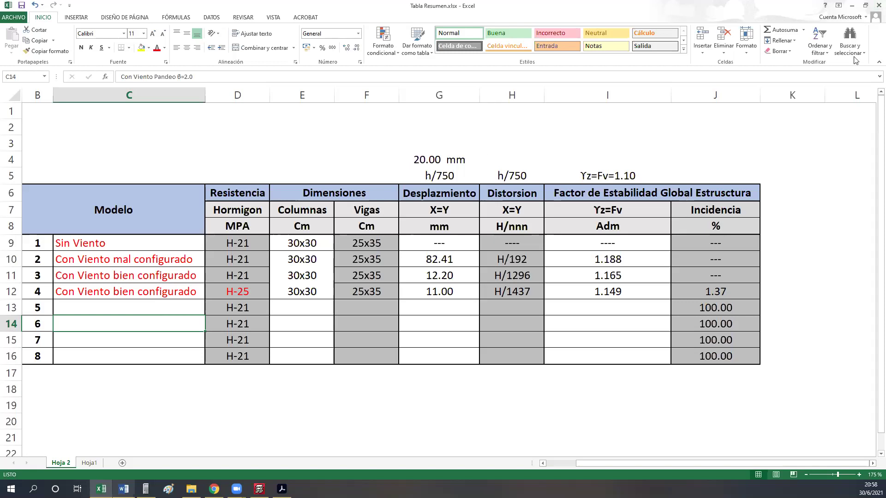
- Review the Yz=Fv limit above the table and model 4's strength, column size and model number
click(638, 177)
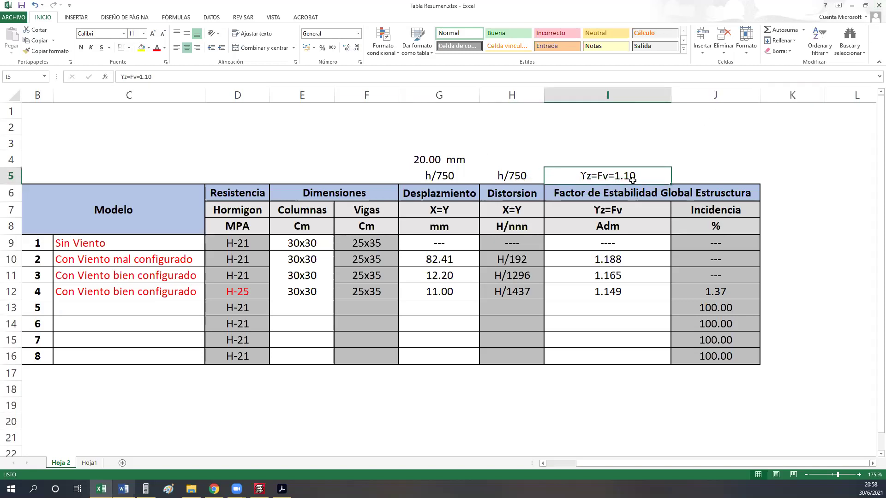
click(238, 291)
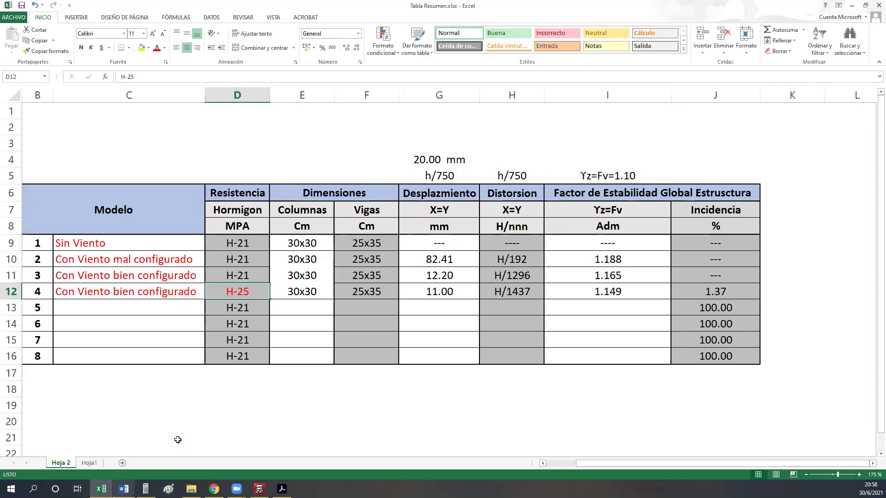
key(Right)
key(Left)
key(Left)
key(Left)
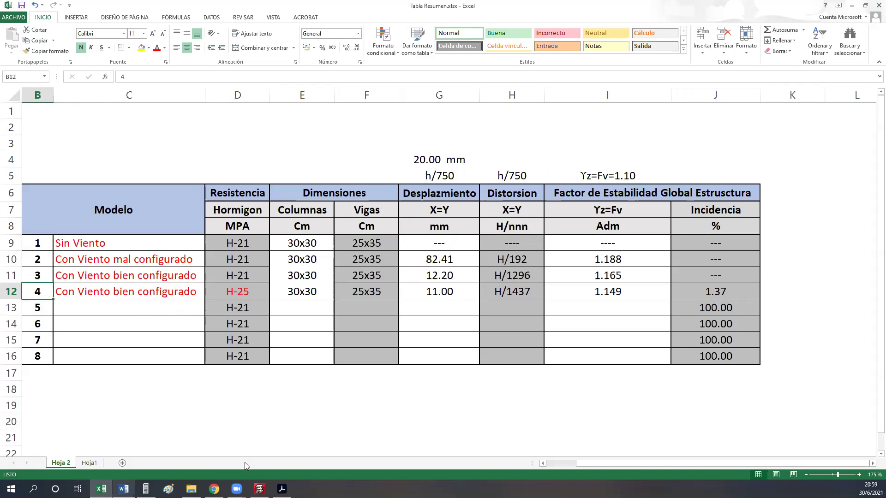
- Copy model 4's description "Con Viento bien configurado" into model 5's row
click(98, 292)
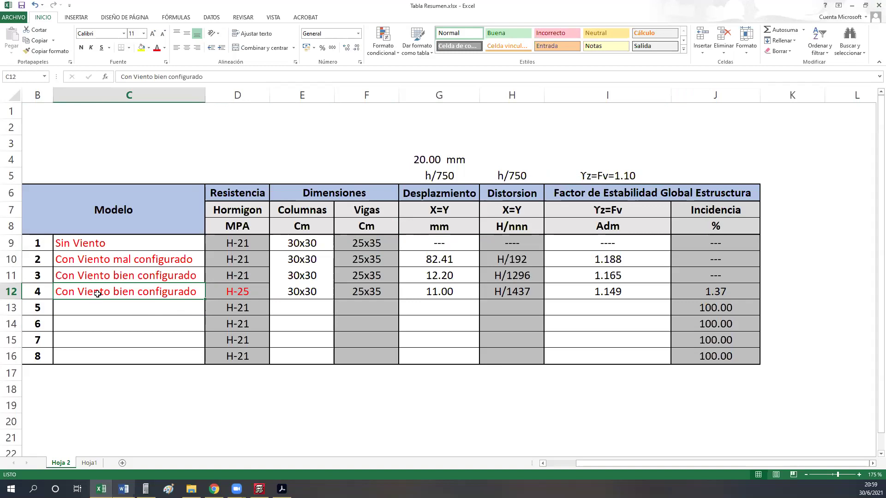
key(ctrl+c)
click(113, 306)
key(ctrl+v)
click(229, 307)
click(300, 313)
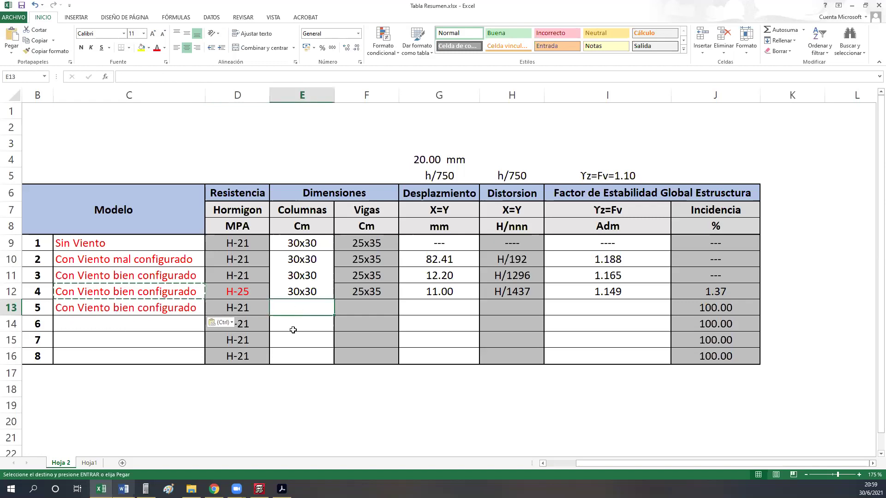
- End the copy mode and apply borders to the existing wind models' cells in the Columnas column
click(303, 259)
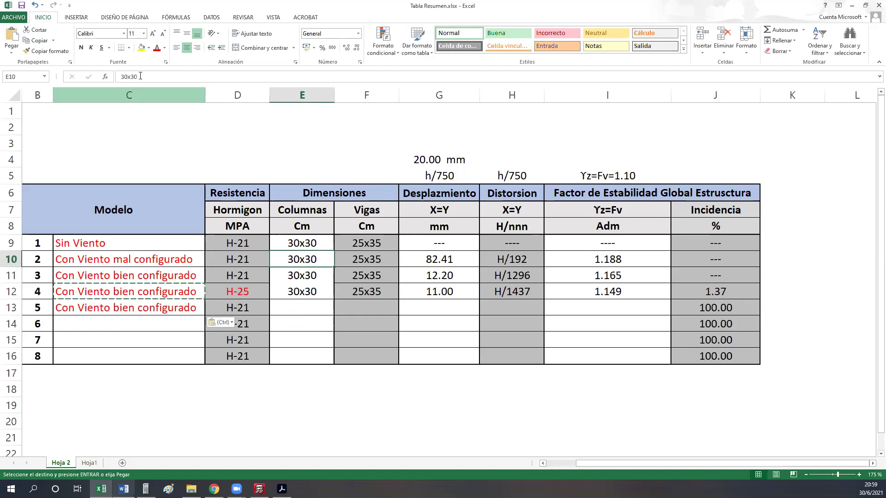
key(Escape)
click(279, 275)
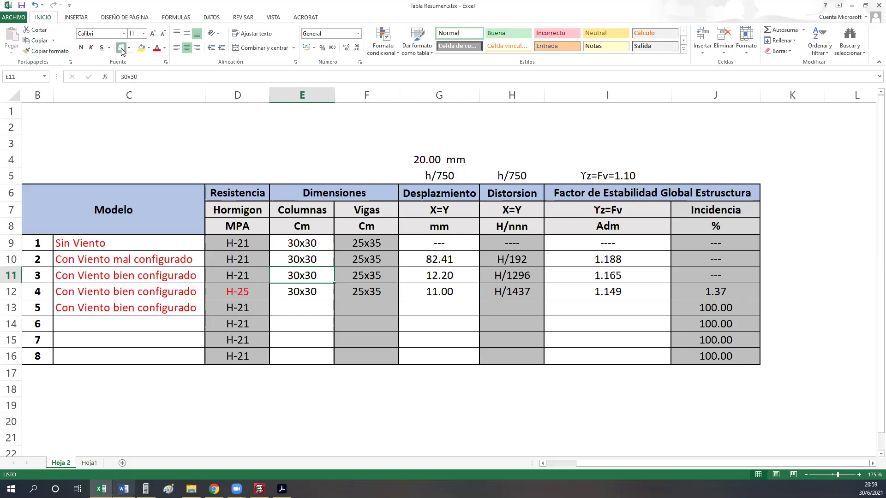
click(338, 337)
- Enter 35x35 as model 5's Columnas dimension and 25x35 as its Vigas dimension
click(300, 323)
click(298, 308)
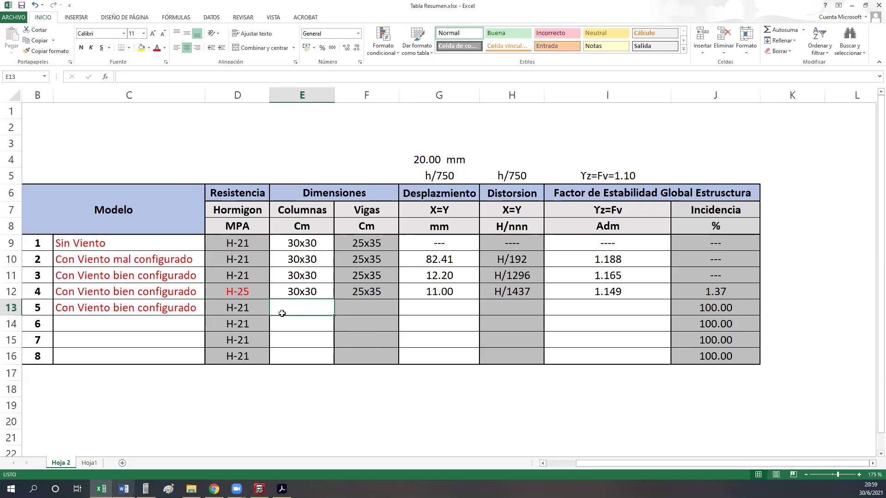
text(35)
text(x35)
key(Tab)
text(25/35)
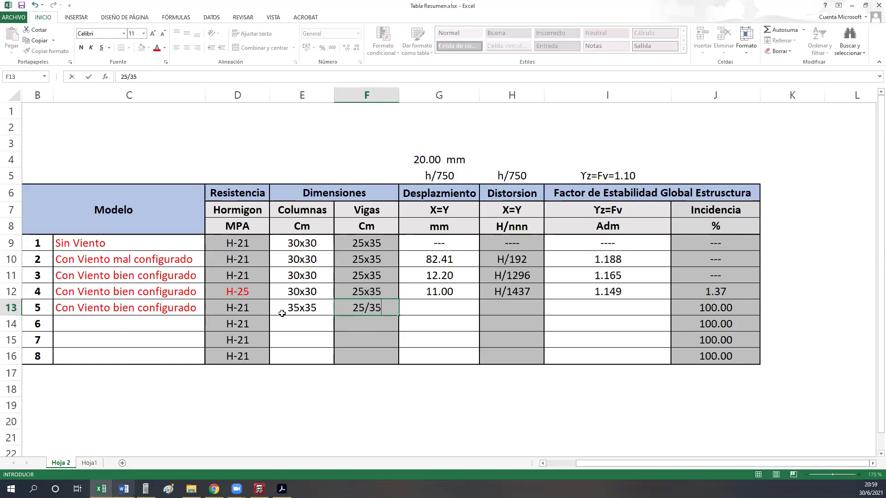
key(BackSpace)
key(BackSpace)
key(BackSpace)
text(x35)
key(Tab)
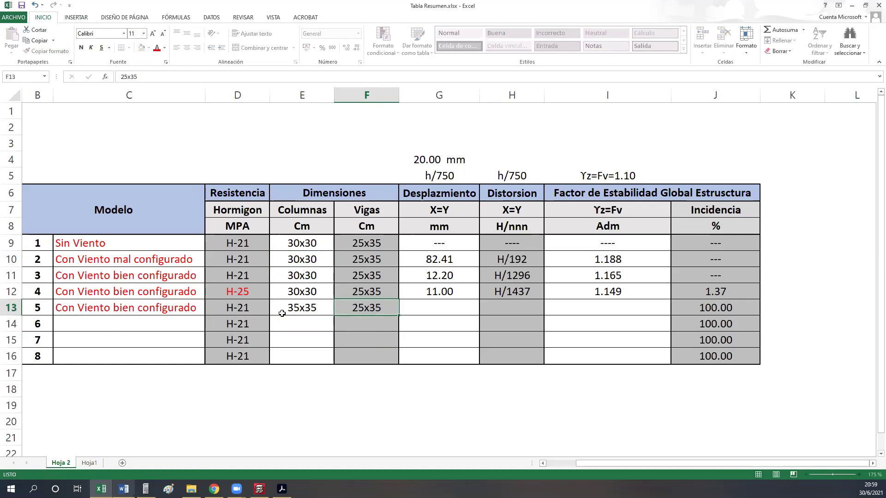
- Check model 5's concrete strength cell and save the summary workbook
key(Left)
key(Left)
key(Left)
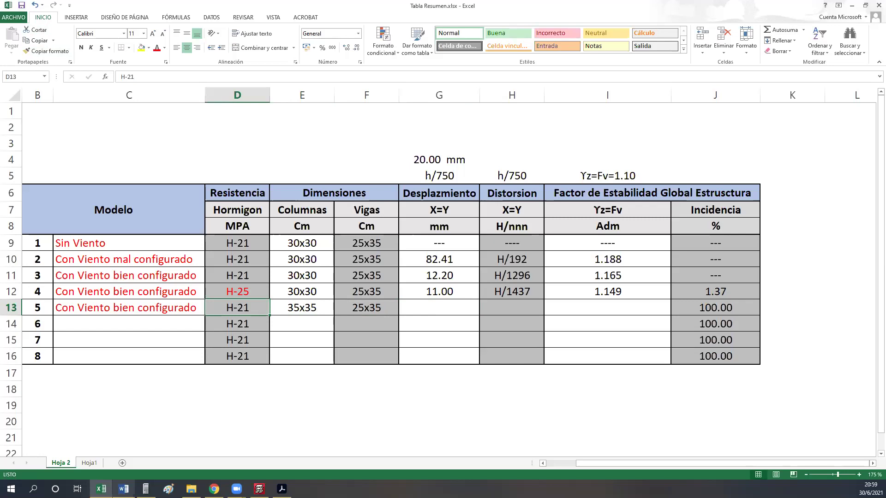
click(20, 7)
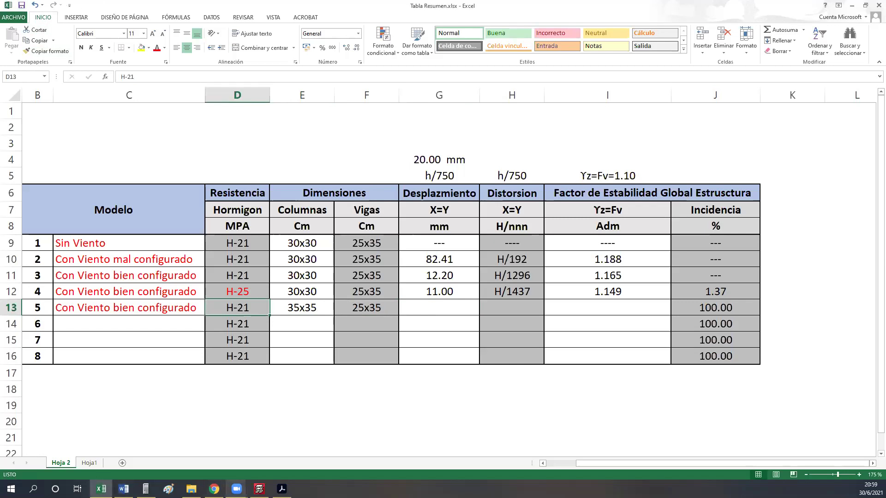
- Switch to CYPECAD and close the global stability report and the Listados dialog
click(259, 489)
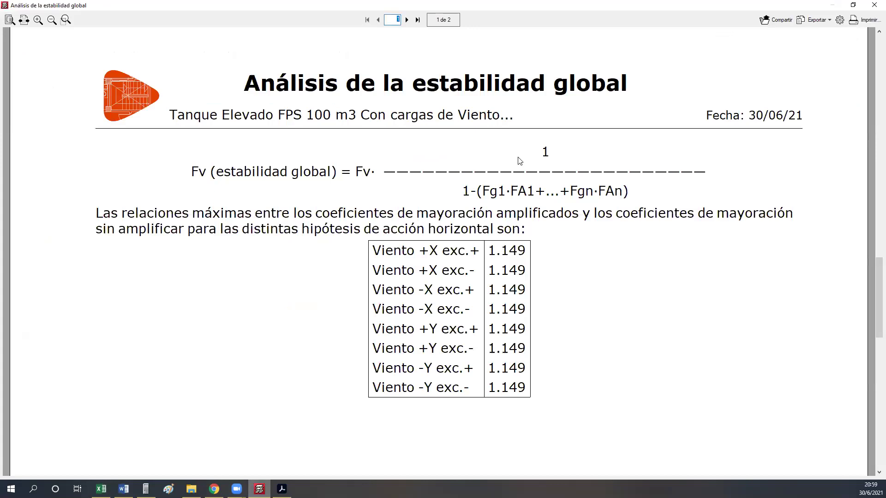
click(874, 5)
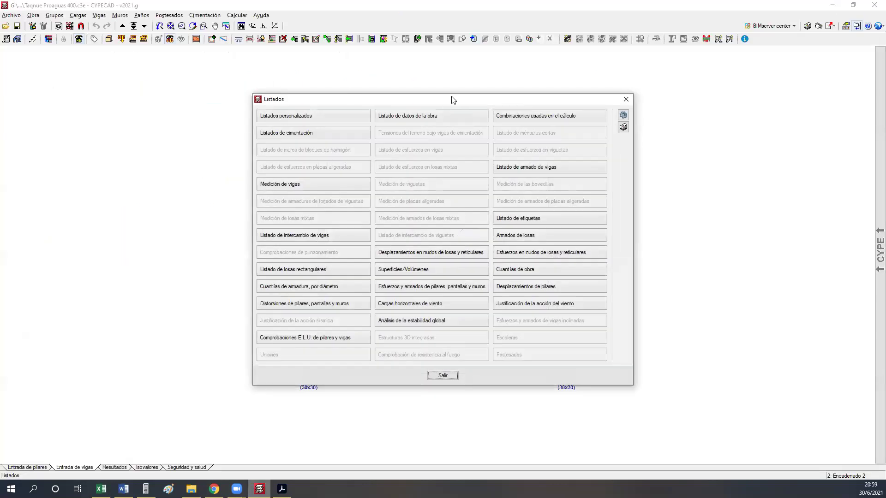
click(626, 99)
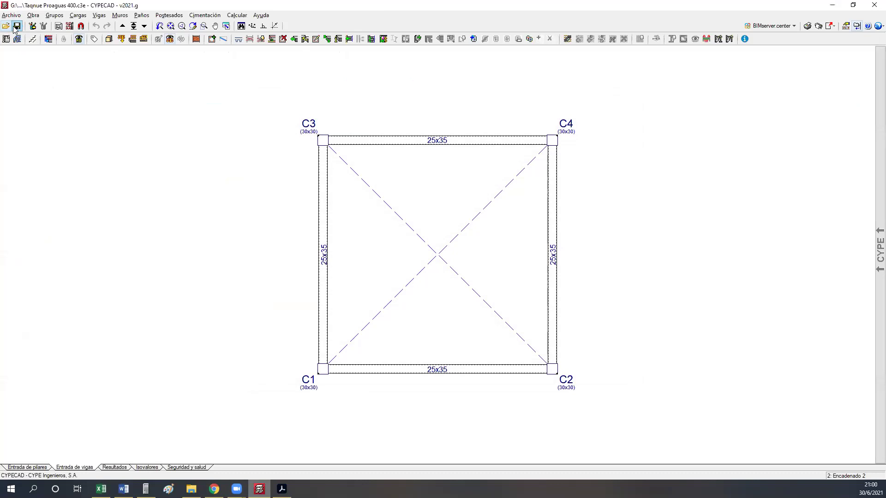
- In the project file manager, copy the project Taqnue Proaguas 300 as Taqnue Proaguas 500.c3e
click(6, 26)
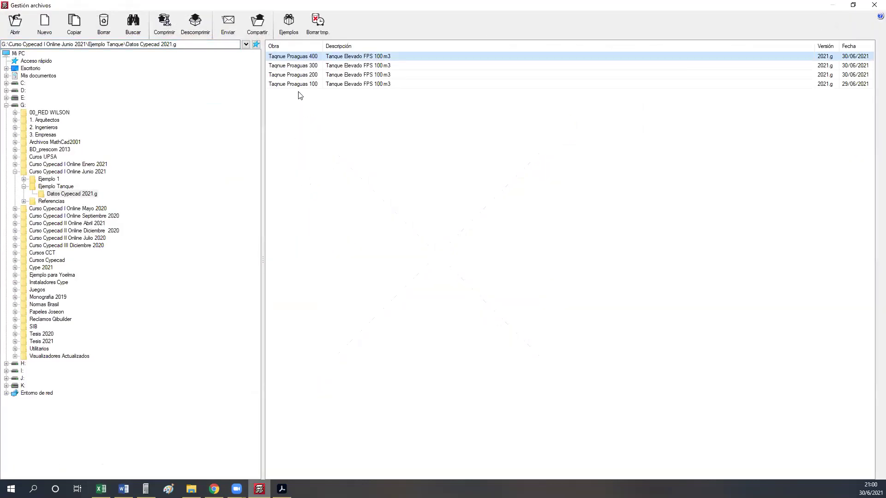
click(303, 66)
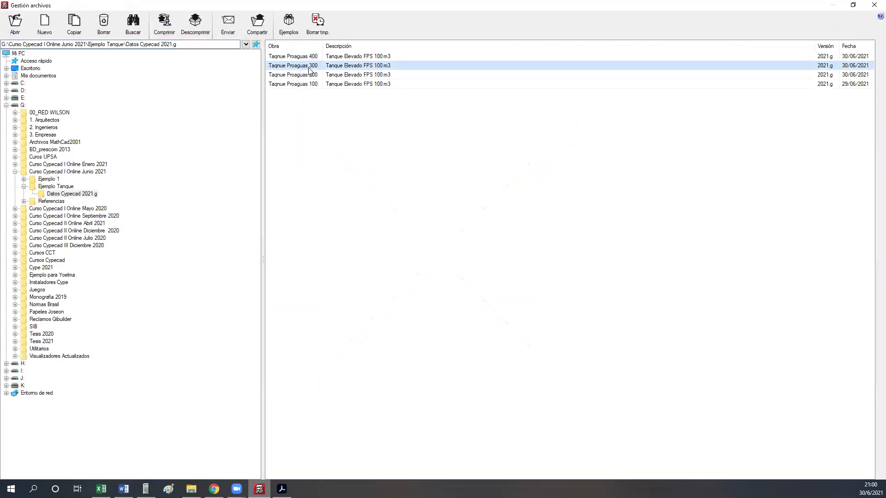
click(74, 23)
click(109, 213)
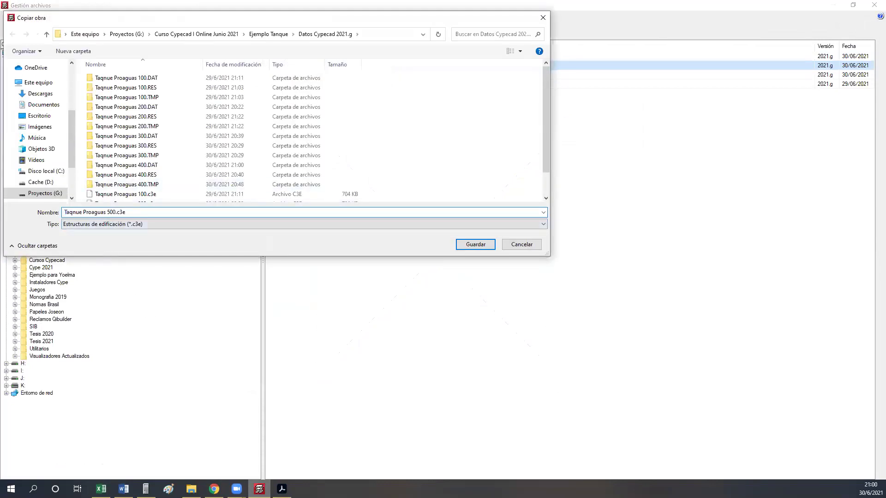
click(461, 248)
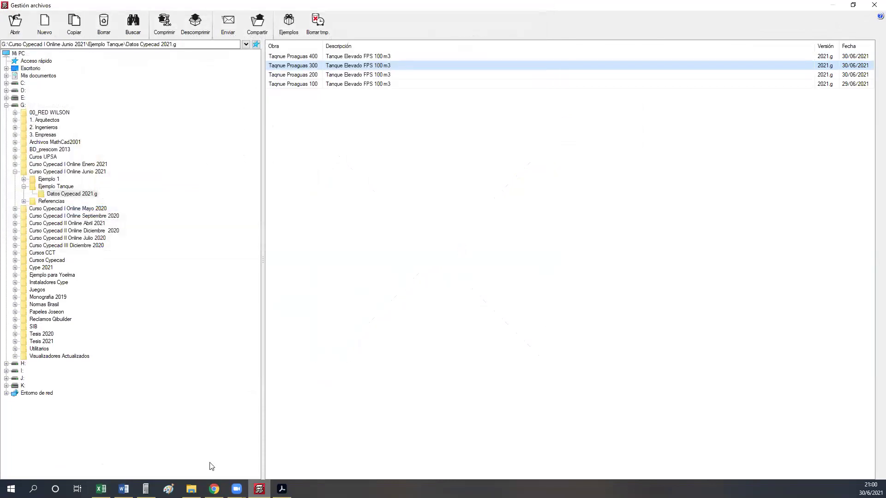
- In the Excel table, make model 5's 35x35 columns bold red and model 4's H-25 bold
click(101, 489)
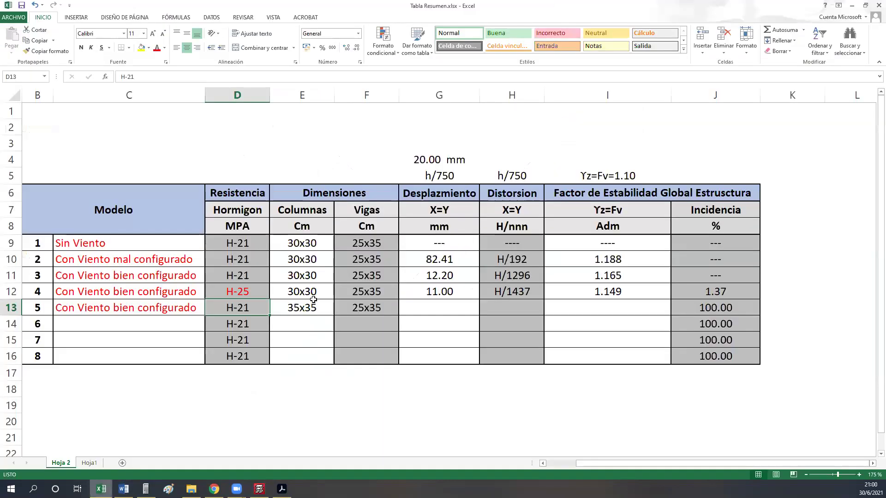
click(294, 310)
click(158, 49)
click(81, 47)
click(224, 290)
click(82, 48)
click(156, 125)
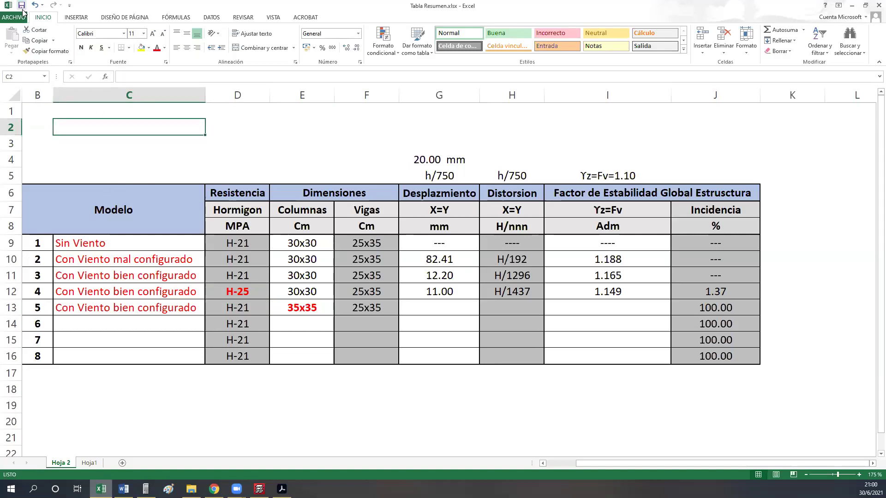
- Review model 4's highlighted concrete strength against model 5's description and highlighted column size
click(236, 294)
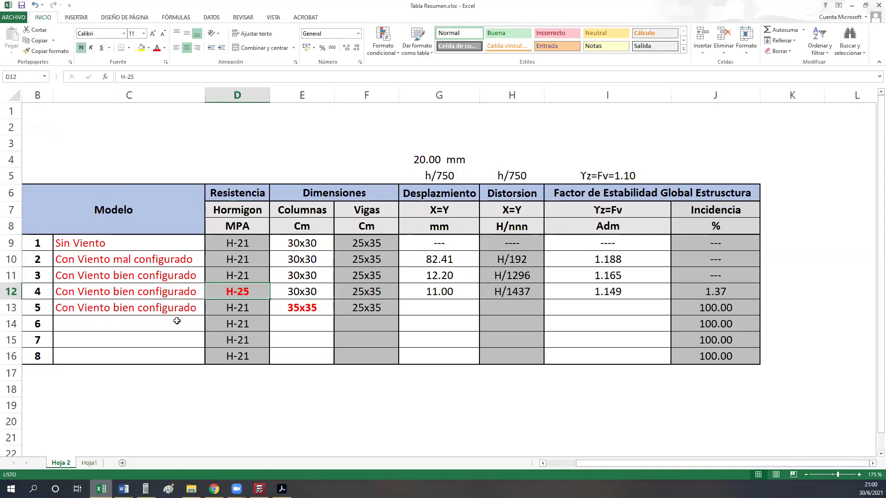
click(114, 308)
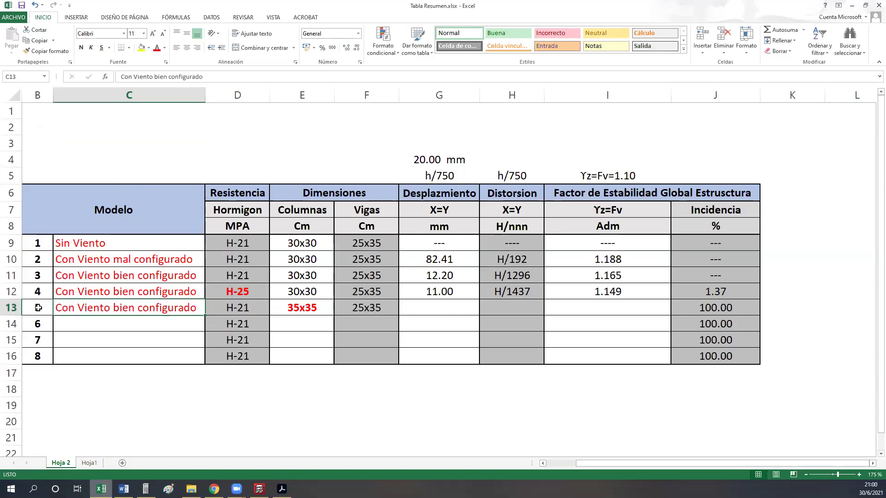
click(292, 309)
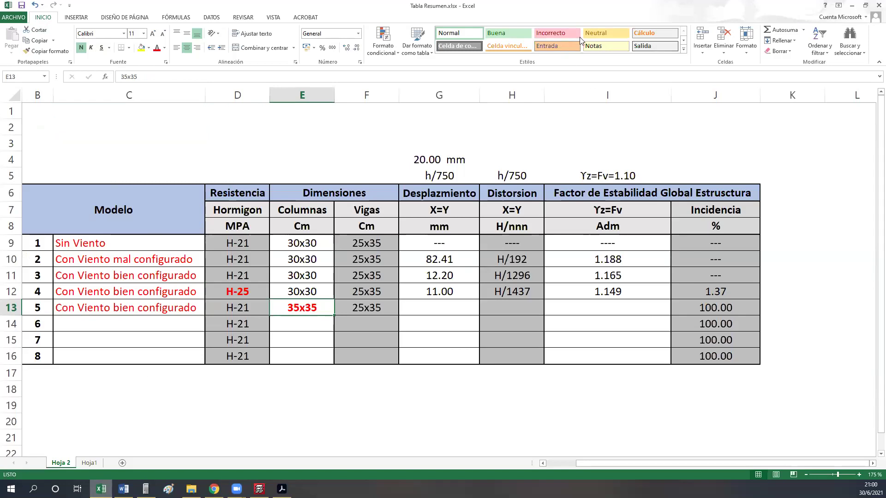
- Sketch α/EI in square brackets as a red annotation below the table and clear it
mouse_move(476, 382)
mouse_down()
mouse_move(442, 400)
mouse_move(463, 436)
mouse_up()
mouse_move(495, 393)
mouse_down()
mouse_move(466, 422)
mouse_move(462, 400)
mouse_move(478, 406)
mouse_move(484, 425)
mouse_move(487, 410)
mouse_up()
drag(478, 418, 486, 417)
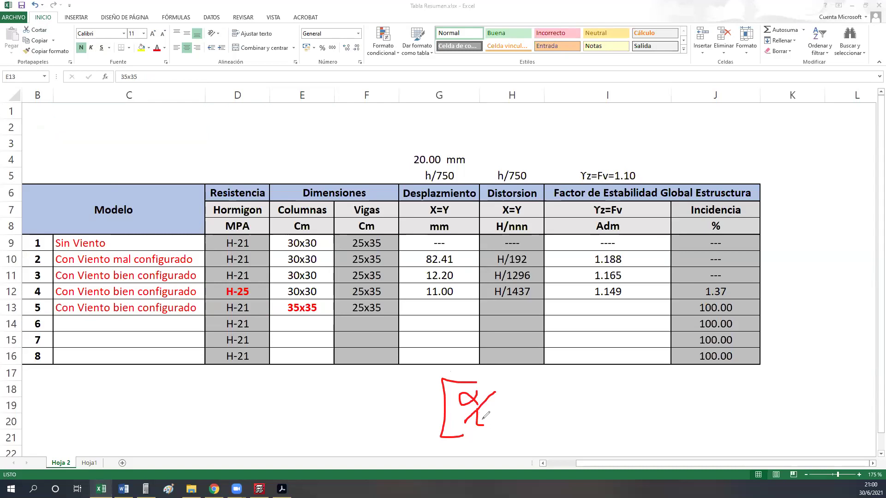
mouse_move(478, 413)
mouse_down()
mouse_move(500, 422)
mouse_move(498, 409)
mouse_move(516, 440)
mouse_move(496, 437)
mouse_up()
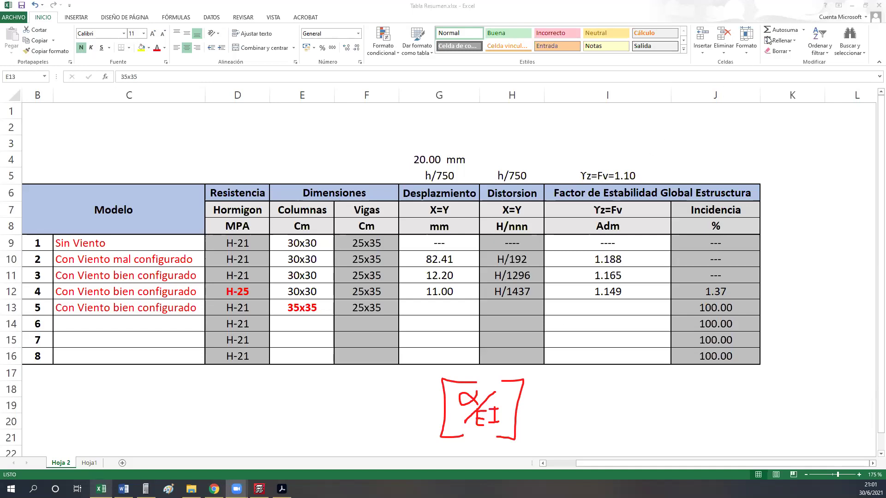
key(Escape)
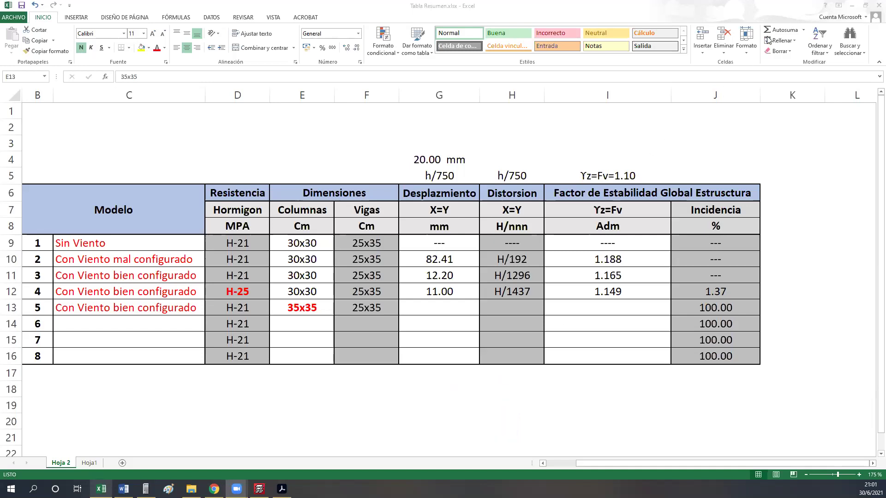
- Switch to the CYPECAD file manager, open the project Taqnue Proaguas 500 and close its calculation error report
click(227, 258)
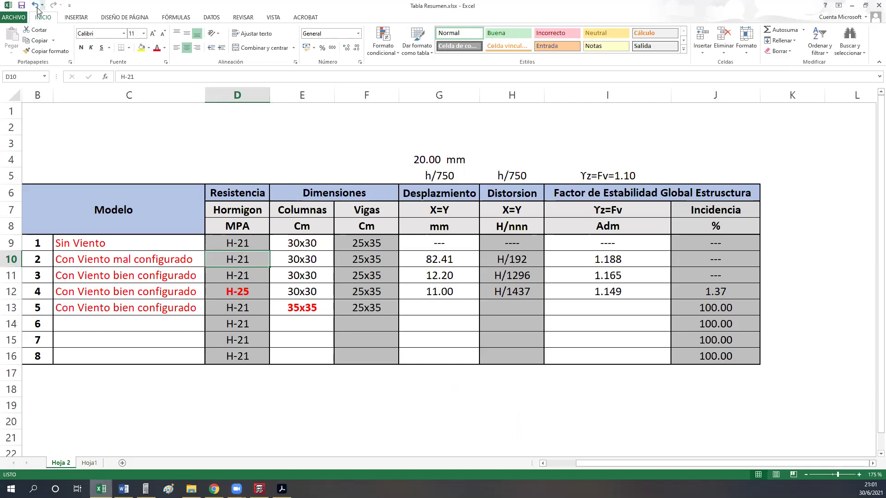
click(259, 489)
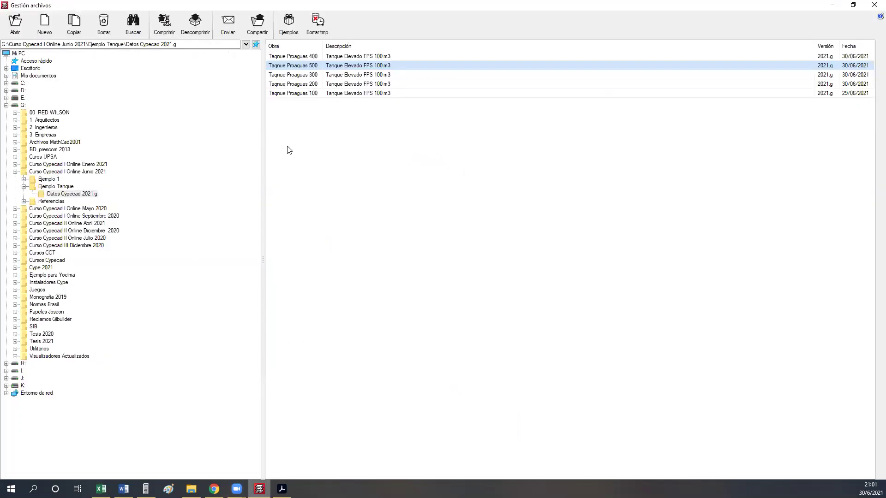
double_click(309, 64)
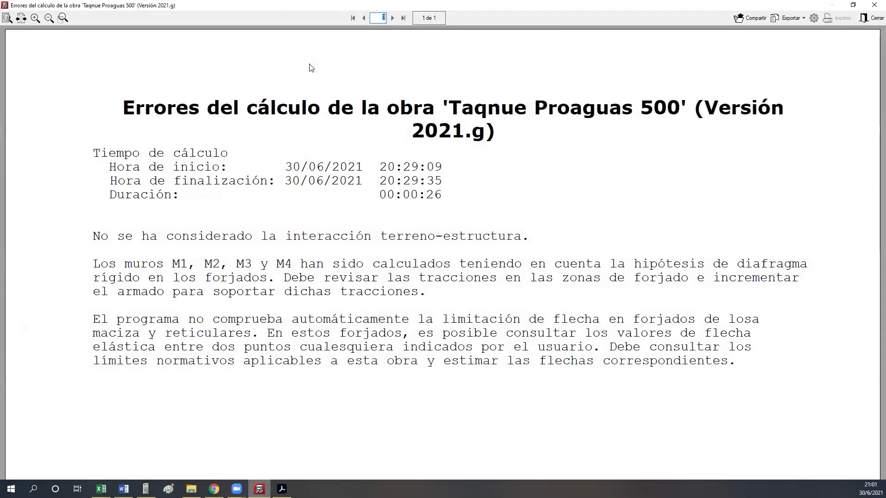
click(867, 18)
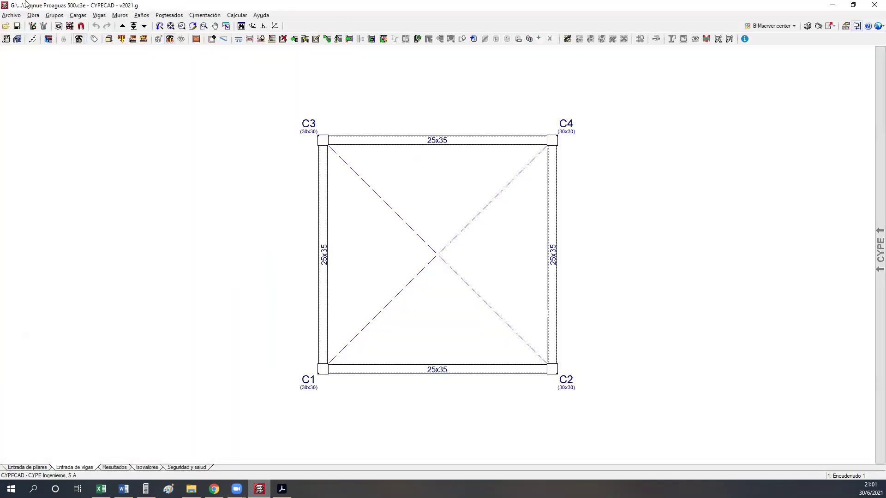
- Check the concrete strengths assigned to slabs, foundation, columns and walls in the project's general data
click(34, 15)
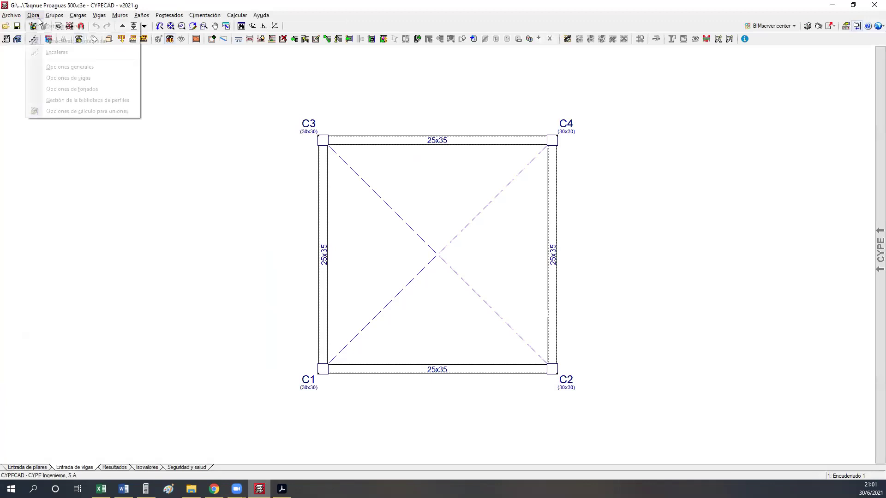
click(60, 26)
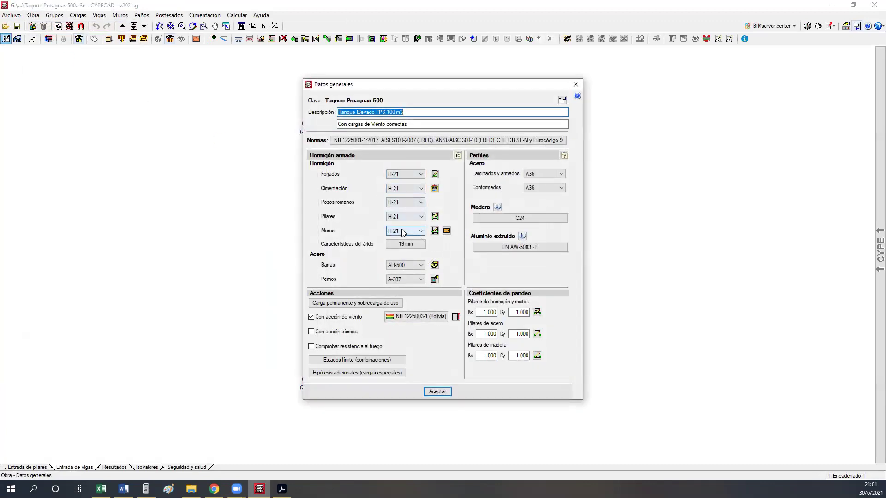
click(437, 393)
- Go to the column entry view and hide the dimension lines in the plan
click(27, 467)
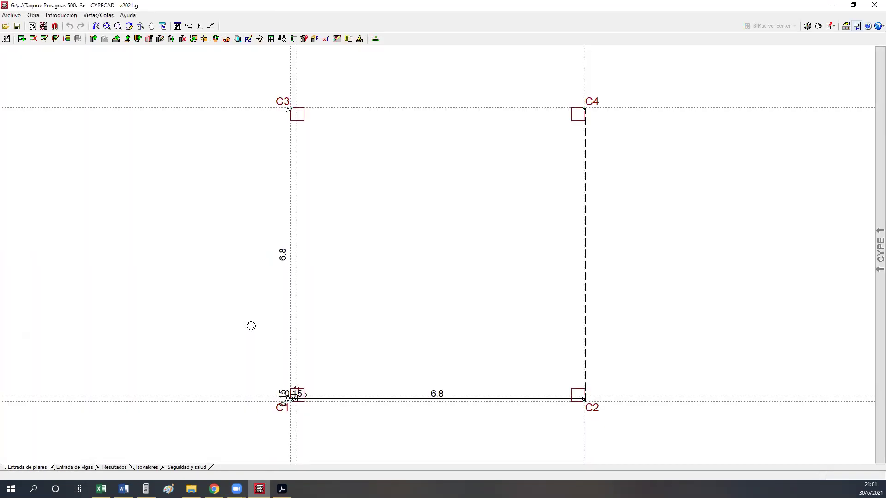
click(98, 14)
click(115, 37)
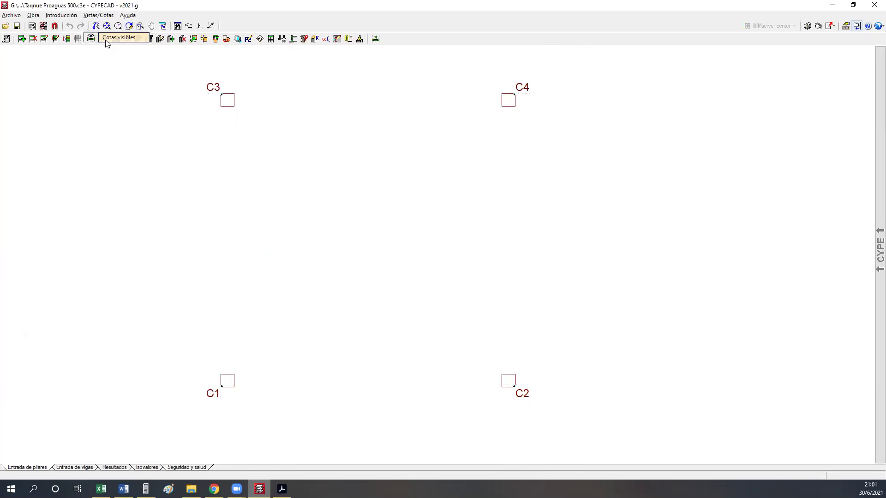
- Set column C1's X and Y widths to 35 cm from Encadenado 1 to Base Tanque, accepting the loss of calculated results
click(160, 39)
click(218, 379)
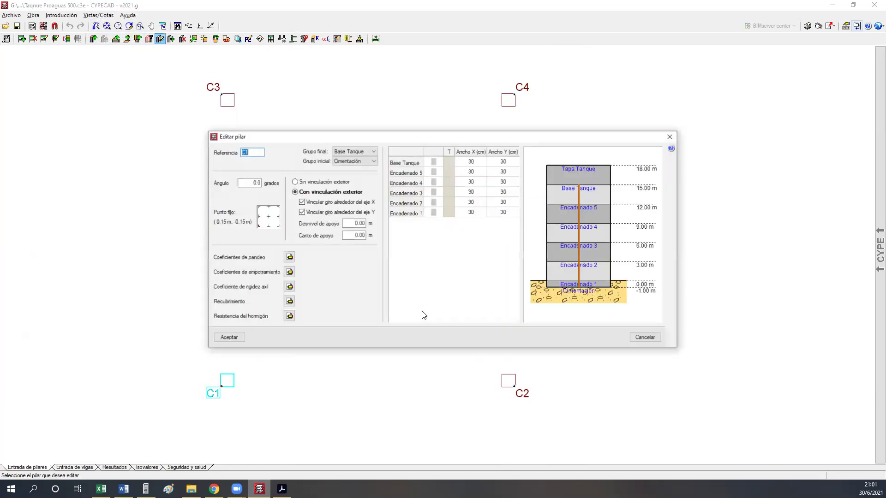
click(466, 164)
text(35)
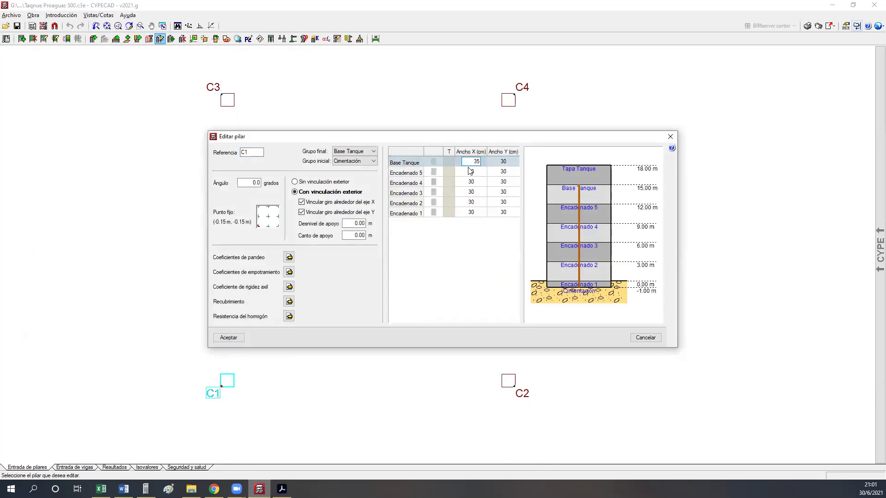
click(495, 161)
text(35)
click(497, 172)
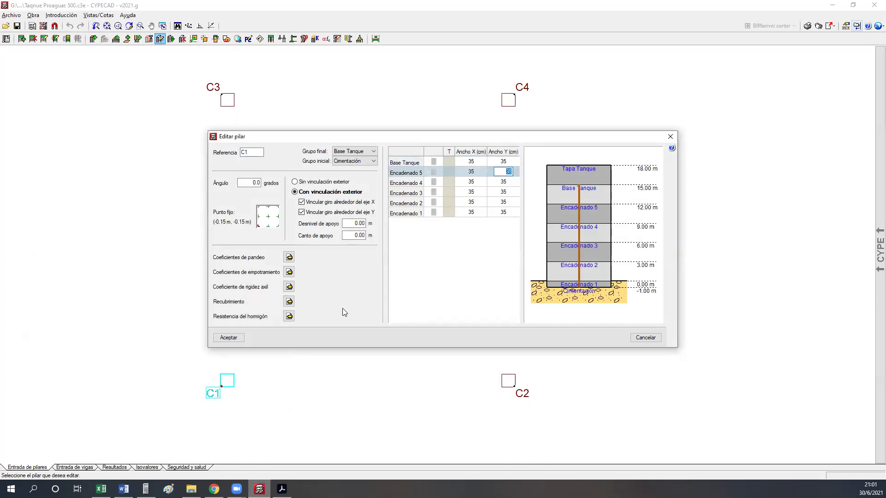
click(230, 338)
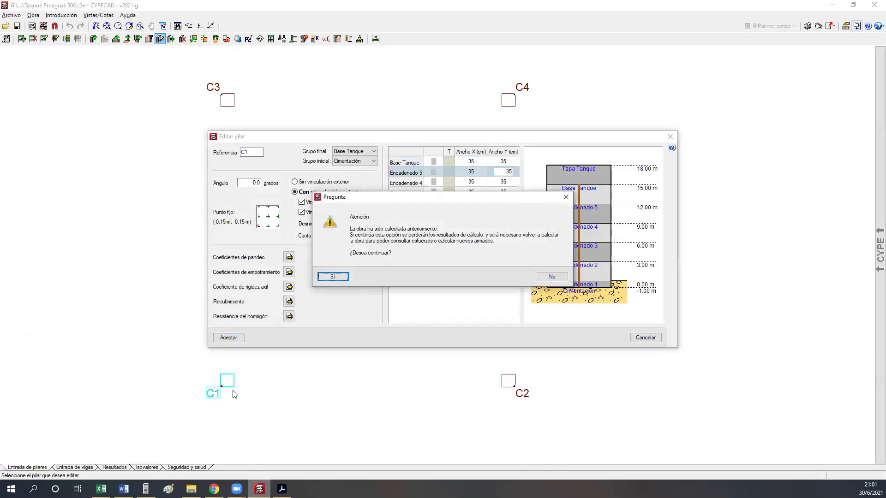
click(325, 281)
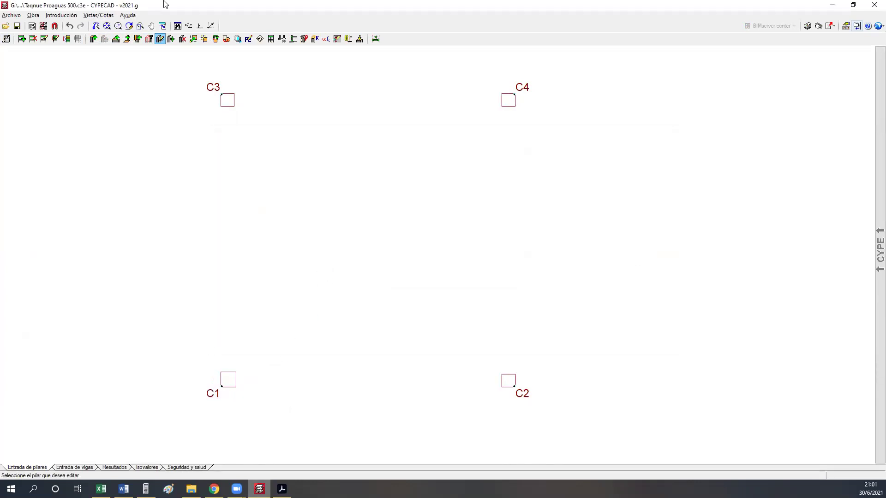
- Set up a copy of column C1's data with only the initial and final group and the dimensions included
click(61, 16)
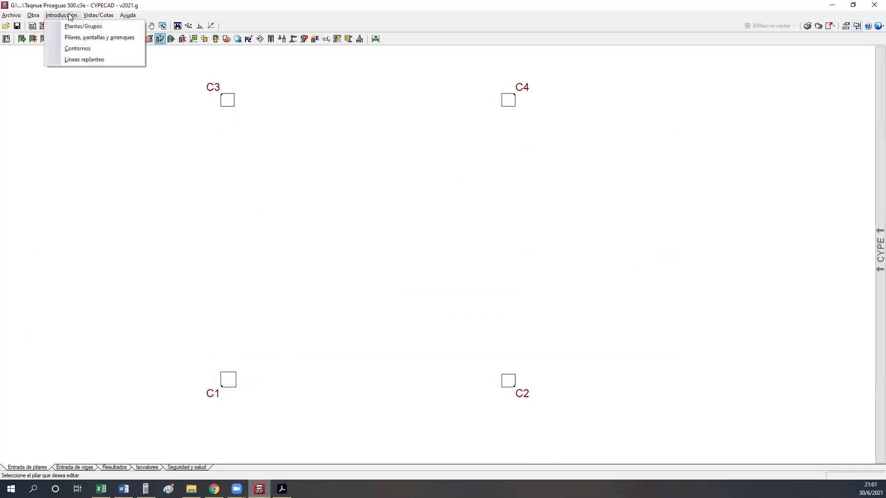
click(81, 38)
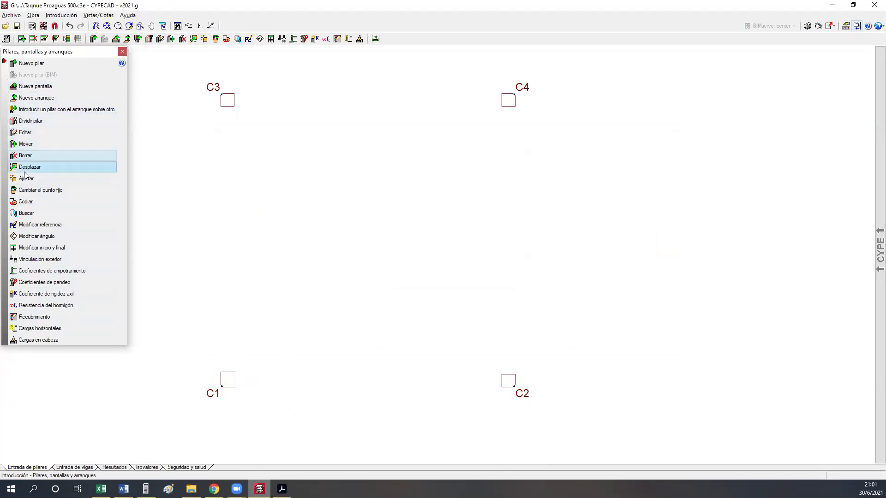
click(26, 202)
click(228, 379)
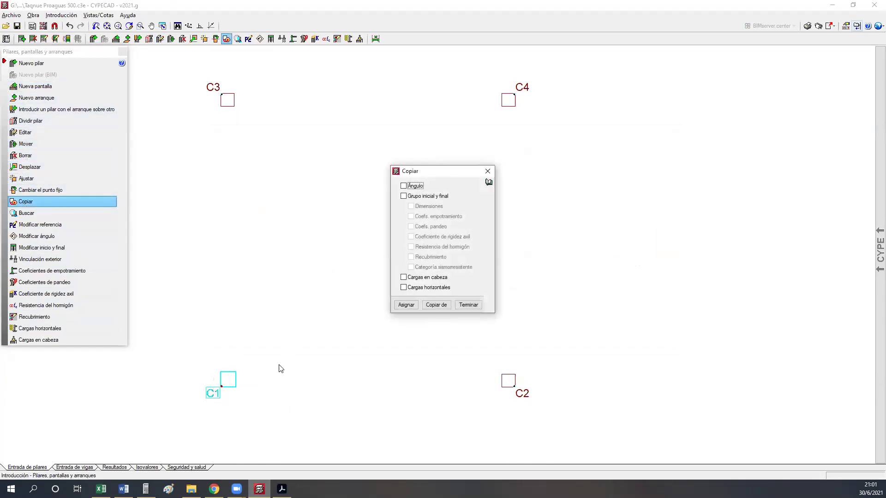
click(423, 197)
click(424, 206)
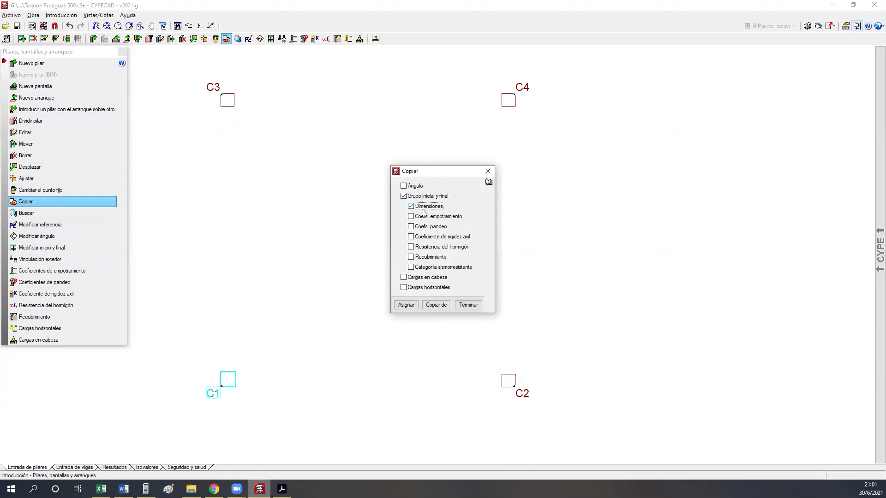
click(406, 305)
- Assign C1's copied data to columns C2, C3 and C4 and finish the copy
click(583, 425)
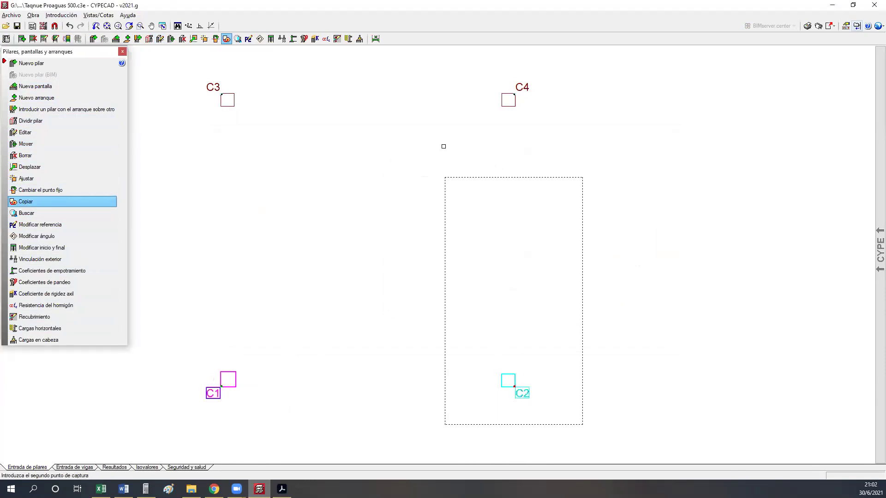
click(441, 86)
click(417, 186)
click(177, 65)
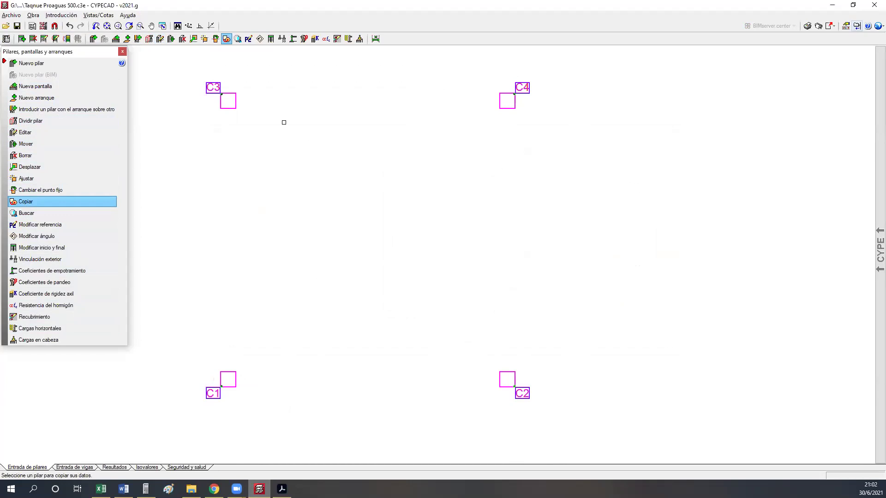
right_click(374, 208)
click(469, 303)
- Examine the column sizes in the beam entry plan, including the fixed corner of column C3
click(83, 468)
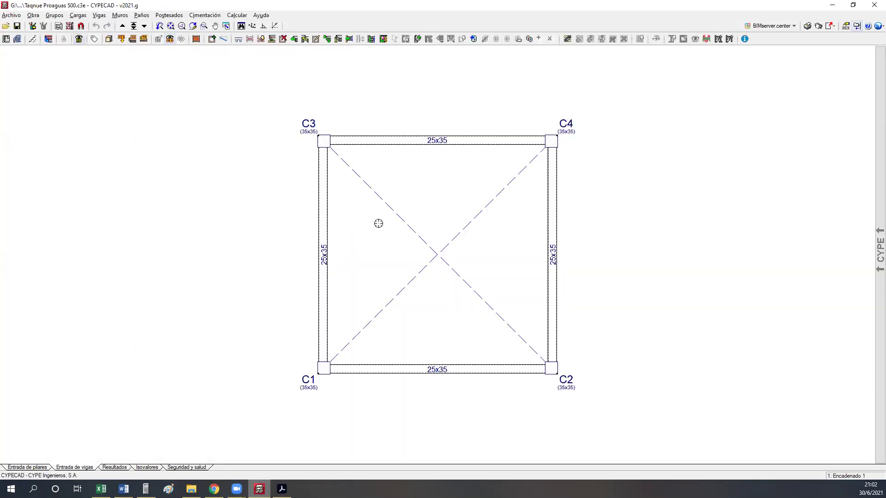
scroll(425, 214, up, 3)
scroll(216, 105, up, 2)
middle_drag(215, 104, 223, 183)
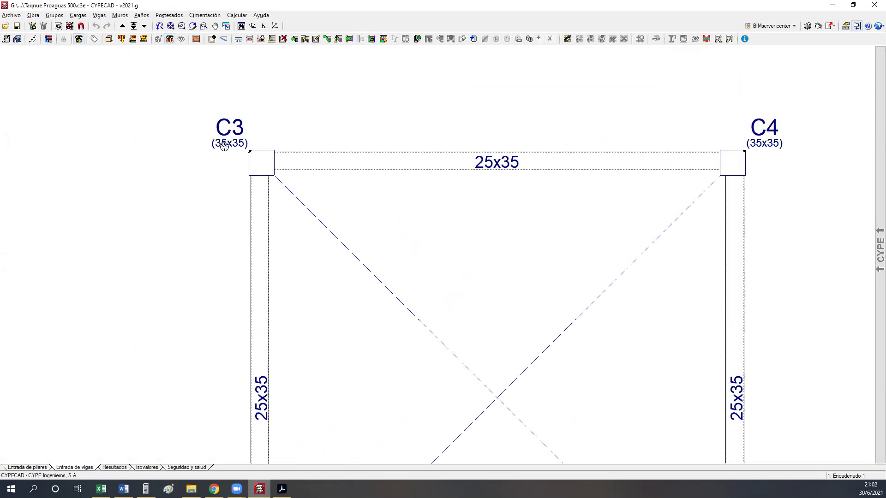
scroll(367, 130, down, 4)
middle_drag(295, 194, 247, 185)
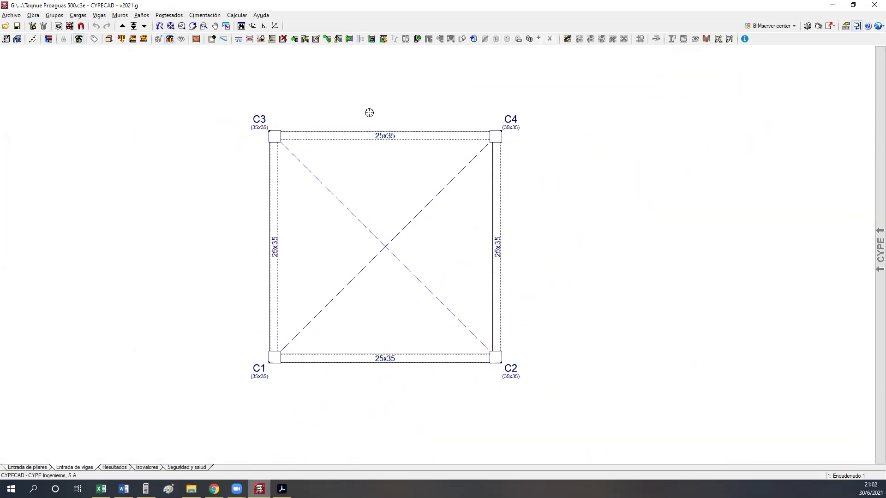
scroll(286, 172, up, 3)
scroll(263, 120, up, 5)
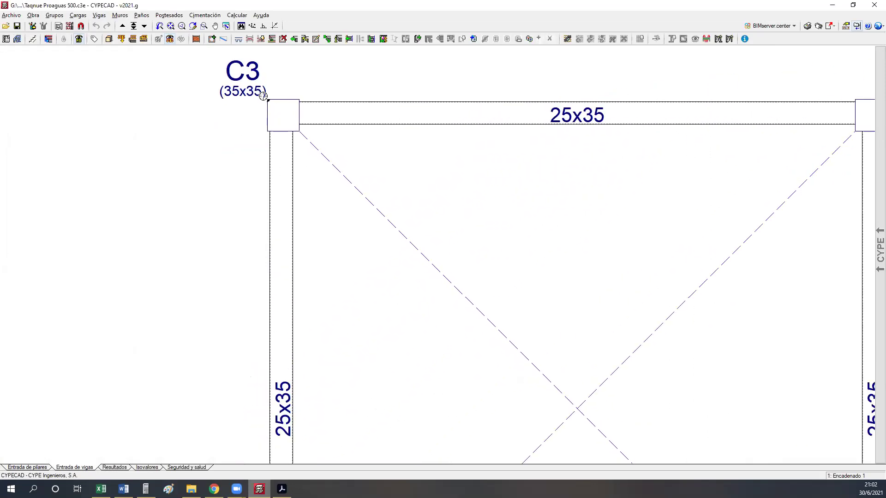
middle_drag(273, 74, 287, 142)
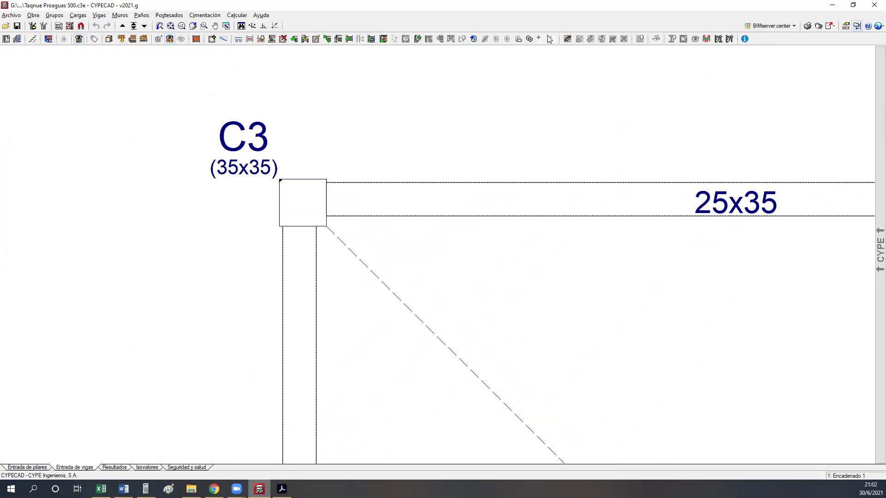
- Annotate column C3 with a red dot on its fixed corner and horizontal, vertical and diagonal growth arrows, and clear them
click(287, 186)
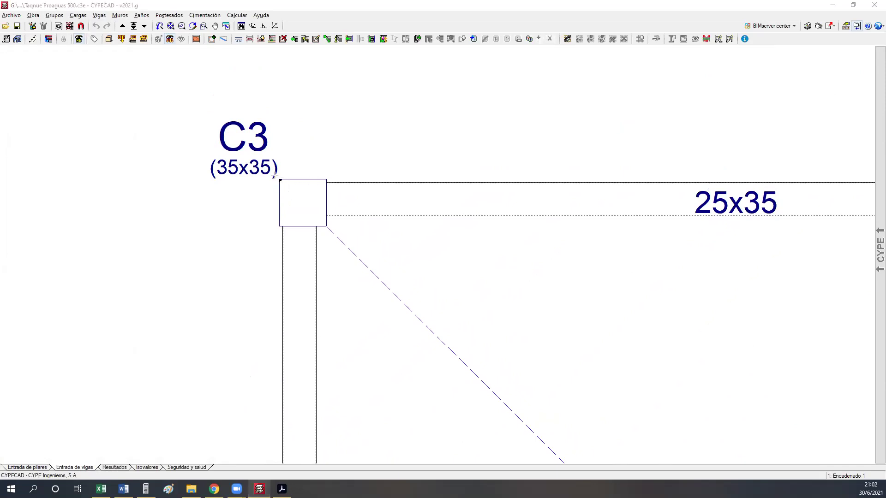
click(279, 180)
drag(286, 176, 336, 175)
drag(276, 186, 276, 227)
drag(283, 185, 325, 224)
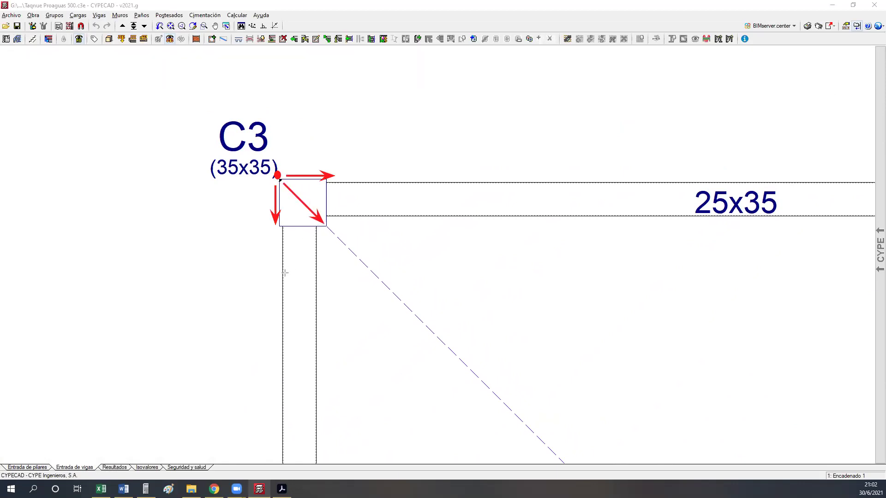
key(ctrl+z)
key(ctrl+z)
key(Escape)
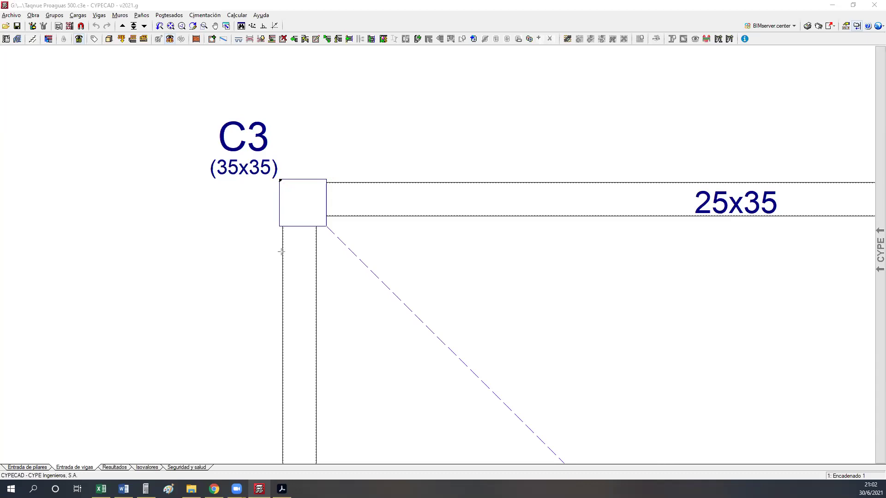
- Calculate the whole structure including the foundation and close the calculation error report
scroll(197, 167, down, 2)
click(237, 16)
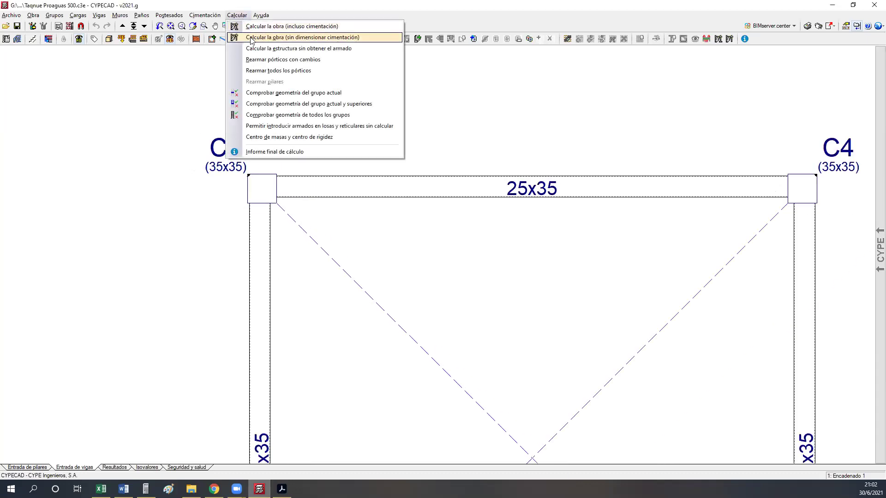
click(261, 25)
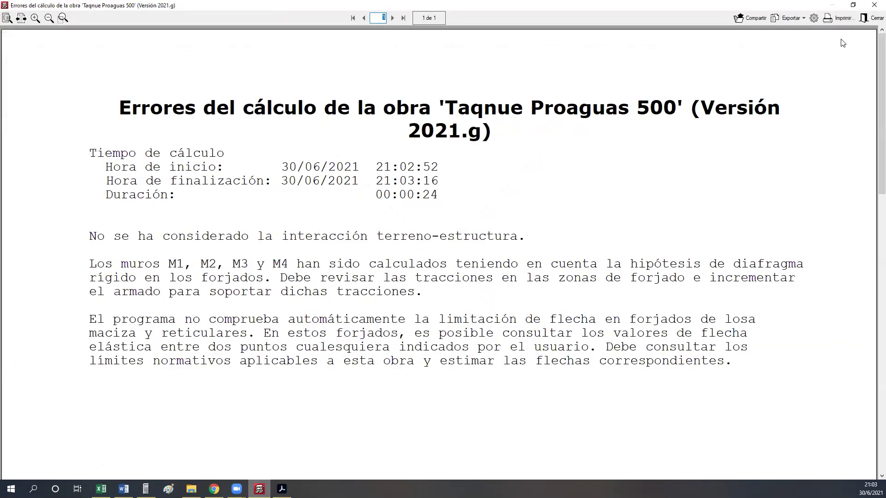
click(862, 21)
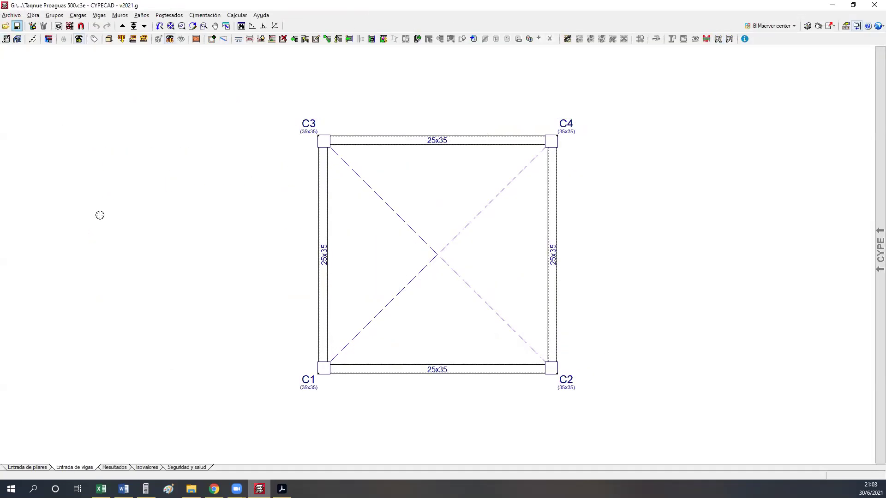
- In the results, open the maximum distortion report for column C1 and examine its maximum total drift table
click(114, 468)
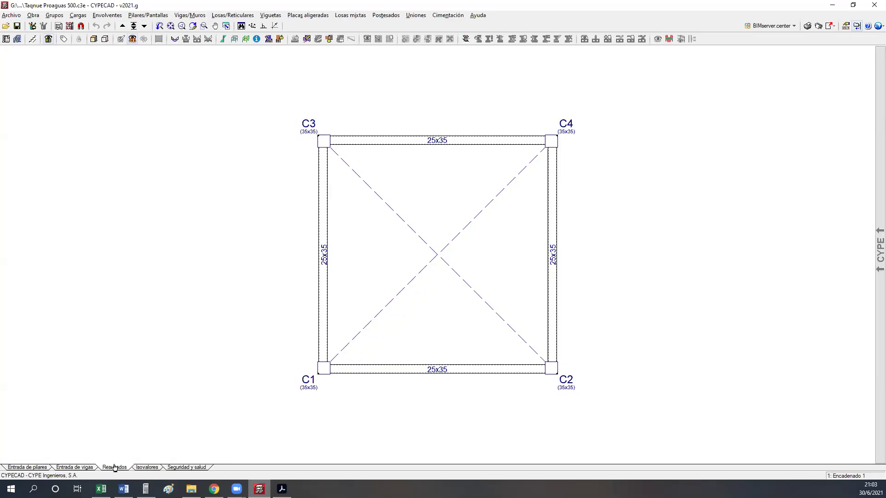
click(147, 16)
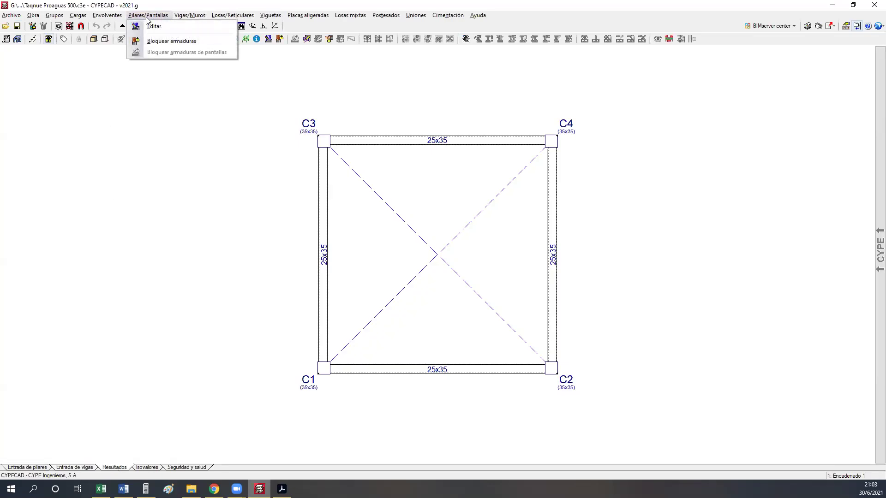
mouse_move(107, 15)
click(122, 187)
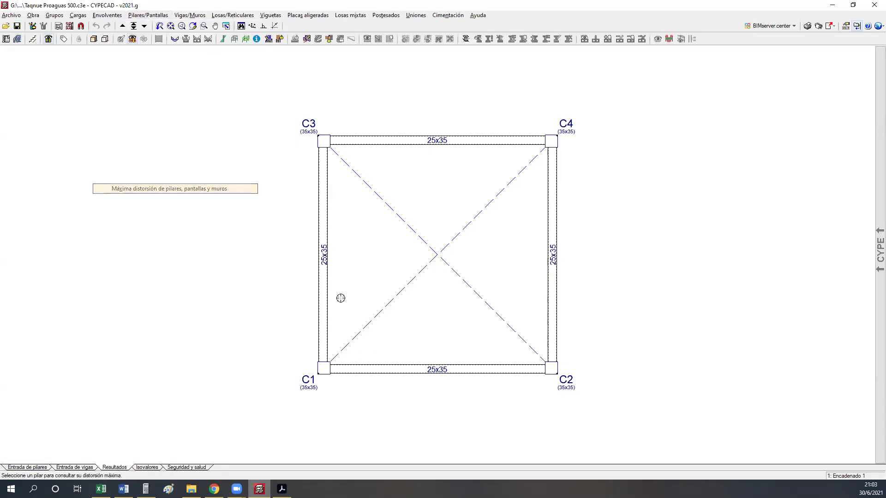
click(325, 368)
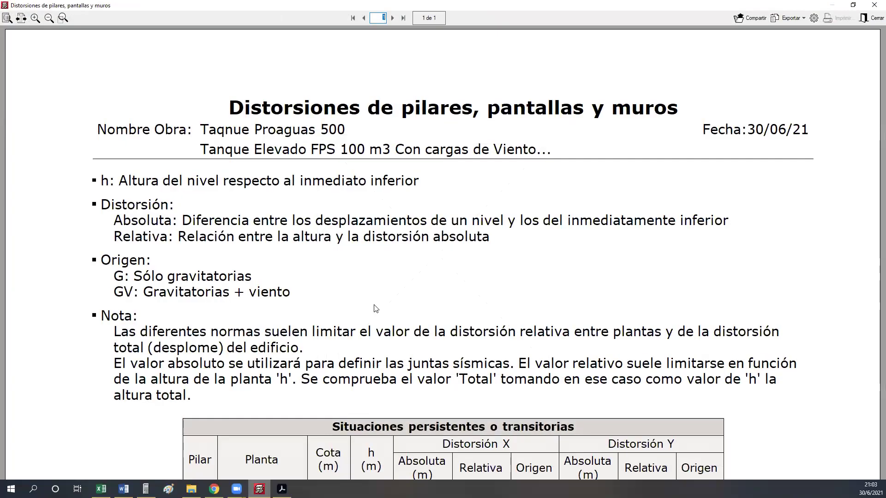
scroll(376, 309, down, 3)
scroll(386, 314, down, 15)
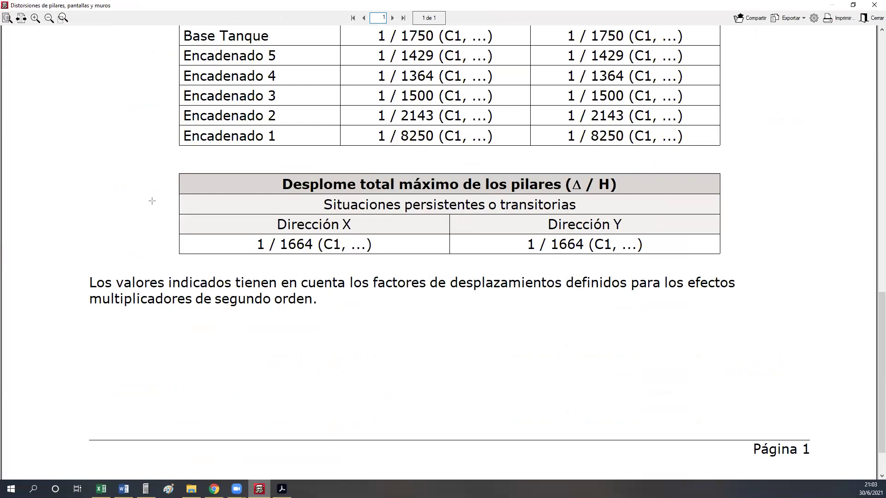
- Mark the maximum total drift table, switch to Excel, enter H/1664 as model 5's distortion and compare it with the models above
drag(167, 169, 733, 260)
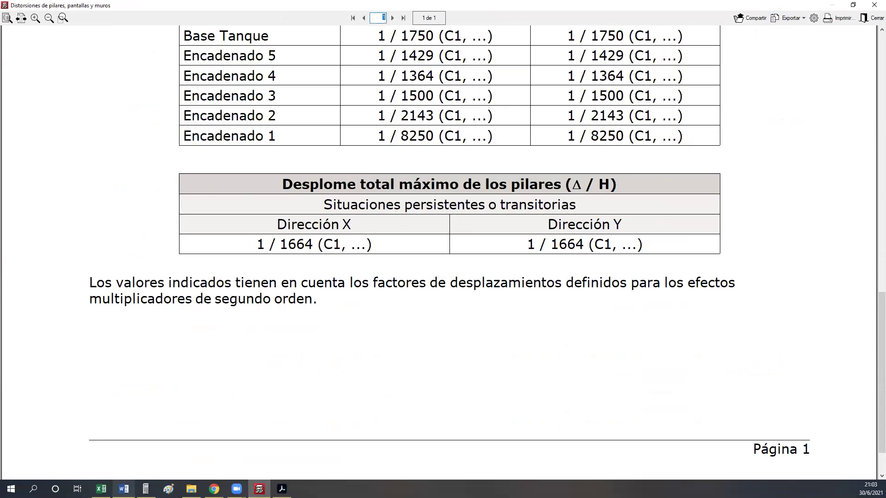
click(101, 489)
click(499, 311)
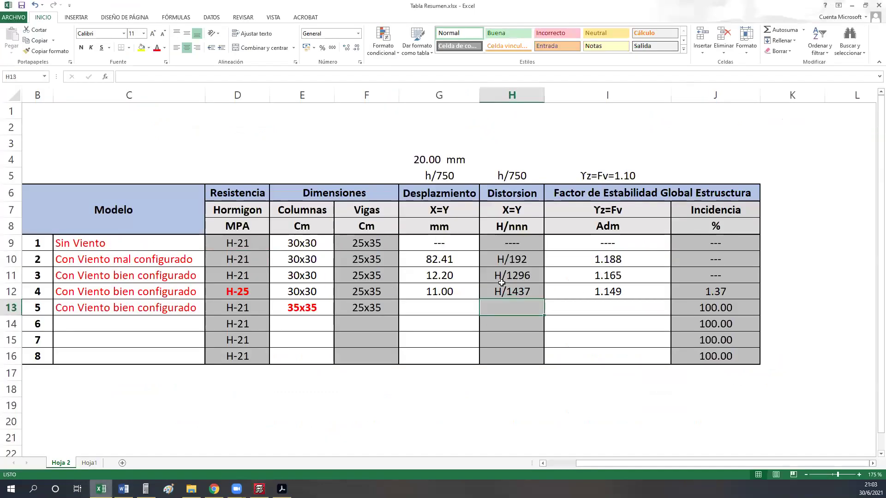
text(H/1664)
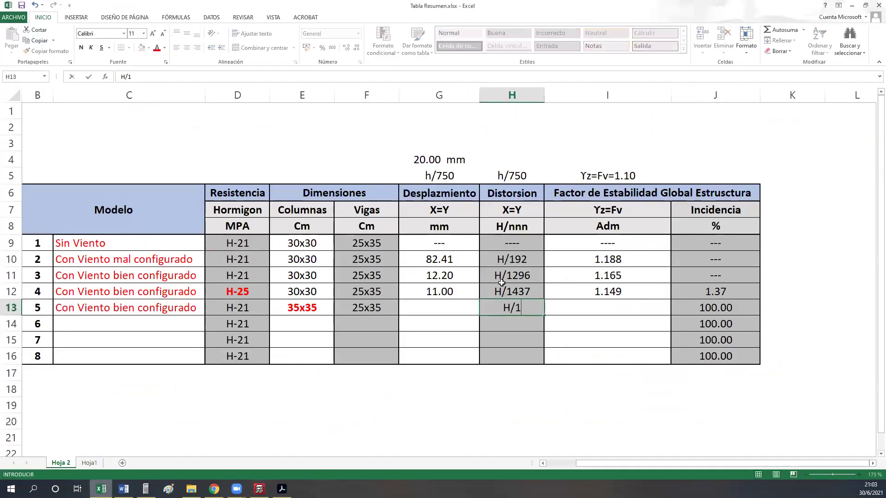
key(Return)
key(Up)
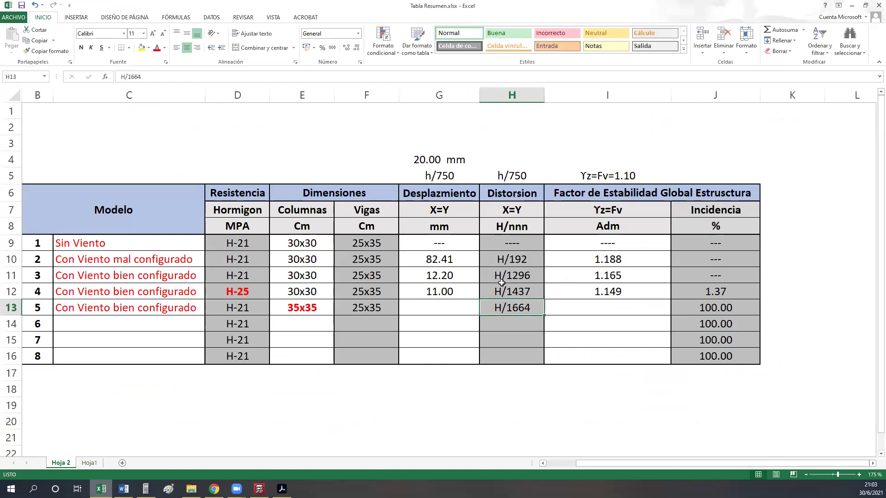
key(Up)
key(Up)
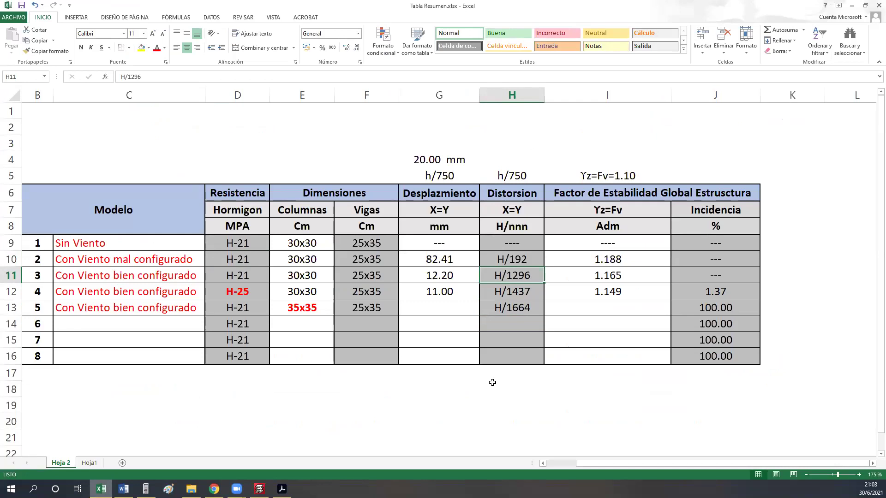
key(Down)
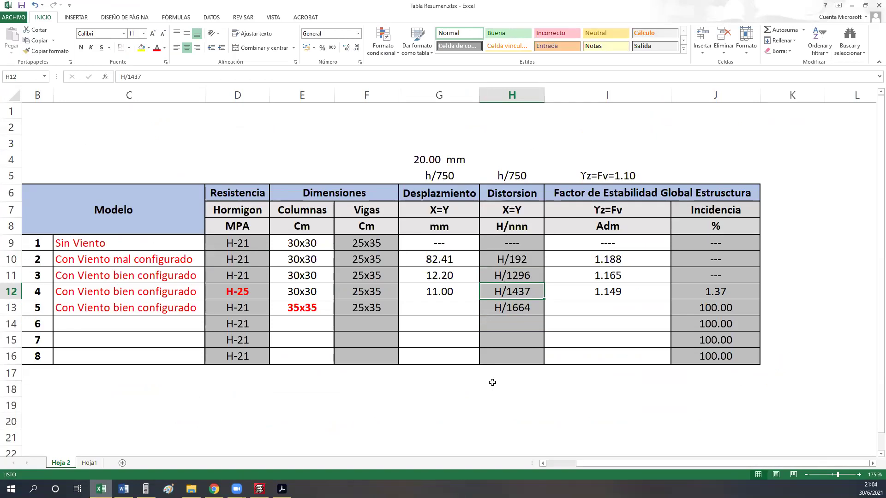
key(Down)
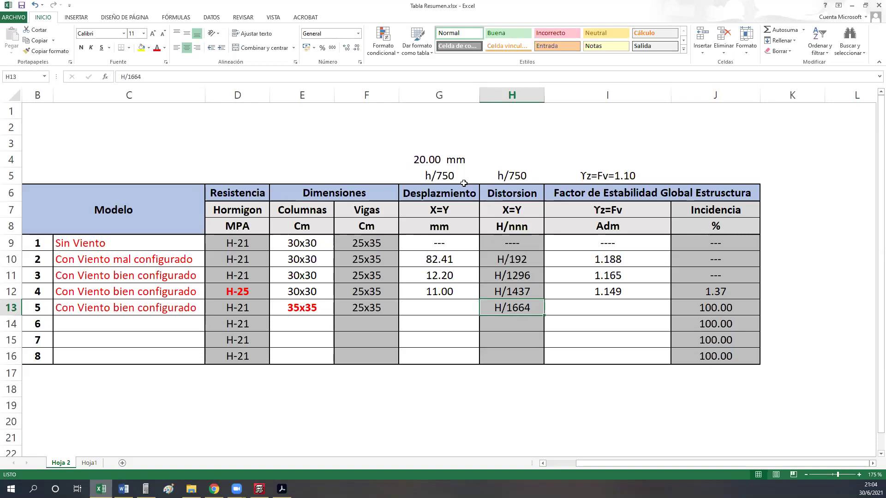
- Back in CYPECAD, close the distortion report, open the maximum displacements report for column C1, read it and close it
click(260, 489)
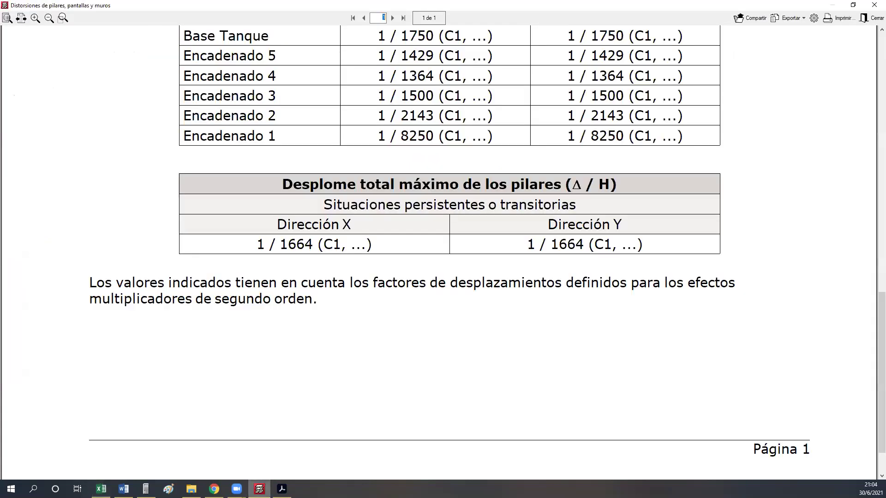
click(873, 19)
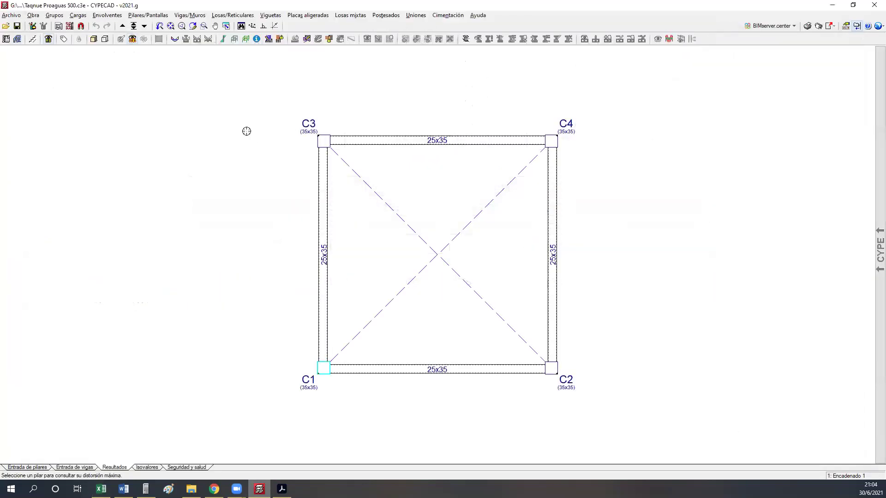
click(144, 16)
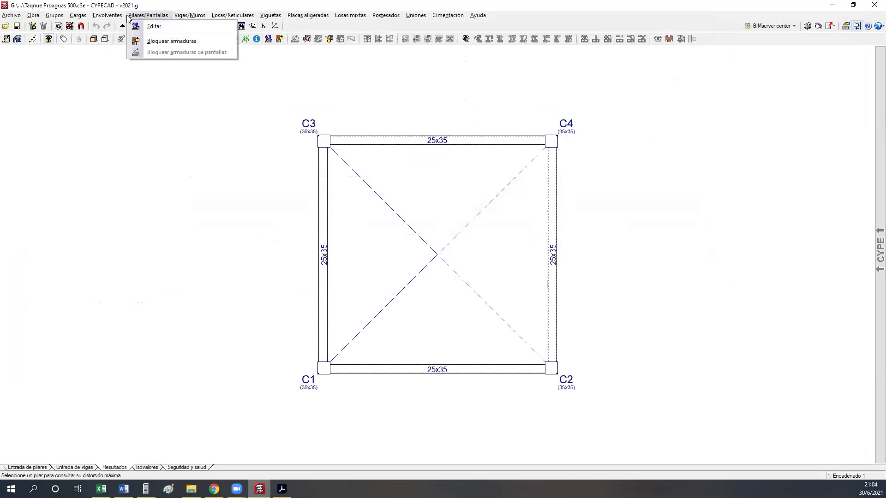
mouse_move(107, 15)
click(119, 178)
click(323, 368)
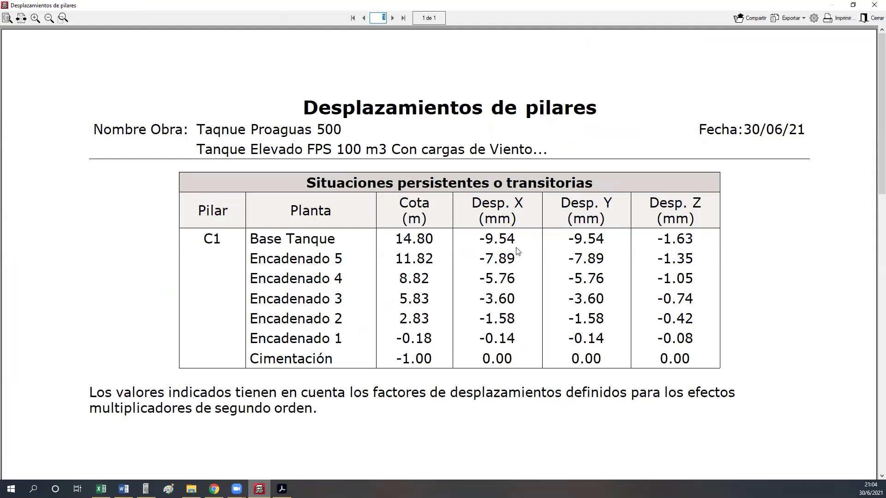
click(873, 19)
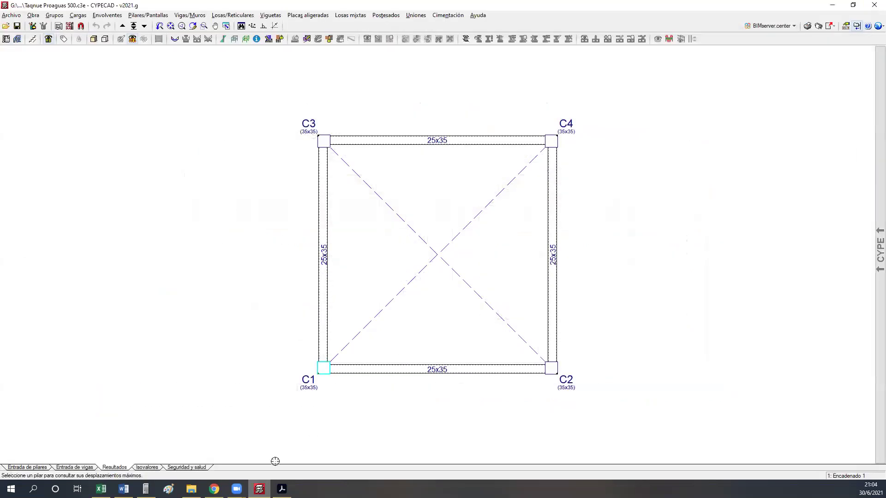
- In the Excel table, enter 9.54 mm as model 5's displacement and select its global stability factor cell
click(101, 489)
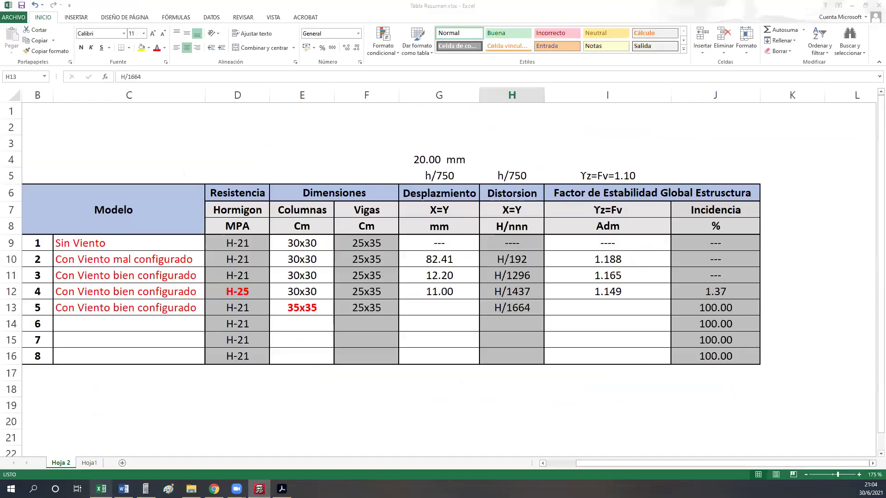
click(446, 290)
click(439, 306)
text(9.54)
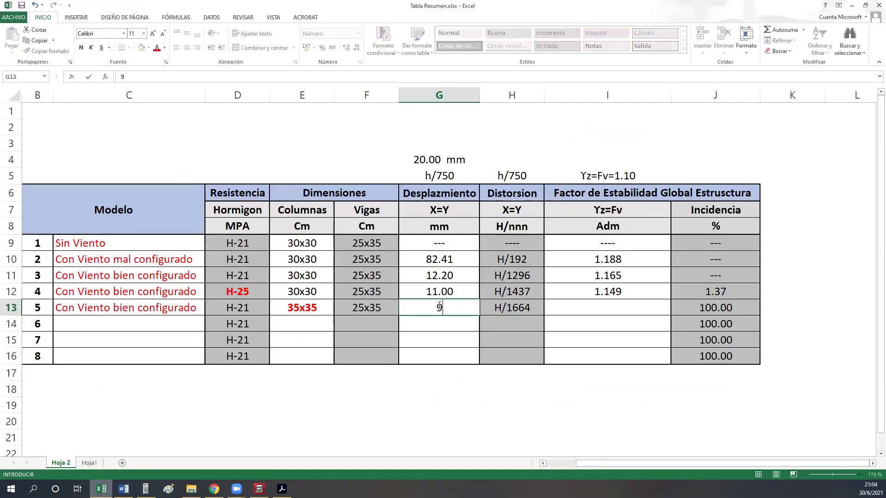
key(Return)
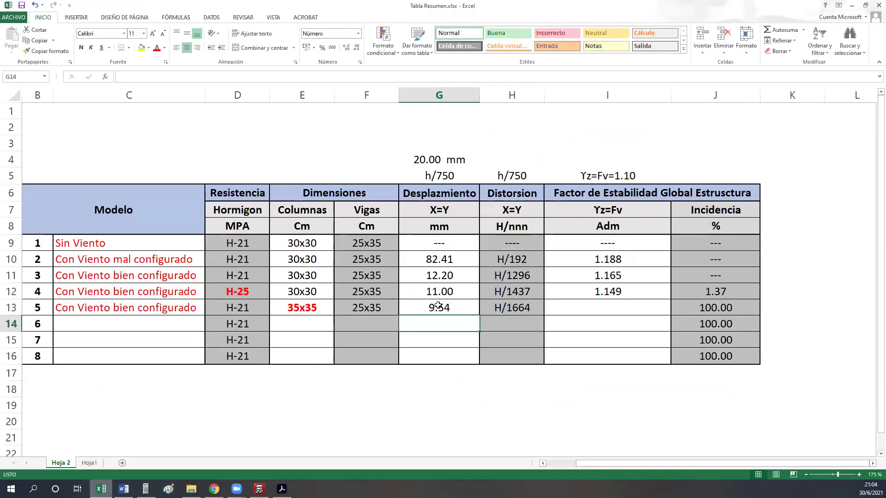
click(438, 305)
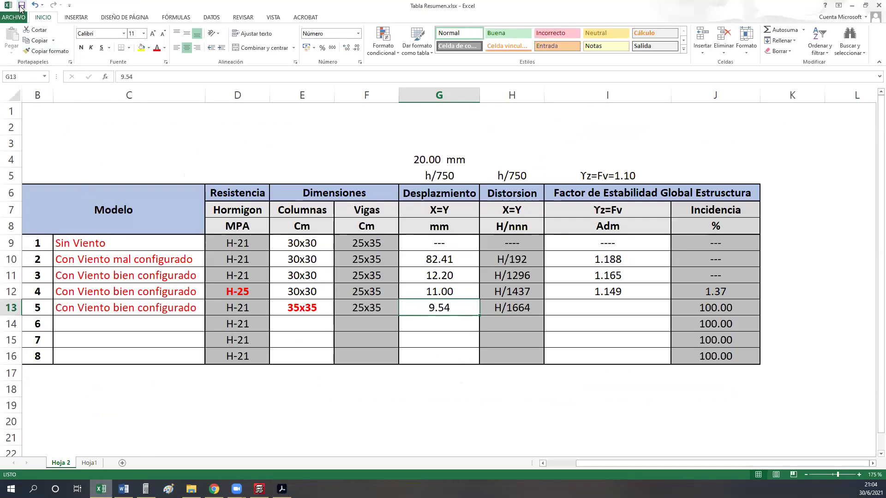
click(597, 299)
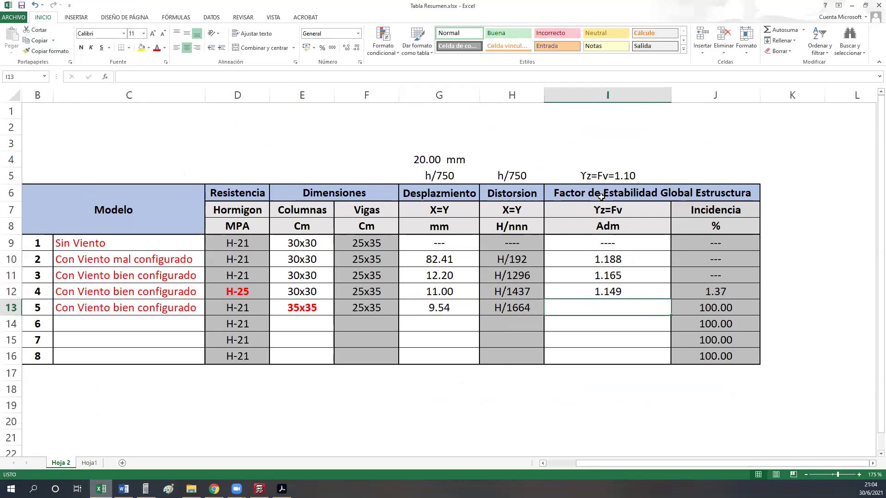
- In CYPECAD, open the global stability analysis report, mark the amplification ratios of the wind hypotheses on page 2 and clear the mark
click(259, 489)
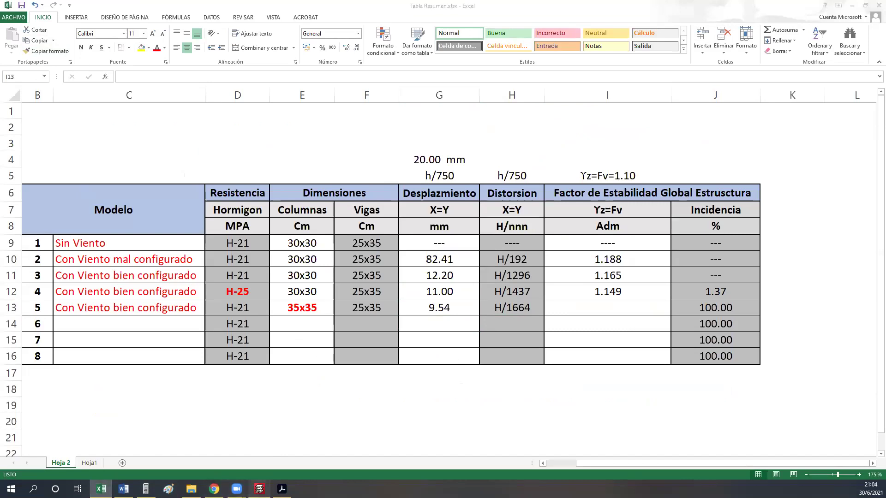
click(806, 31)
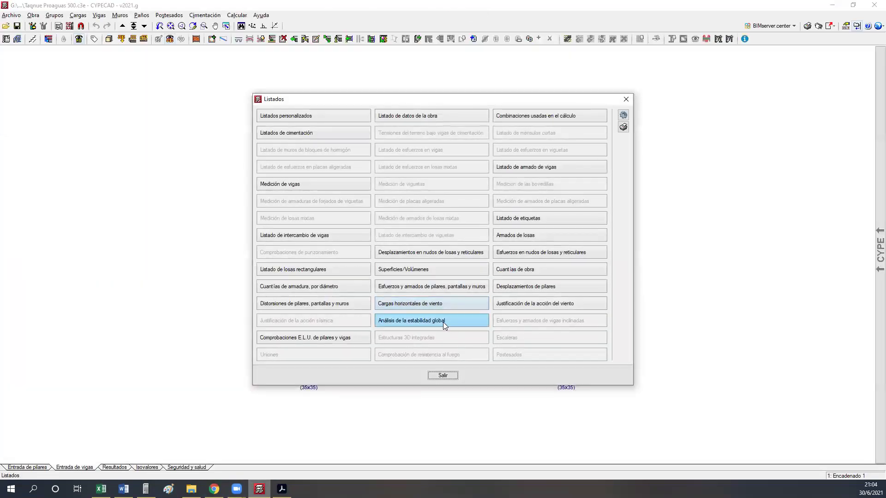
click(443, 322)
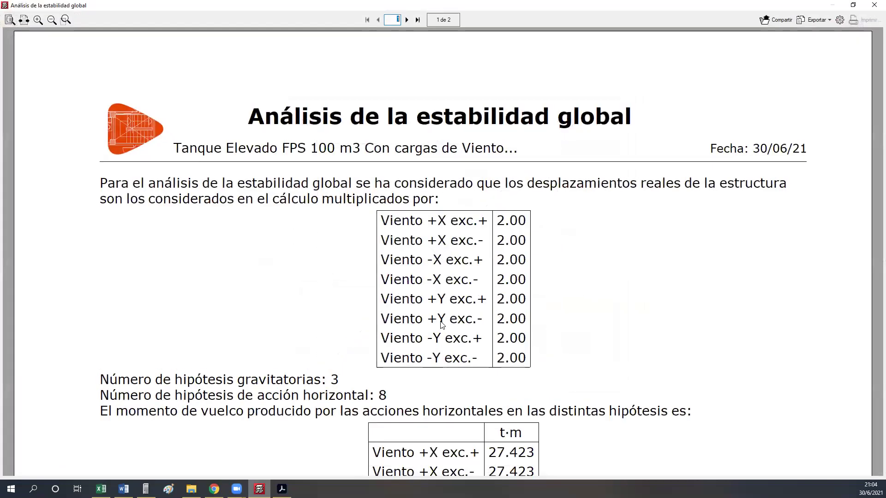
drag(874, 54, 871, 281)
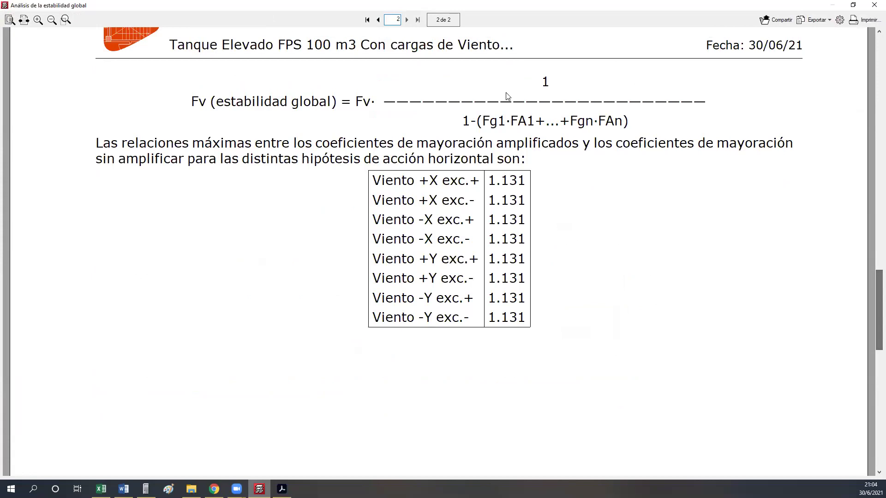
mouse_move(481, 167)
mouse_down()
mouse_move(526, 212)
mouse_move(534, 332)
mouse_up()
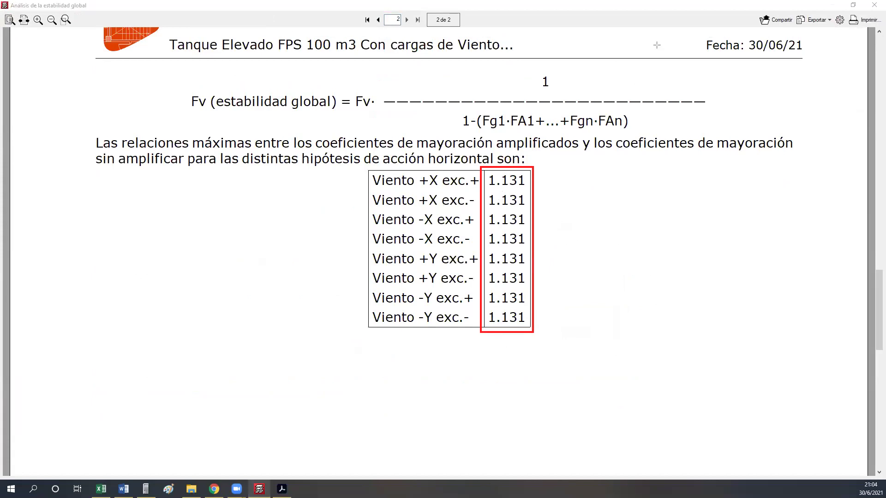
key(Escape)
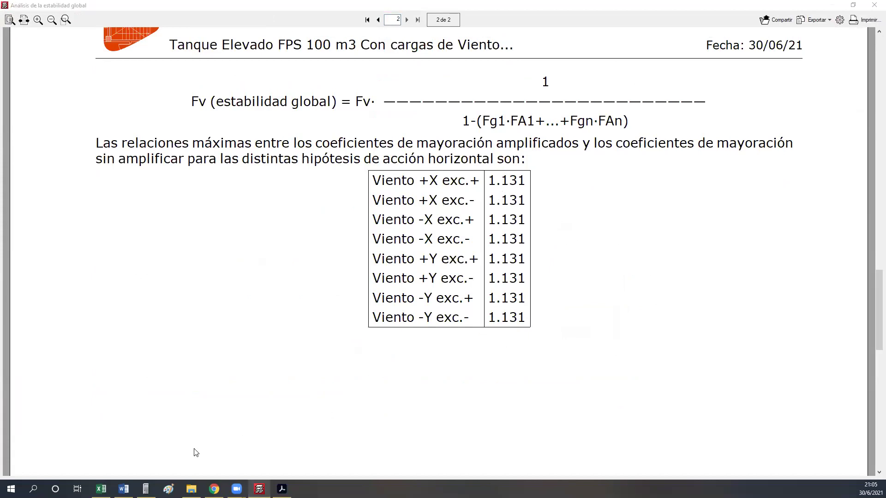
- In the Excel table, enter 1.131 as model 5's global stability factor
click(102, 489)
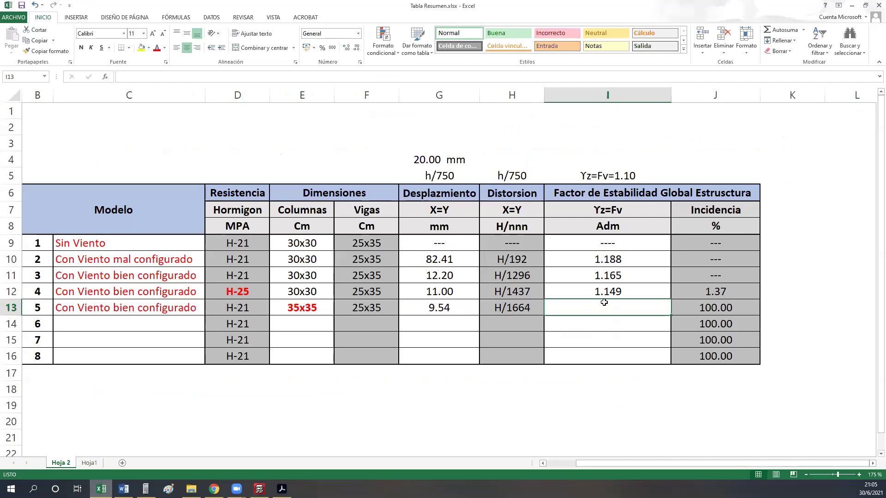
text(1.131)
key(Return)
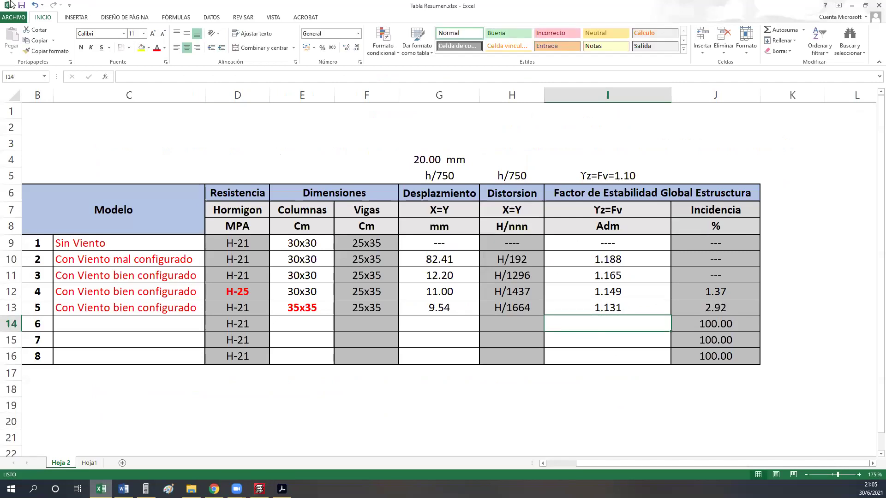
click(201, 144)
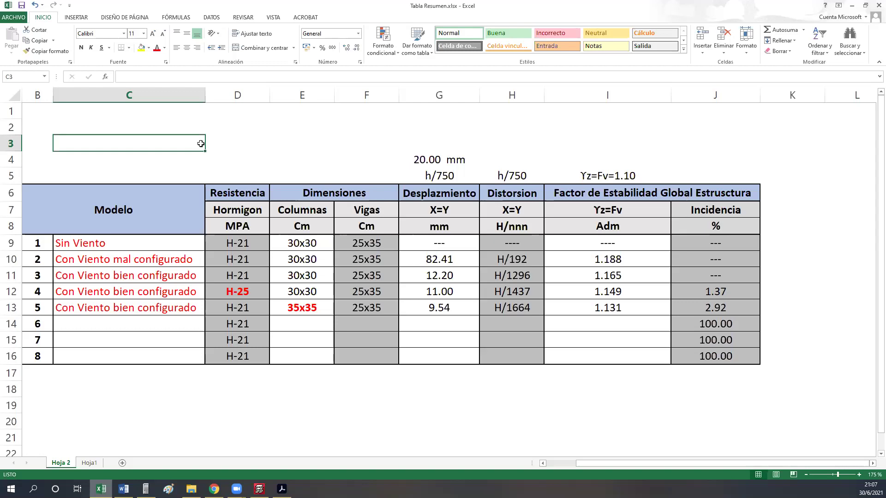
- In the Word notes on simplified second-order analysis, highlight the non-sway structure conclusion and the column buckling factor α=1 condition
click(124, 489)
drag(199, 362, 687, 367)
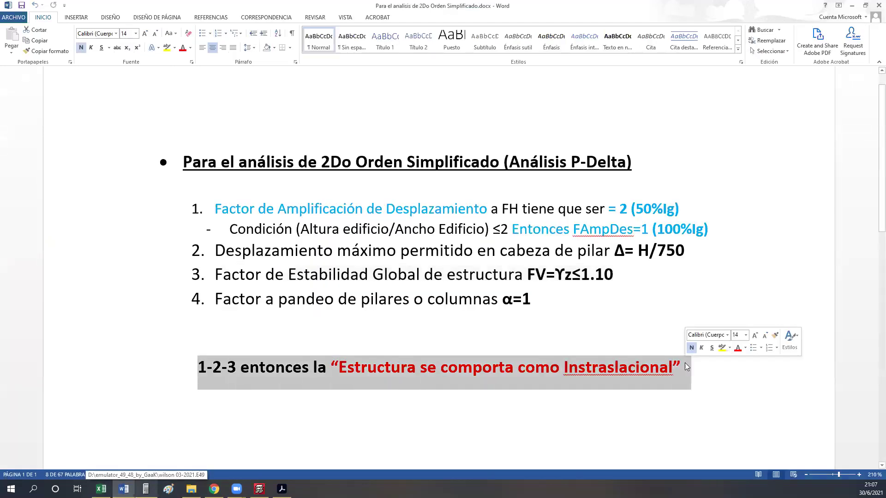
drag(196, 296, 540, 298)
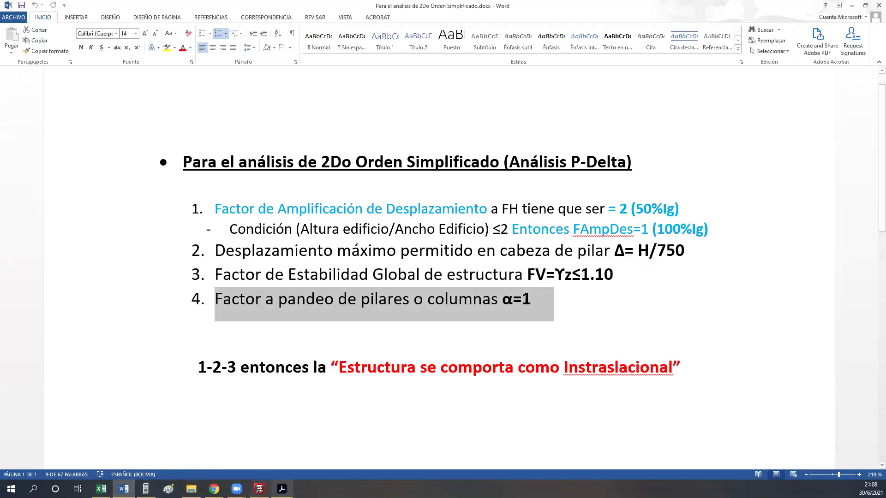
- In the Acrobat PDF, mark α at 1.0, 2.0 and the infinity end on the sway-frame column nomogram, clear the marks and return to CYPECAD
click(282, 489)
scroll(324, 414, up, 2)
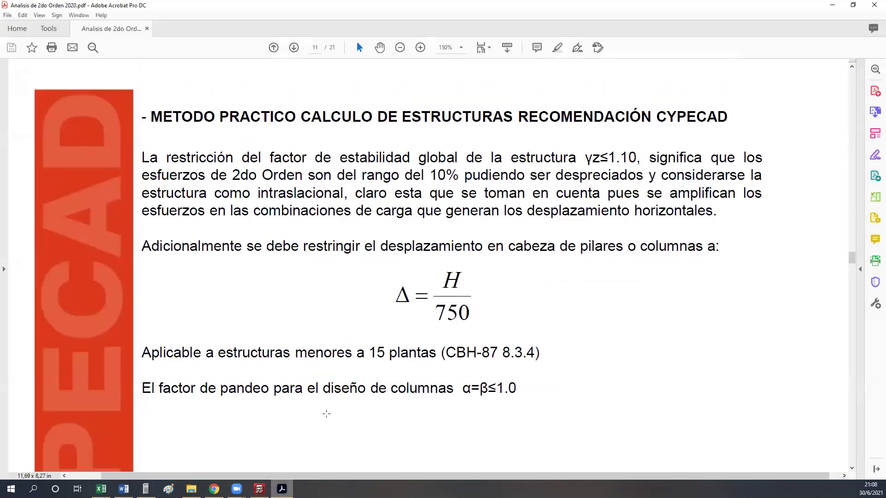
ctrl+scroll(326, 414, down, 2)
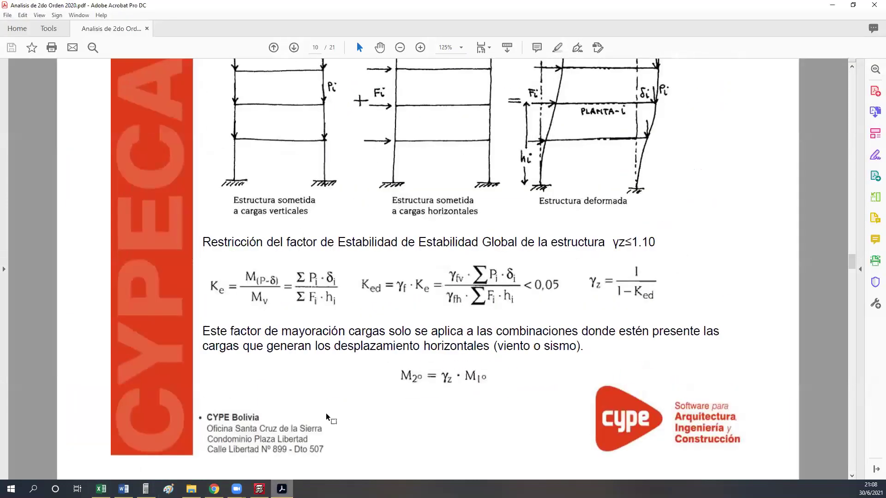
scroll(327, 413, up, 2)
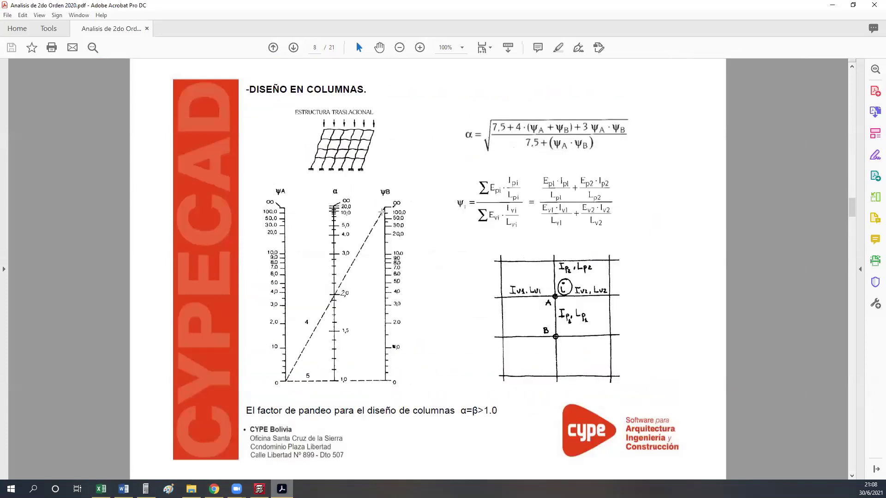
drag(322, 373, 358, 394)
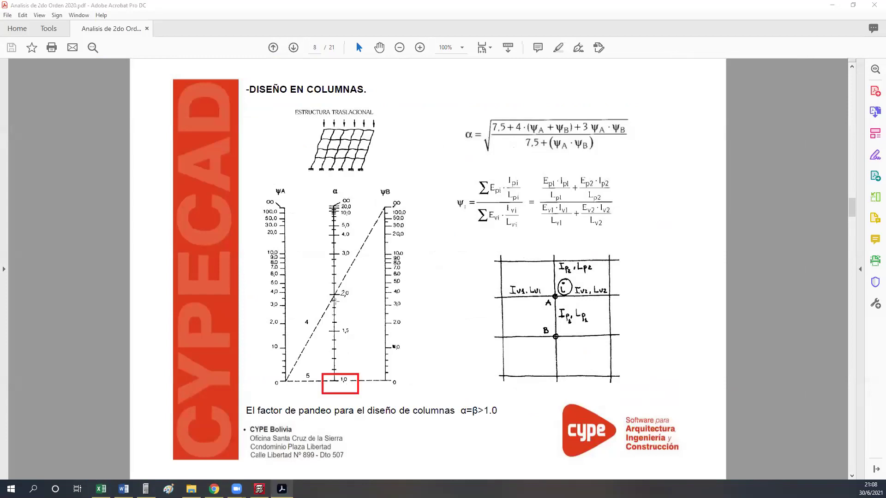
drag(324, 285, 356, 307)
drag(318, 184, 357, 221)
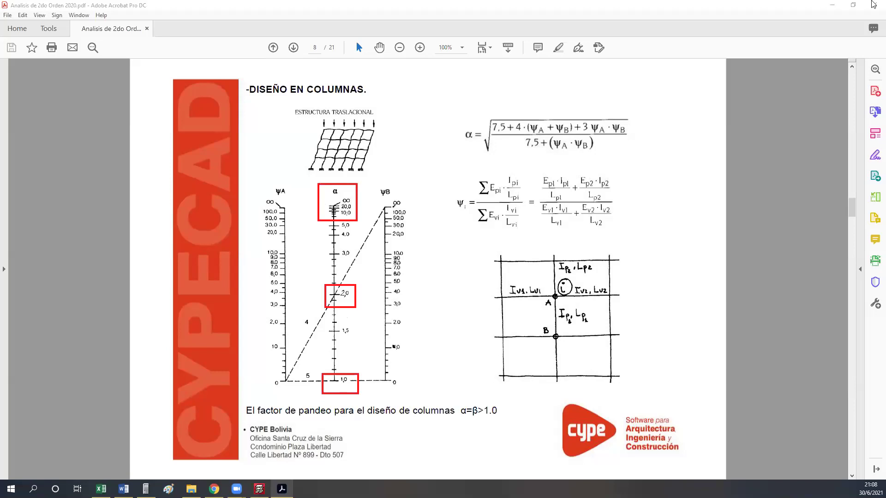
click(806, 42)
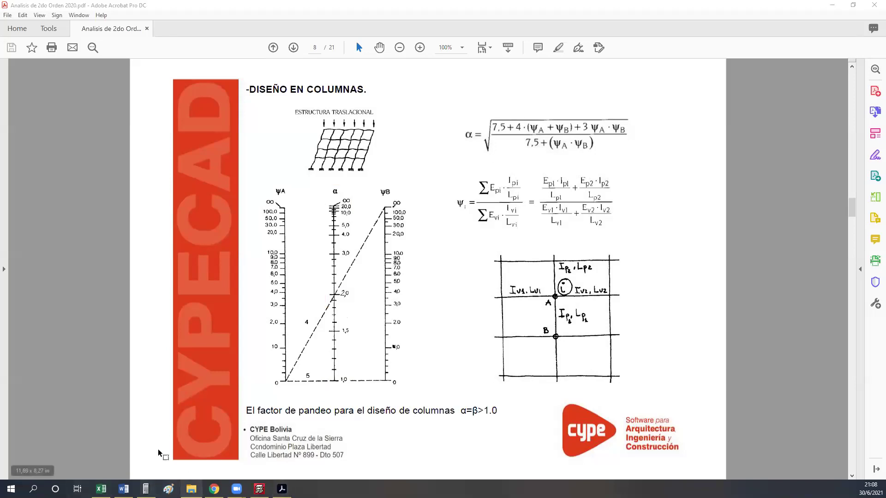
click(260, 489)
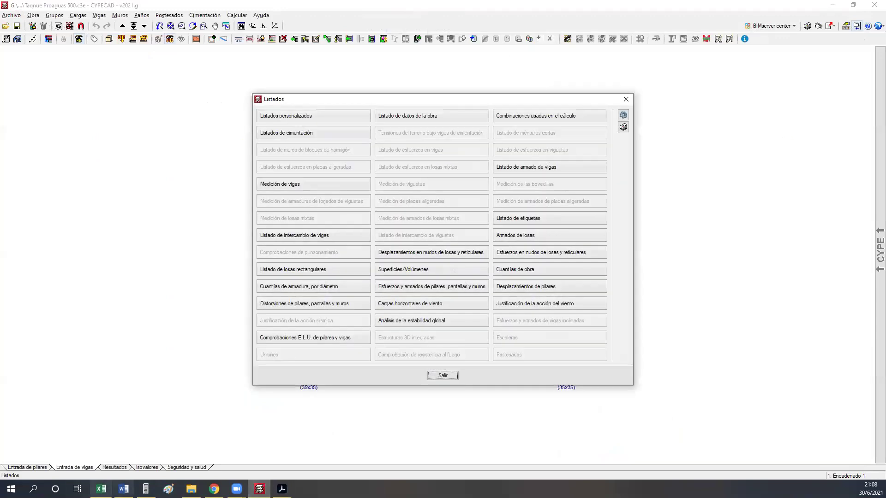
- In the Excel table, highlight model 5's row up to the global stability factor, ending on the factor itself
click(101, 489)
click(308, 324)
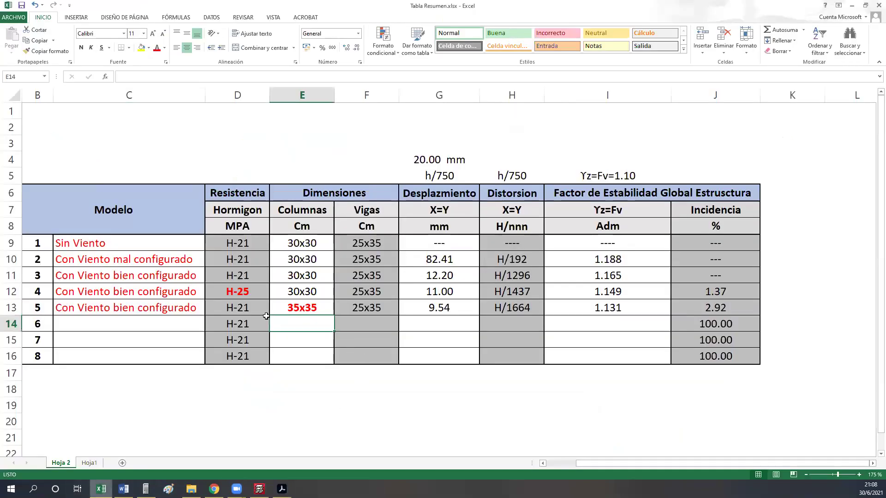
click(301, 311)
drag(33, 308, 605, 308)
click(618, 309)
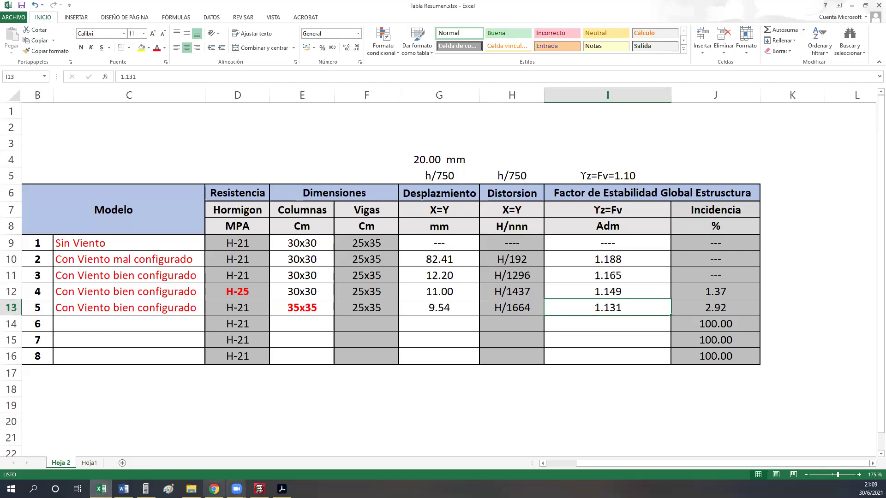
- In the Word notes, highlight the global stability and column buckling factor conditions, the value 1 of α and the word Instraslacional
click(123, 489)
triple_click(254, 274)
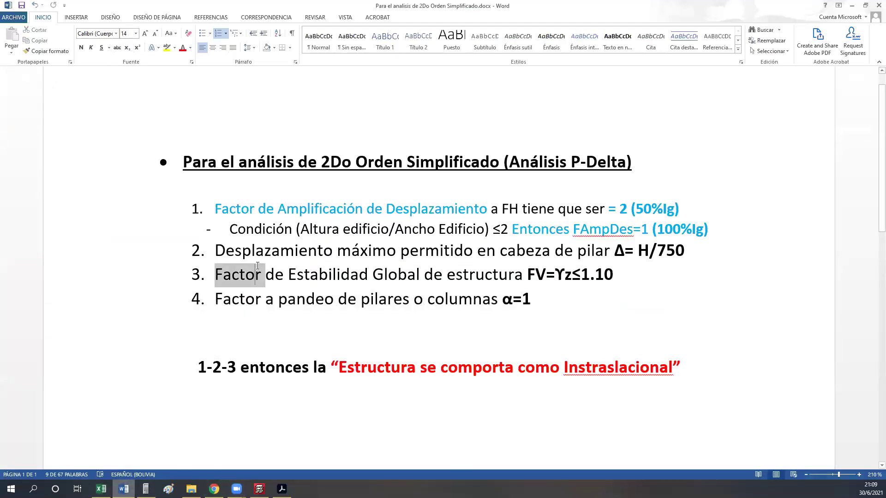
drag(547, 304, 212, 306)
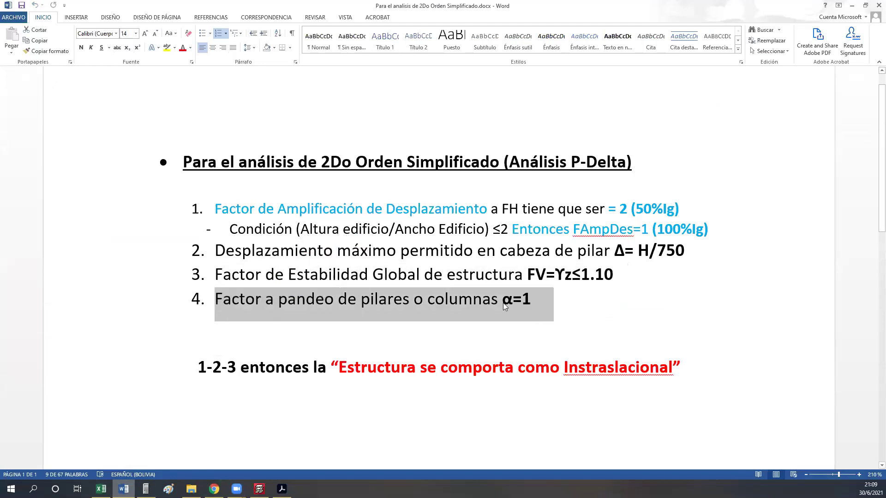
drag(532, 300, 518, 299)
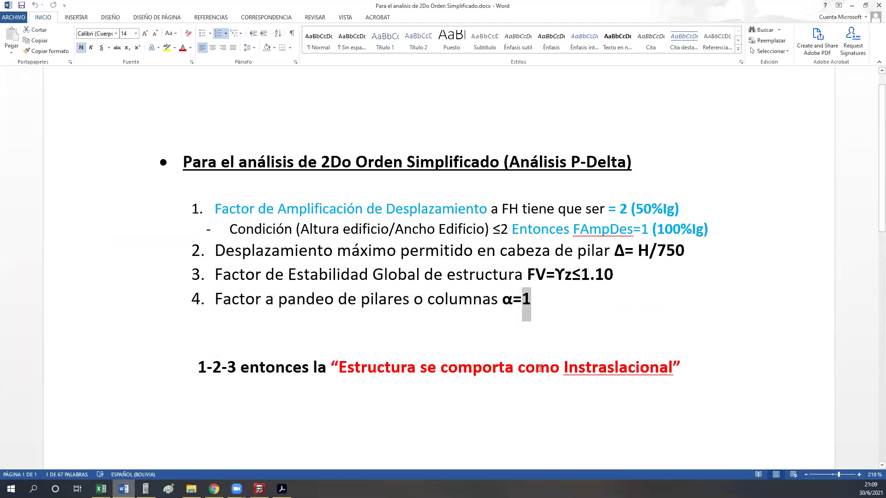
drag(673, 366, 560, 368)
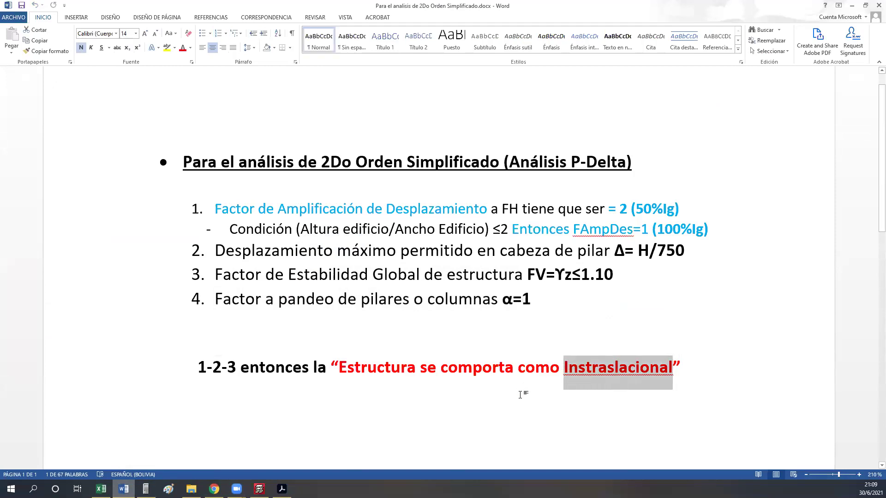
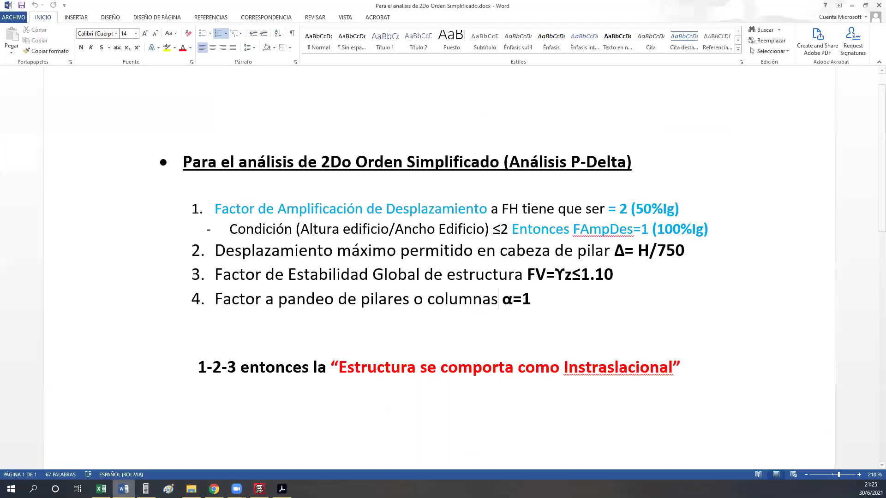
- In the Excel table, copy model 5's description Con Viento bien configurado into model 6's row
click(123, 489)
click(101, 490)
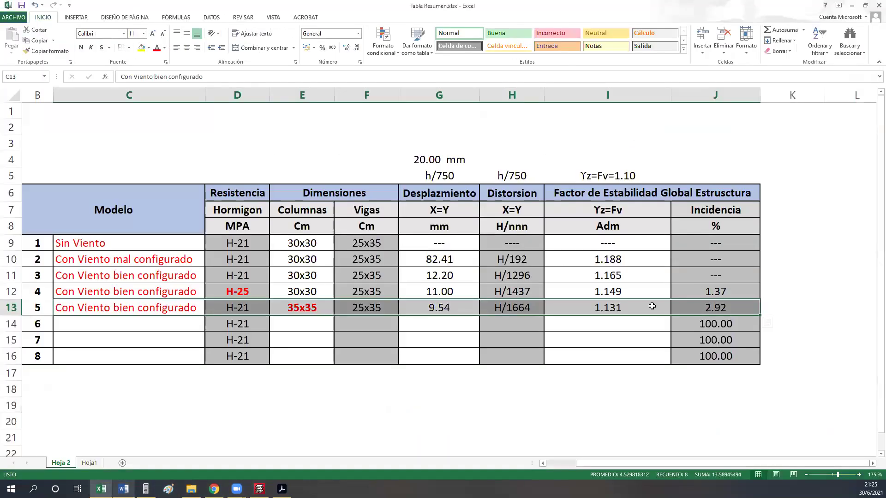
click(624, 262)
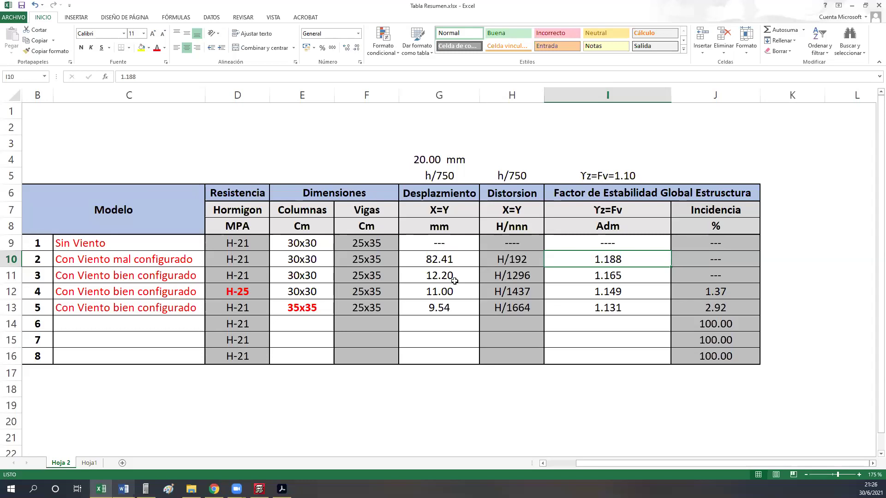
click(111, 336)
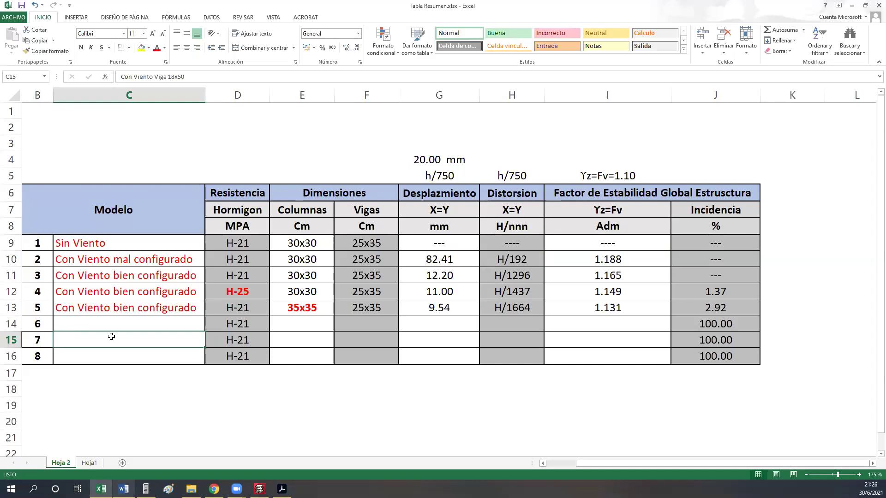
click(141, 310)
key(ctrl+c)
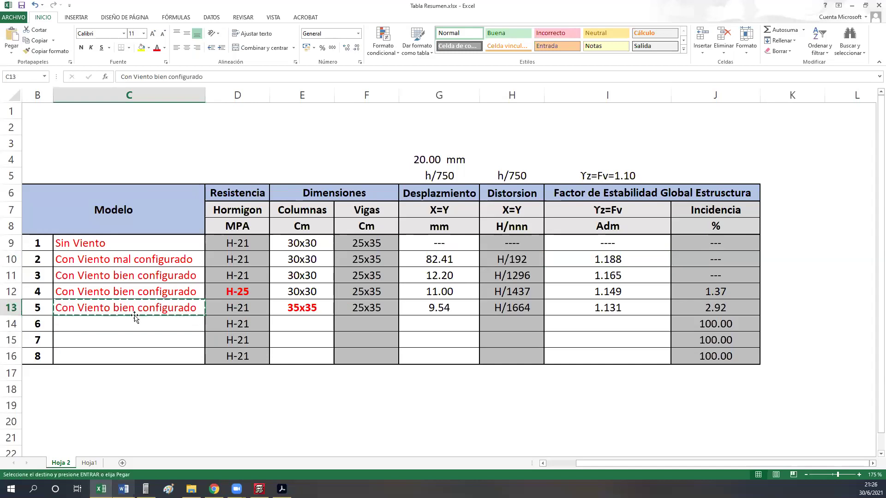
click(133, 324)
key(ctrl+v)
click(227, 322)
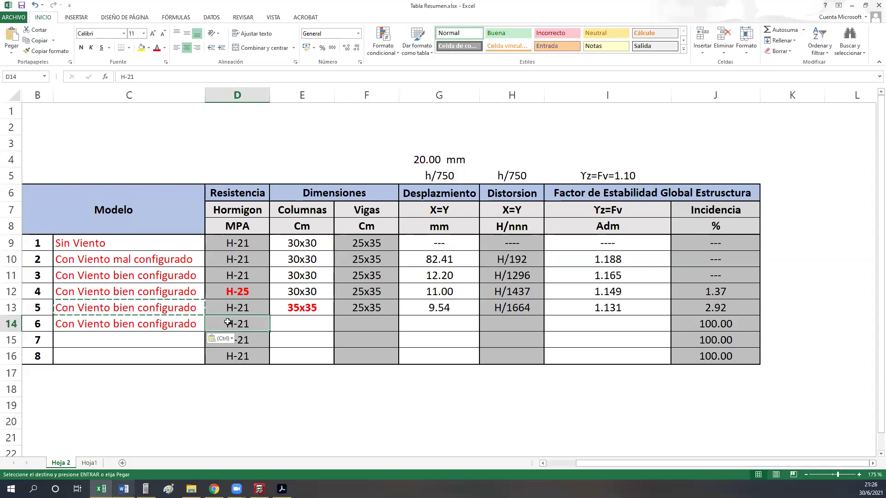
- Copy the 30x30 column dimensions from model 4 into model 6's row
click(314, 292)
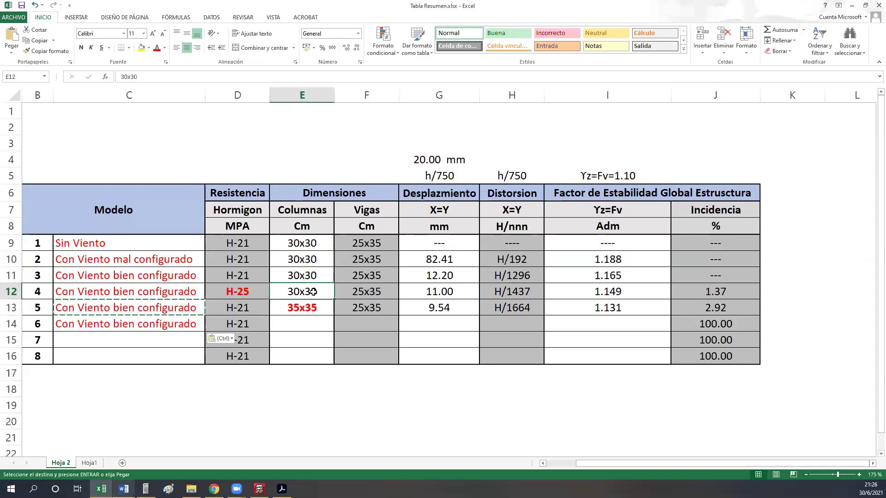
key(ctrl+c)
click(305, 323)
key(ctrl+v)
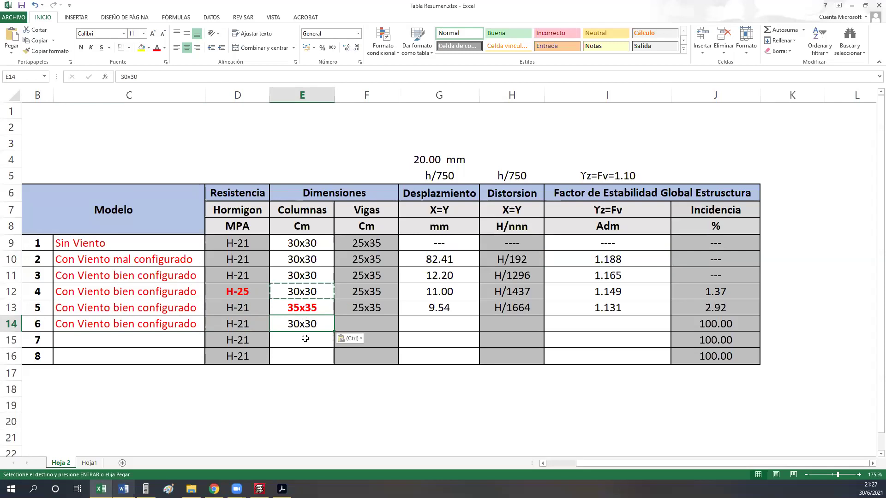
click(386, 319)
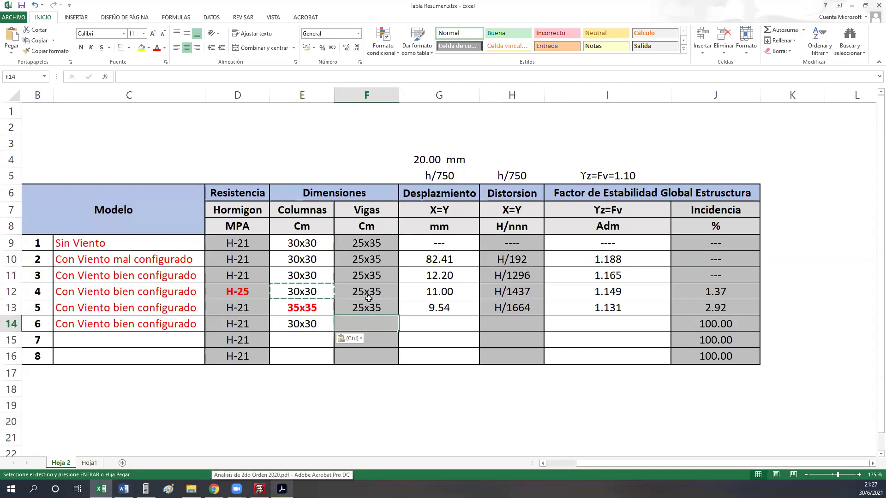
- Below the table, enter the label area in D18 and calculate 25*35 in E18
click(257, 394)
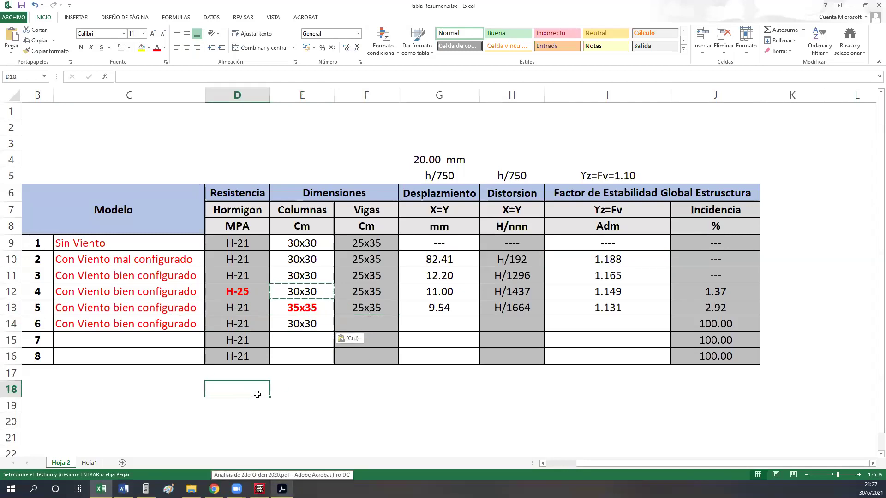
text(area)
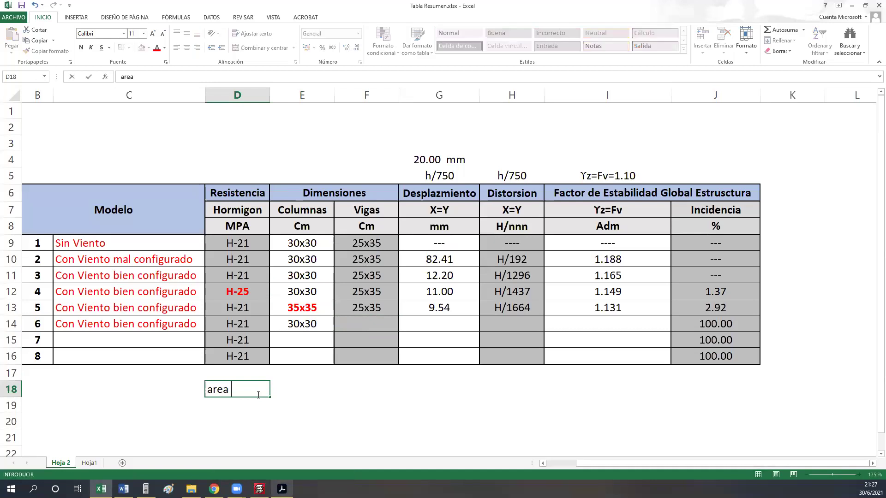
key(Tab)
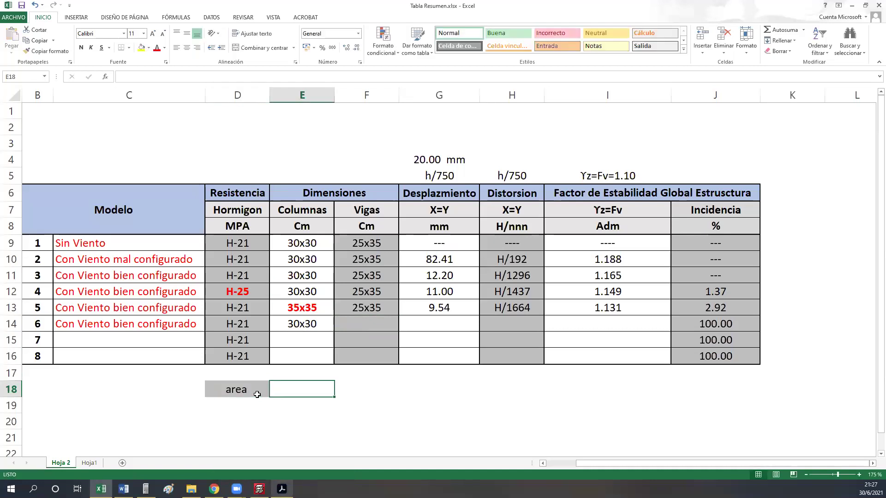
text(+25*35)
key(Return)
key(Up)
key(Right)
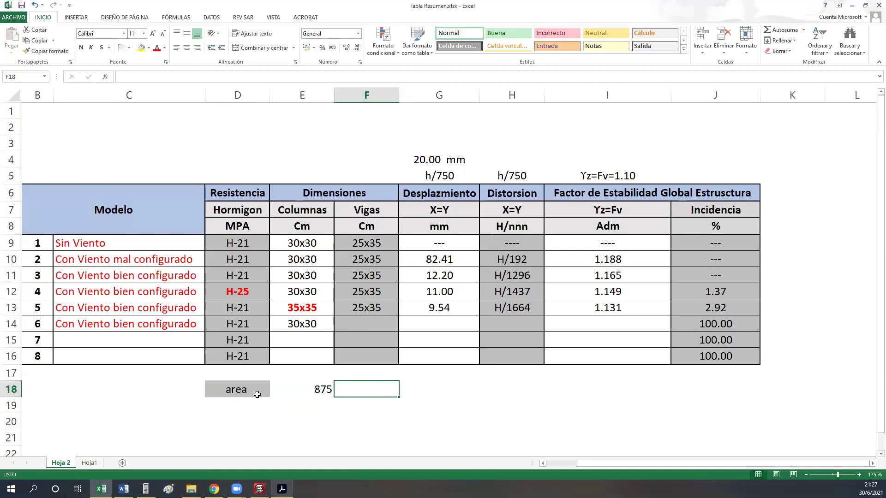
- Enter the section label 25x35 in F18 and transfer it to C18, in front of the area label
text(25x35)
key(Return)
key(Up)
key(ctrl+c)
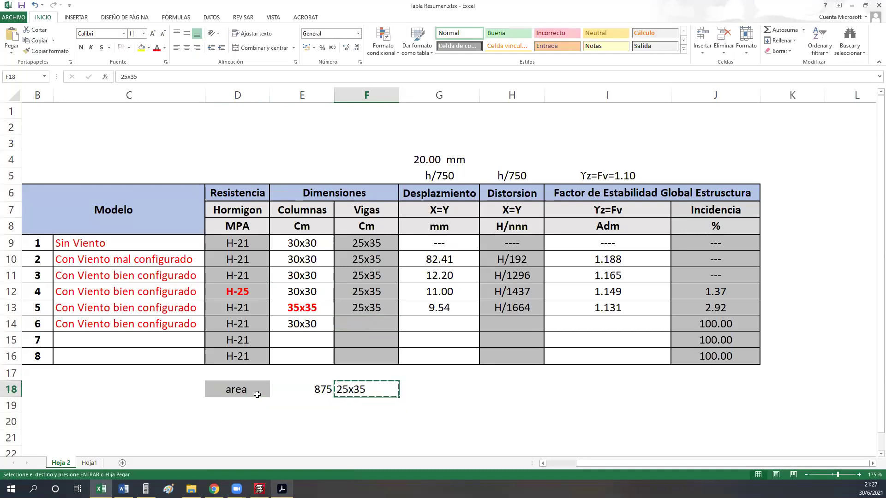
key(Left)
key(Left)
key(Left)
key(Return)
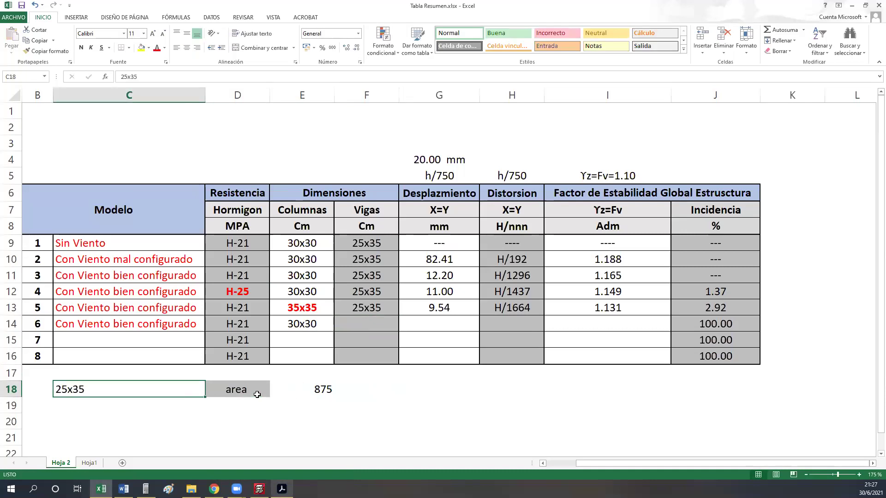
- Right-align the 25x35 label in C18 and enter the unit cm2 in F18
key(Right)
key(Right)
key(Right)
key(Left)
key(Left)
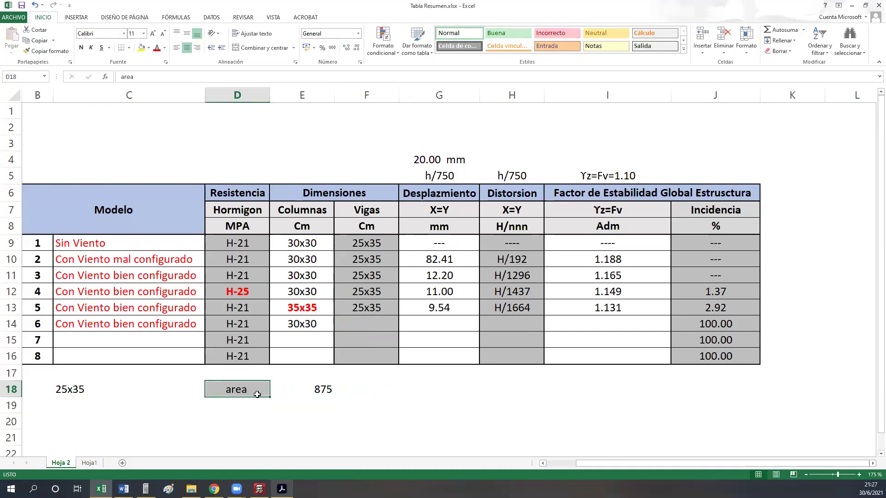
key(Left)
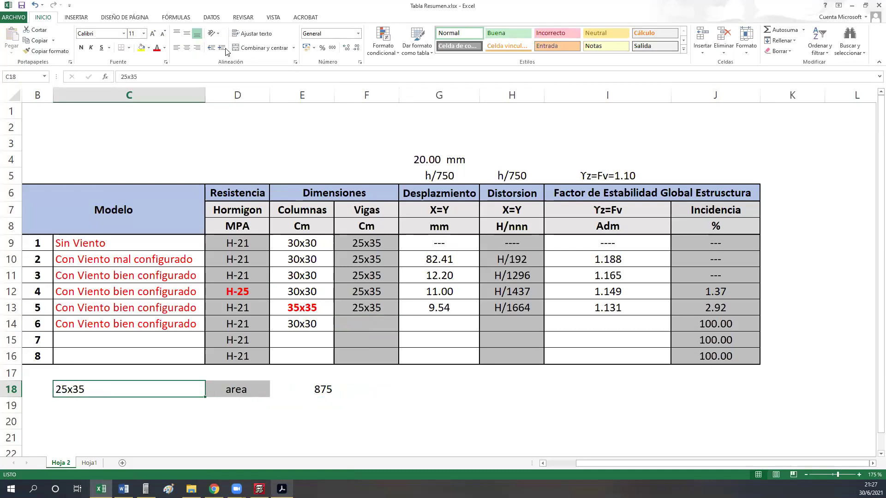
click(198, 48)
click(342, 391)
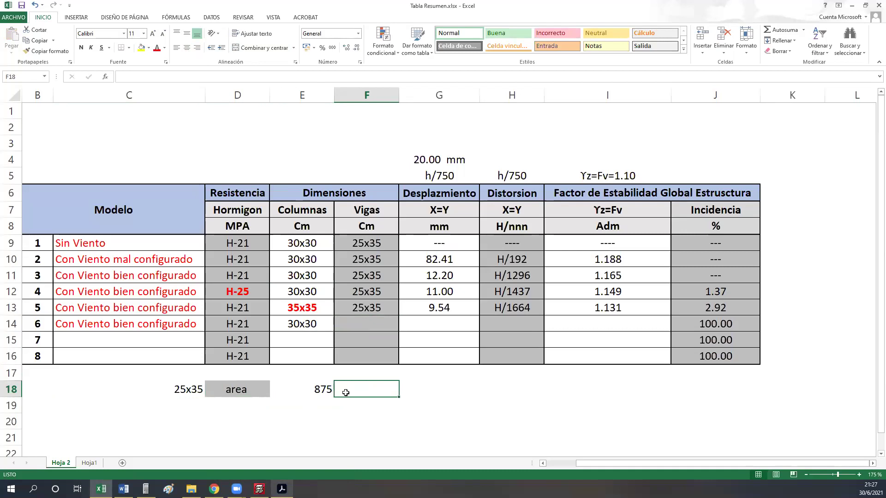
text(cm2)
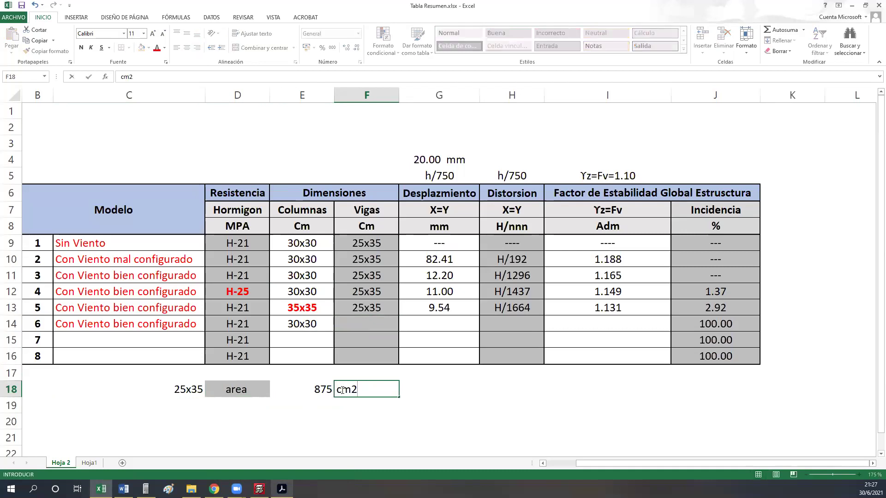
key(Return)
- Enter the section label 18x50 in C19 and right-align it
key(Left)
key(Left)
key(Left)
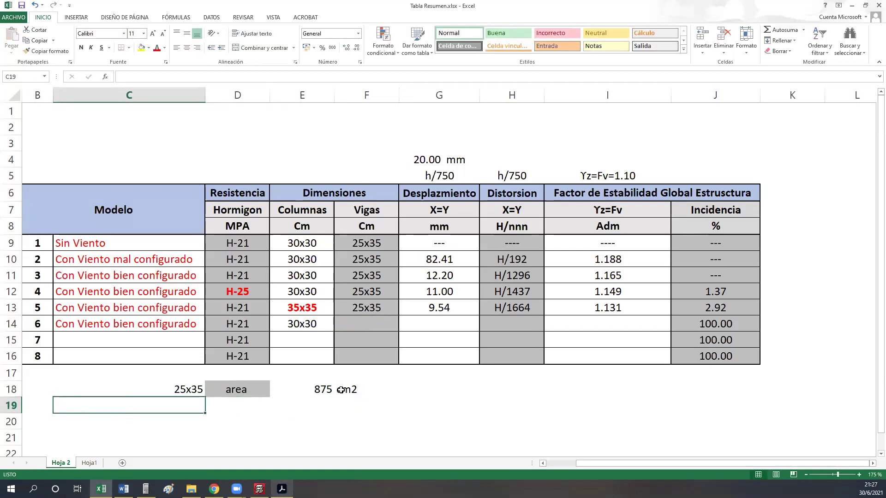
text(18x50)
key(Right)
key(Left)
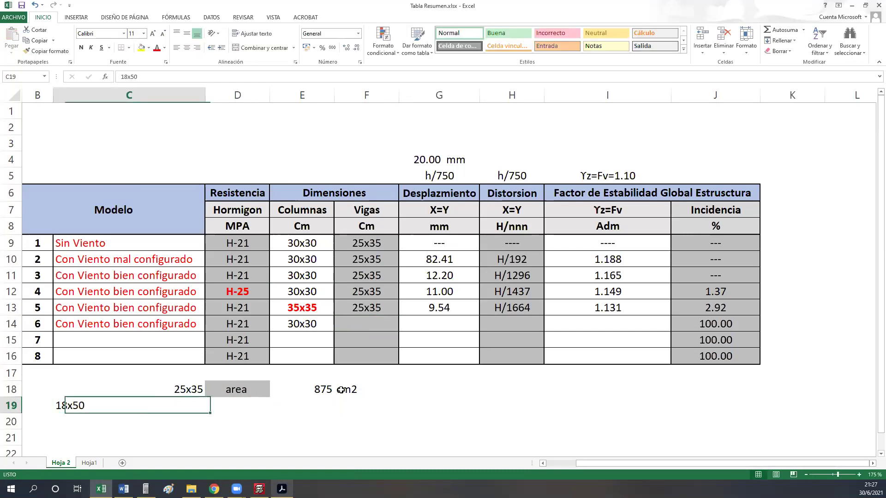
click(198, 47)
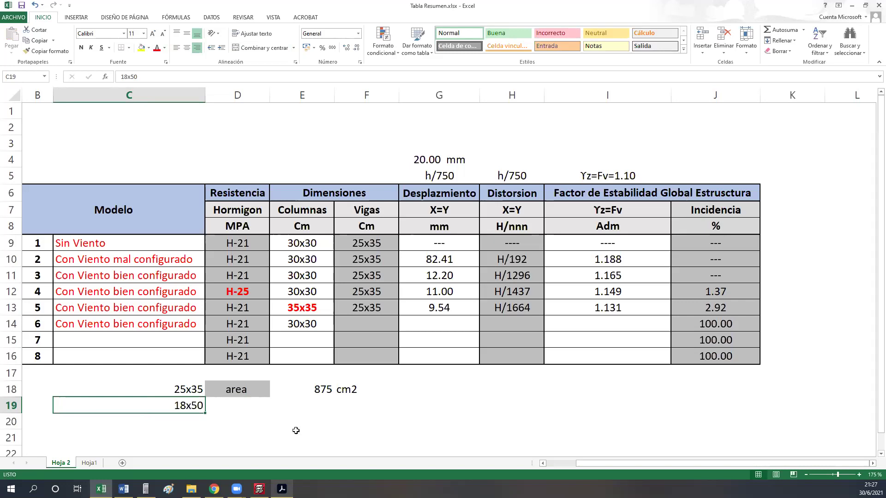
- Enter the label area in D19 and calculate 18*50 in E19
click(245, 408)
text(area)
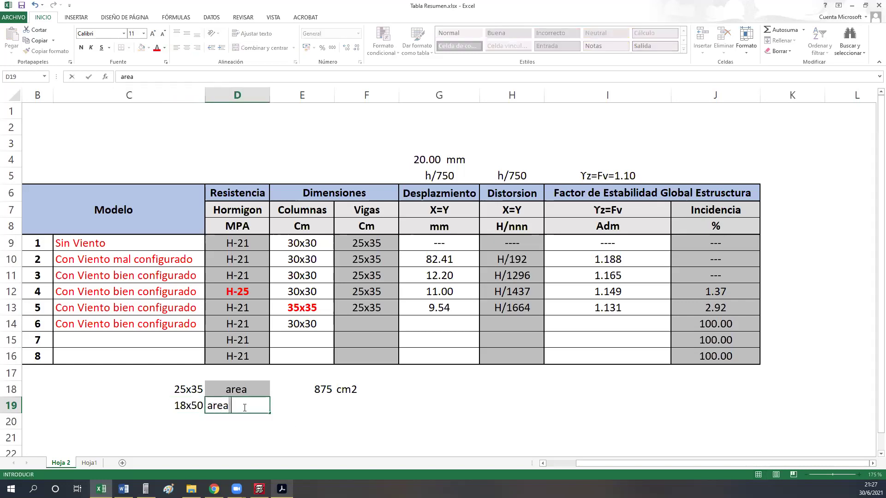
key(Right)
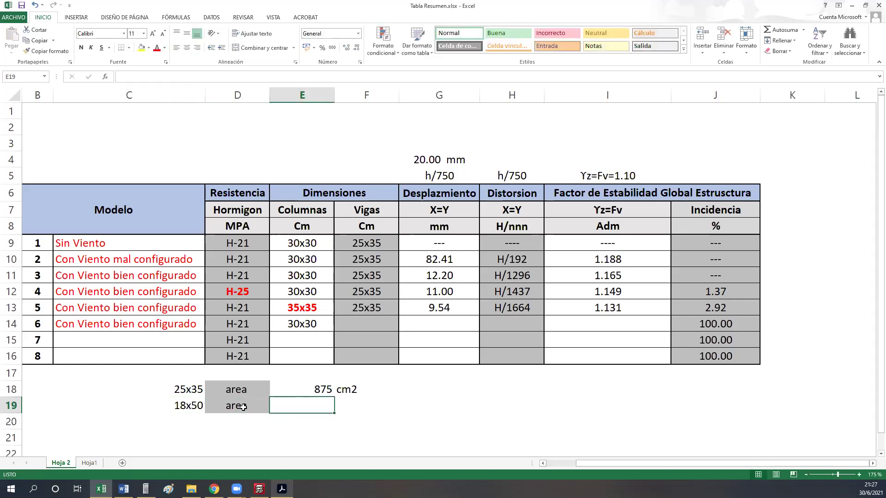
text(+18*)
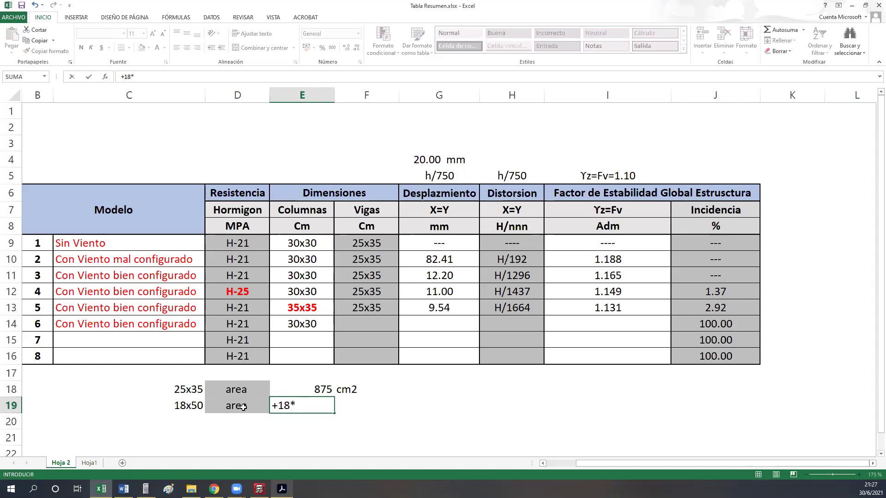
text(50)
key(Return)
key(Up)
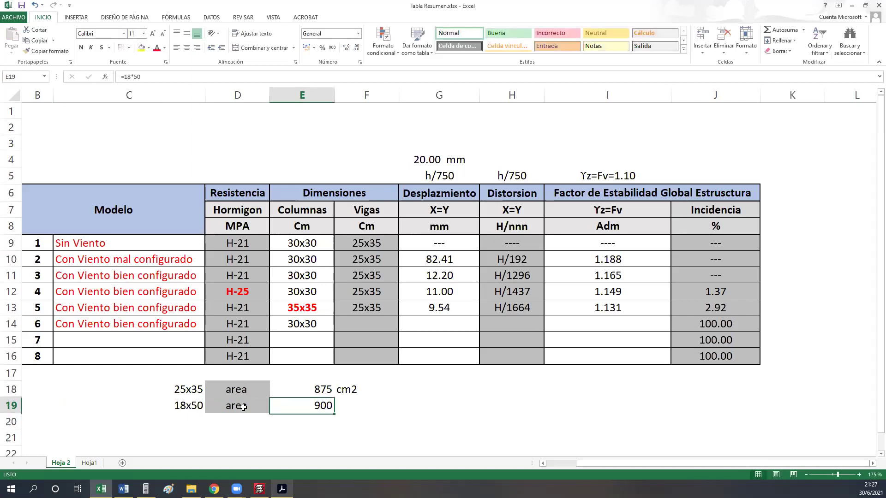
- Enter the unit cm2 in F19 and return to the 18x50 section label
key(Right)
text(xn2)
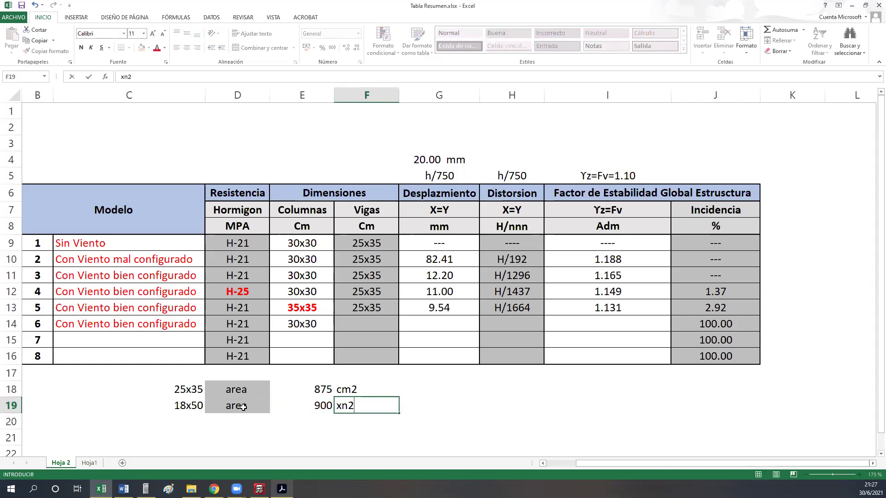
key(BackSpace)
key(BackSpace)
key(BackSpace)
text(cm)
key(Return)
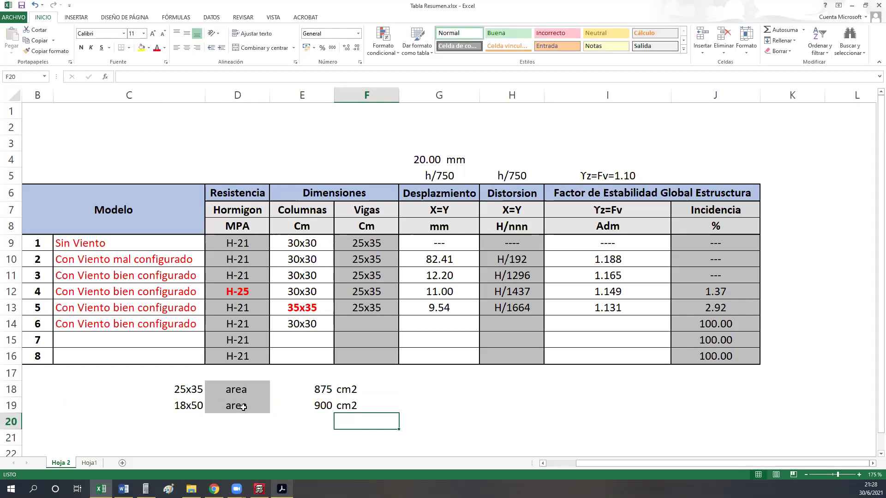
click(186, 400)
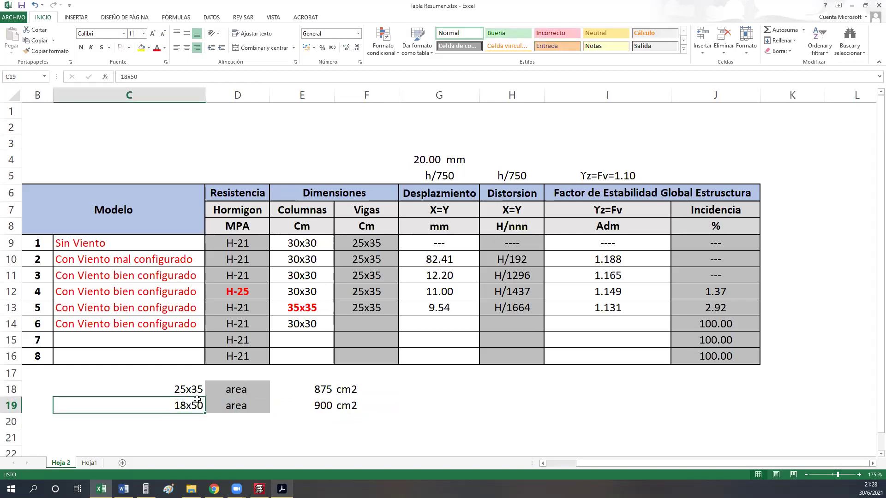
- Change the second section label in C19 to 15x50 and recalculate its area in E19 as 15*50
text(15x50)
key(Return)
key(Up)
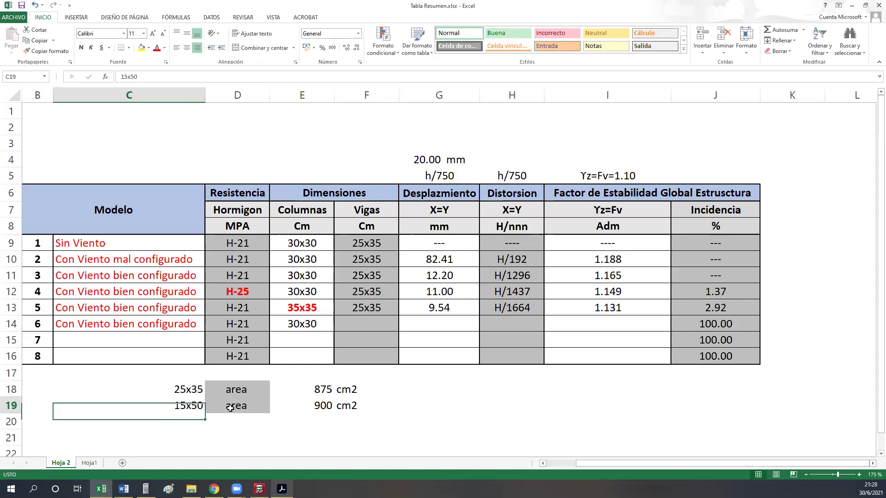
key(Right)
key(Right)
key(F2)
key(BackSpace)
key(BackSpace)
key(BackSpace)
key(BackSpace)
text(5*50)
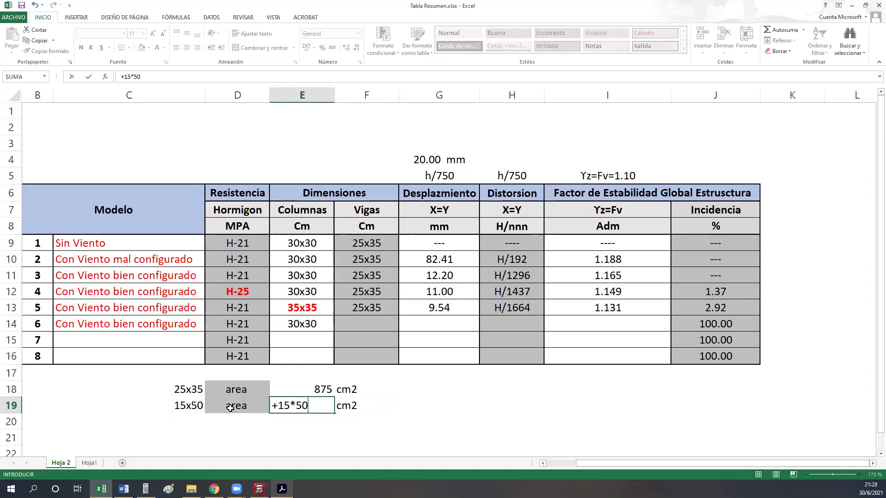
key(Return)
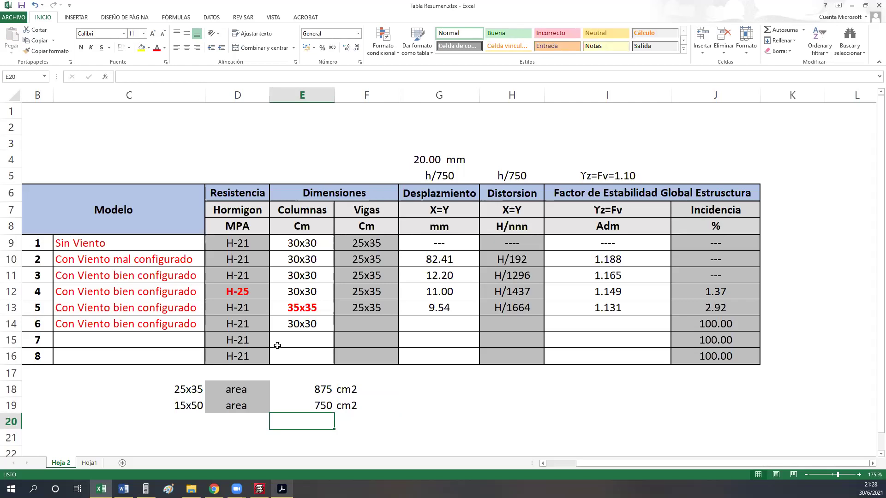
- Calculate in G18 the width equivalent to the 25x35 section by dividing its area in E18 by 50
click(419, 392)
text(+)
key(Left)
key(Left)
text(/50)
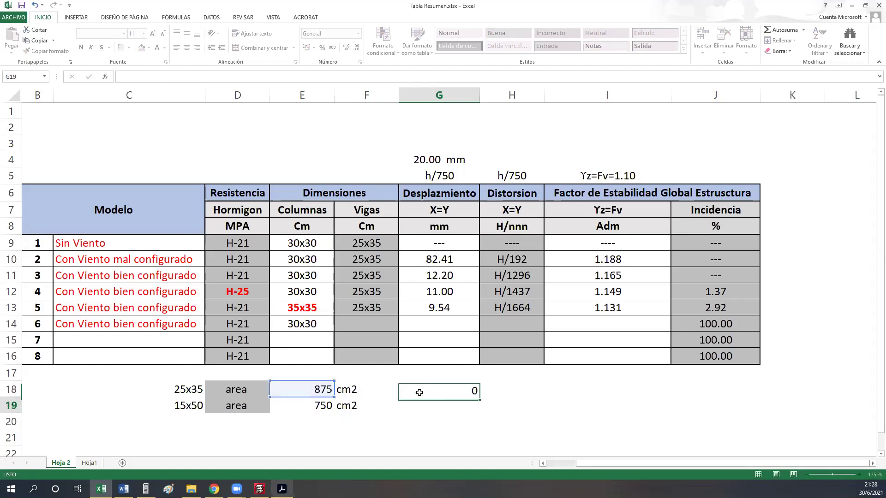
key(Return)
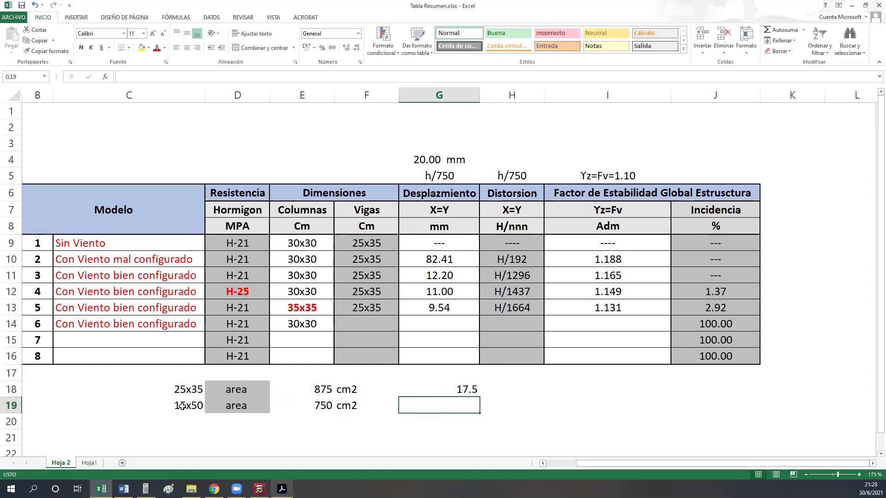
- Change the section label in C19 to 17x50 and recalculate its area in E19 as 17*50
click(183, 406)
text(17)
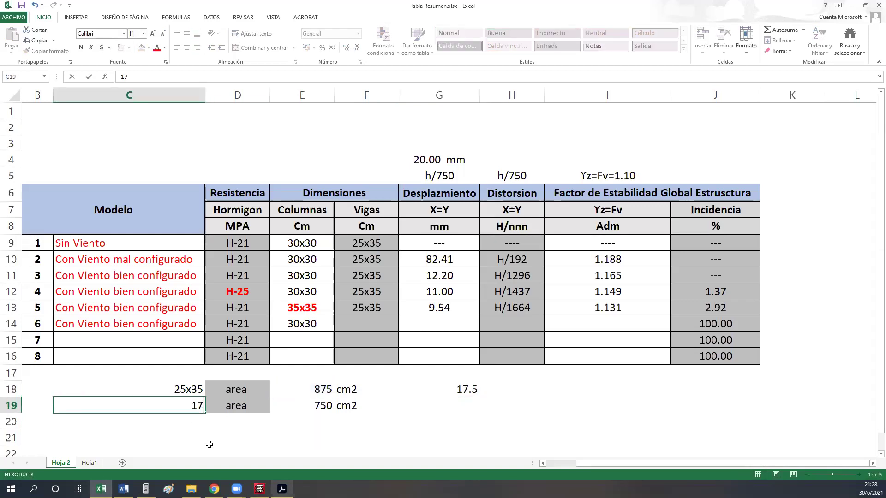
text(x50)
key(Tab)
key(Tab)
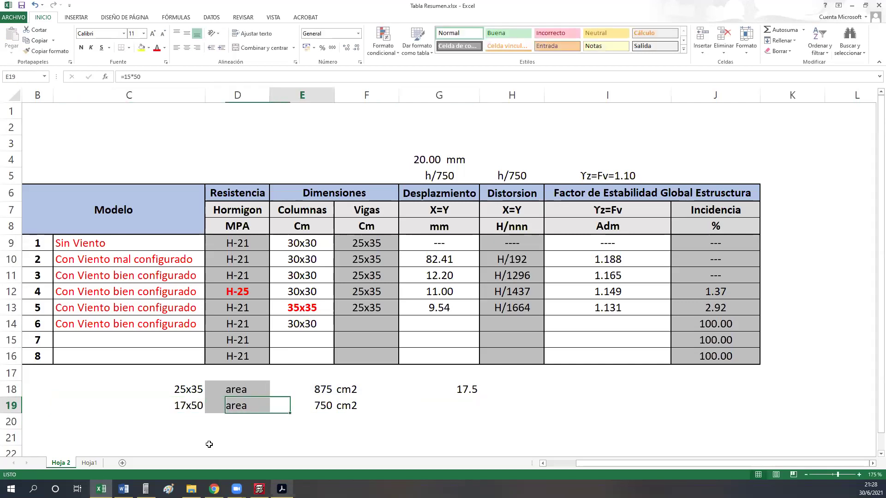
text(+17*50)
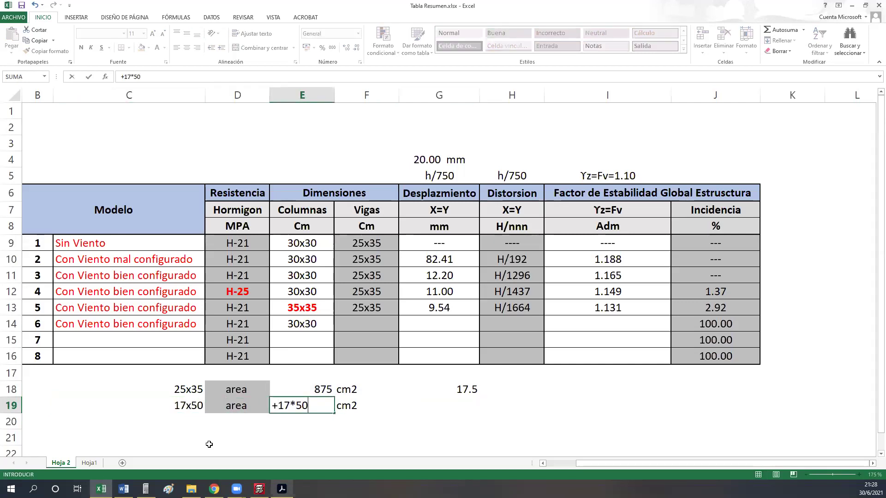
key(Return)
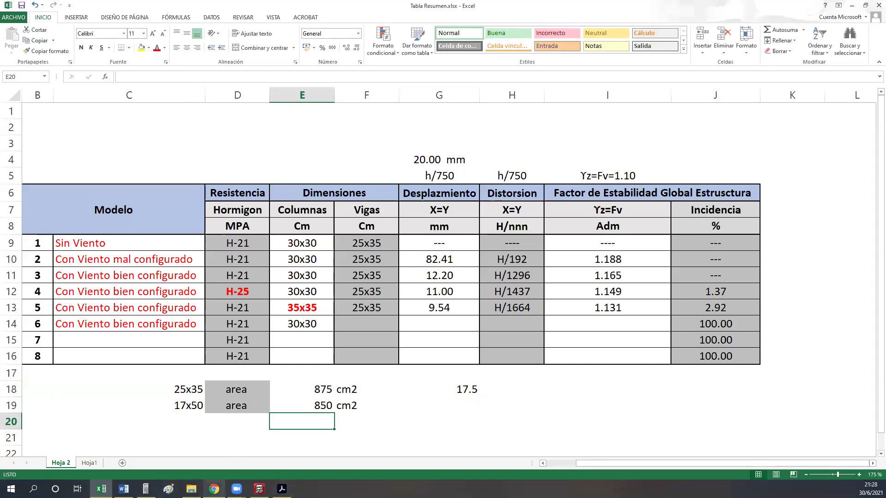
- Enter 17x50 as the beam dimension of model 6 in F14 and format it in bold red
click(174, 425)
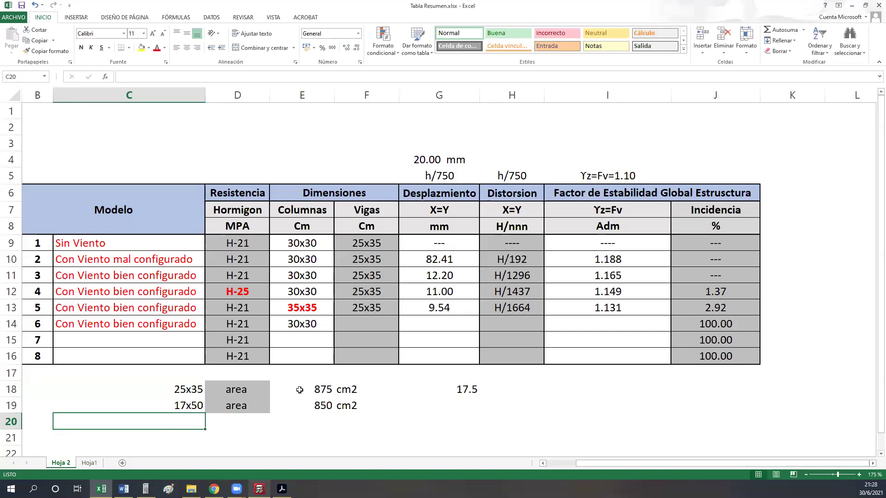
click(355, 324)
text(17)
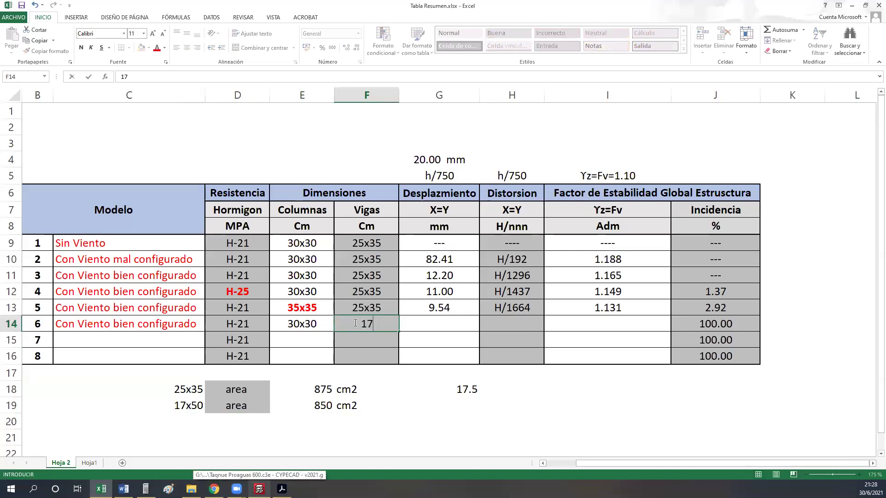
text(x50)
key(Tab)
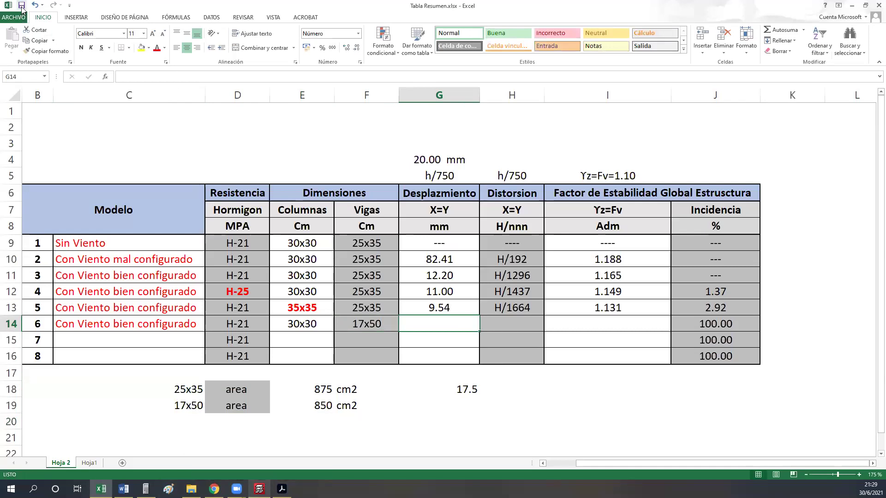
click(363, 325)
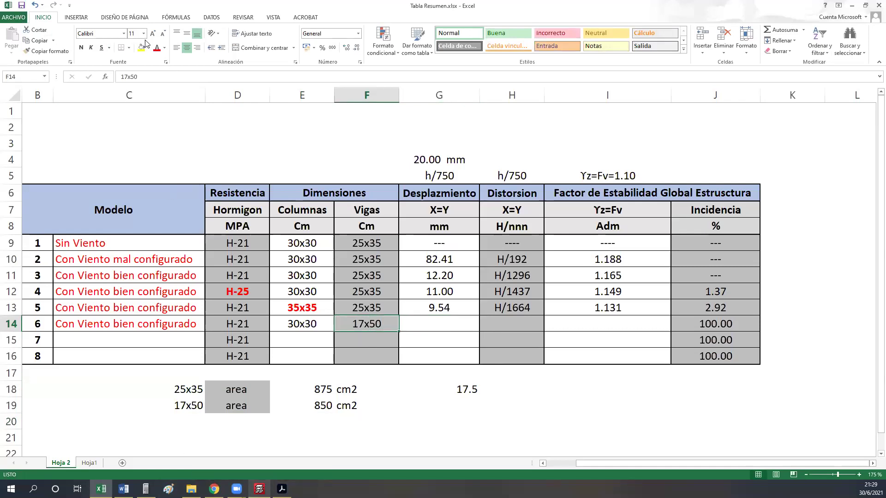
click(157, 48)
click(81, 47)
click(362, 368)
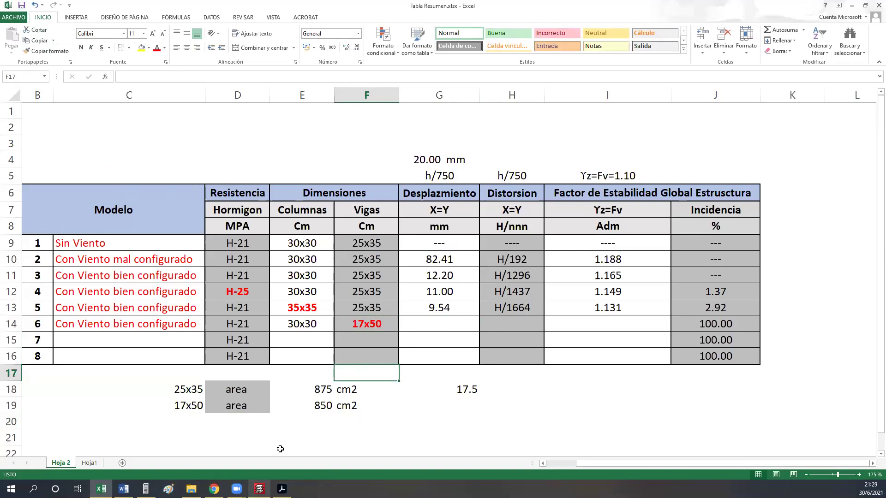
- Switch to CYPECAD, leave the column reinforcement editor and open the project file manager
click(259, 489)
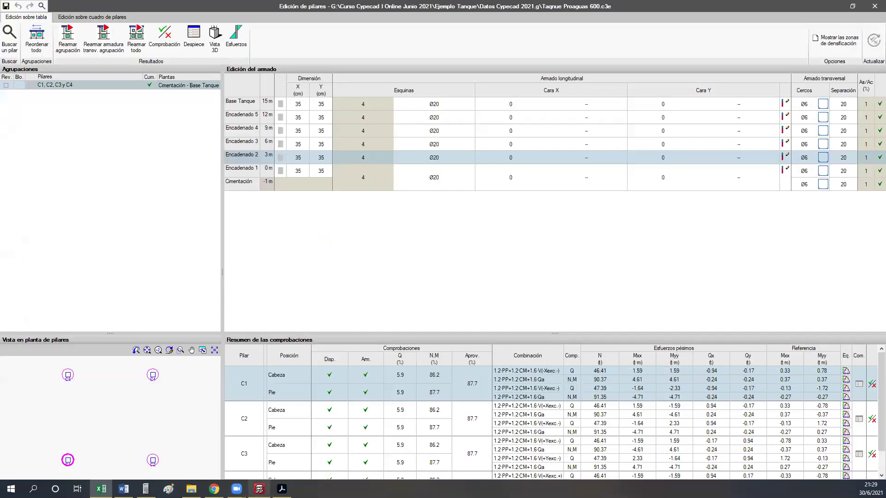
click(874, 7)
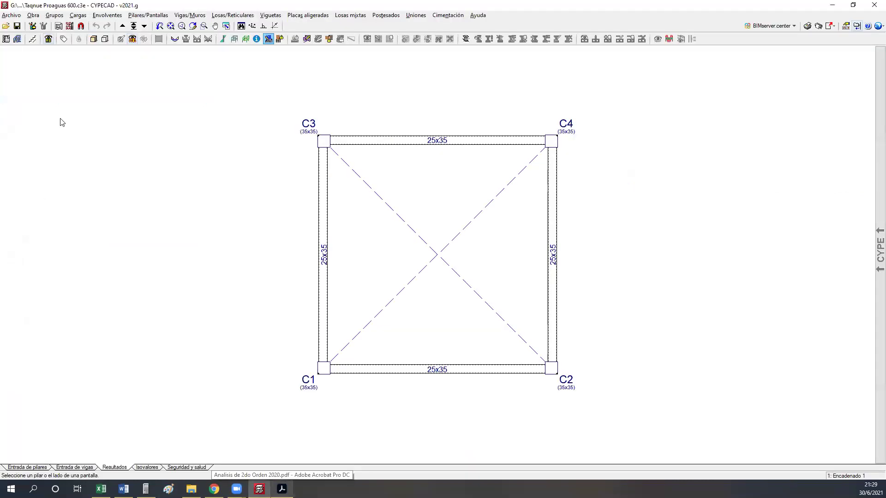
click(8, 27)
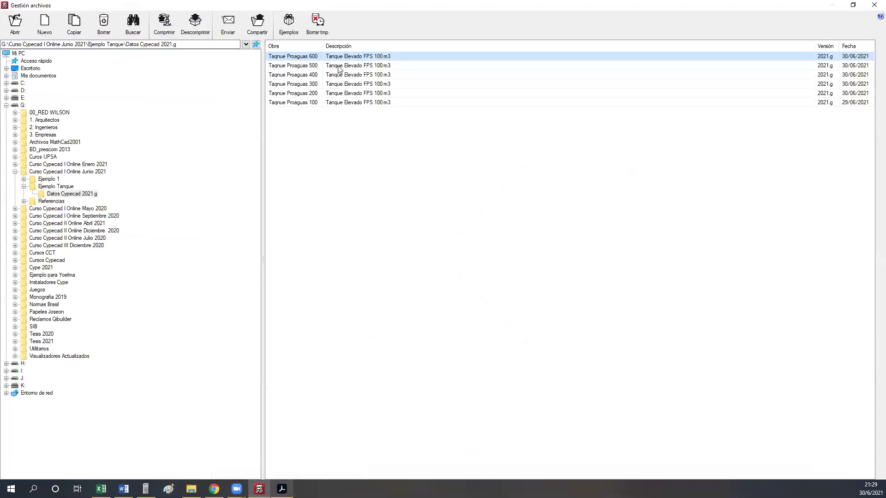
- Copy the project Taqnue Proaguas 500 under the name Taqnue Proaguas 700
click(301, 85)
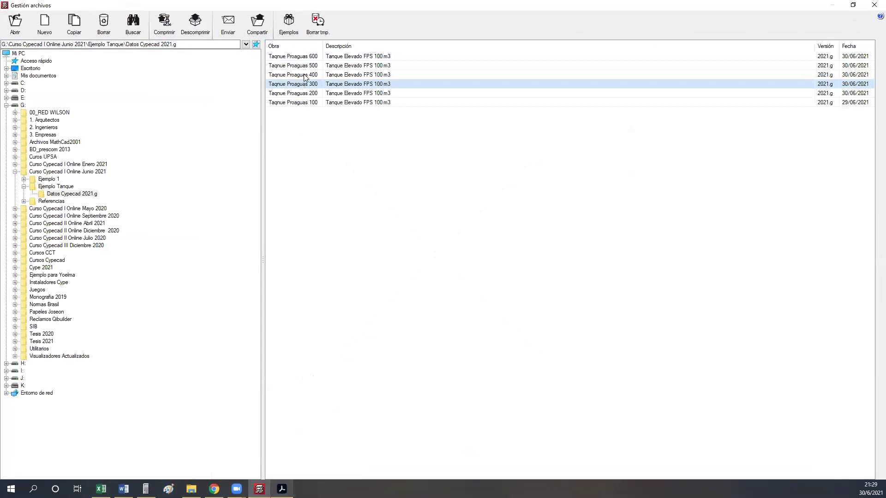
click(308, 58)
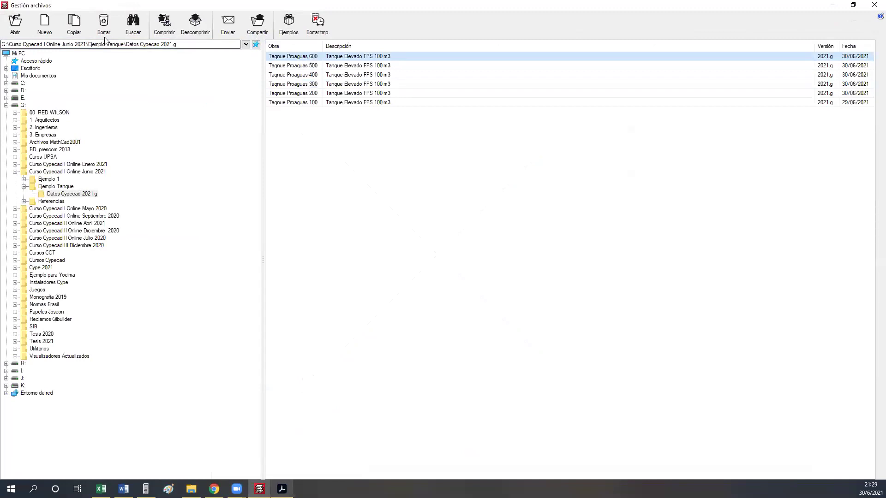
click(279, 65)
click(74, 23)
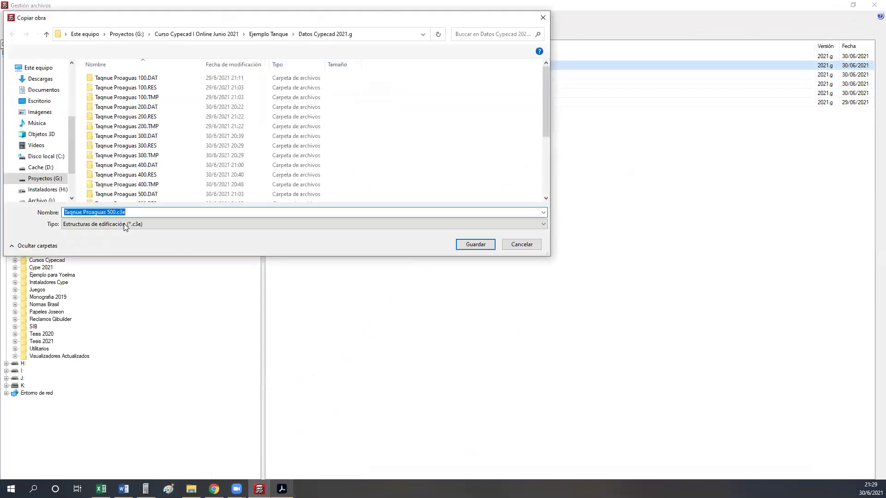
click(112, 213)
key(BackSpace)
text(7)
click(476, 244)
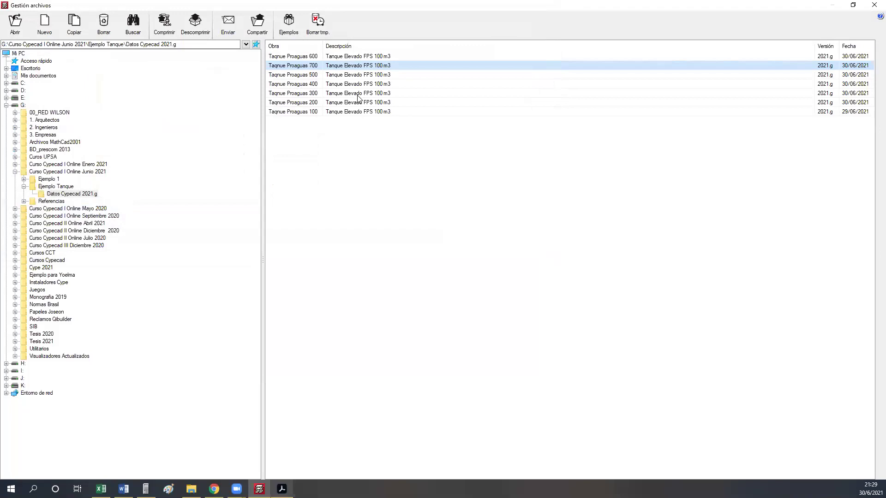
- Open Taqnue Proaguas 700 and extend its general data description with ", cambiando seccion en vigas de 25x35 a 17x50"
double_click(314, 66)
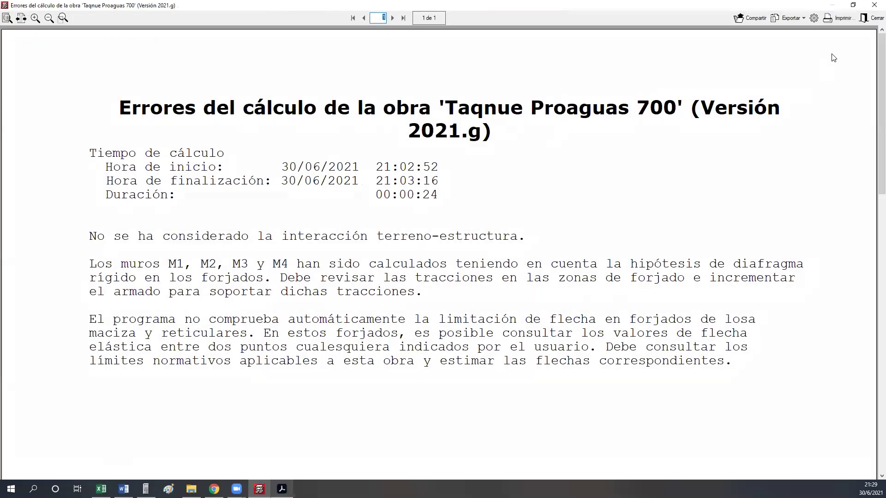
click(861, 20)
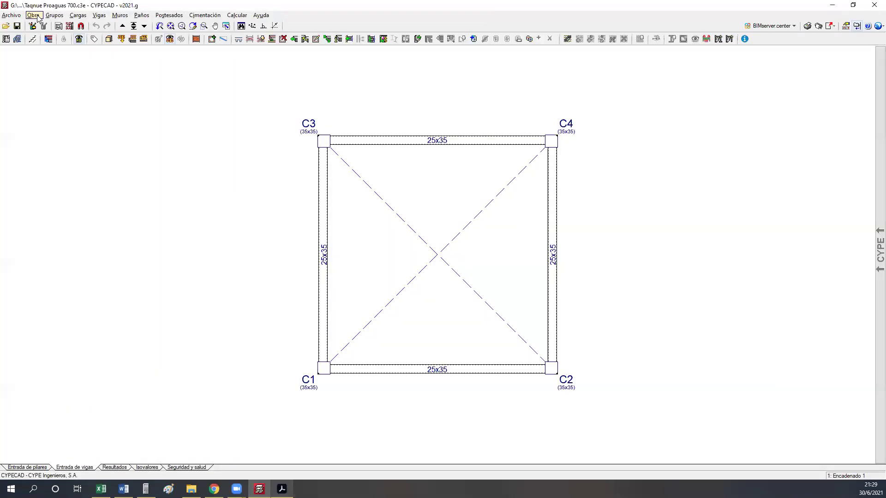
click(37, 15)
click(55, 26)
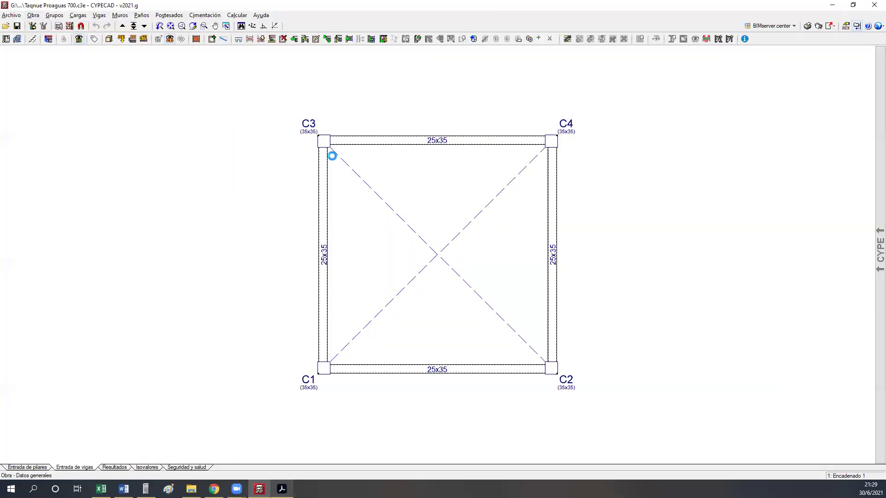
click(444, 124)
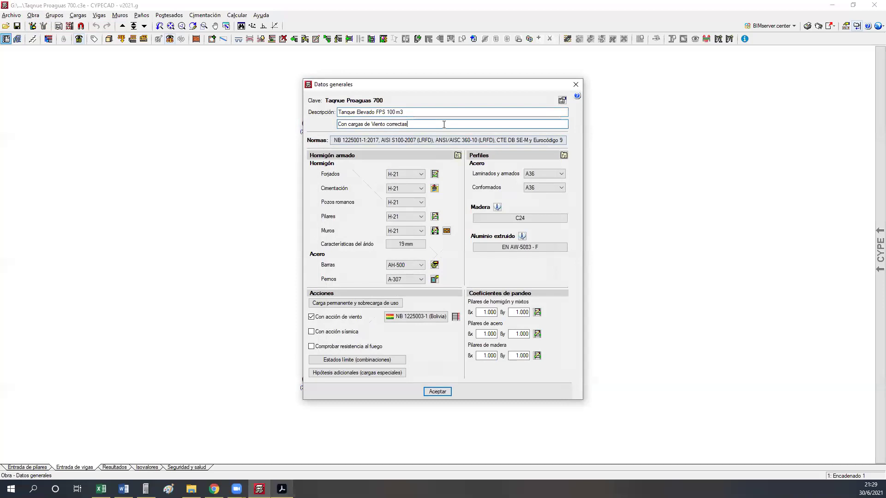
text(cambiando seccion en vigas de 25x35 a 17x50)
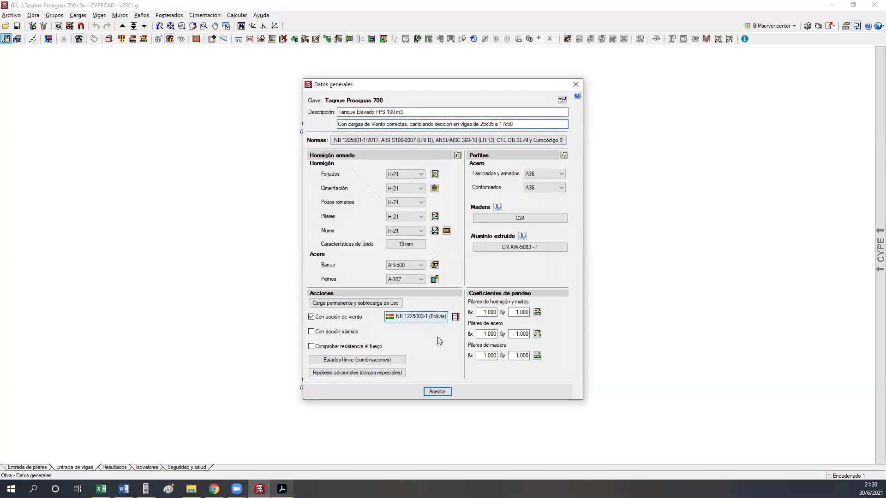
click(441, 392)
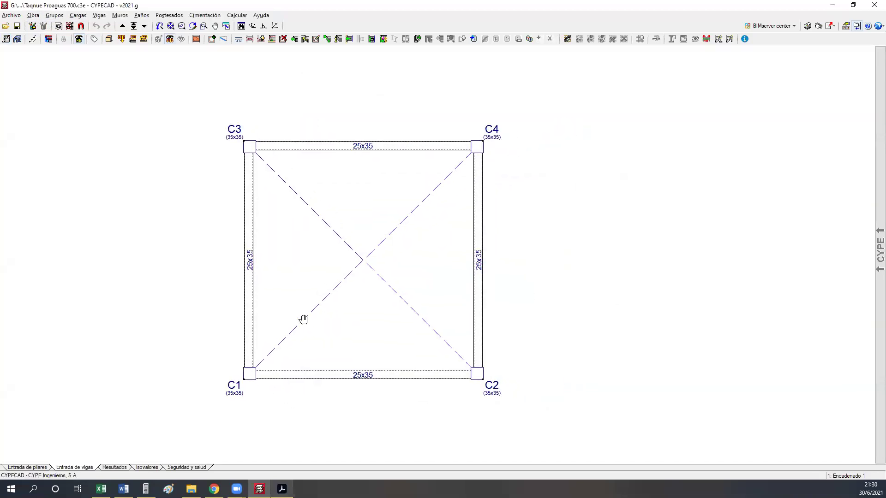
- Set column C1 to 30x30 cm on all floors from Encadenado 1 to Base Tanque, accepting the loss of calculated results
click(27, 467)
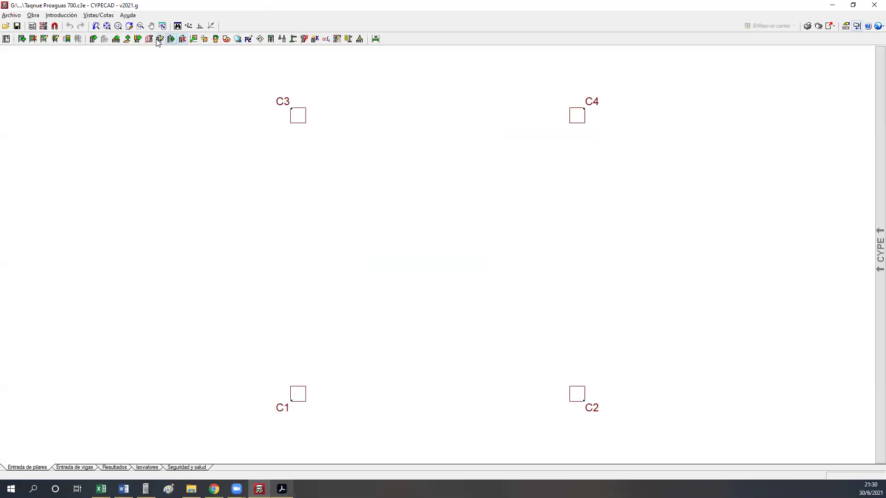
click(159, 39)
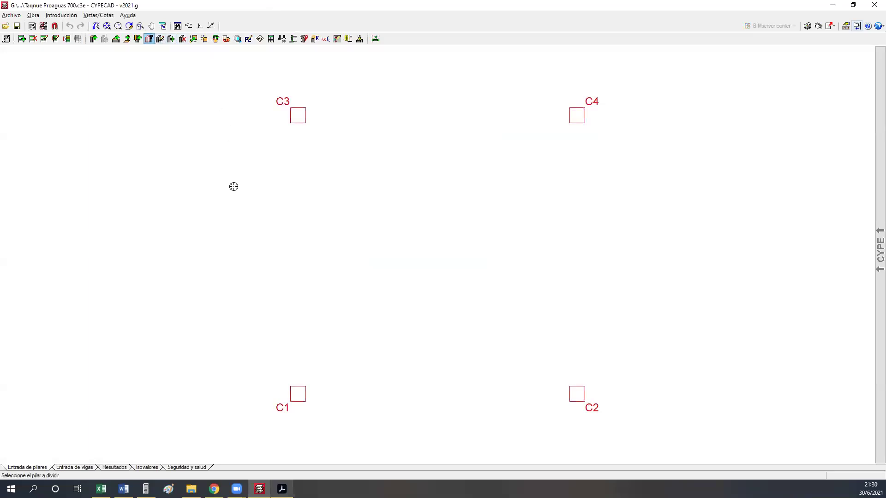
click(289, 399)
click(475, 213)
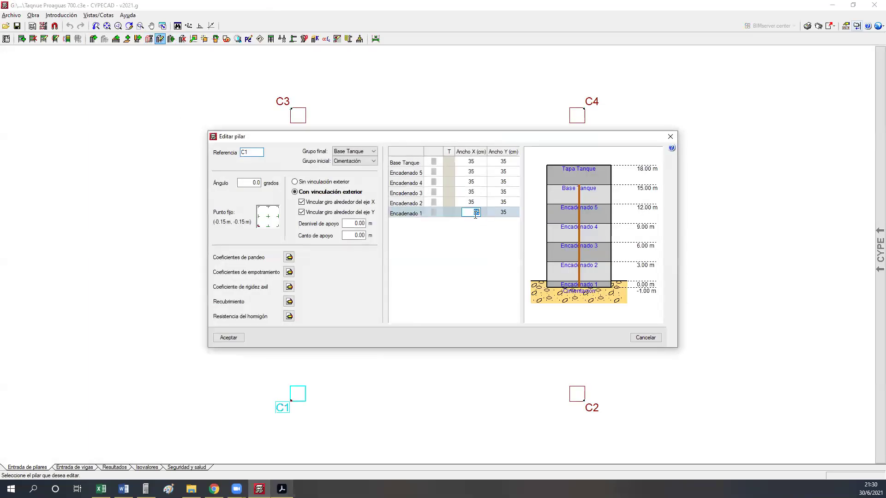
text(30)
click(508, 212)
text(30)
click(506, 200)
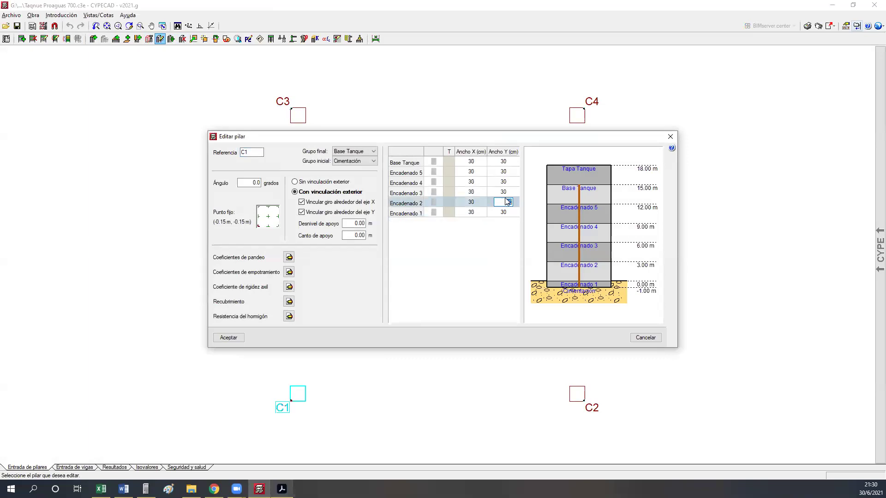
key(Return)
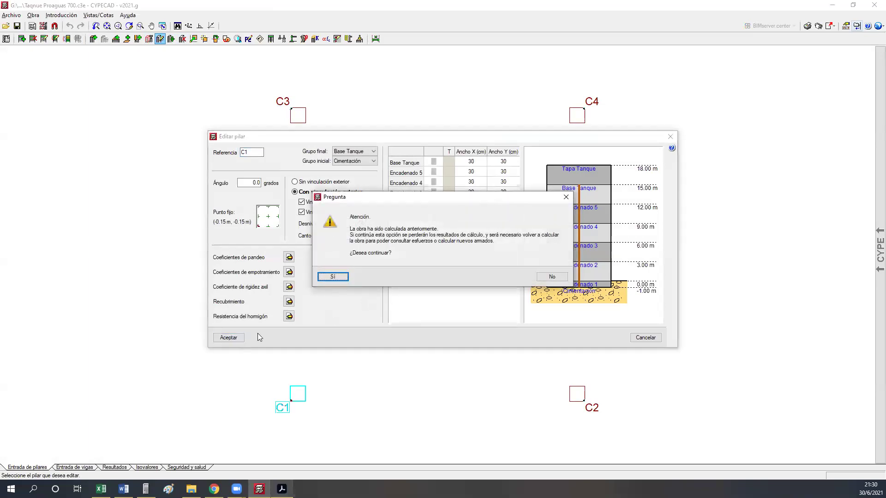
click(329, 278)
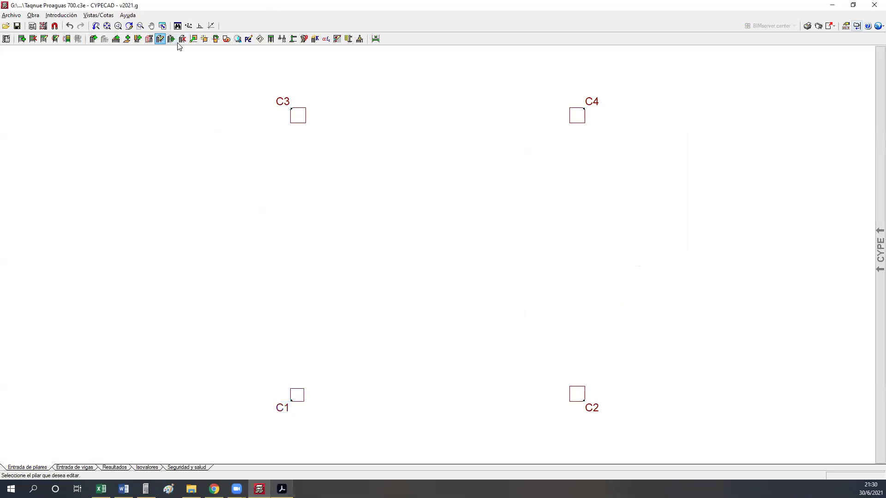
- Copy the start and end groups and dimensions of column C1 to columns C2, C3 and C4
click(226, 39)
click(304, 400)
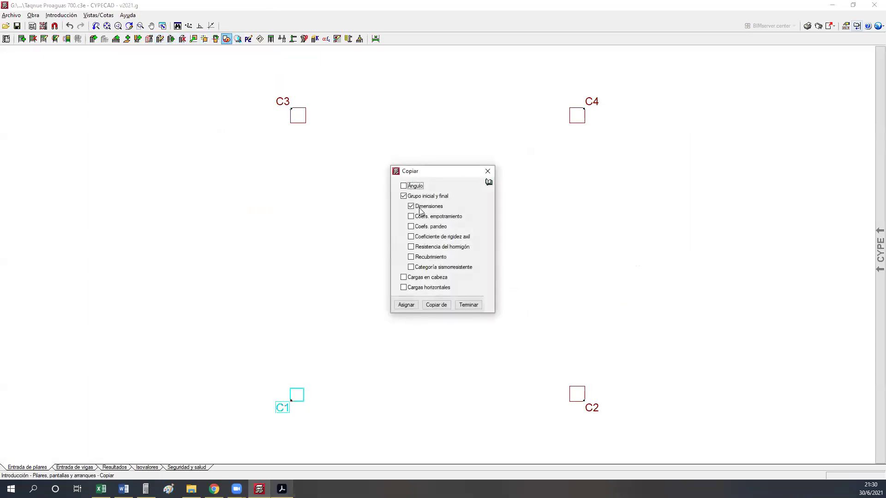
click(406, 305)
drag(611, 431, 504, 96)
click(476, 175)
click(239, 107)
right_click(223, 179)
click(469, 305)
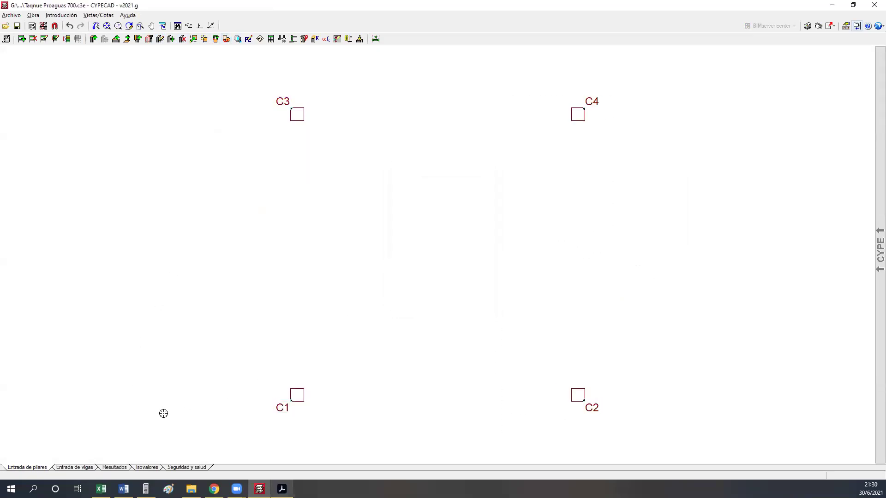
- Assign a rectangular 17 cm wide by 50 cm deep section to all four beams of Encadenado 1
click(86, 467)
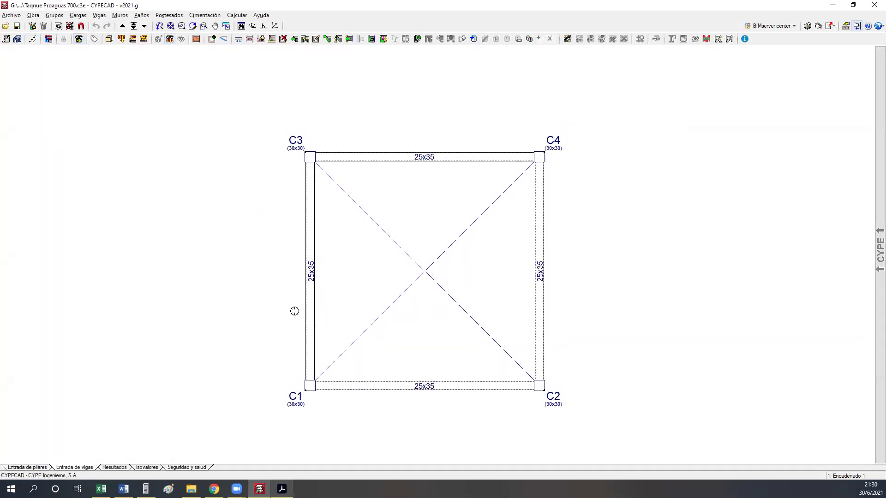
click(338, 39)
click(305, 38)
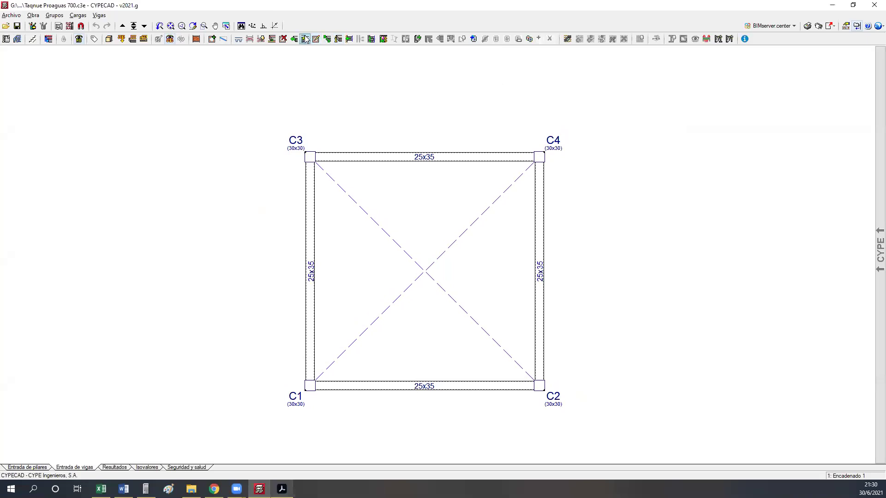
click(435, 248)
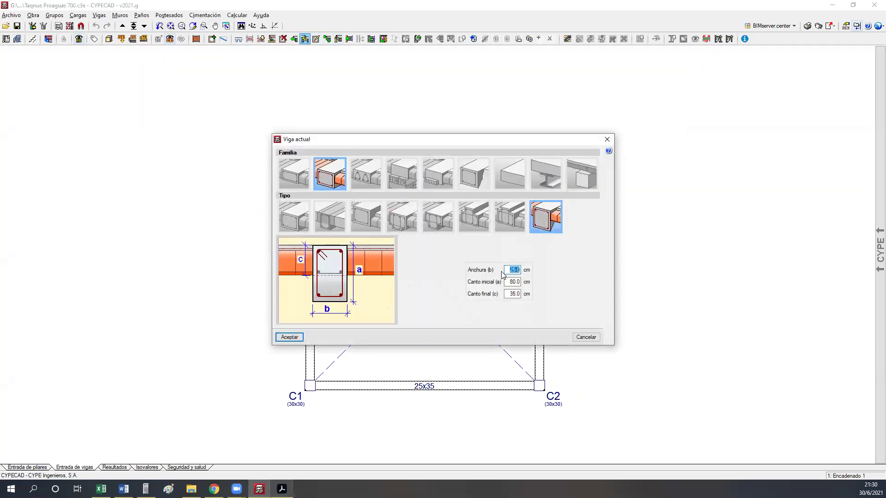
click(294, 217)
double_click(510, 271)
text(17)
key(Tab)
text(50)
click(289, 337)
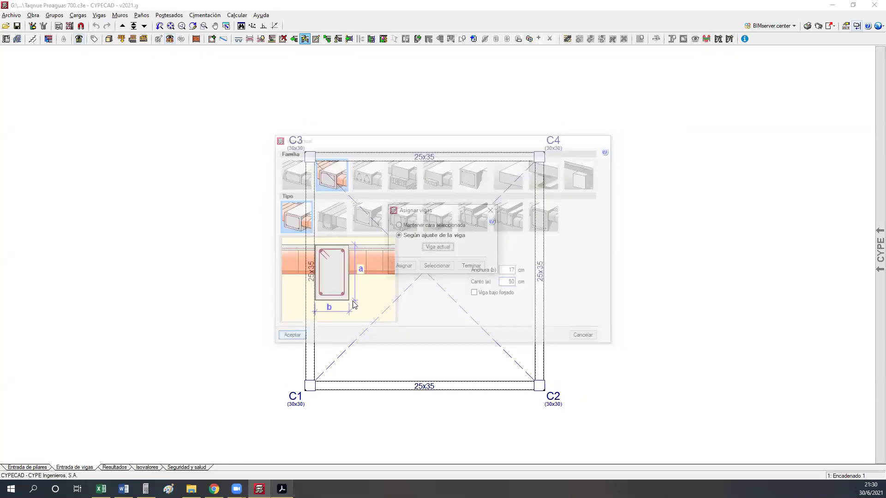
click(404, 265)
click(214, 74)
click(563, 399)
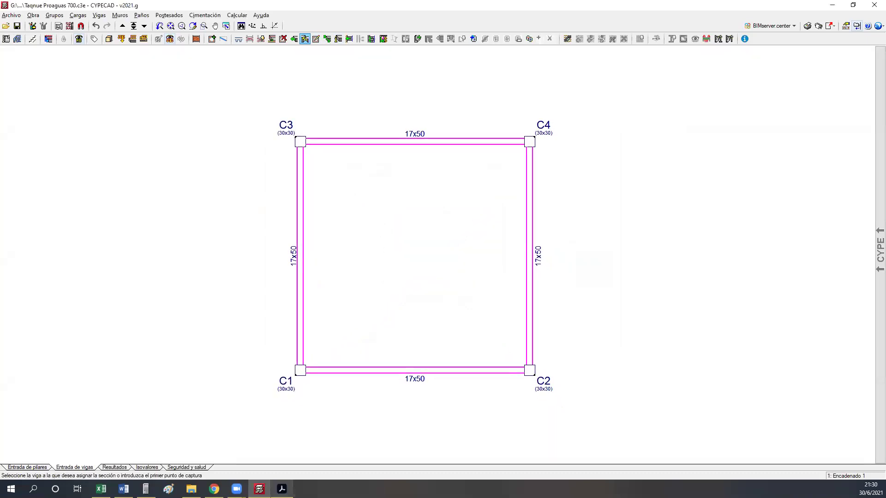
- Assign the 17x50 section to all four beams of Encadenado 2 and Encadenado 3
click(122, 25)
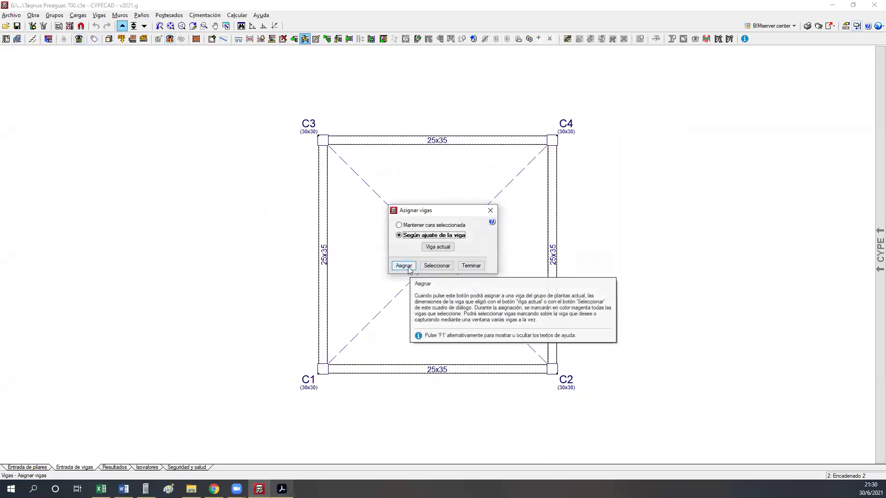
click(404, 265)
click(278, 109)
click(610, 417)
click(122, 26)
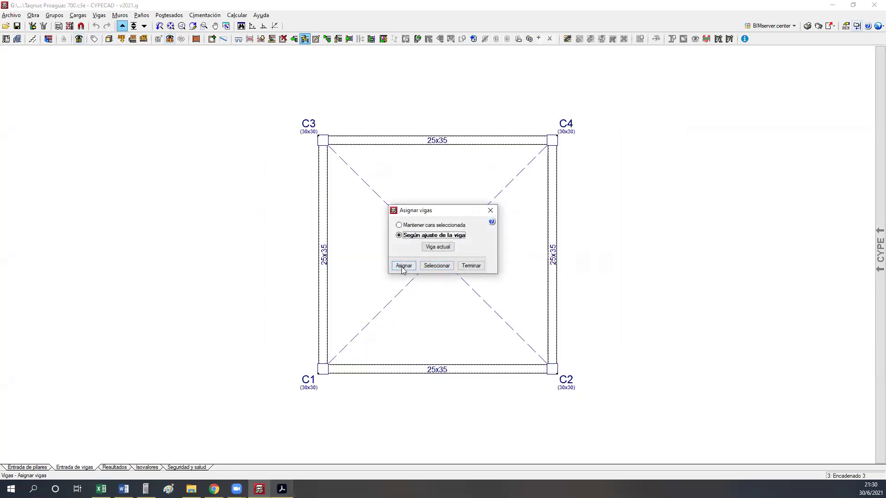
click(404, 265)
click(265, 100)
click(626, 406)
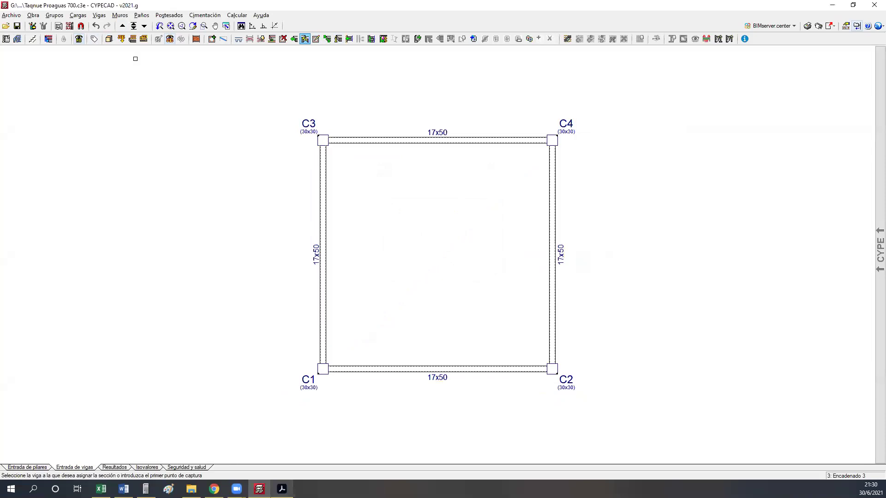
- Assign the 17x50 section to all beams of Encadenado 4 and 5, ending the assignment at Base Tanque
click(123, 26)
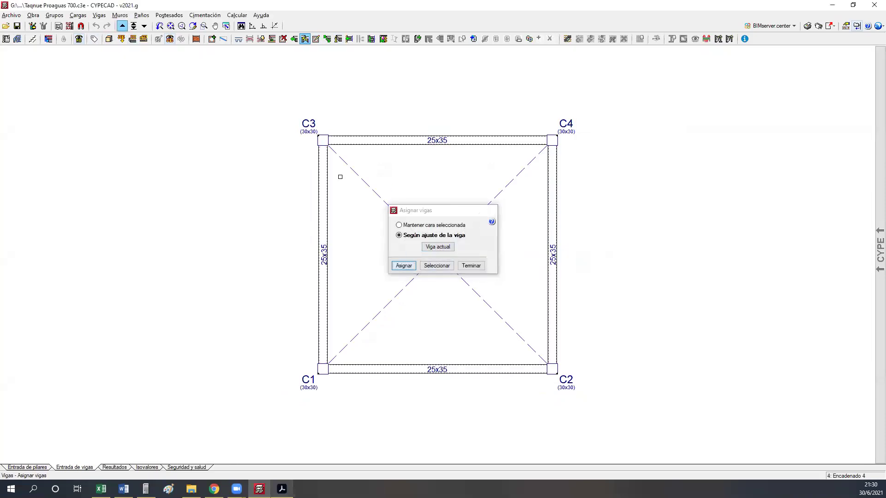
click(299, 115)
click(585, 376)
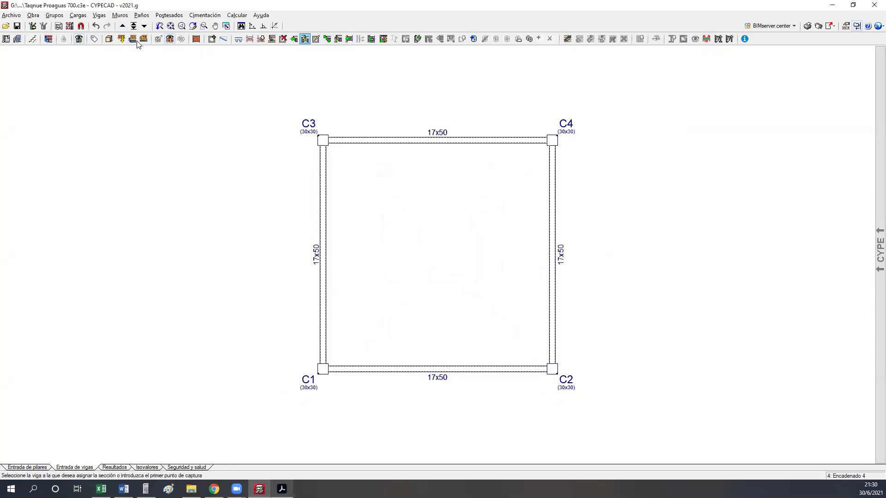
click(122, 26)
click(404, 263)
click(297, 109)
click(577, 401)
click(122, 26)
click(469, 267)
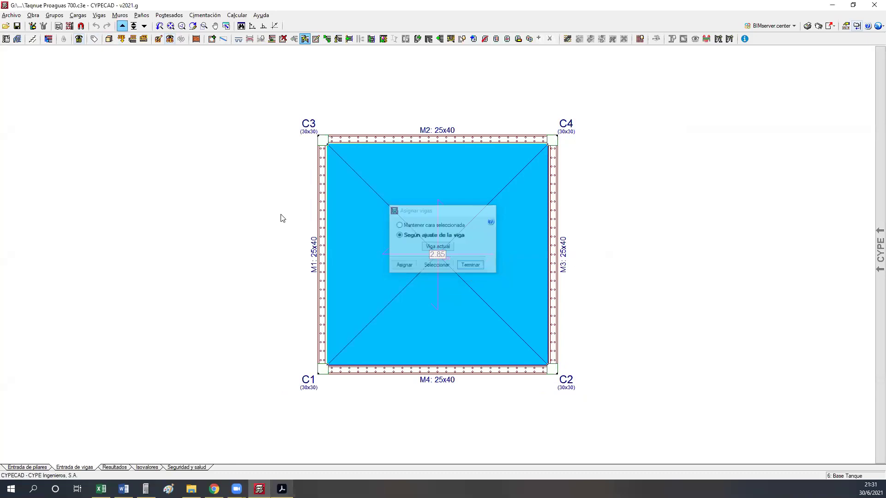
- Inspect the 3D view of the building, examining how the lower tie beams meet the columns and footings
click(109, 39)
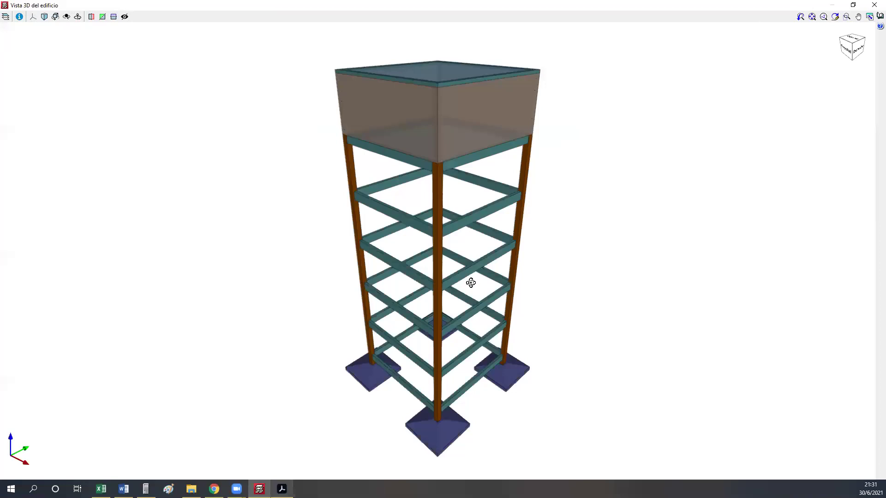
drag(470, 282, 461, 358)
scroll(455, 359, up, 3)
middle_drag(454, 358, 428, 277)
scroll(308, 307, up, 5)
drag(308, 307, 240, 295)
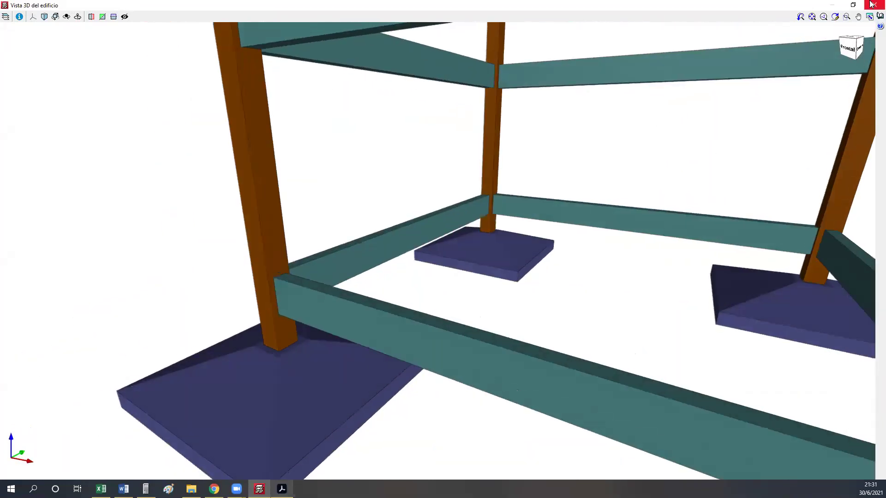
click(873, 5)
- Calculate the whole project including the foundation and close the calculation error report
click(237, 15)
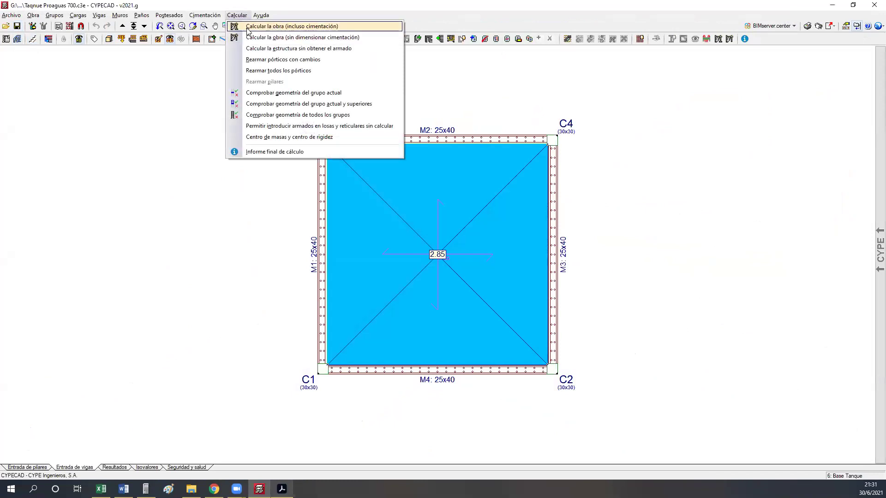
click(248, 27)
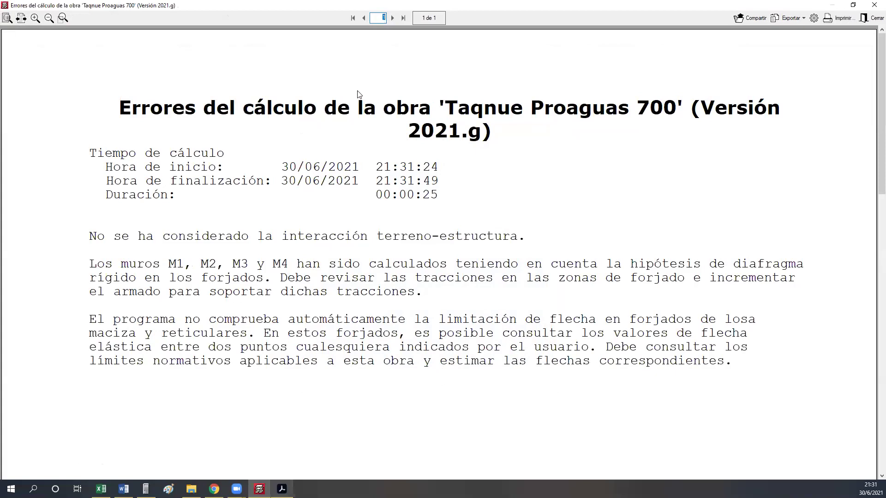
click(874, 5)
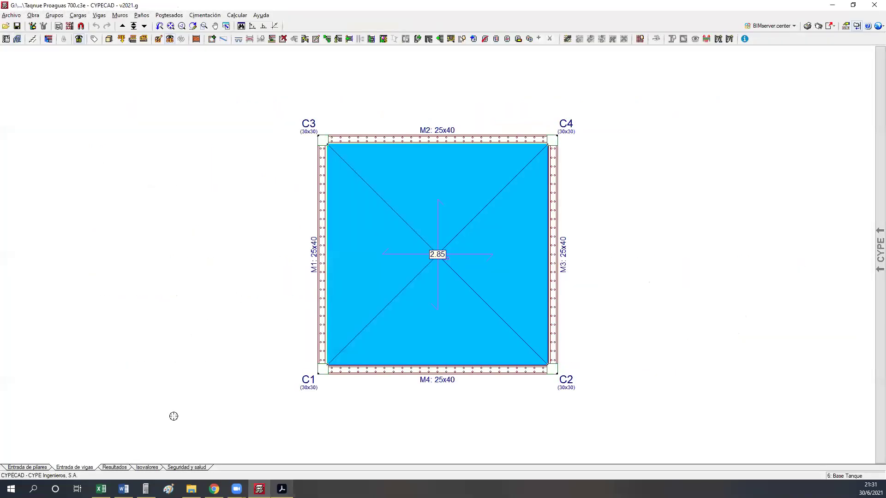
- Display the calculation results for the Cimentación floor group
click(124, 467)
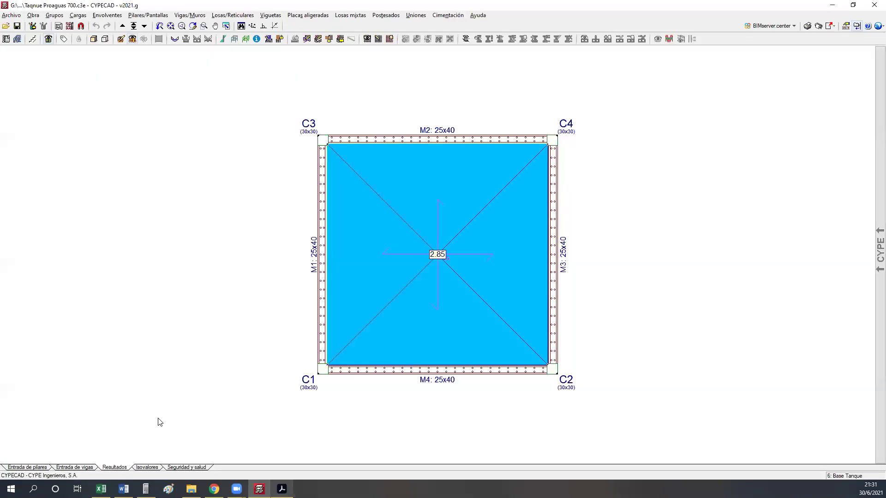
click(143, 27)
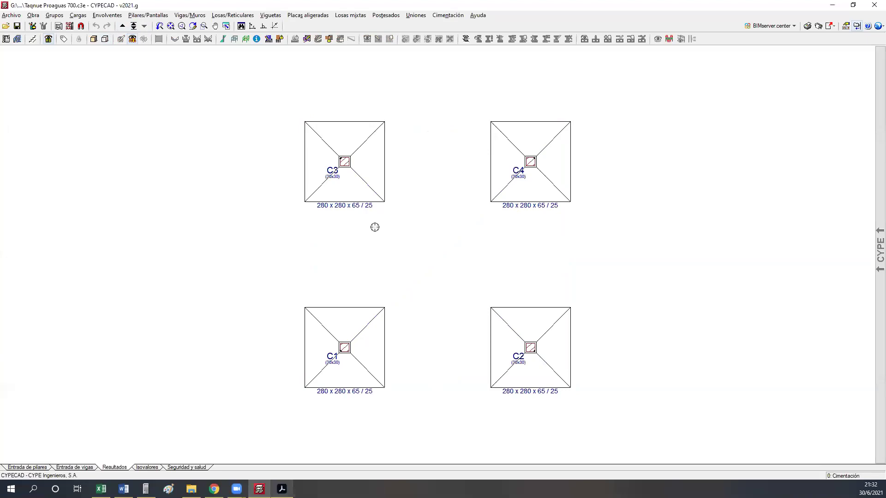
click(268, 38)
key(Escape)
- Review the project's general data and the reinforcement and checks of columns C1 to C4
click(36, 16)
click(48, 26)
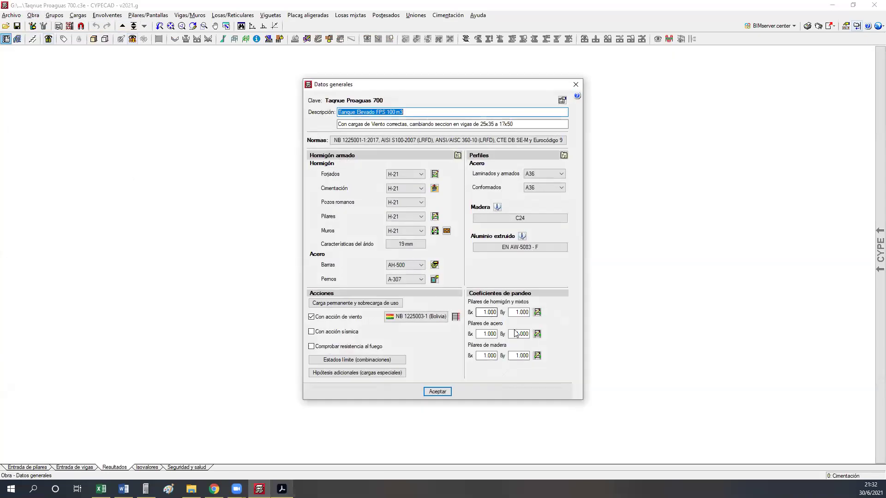
click(437, 391)
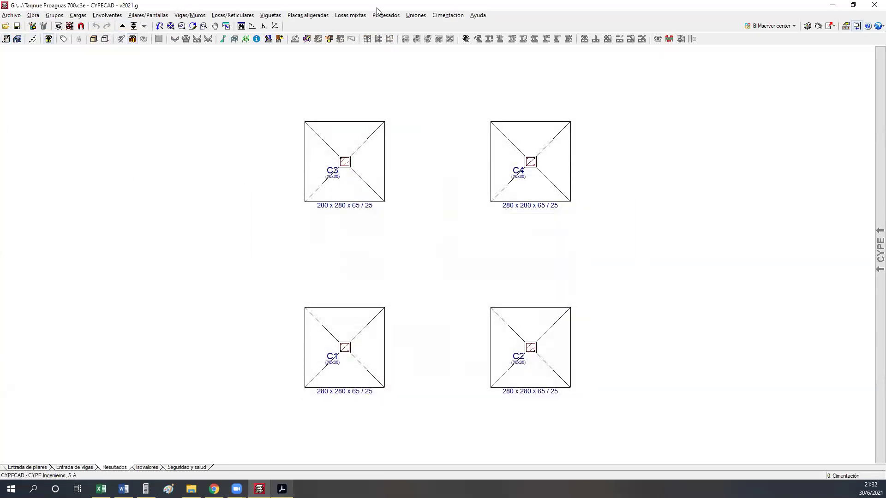
click(268, 39)
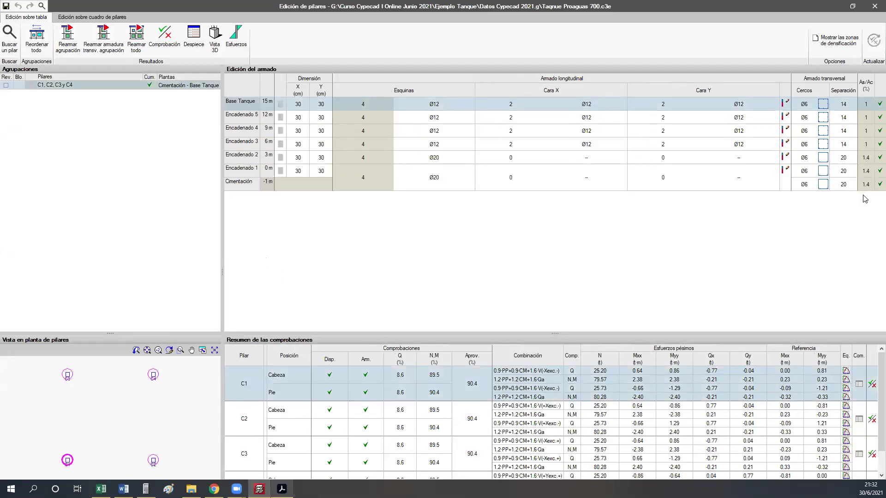
click(874, 6)
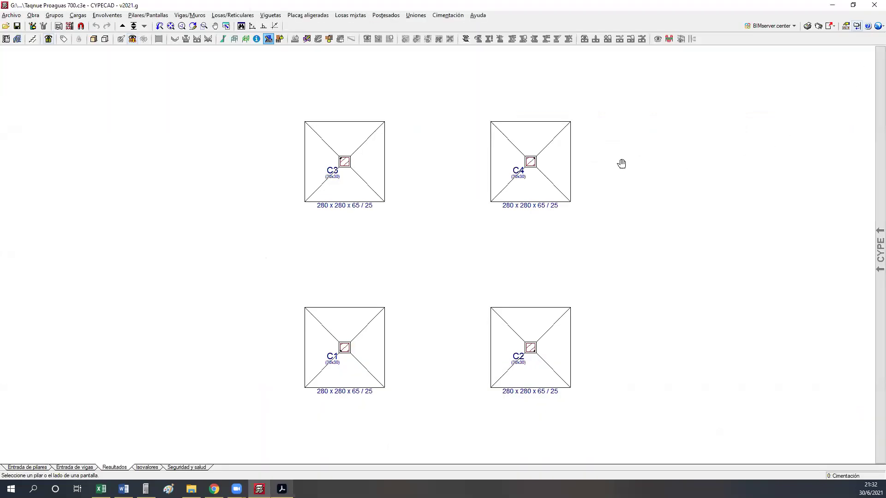
- Examine the reinforcement and force diagrams of the C1–C2 beam in Encadenado 1 and Encadenado 2
key(Page_Up)
click(307, 38)
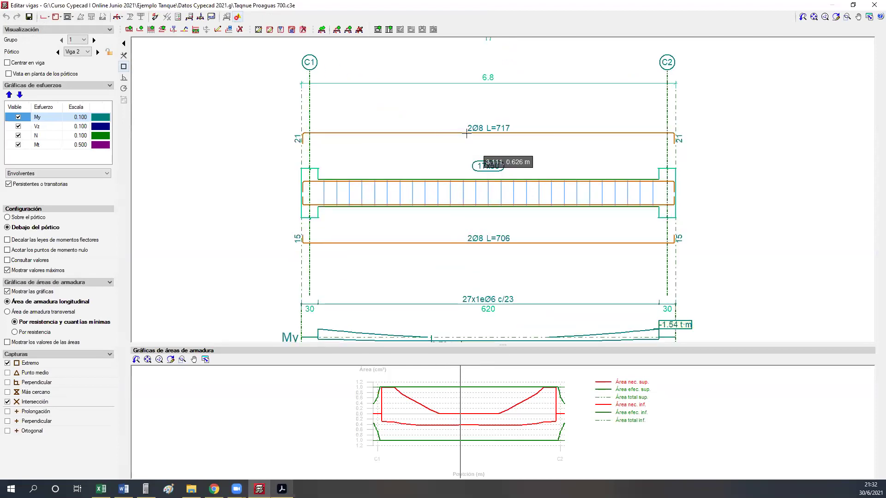
click(874, 5)
click(122, 27)
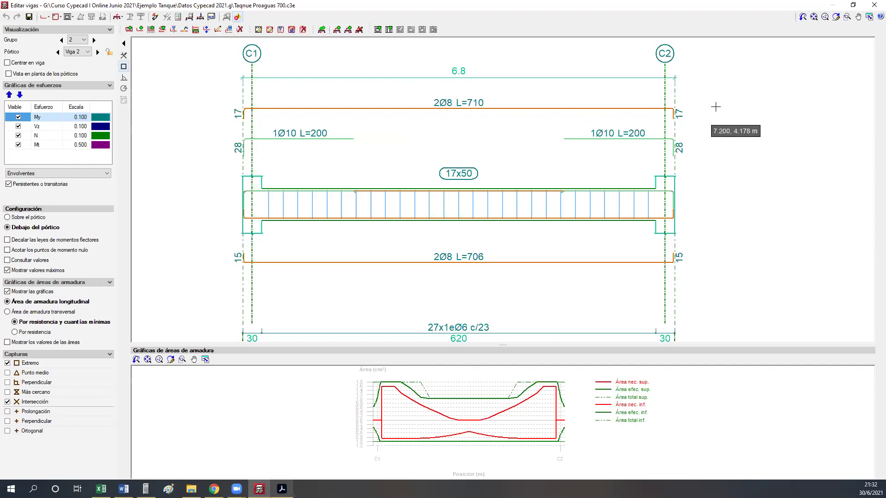
click(874, 4)
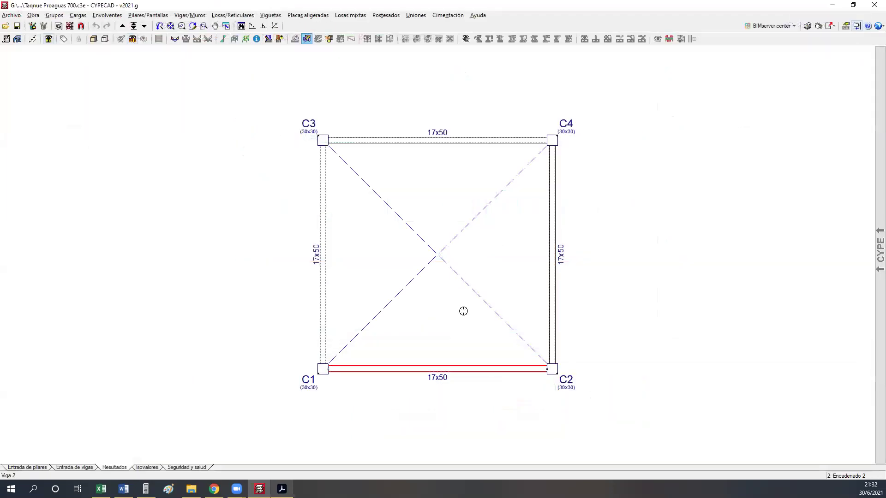
middle_drag(463, 310, 423, 307)
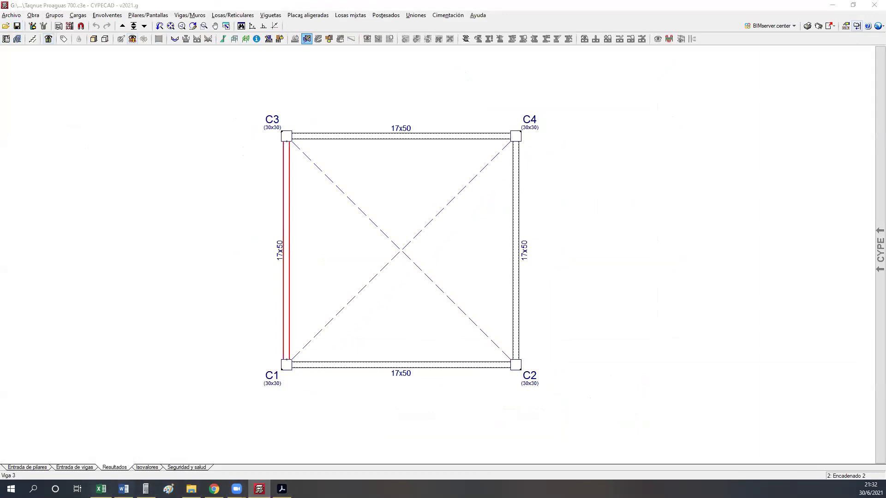
- Check the cells to complete for model 6 in Excel, then generate CYPECAD's column distortion report and examine the maximum total drift
click(101, 489)
drag(430, 319, 617, 320)
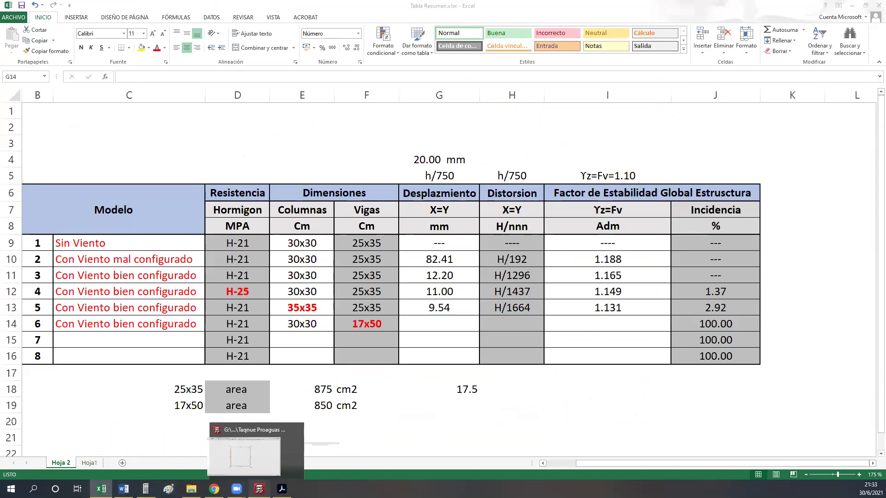
click(260, 490)
click(139, 16)
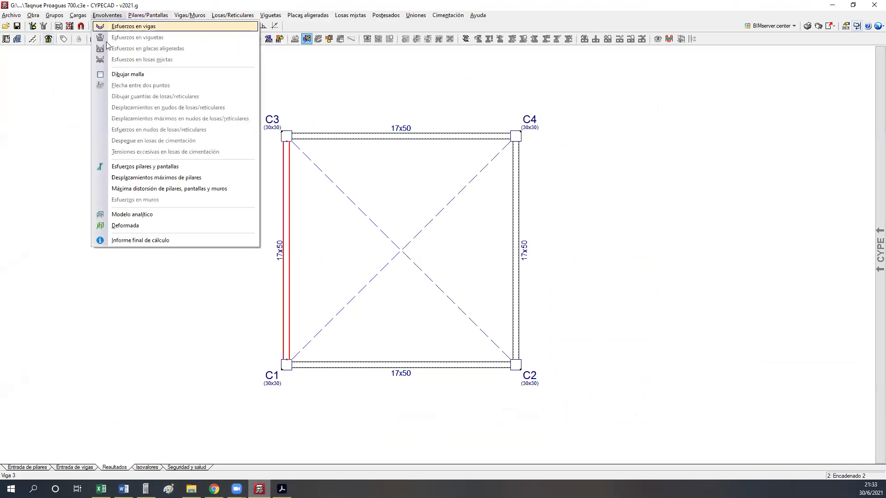
click(118, 191)
click(286, 365)
scroll(710, 48, down, 15)
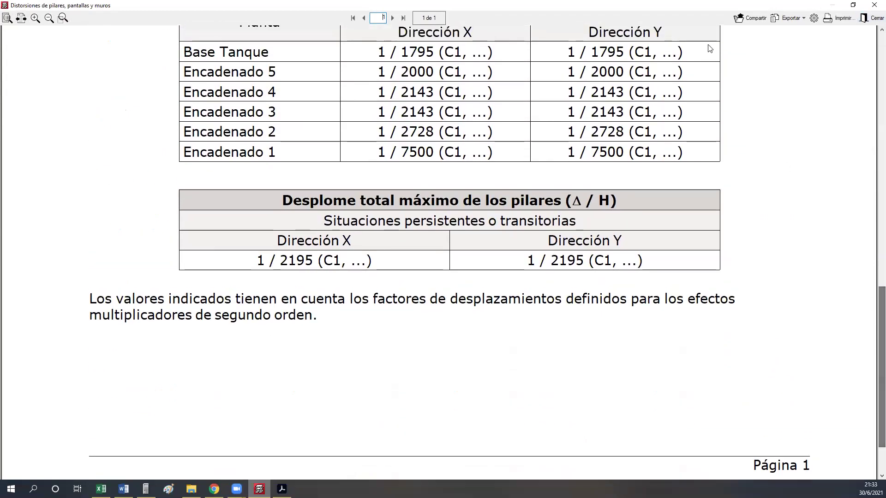
mouse_move(163, 190)
mouse_down()
mouse_move(733, 298)
mouse_move(728, 276)
mouse_up()
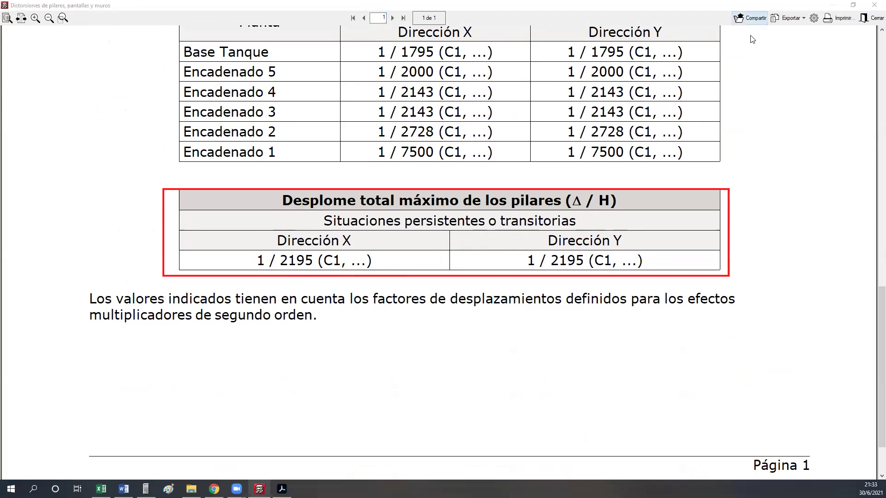
- Switch to the Excel table and enter H/2195 as the distortion of model 6 in cell H14
click(101, 489)
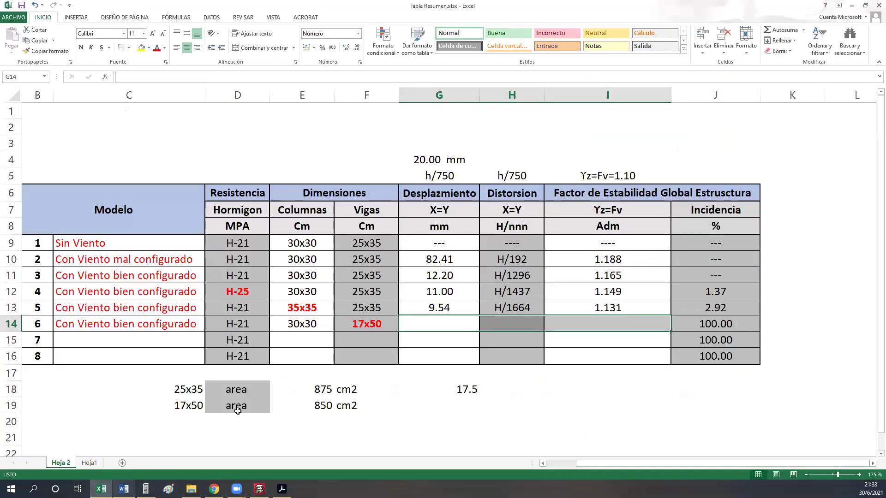
click(493, 323)
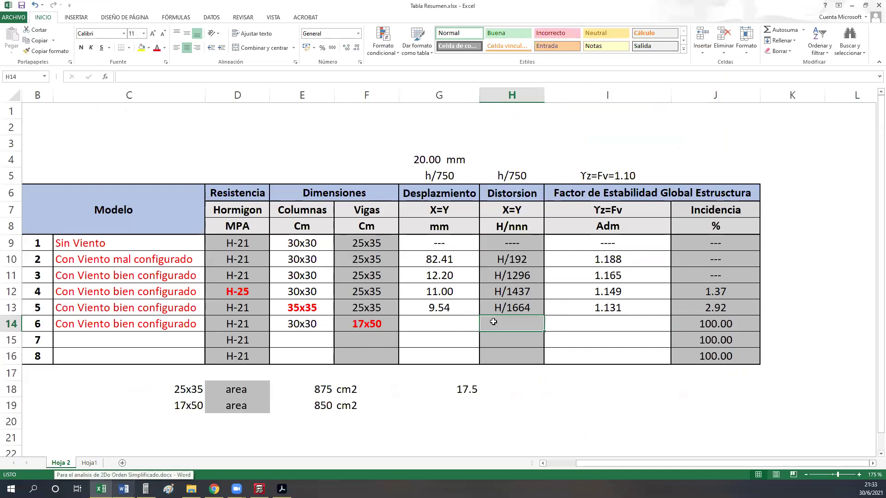
text(H/2)
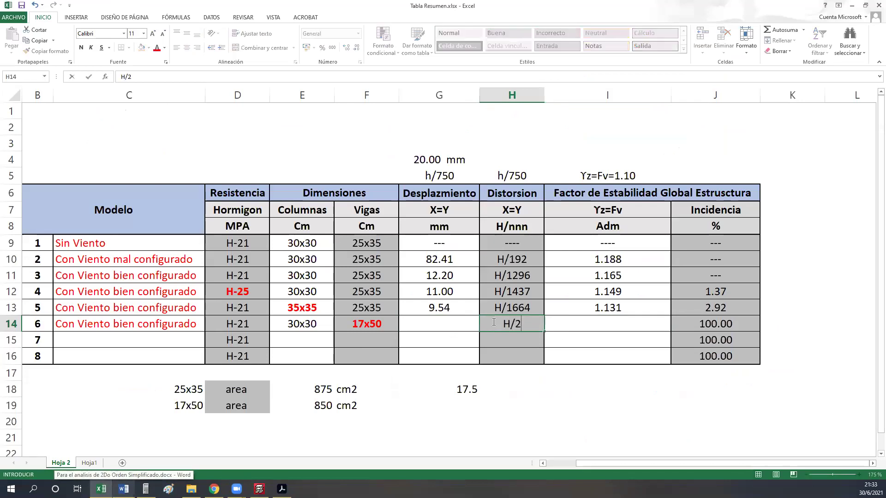
text(195)
key(Return)
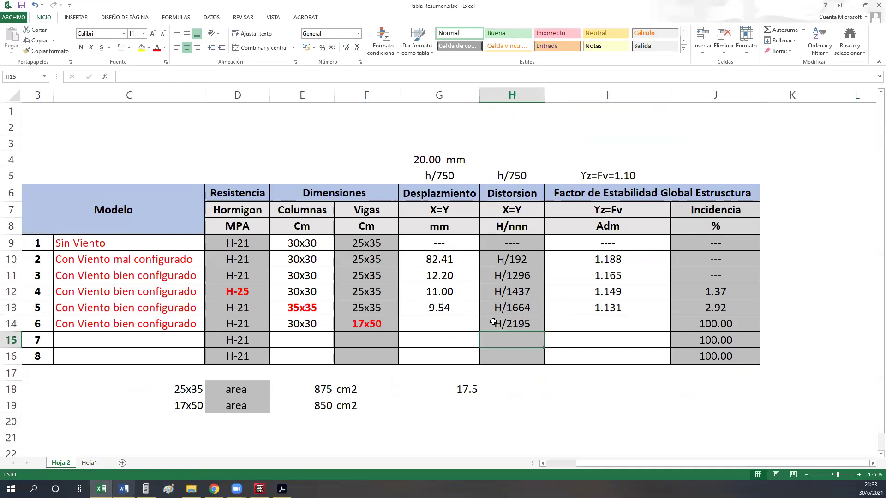
click(494, 322)
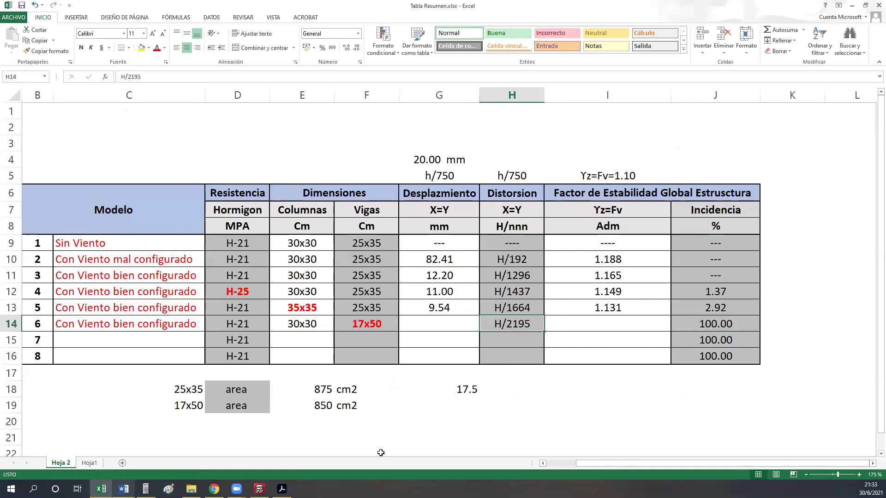
- Switch to CYPECAD, close the distortion report and generate the maximum displacements report for column C1
click(260, 489)
click(875, 5)
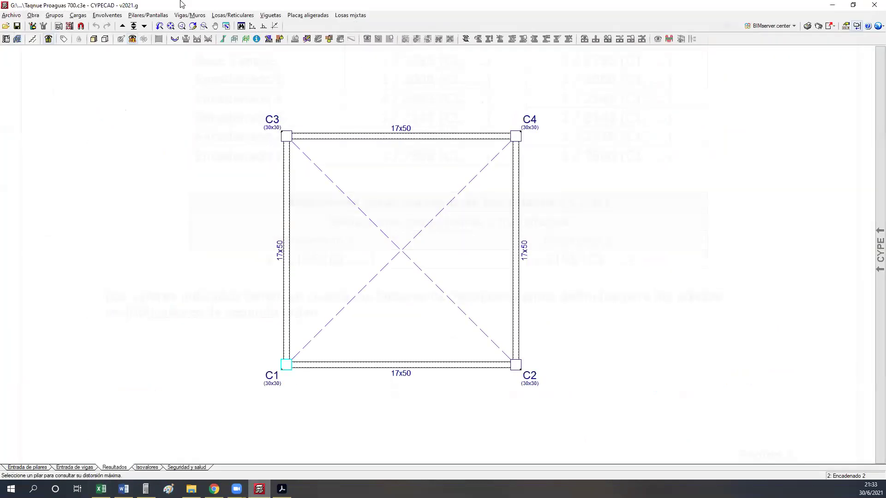
click(107, 15)
click(129, 188)
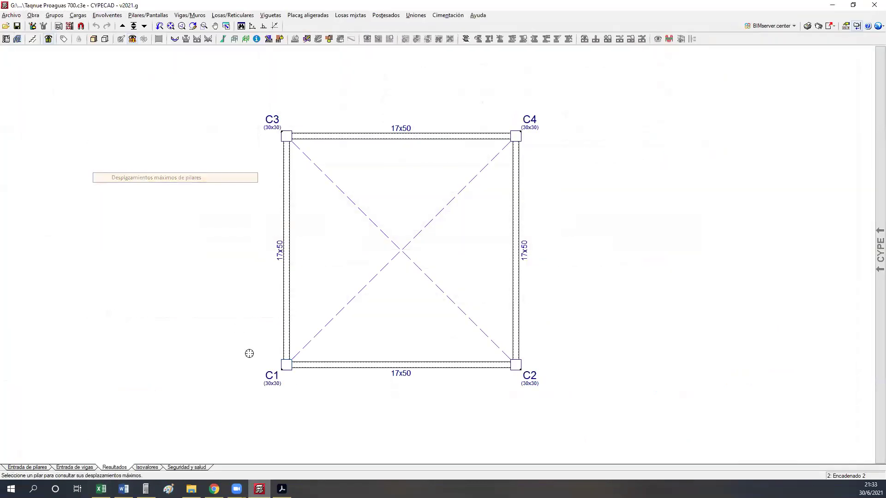
click(286, 365)
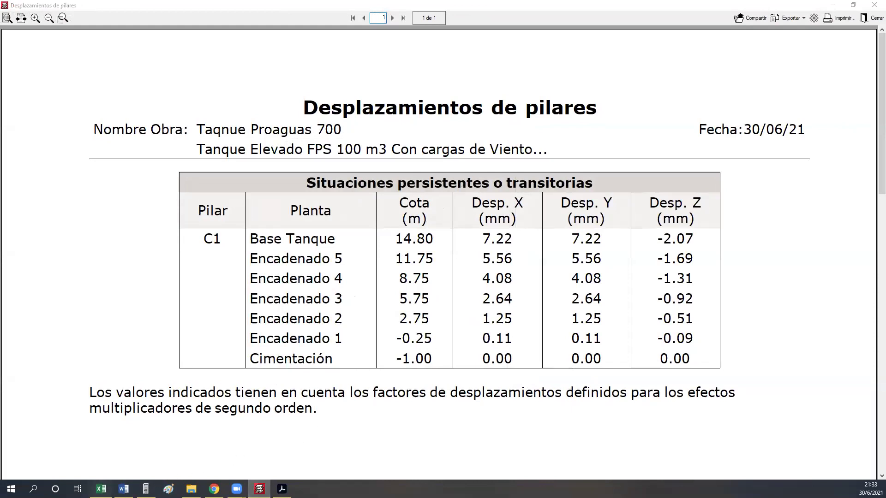
- Switch to the Excel table and enter 7.22 as the displacement of model 6 in cell G14
click(101, 489)
click(452, 322)
text(7.22)
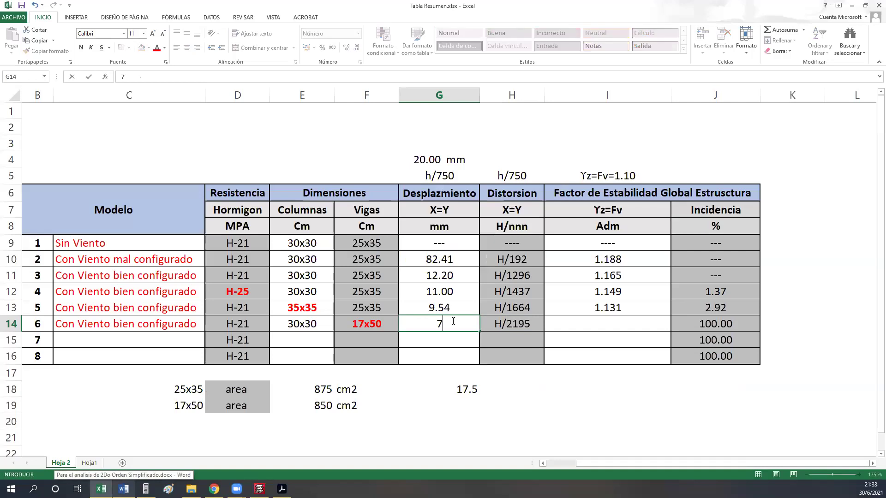
key(Return)
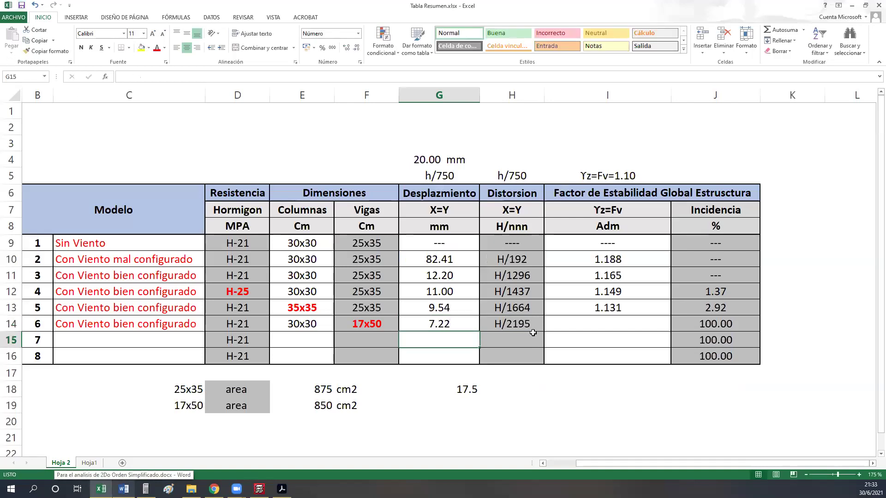
- Select cell I14, then switch to CYPECAD and examine the wind amplification ratios in the global stability analysis report
click(565, 324)
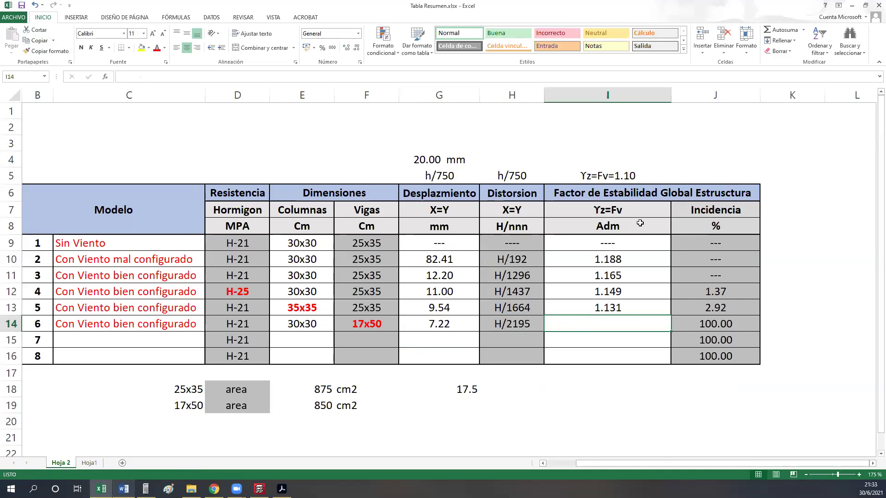
click(236, 489)
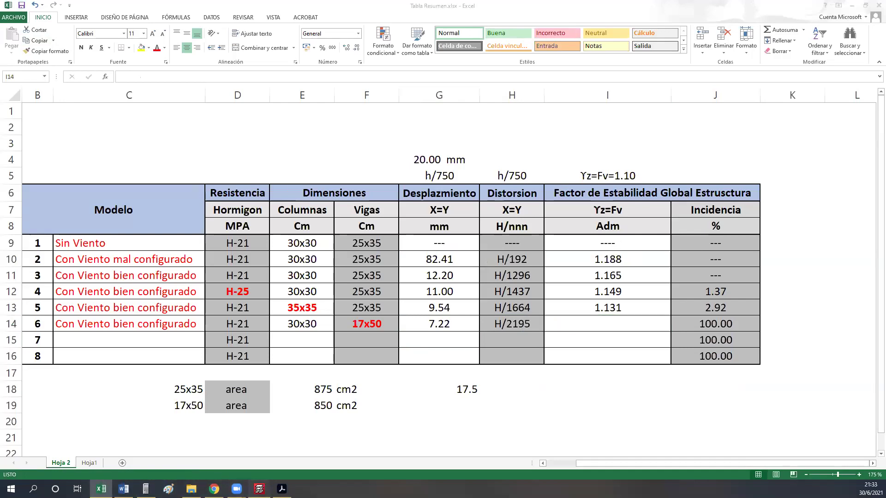
click(872, 18)
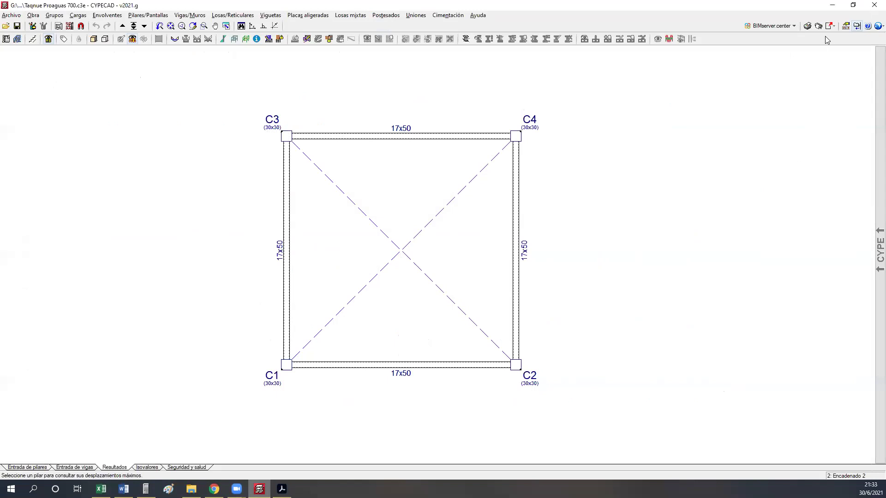
click(75, 468)
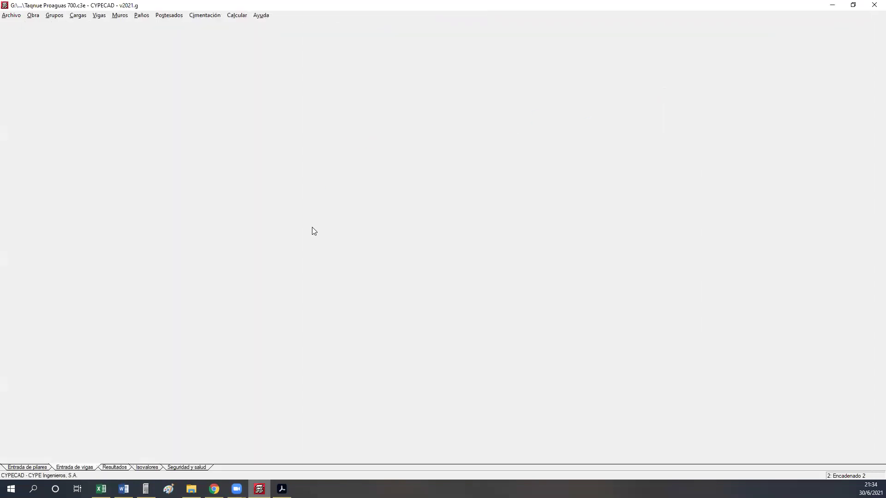
click(441, 325)
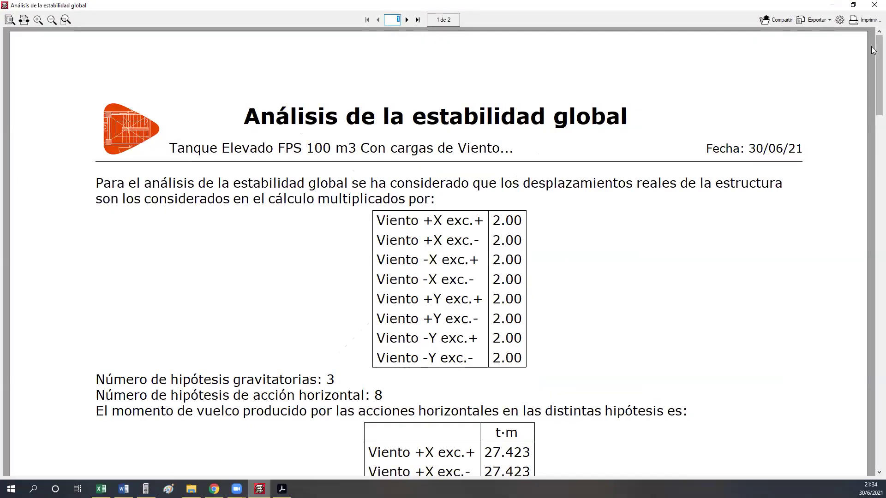
click(874, 132)
drag(872, 128, 871, 276)
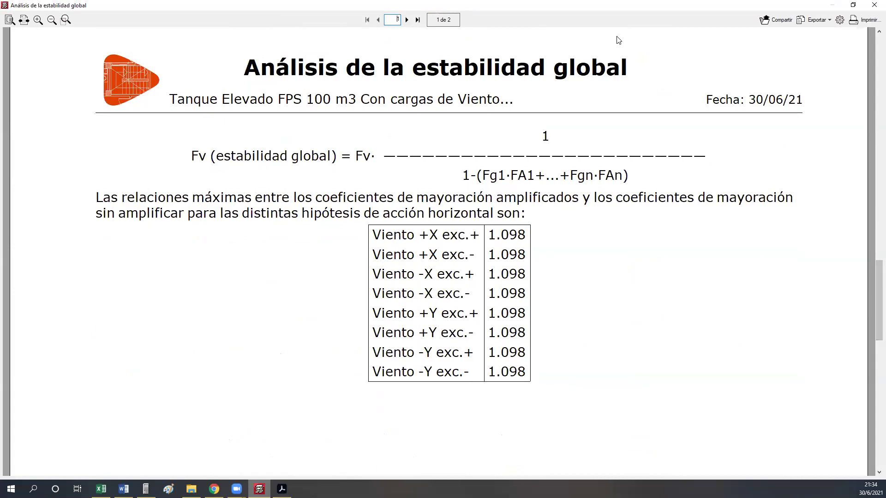
drag(364, 224, 535, 388)
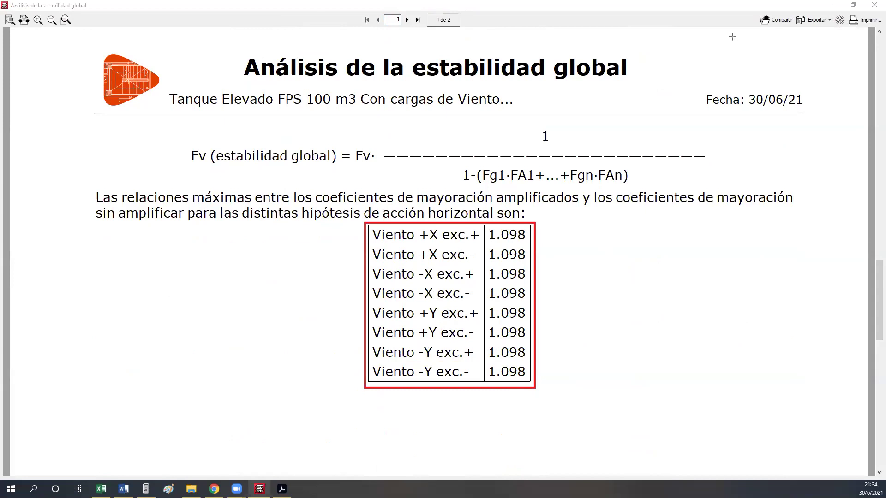
key(Escape)
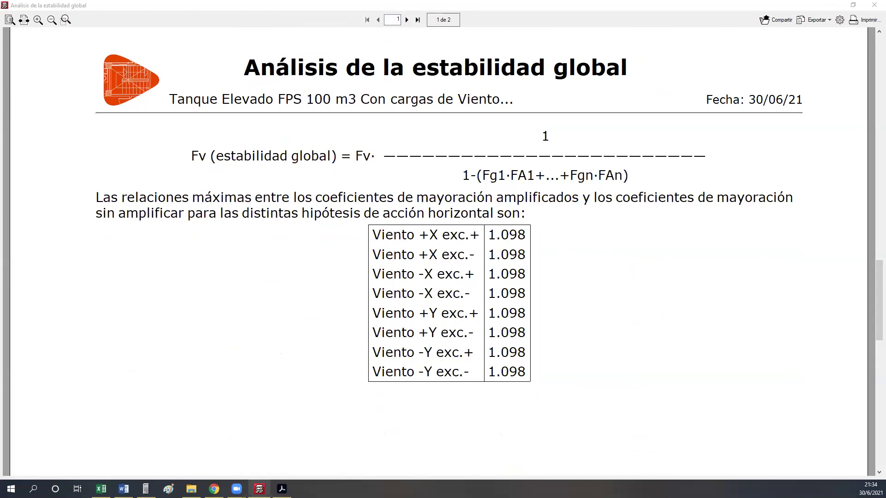
- Switch to the Excel table and enter 1.098 as the global stability factor of model 6 in cell I14
click(101, 489)
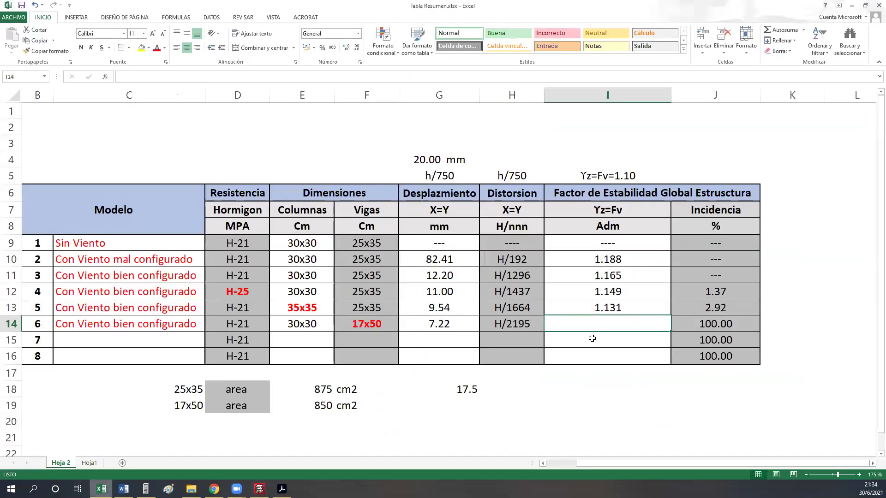
text(1.098)
key(Return)
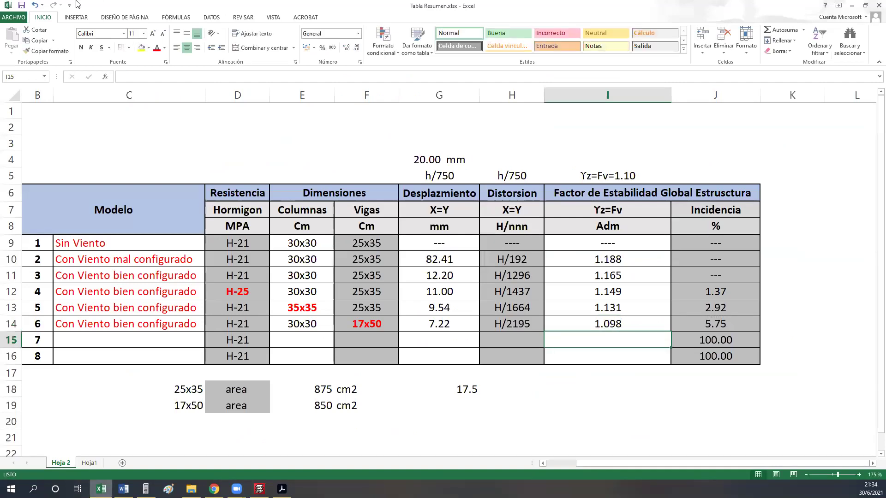
- Compare the result rows of models 4, 5 and 6, then switch to Word and review the global stability criterion for P-Delta analysis
click(369, 325)
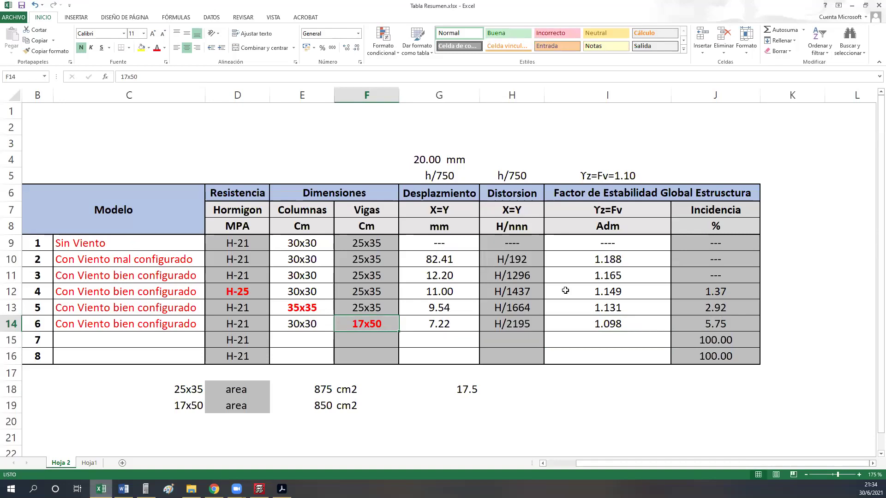
drag(109, 294, 703, 292)
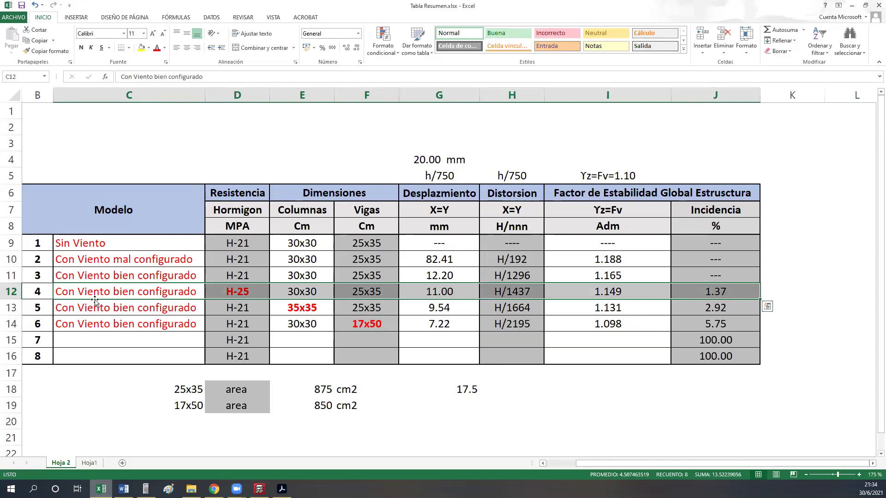
drag(92, 309, 722, 310)
drag(81, 325, 702, 315)
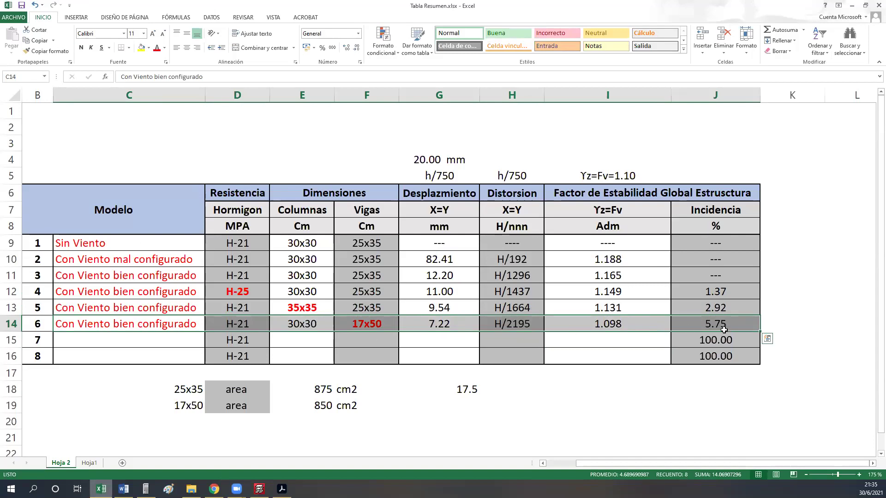
drag(723, 329, 312, 324)
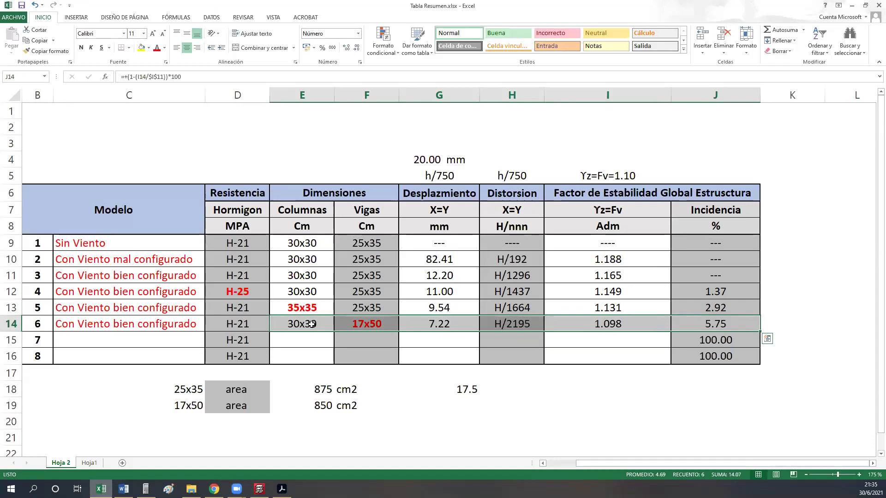
click(123, 489)
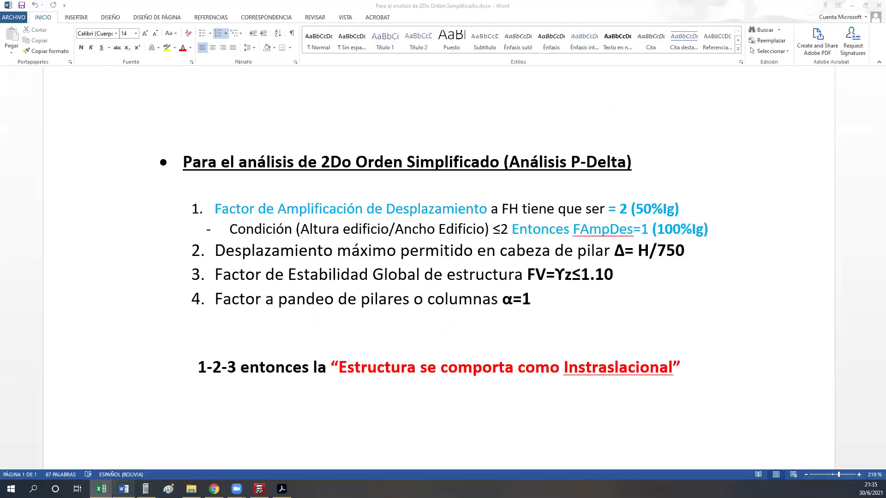
mouse_move(193, 273)
mouse_down()
mouse_move(615, 276)
mouse_move(209, 277)
mouse_up()
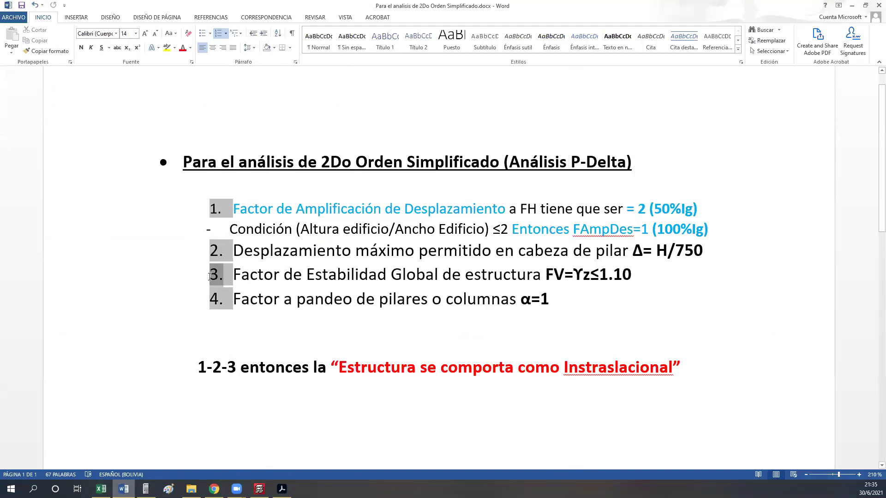
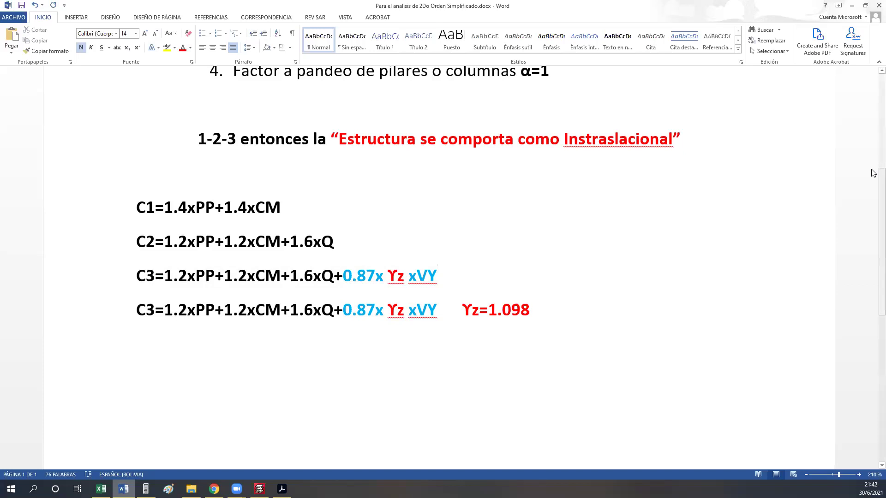
- Replace Yz with 1.098 in the last C3 load combination and space the Yz note away from it with a tab
drag(404, 312, 388, 312)
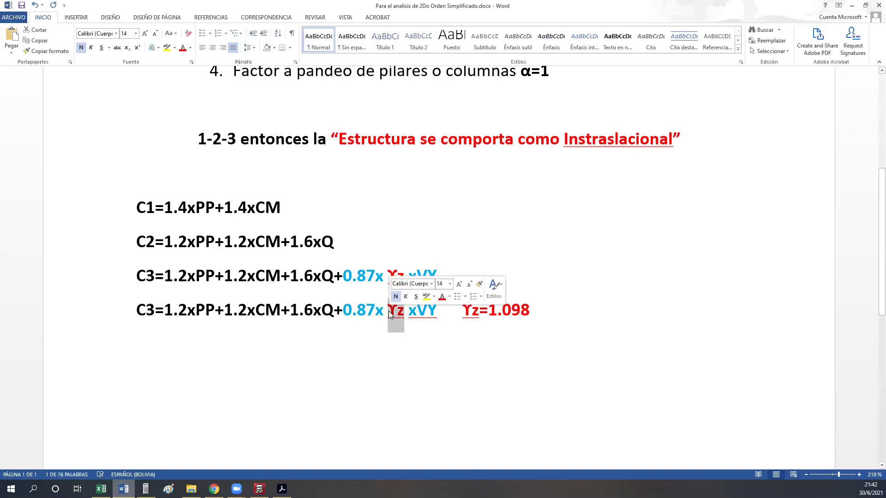
text(1.098)
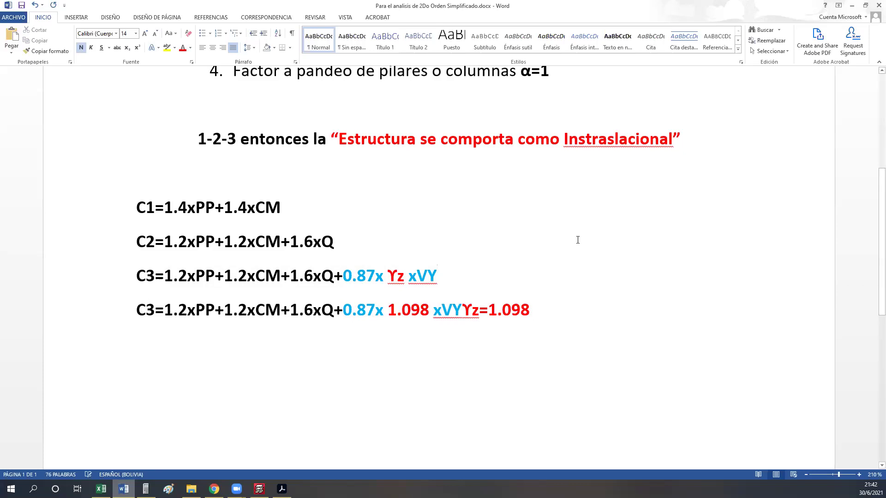
click(461, 312)
key(Tab)
- Duplicate the C3 combination containing 1.098 onto a new line below, and switch to the HP 49G calculator emulator
double_click(563, 311)
click(518, 311)
drag(518, 310, 146, 312)
key(ctrl+c)
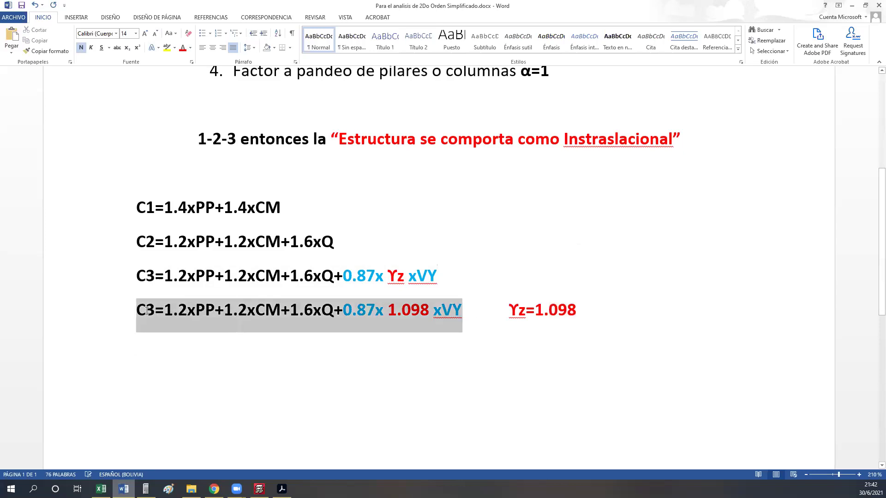
click(643, 324)
key(Return)
key(ctrl+v)
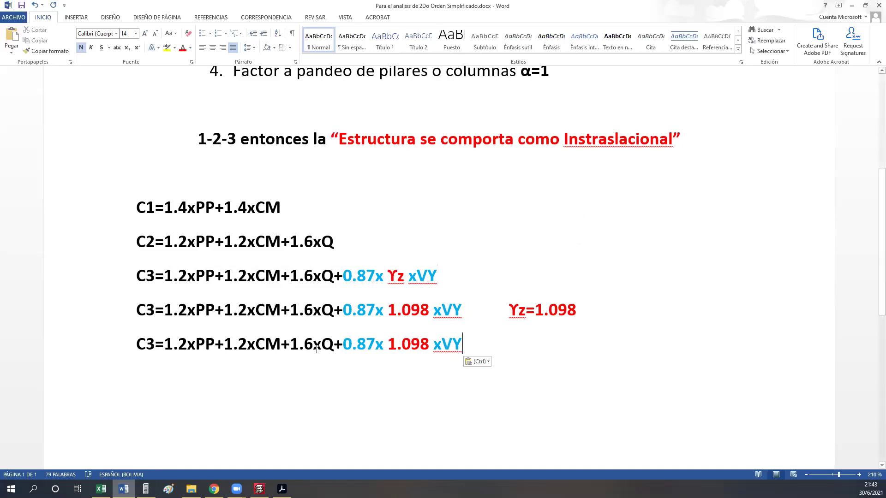
click(145, 489)
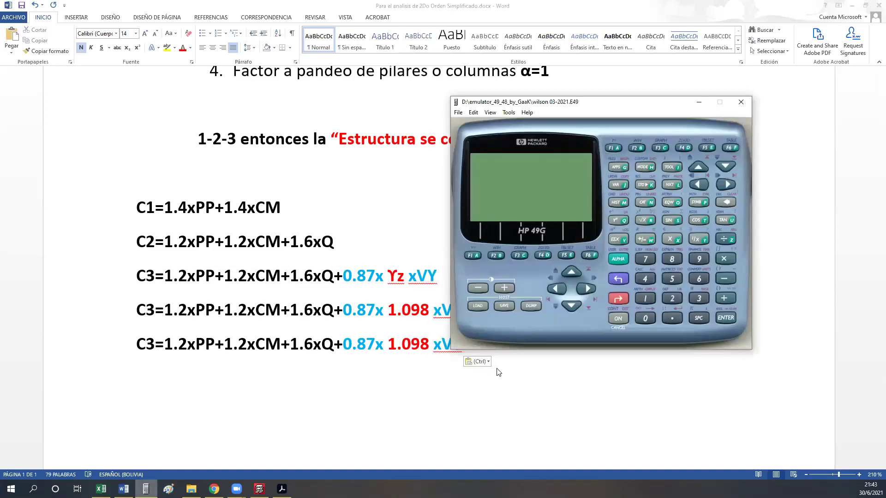
text(0.7)
key(Return)
key(slash)
text(.98)
key(Delete)
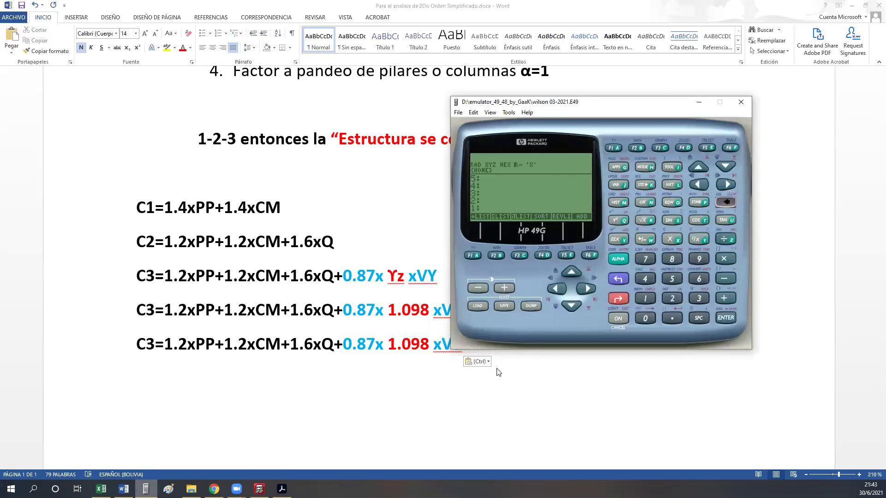
- Multiply 0.87 by 1.0989 on the calculator and return to the Word document
text(0.87)
key(Return)
text(1.0989)
key(Return)
key(asterisk)
click(498, 372)
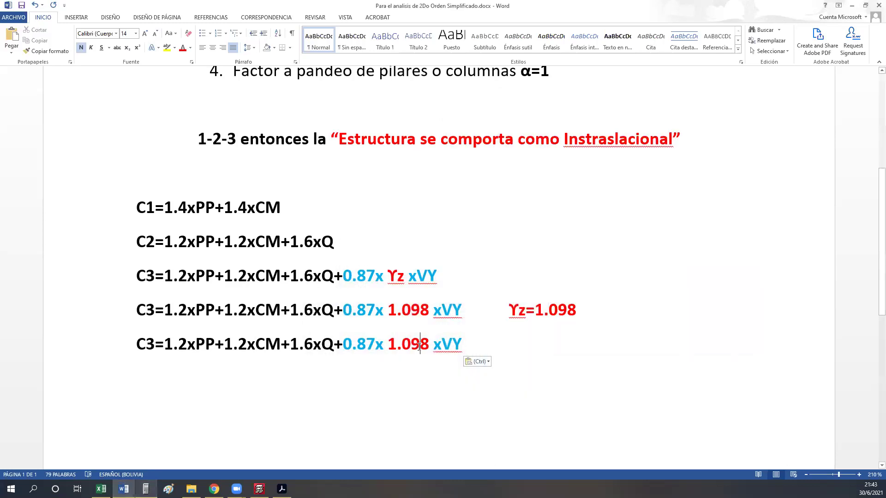
- Replace "0.87x 1.098" with 0.956 in the last C3 combination, leaving no space before xVY
drag(432, 344, 351, 345)
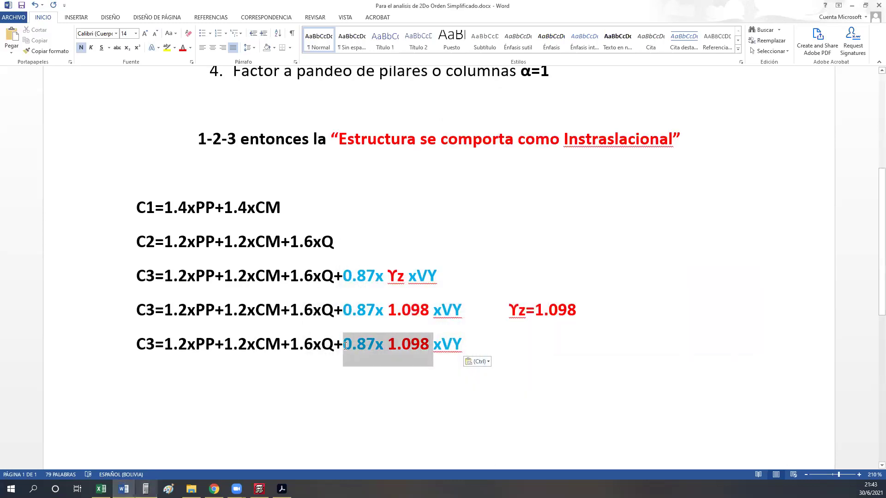
key(BackSpace)
text(956)
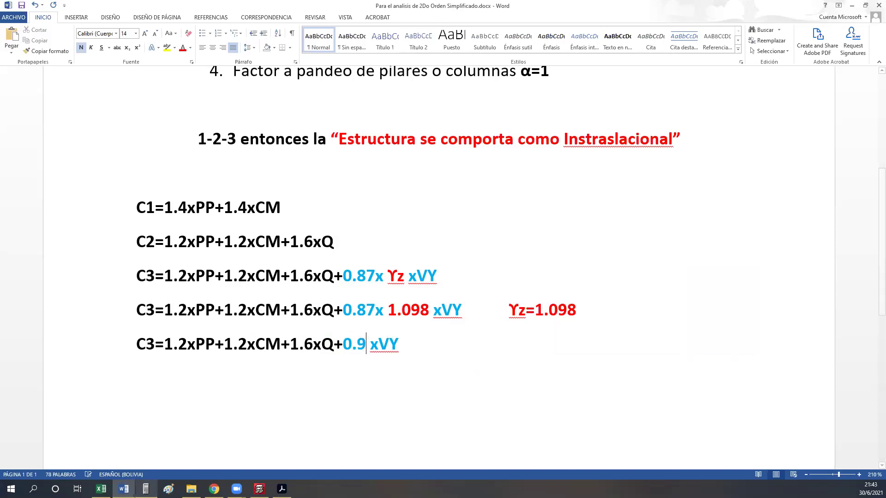
key(Delete)
- Colour only the coefficient 0.956 green in the last C3 combination
double_click(373, 348)
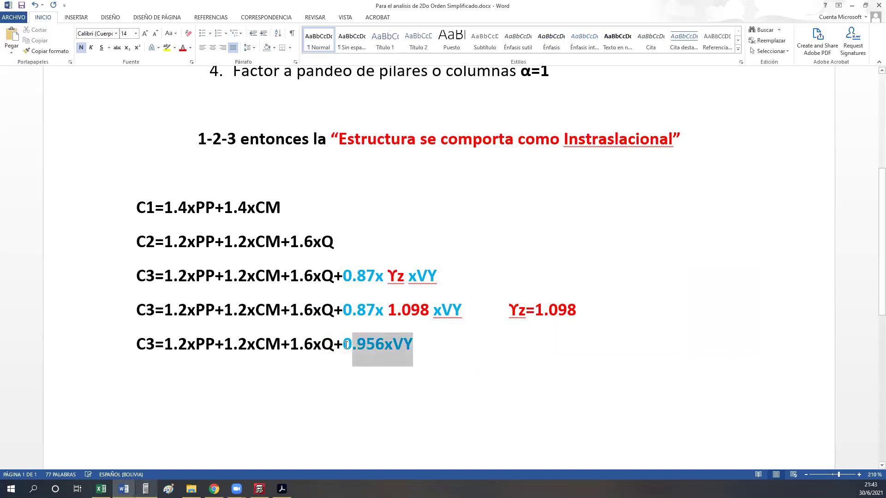
double_click(381, 346)
key(shift+Left)
key(shift+Left)
key(shift+Left)
key(shift+Left)
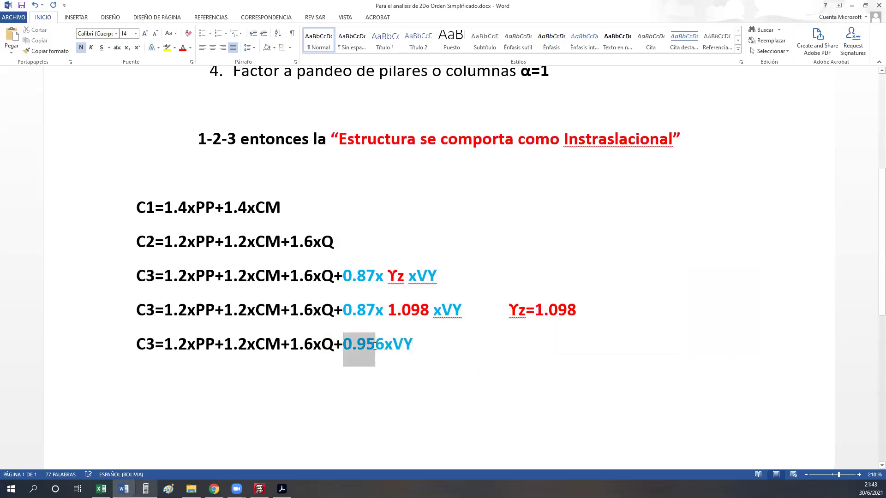
key(shift+Right)
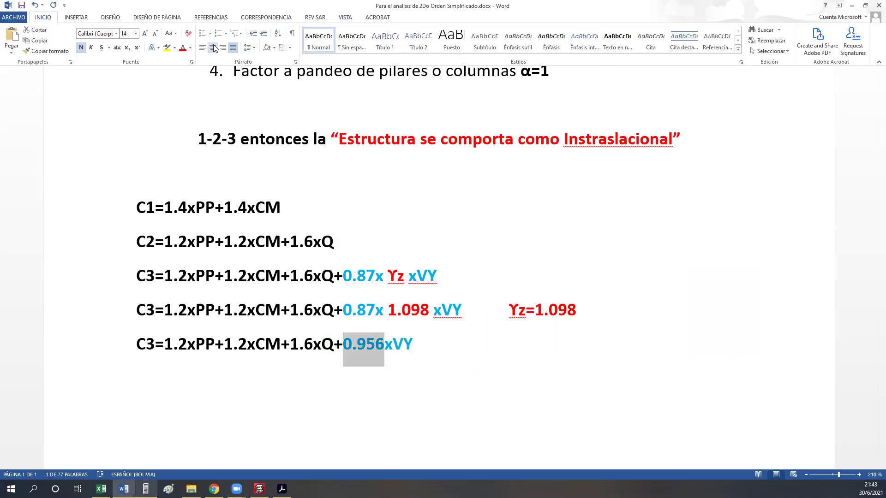
click(190, 48)
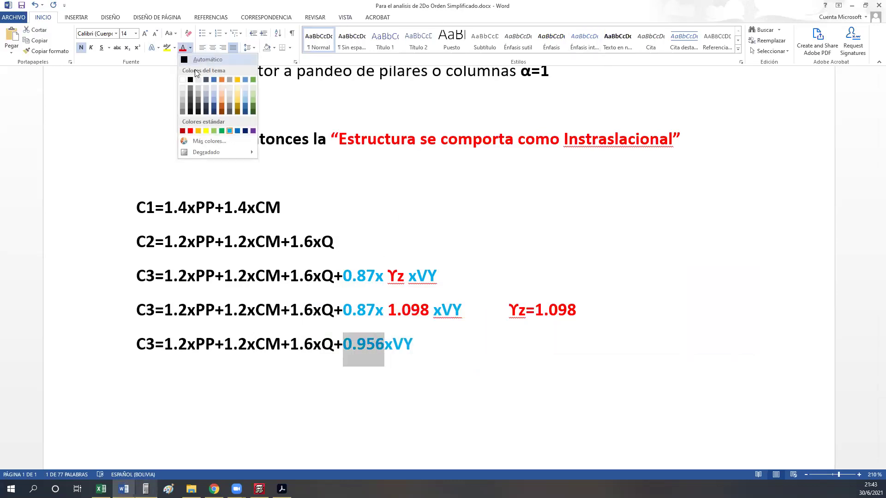
click(222, 131)
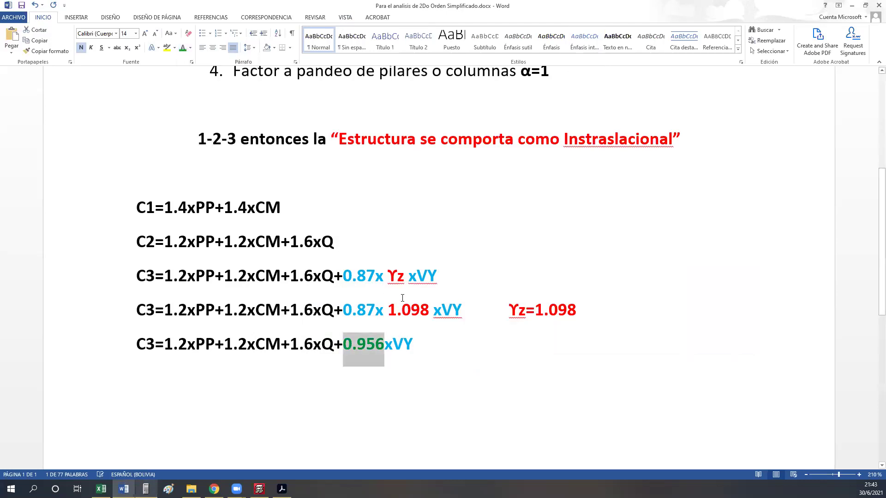
click(456, 345)
click(406, 229)
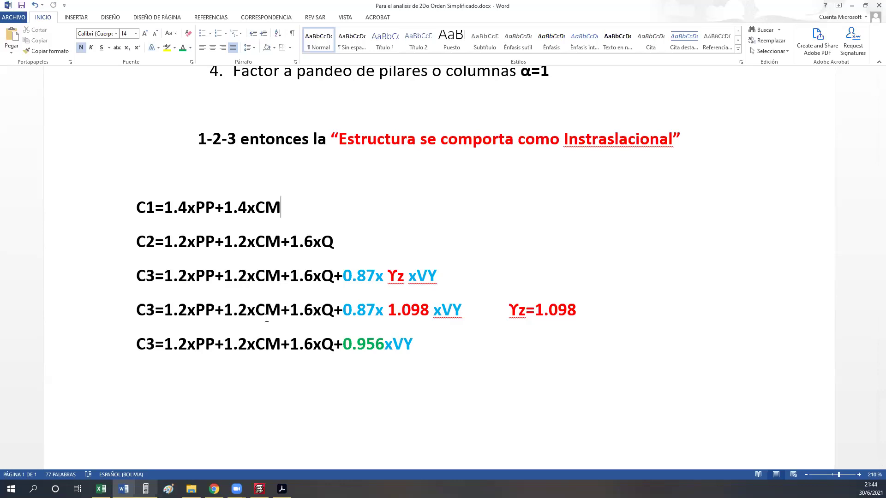
- Close the Situaciones report and the Estados límite dialog in CYPECAD, and return to the Word document
click(259, 489)
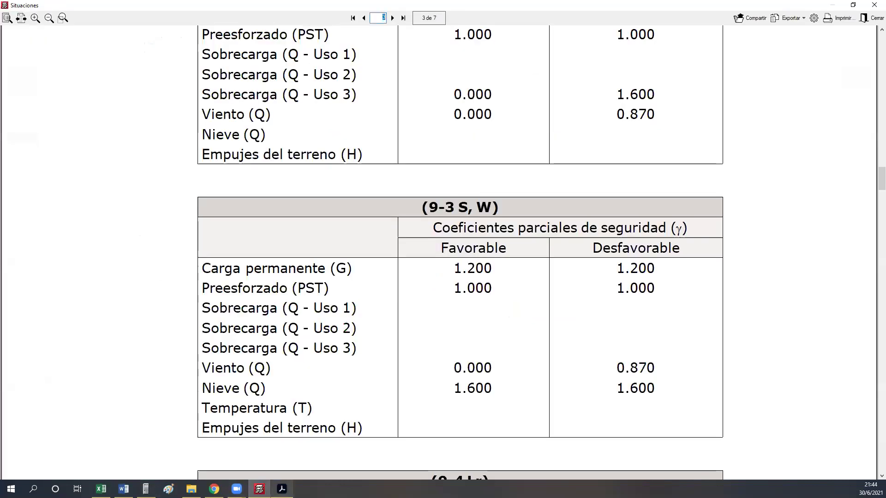
click(873, 17)
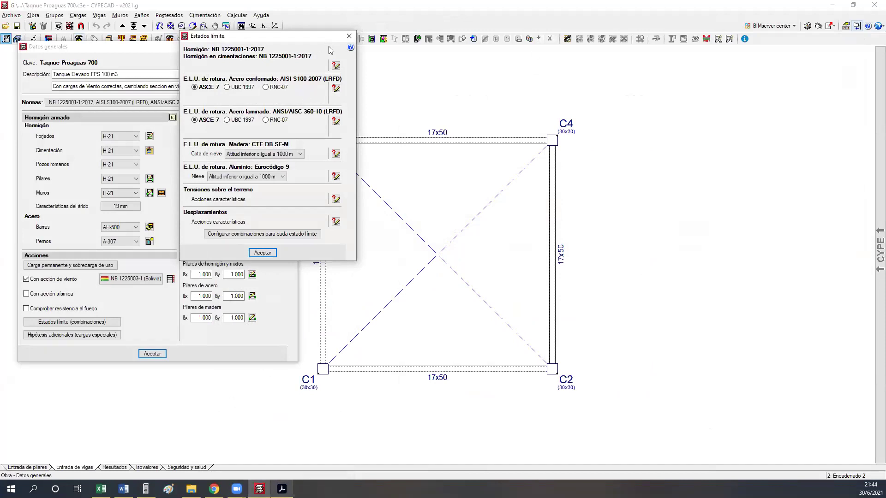
click(350, 36)
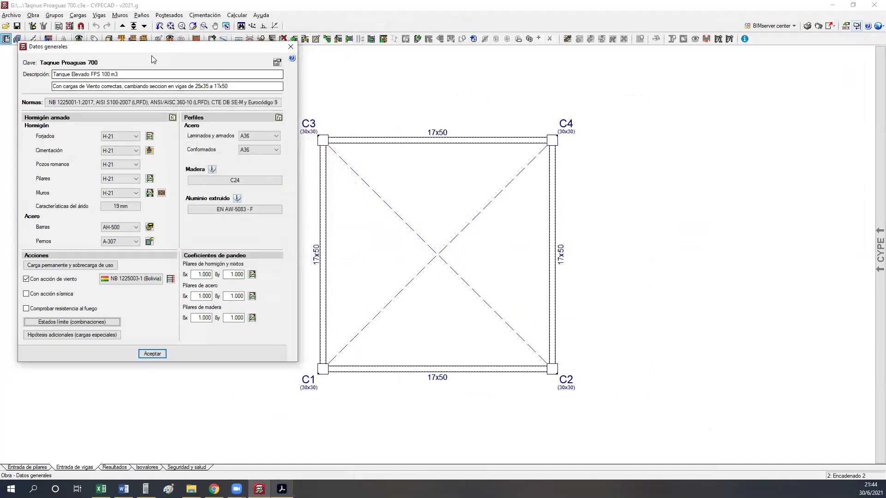
drag(150, 52, 136, 59)
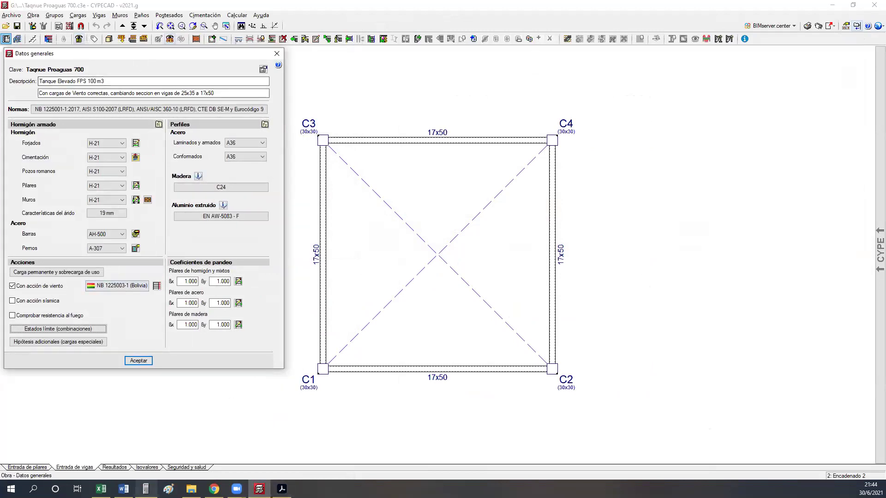
click(123, 489)
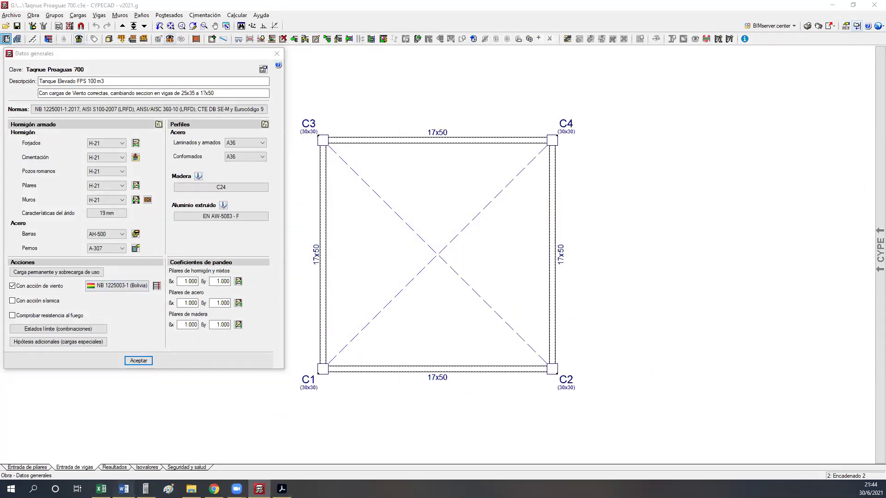
- Append 3 to Yz in the first C3 combination and in the factor note beside the second
click(405, 276)
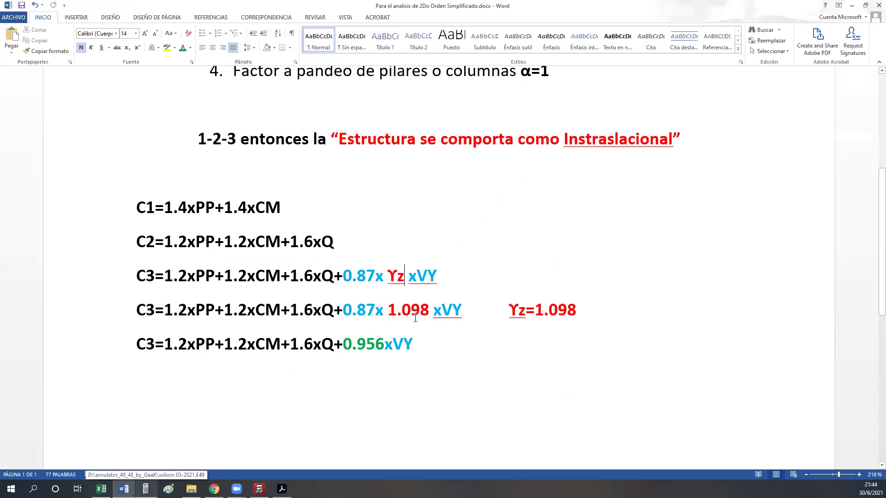
text(3)
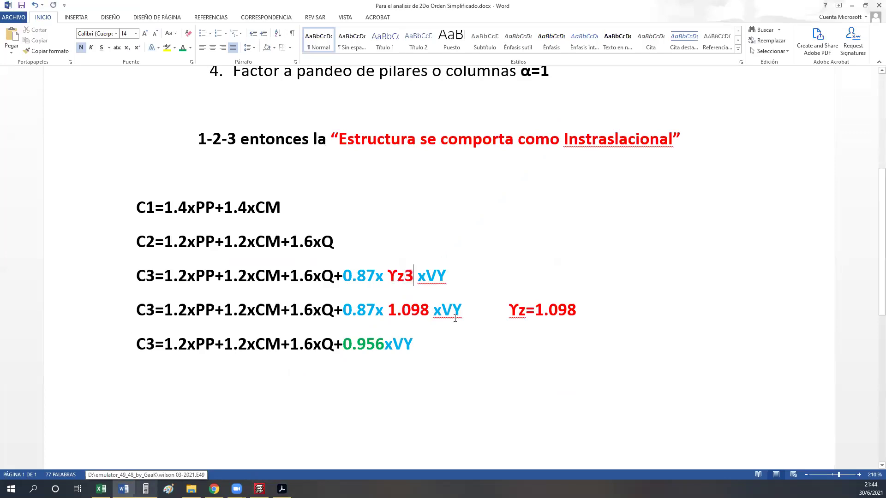
click(525, 318)
text(3)
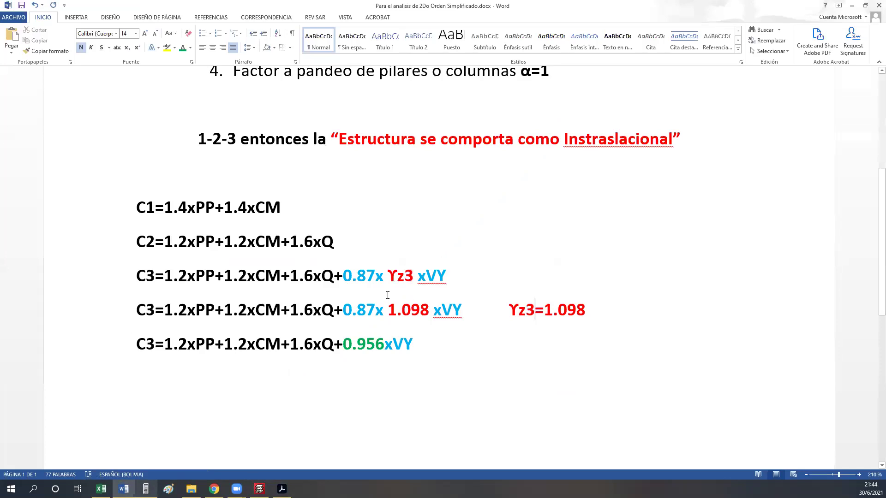
- Make the index after Yz a 1 in both the first C3 combination and the 1.098 factor note
drag(446, 276, 428, 276)
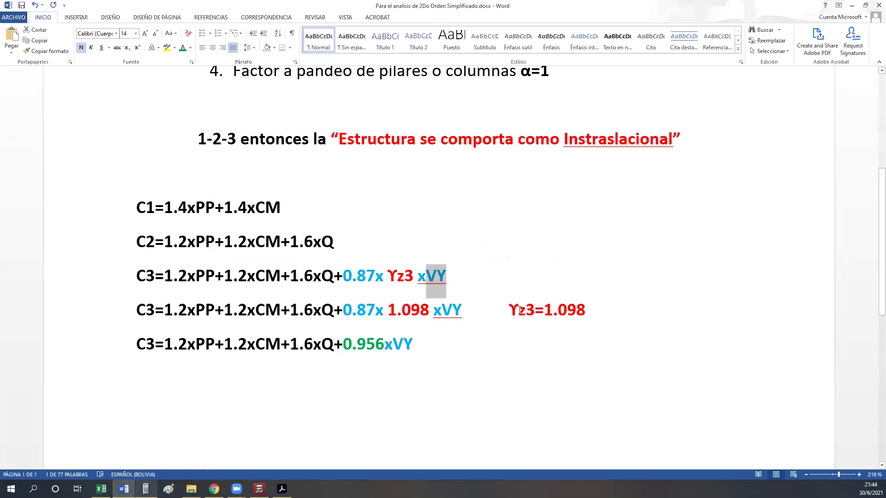
click(413, 277)
drag(414, 277, 405, 277)
text(1)
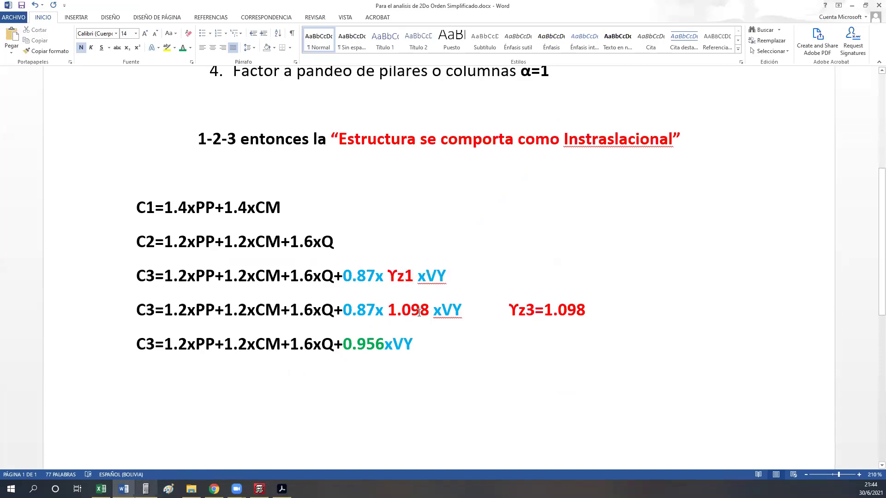
drag(535, 312, 529, 312)
text(1)
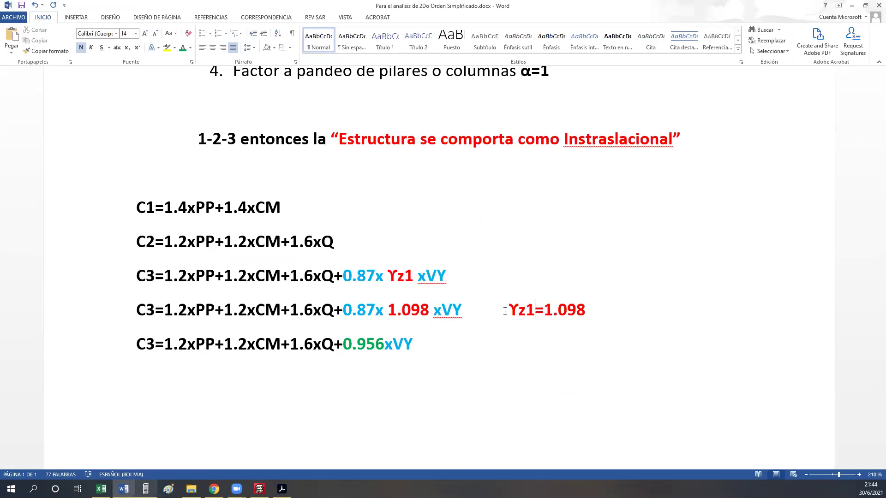
- Switch to CYPECAD and open the amplification factors within the second-order effects of the NB 1225003-1 wind load
click(260, 489)
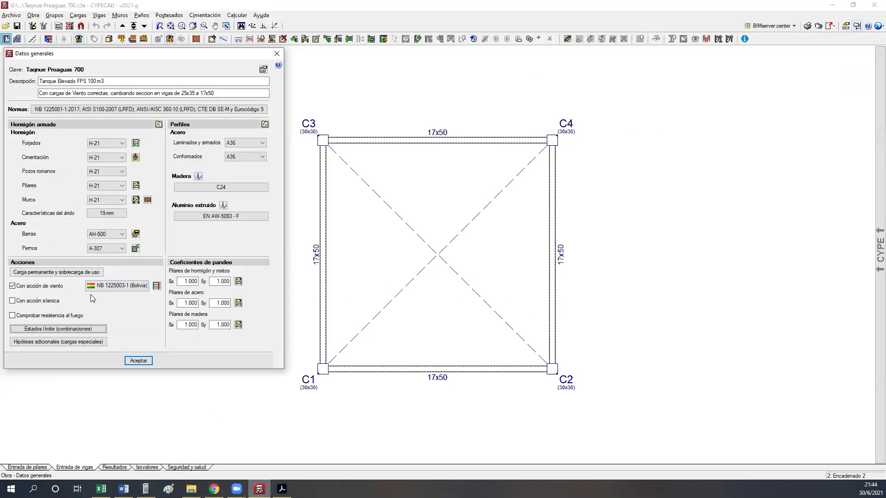
click(118, 286)
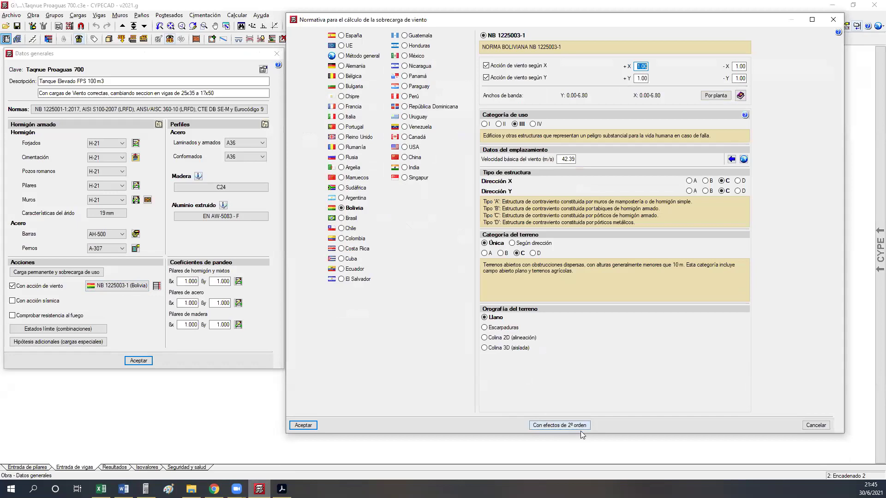
click(565, 426)
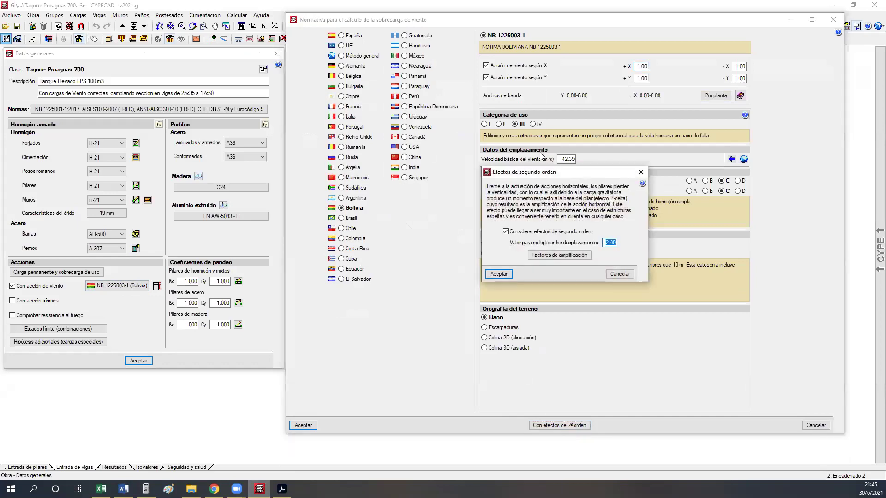
drag(543, 175, 539, 175)
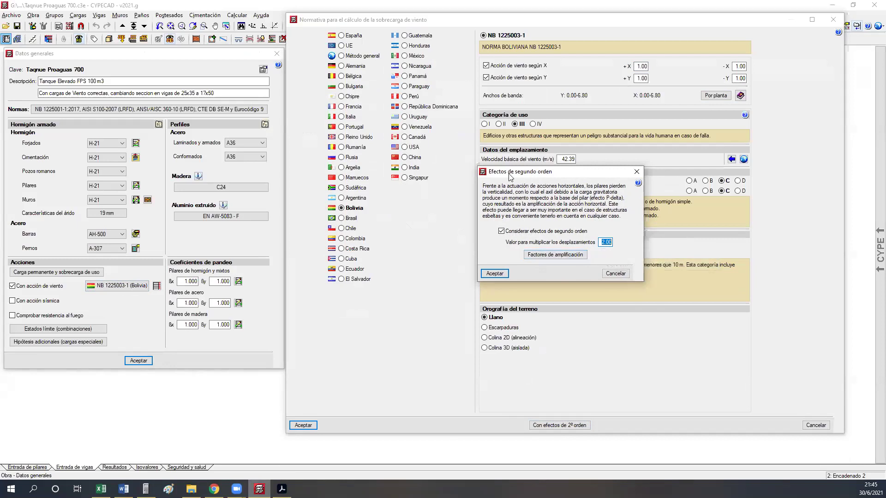
drag(510, 177, 321, 38)
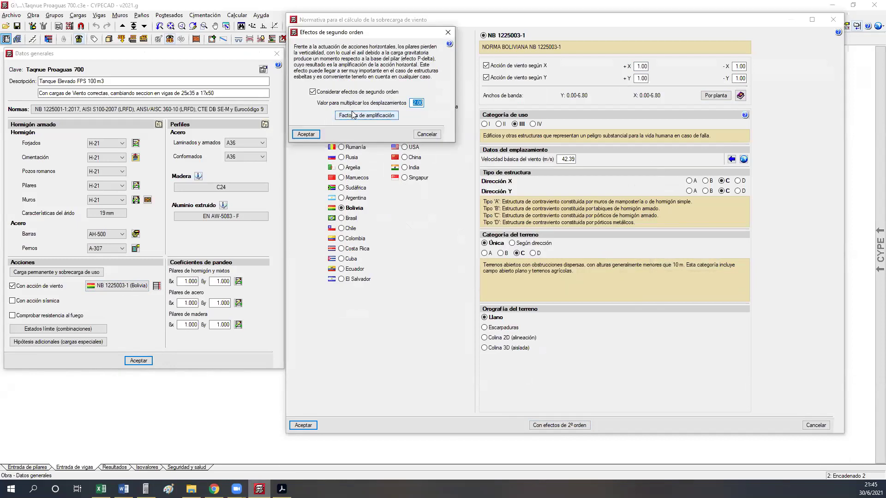
click(352, 115)
click(372, 111)
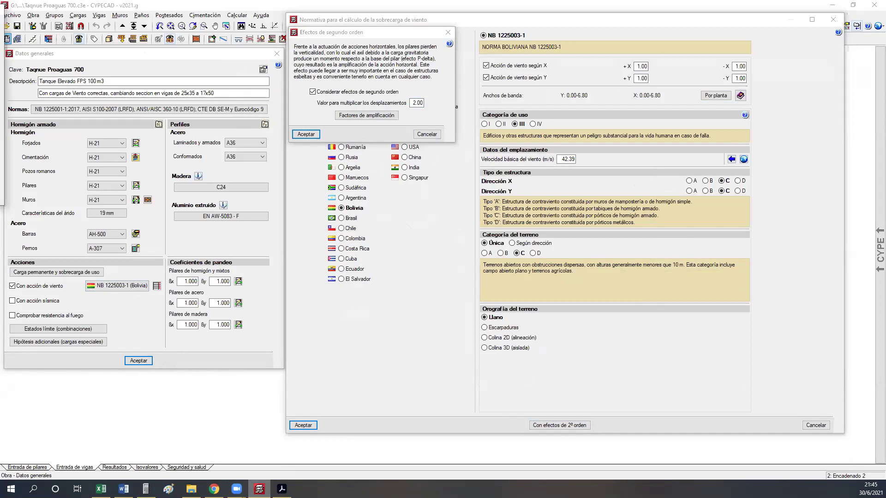
drag(0, 8, 366, 147)
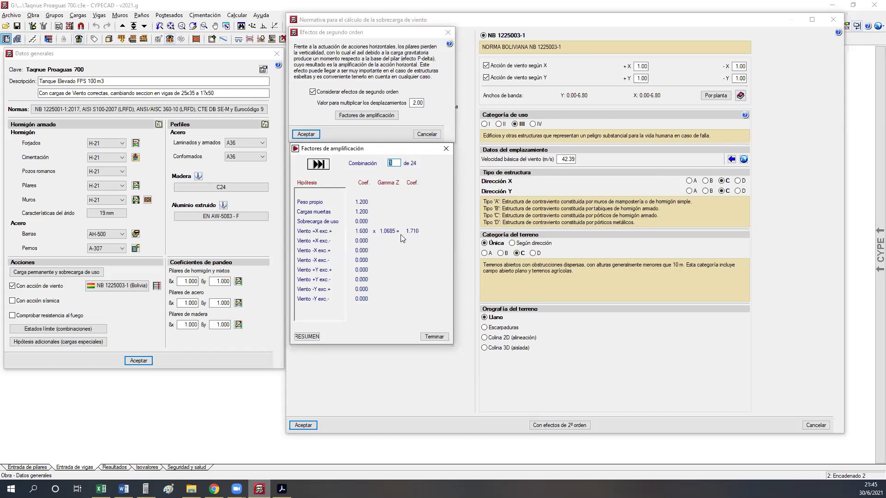
- Examine the Gamma Z factor and amplified wind coefficient of each load combination, through combination 24
click(320, 164)
click(324, 167)
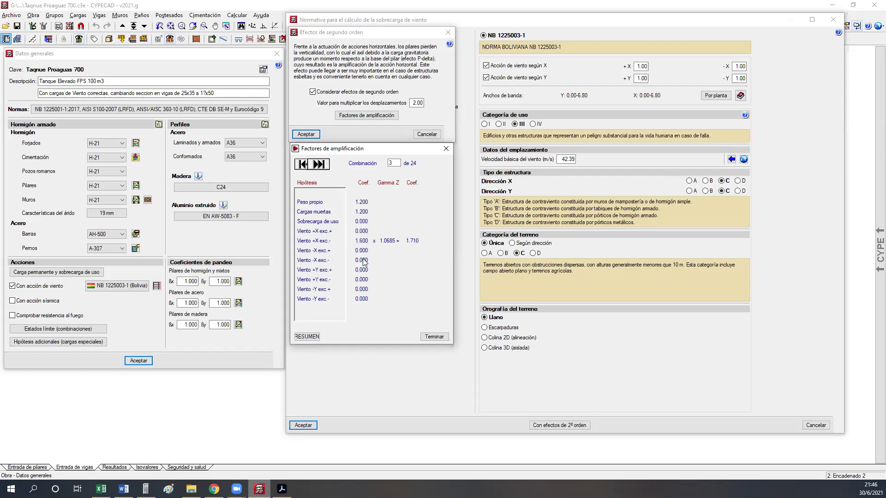
click(324, 165)
click(323, 165)
click(324, 165)
click(323, 165)
click(323, 165)
click(323, 164)
click(323, 164)
click(323, 165)
click(323, 165)
click(323, 164)
click(323, 164)
click(323, 164)
click(324, 165)
click(323, 166)
click(324, 166)
click(324, 166)
click(323, 165)
click(324, 166)
click(323, 166)
click(324, 166)
click(324, 165)
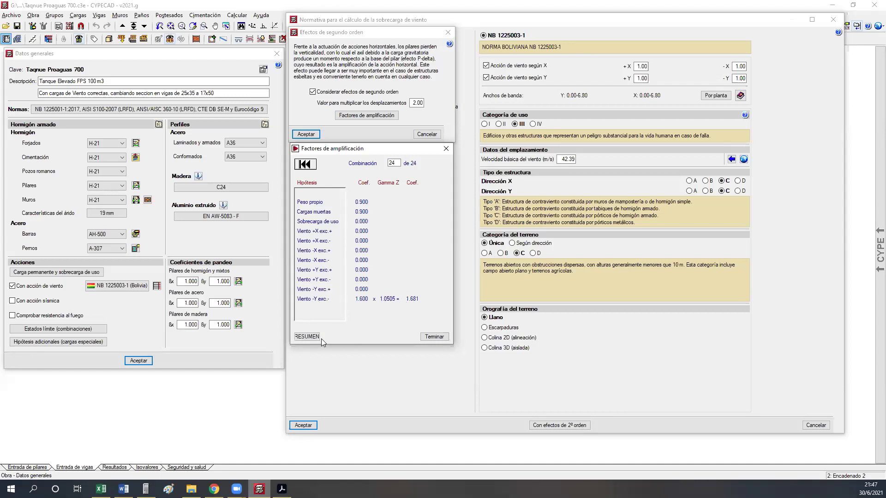
- Review the global stability summary report through the maximum amplification ratios for each wind hypothesis, and close it
click(307, 337)
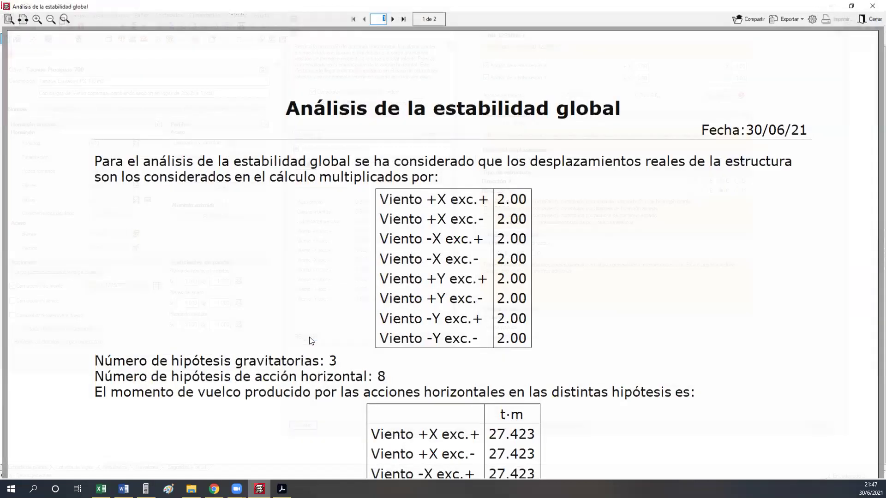
scroll(309, 340, down, 12)
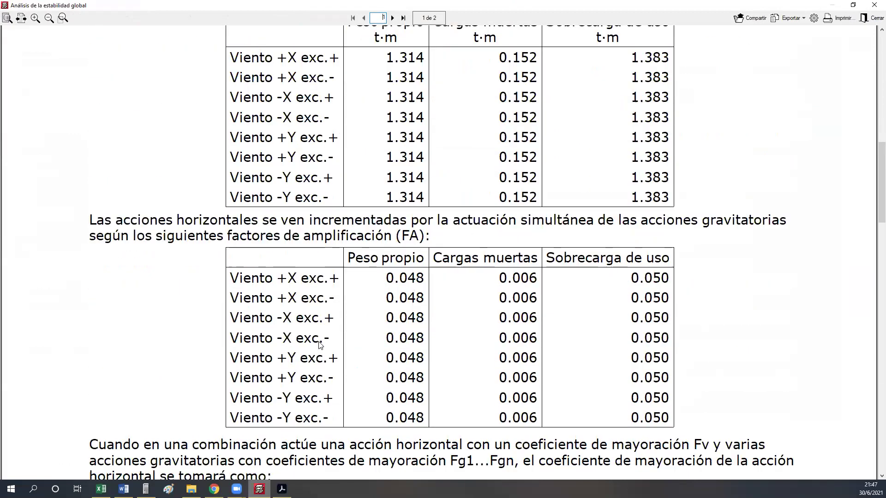
scroll(320, 345, down, 12)
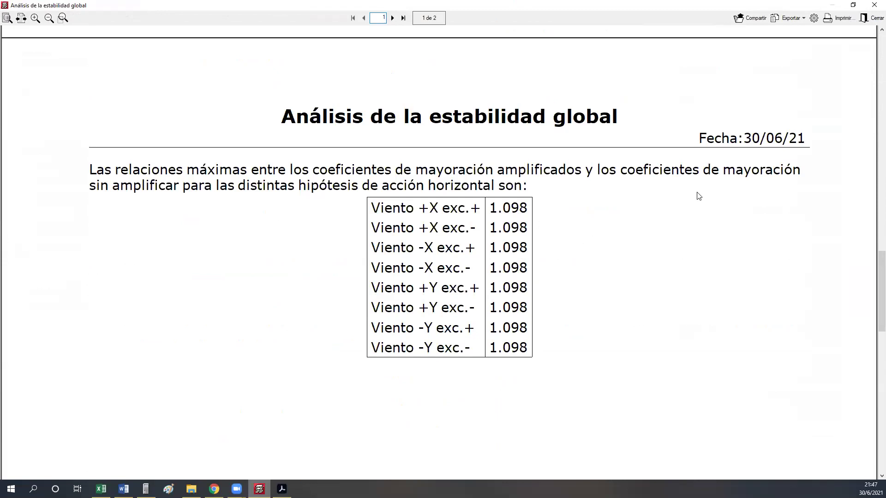
click(872, 18)
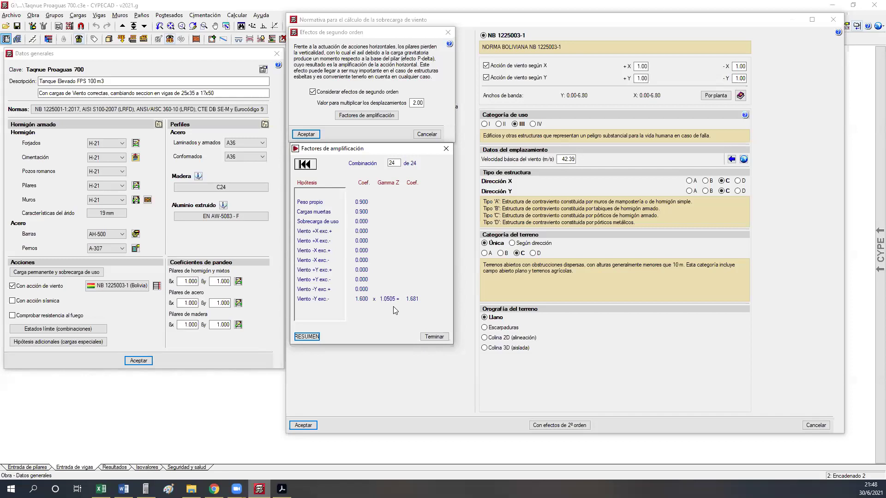
- Close the second-order effects dialogs without changes, and accept the wind code settings and general data
click(434, 336)
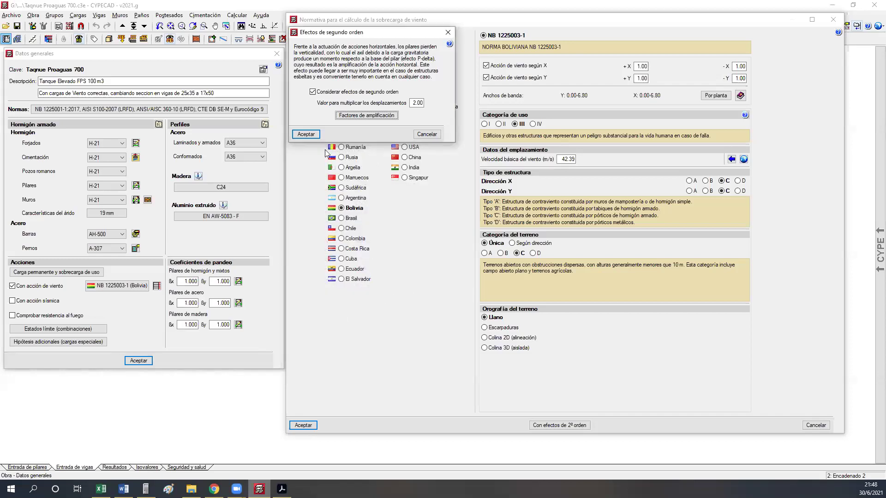
click(427, 134)
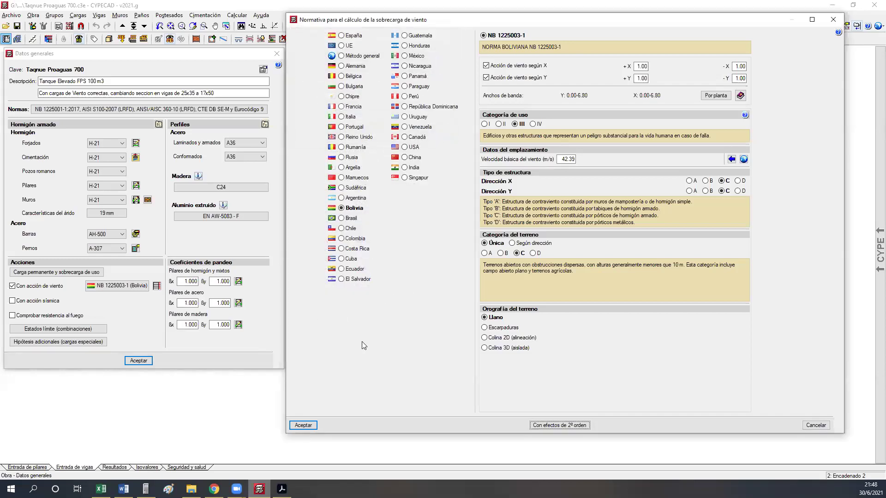
click(303, 425)
click(139, 360)
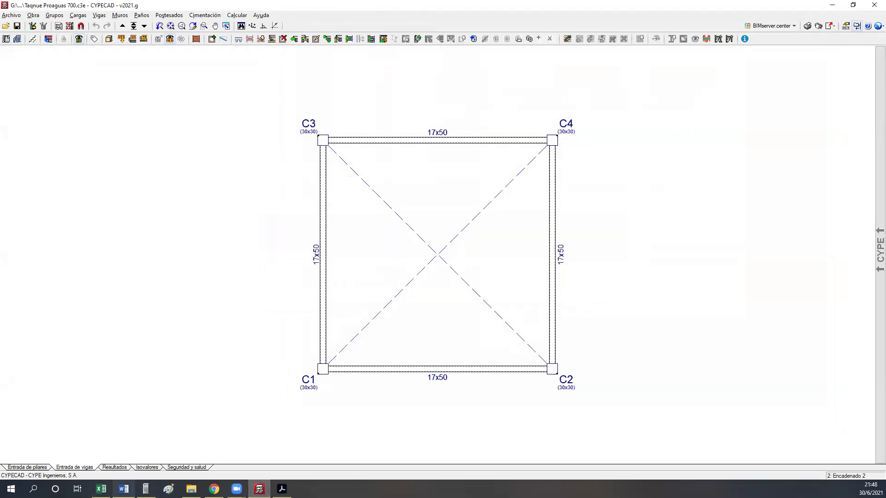
- Return to the Word document and select 0.87x in the C3 combination containing Yz1
click(123, 489)
drag(383, 310, 340, 316)
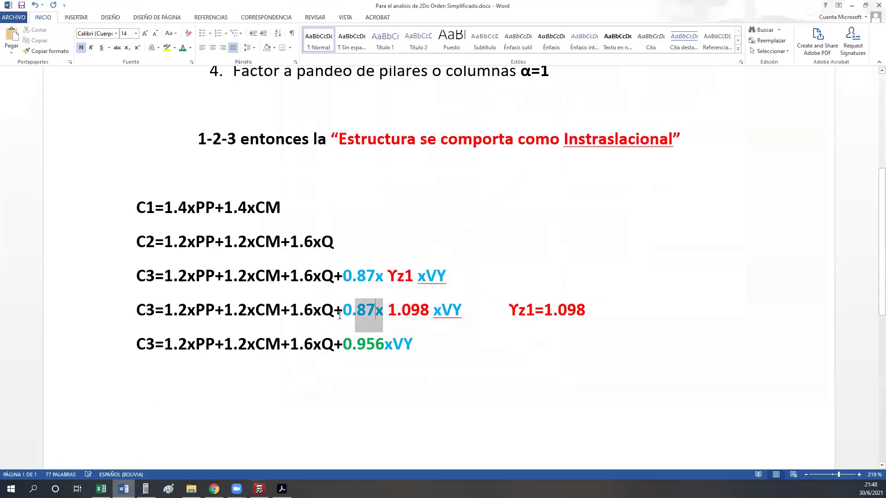
click(371, 275)
drag(387, 276, 345, 275)
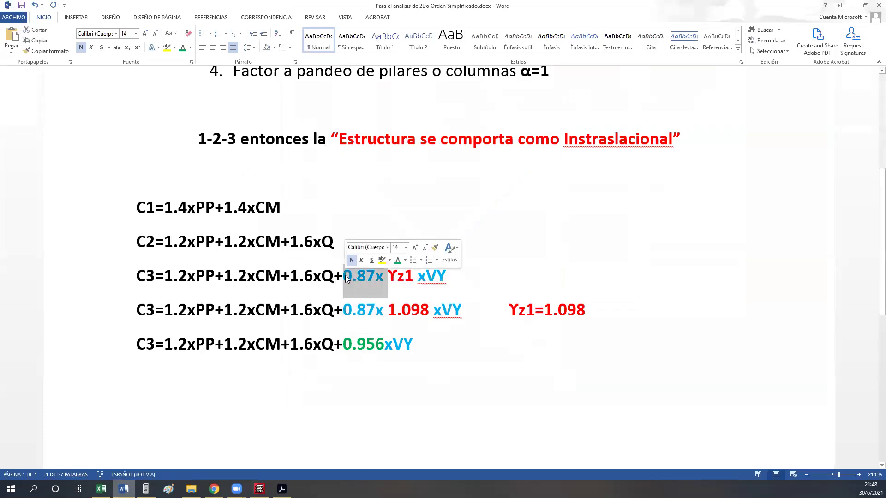
- Replace the selected wind coefficient in the C3 combination containing Yz1 with 1.6x
text(16)
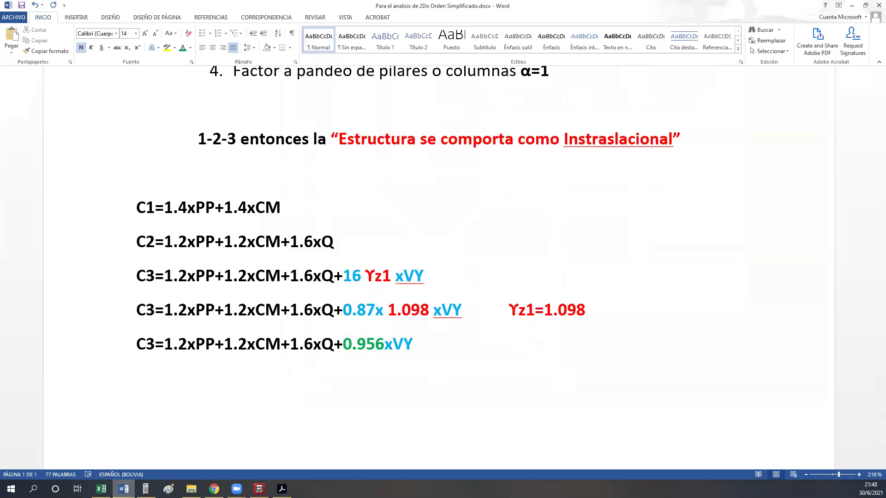
key(BackSpace)
text(.6)
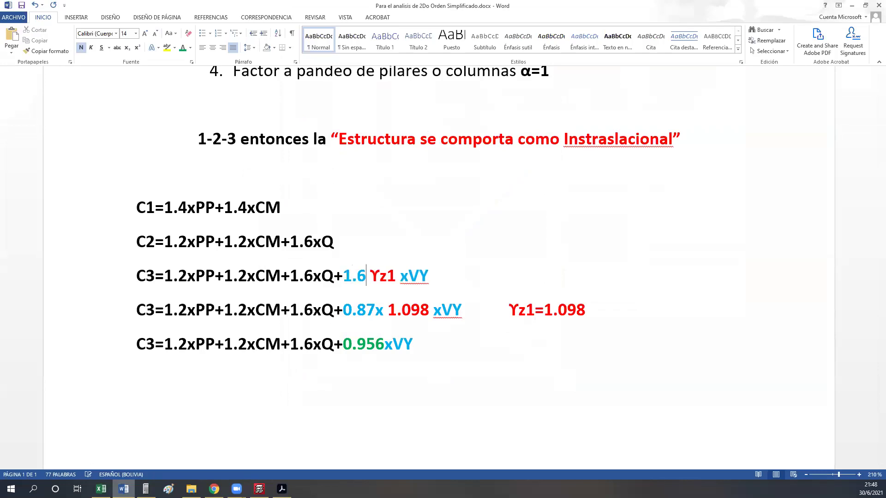
text(x)
key(Right)
- Set the wind coefficient in the C3 combination containing 1.098 to 1.6
key(Down)
key(BackSpace)
key(BackSpace)
key(BackSpace)
key(BackSpace)
text(1.06)
key(BackSpace)
key(BackSpace)
text(6)
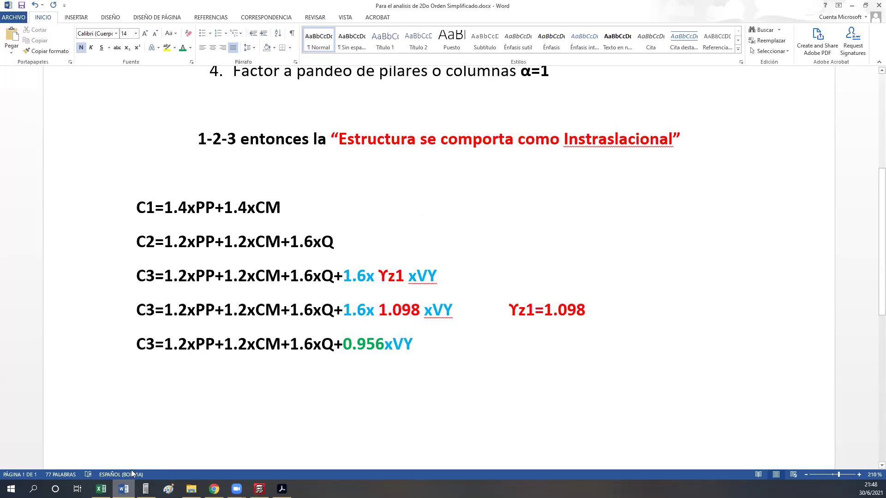
- Multiply 1.098 by 1.6 in the HP 49G calculator emulator, and minimize the emulator
click(146, 489)
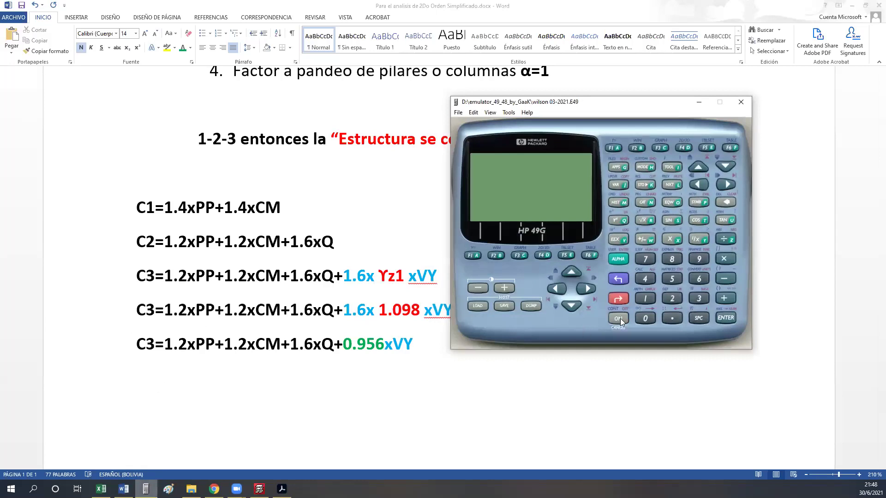
click(619, 319)
text(1.098)
key(Return)
text(1.6)
key(asterisk)
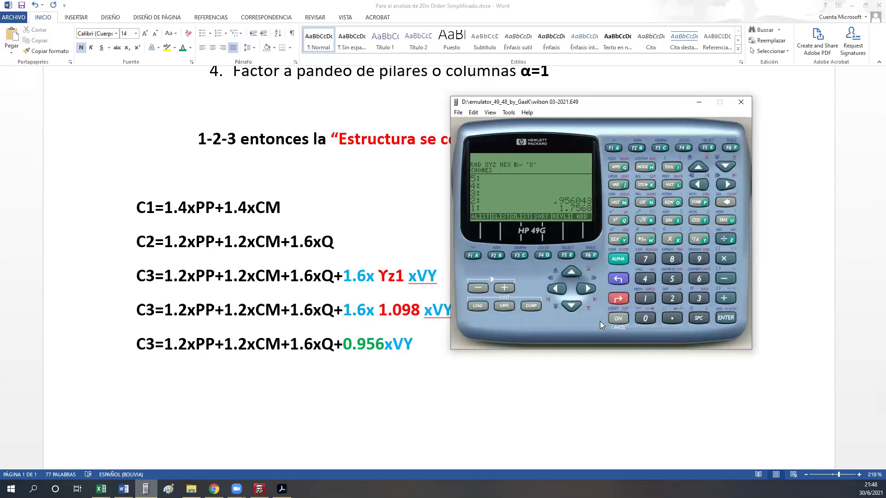
click(698, 102)
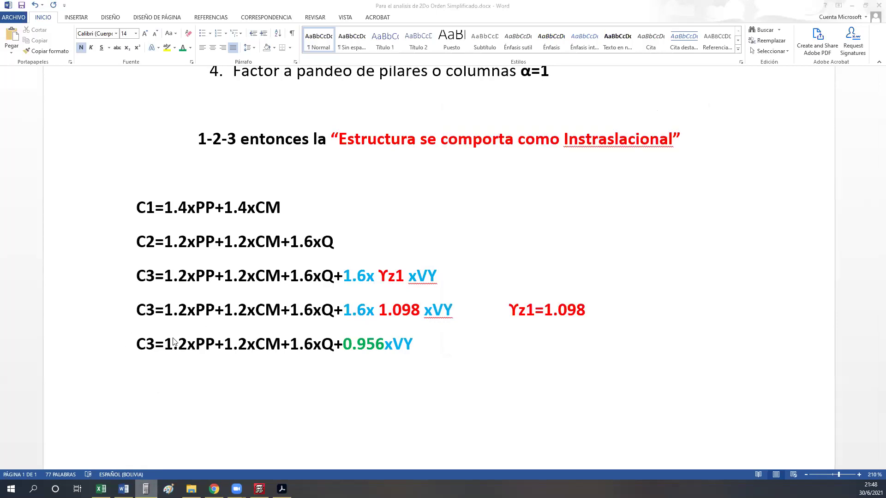
- Replace 0.956 in the last C3 combination with 1.7568 and save the document
mouse_move(381, 343)
mouse_down()
mouse_move(343, 346)
mouse_move(412, 346)
mouse_move(383, 346)
mouse_up()
click(343, 348)
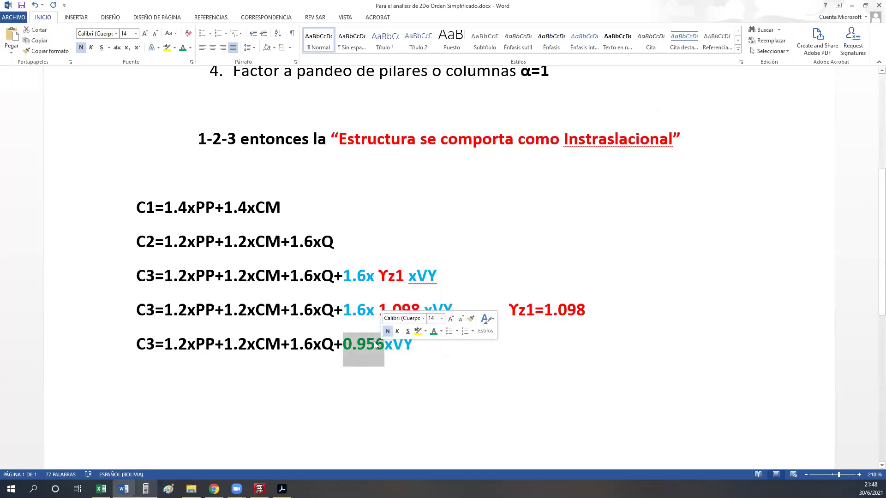
text(1.7568)
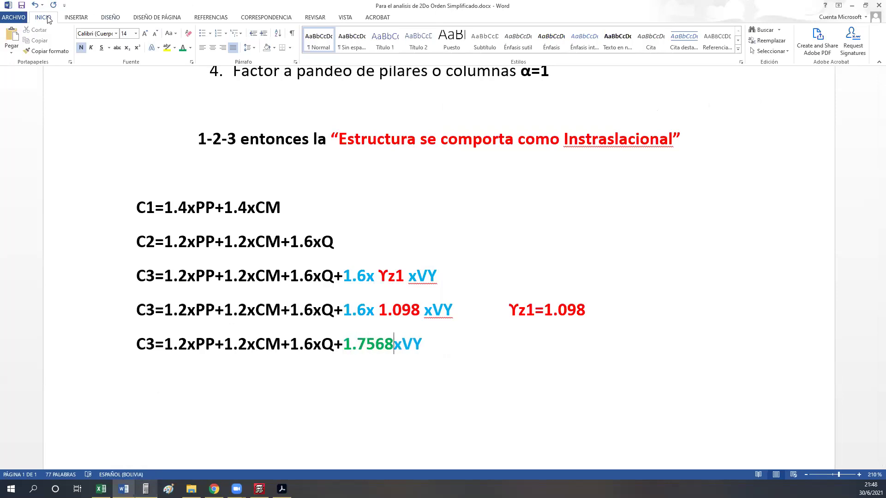
click(21, 5)
- Switch to the second-order analysis PDF and outline the vertical-load frame diagram on the practical calculation method page
key(alt+Tab)
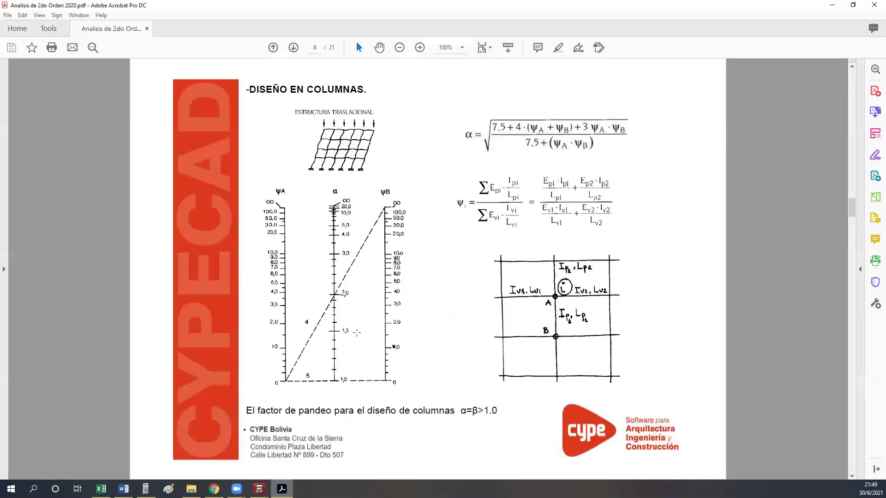
scroll(386, 377, down, 3)
scroll(387, 377, up, 7)
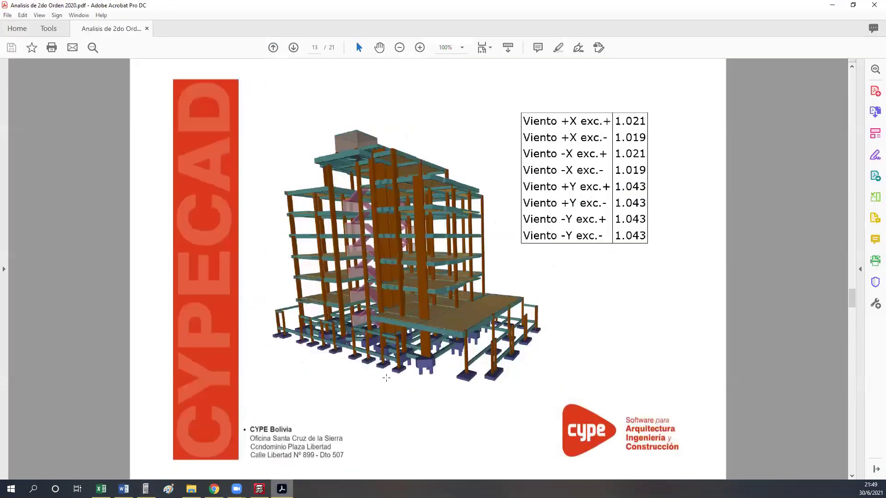
scroll(386, 377, up, 1)
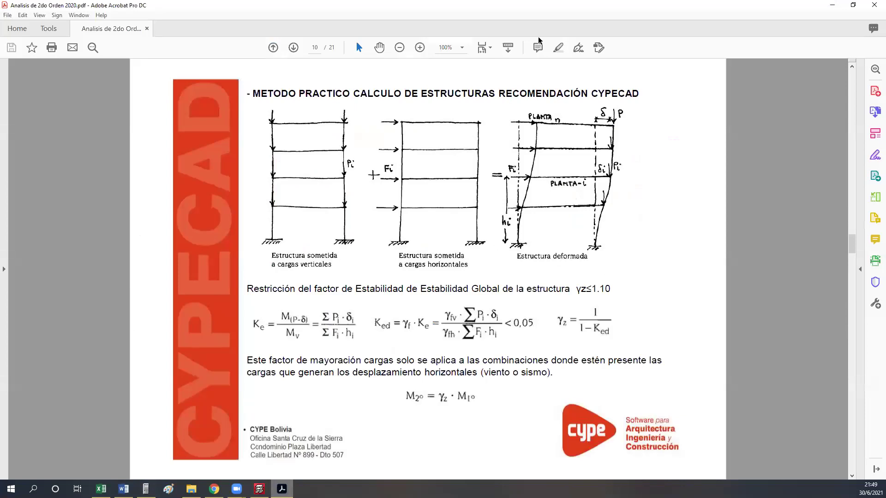
drag(252, 104, 364, 272)
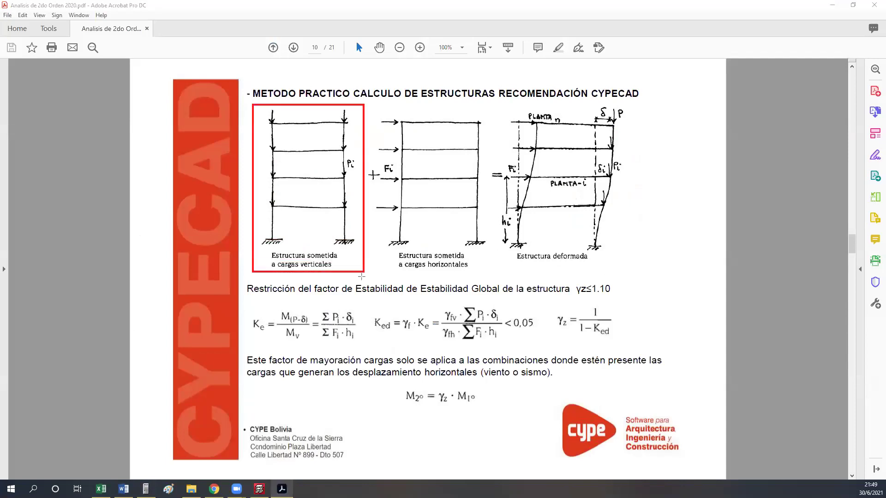
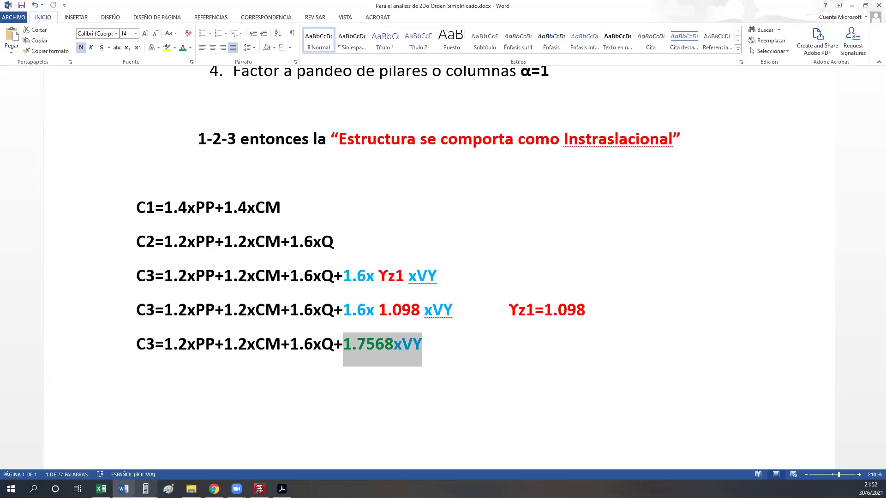
- Review the PDF's example structures and their wind stability factors, from the elevated tank on page 12 through the building on page 16
click(282, 489)
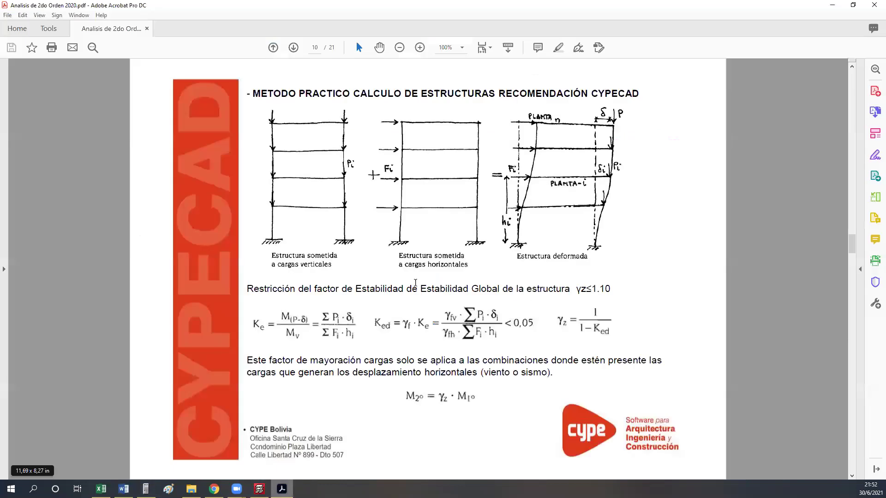
scroll(426, 291, down, 2)
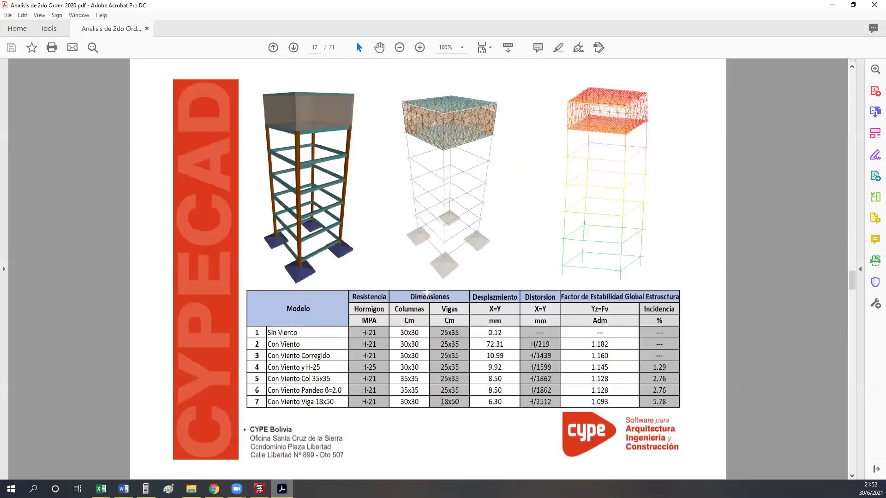
scroll(605, 414, down, 1)
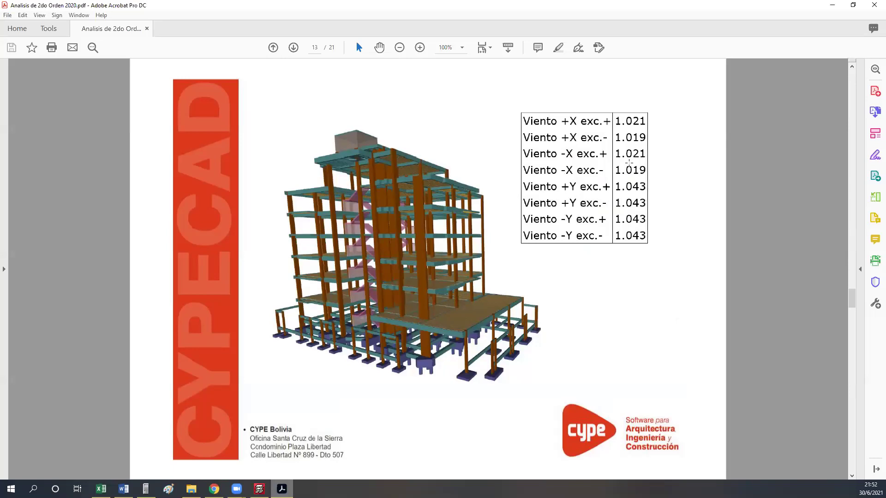
scroll(629, 162, down, 1)
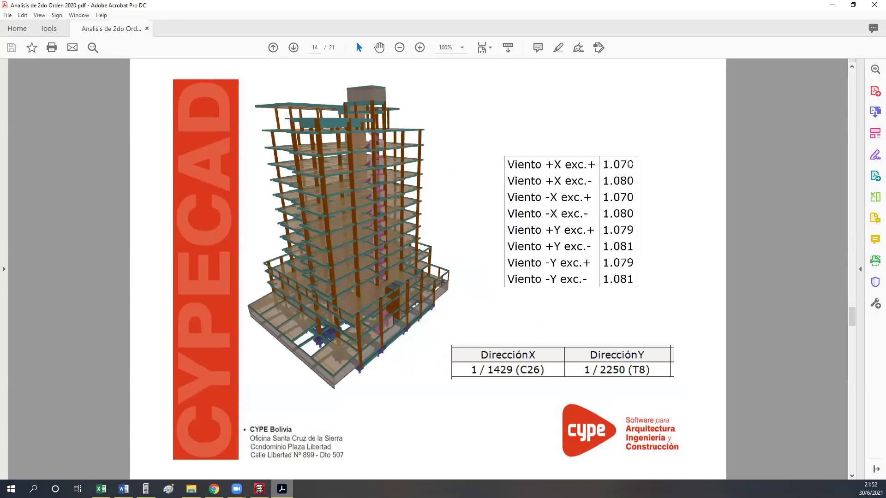
scroll(630, 164, down, 1)
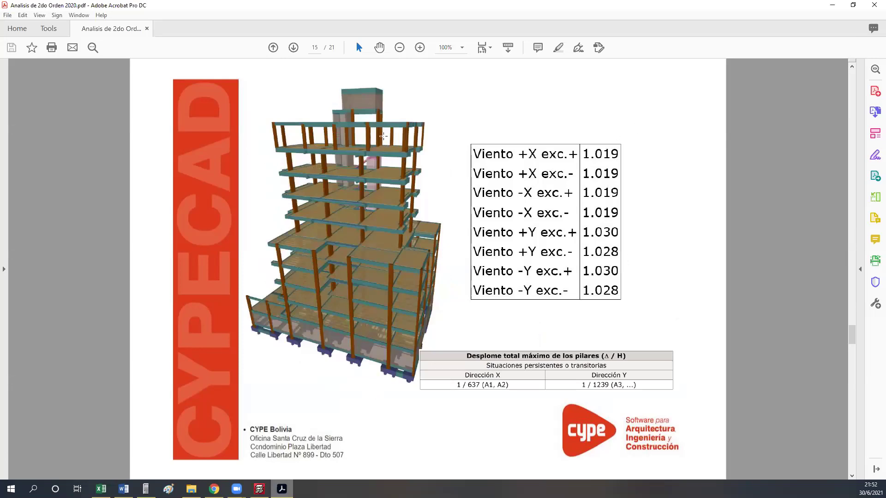
scroll(388, 239, down, 1)
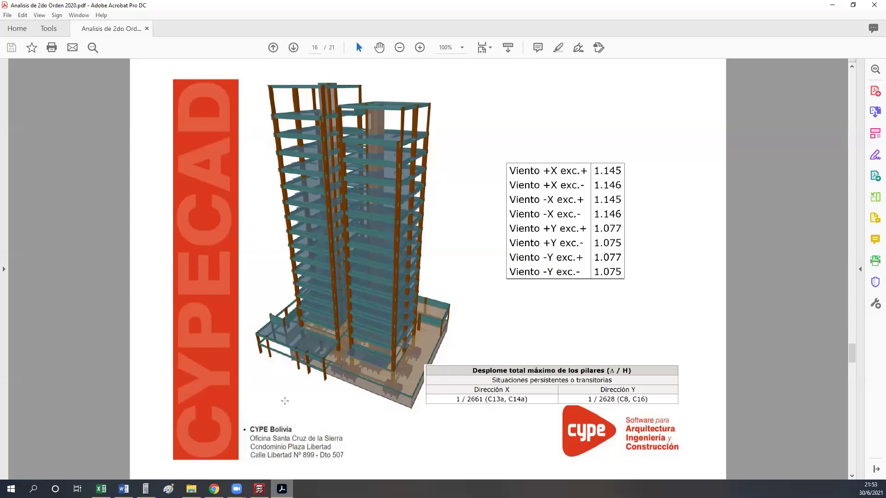
- Return to the Word document and highlight the displacement amplification factor requirement "= 2 (50%Ig)" in item 1
click(123, 489)
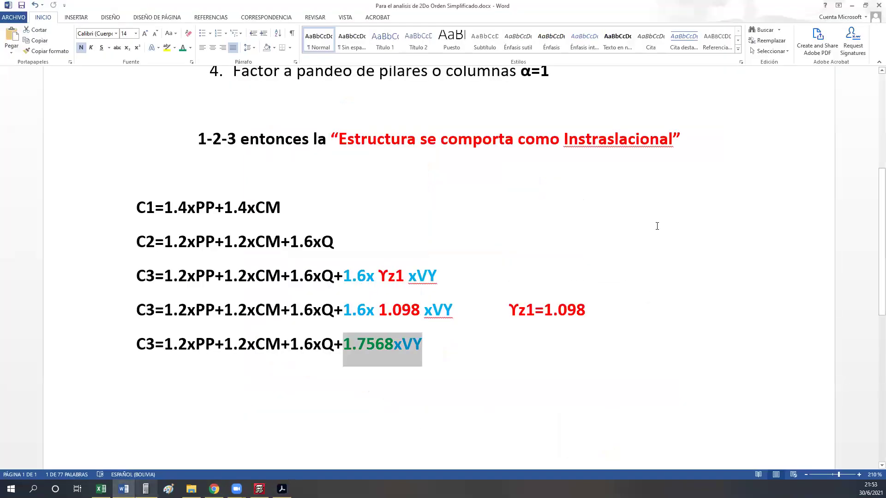
scroll(657, 225, up, 5)
drag(701, 205, 520, 208)
click(623, 206)
drag(637, 208, 645, 208)
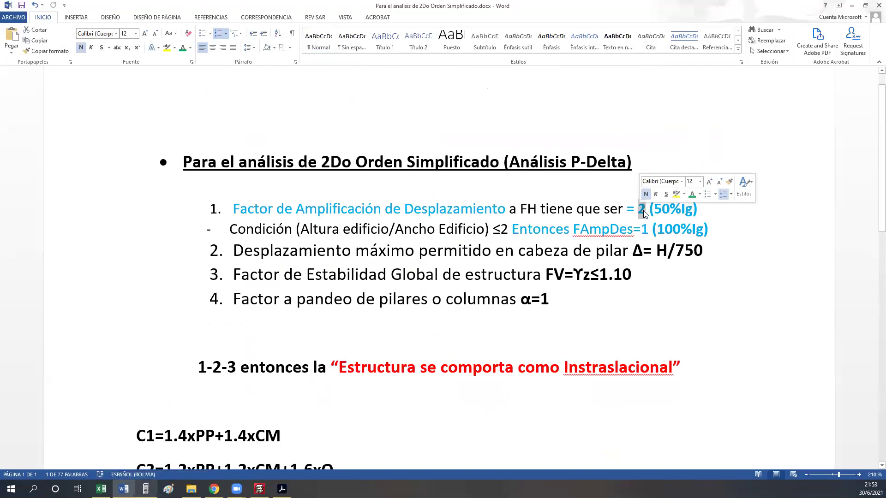
key(shift+End)
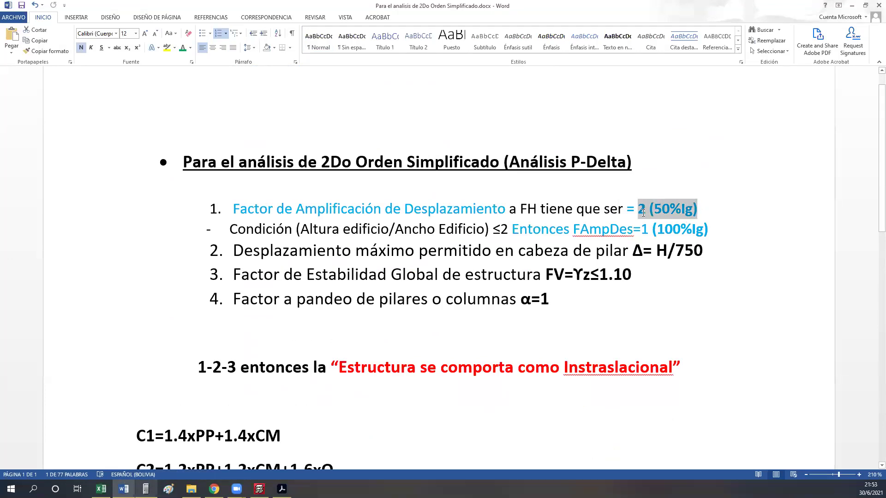
click(668, 213)
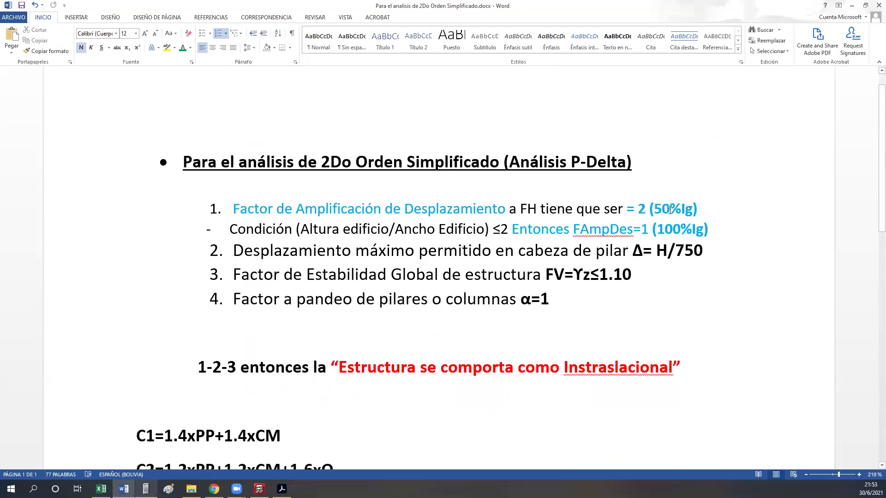
drag(670, 209, 655, 209)
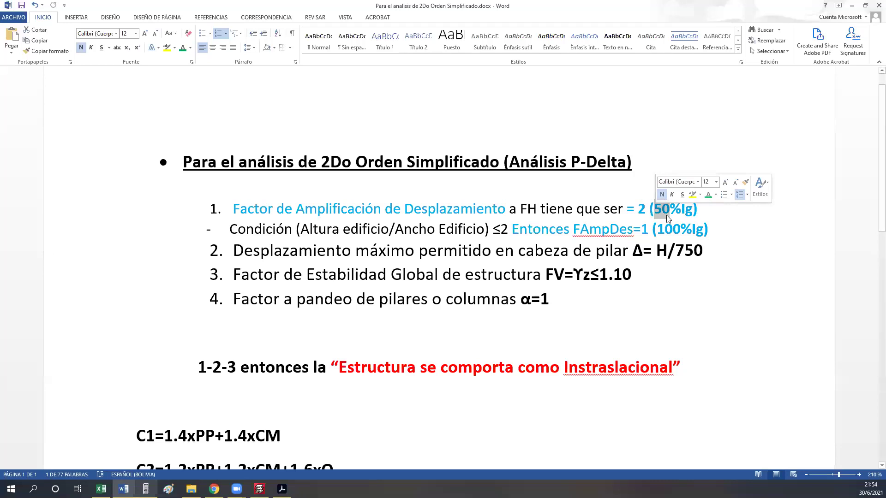
drag(697, 210, 577, 210)
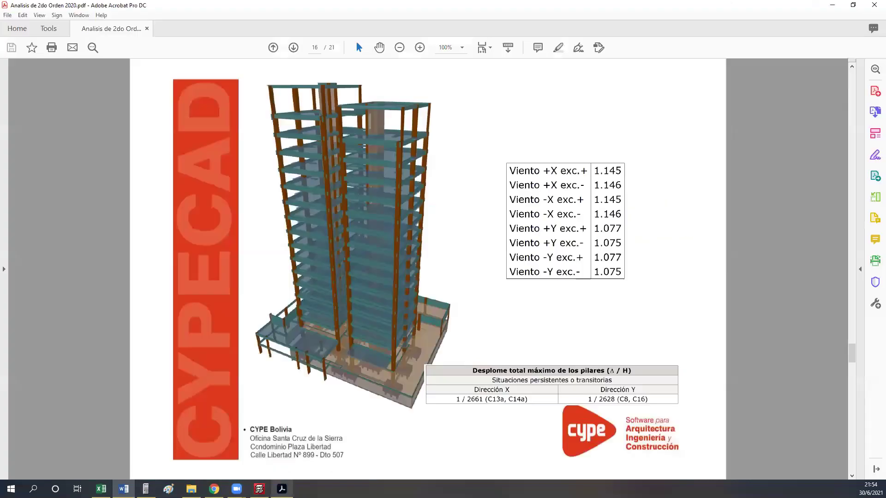
- Check the building page in the PDF, and highlight the height/width ≤2 condition and its FAmpDes=1 value in Word
click(282, 489)
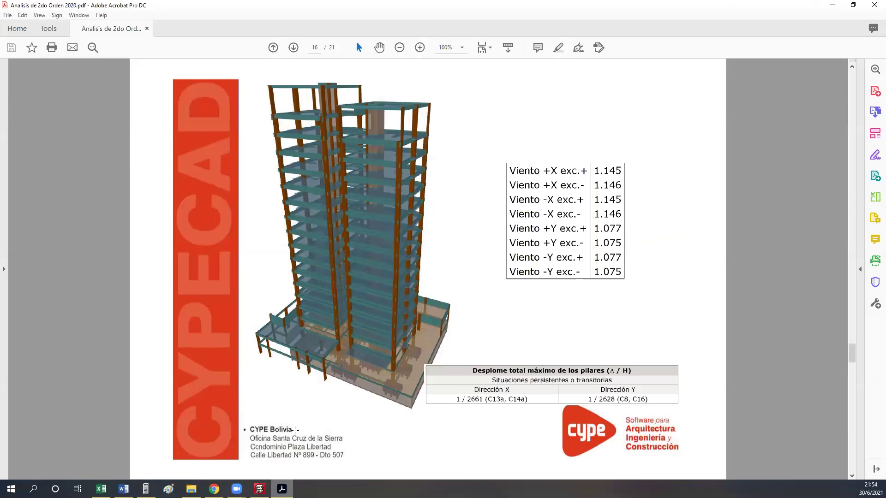
click(123, 489)
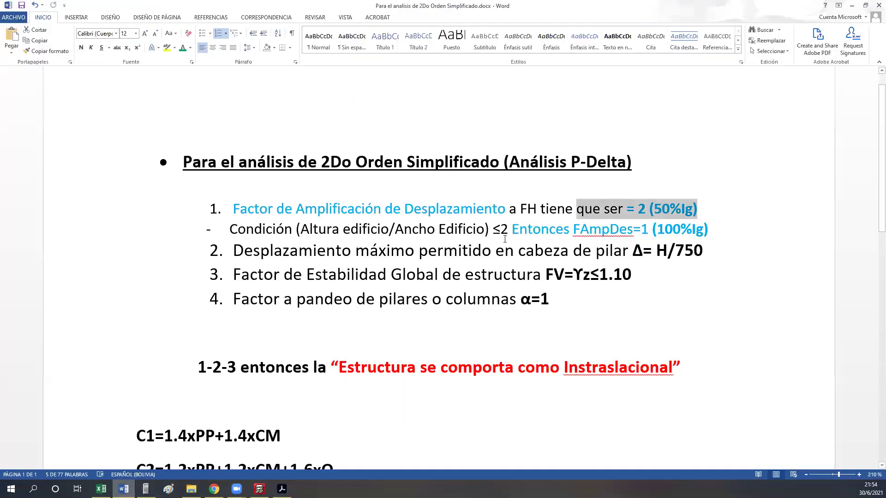
drag(229, 230, 438, 229)
click(339, 228)
drag(300, 230, 485, 230)
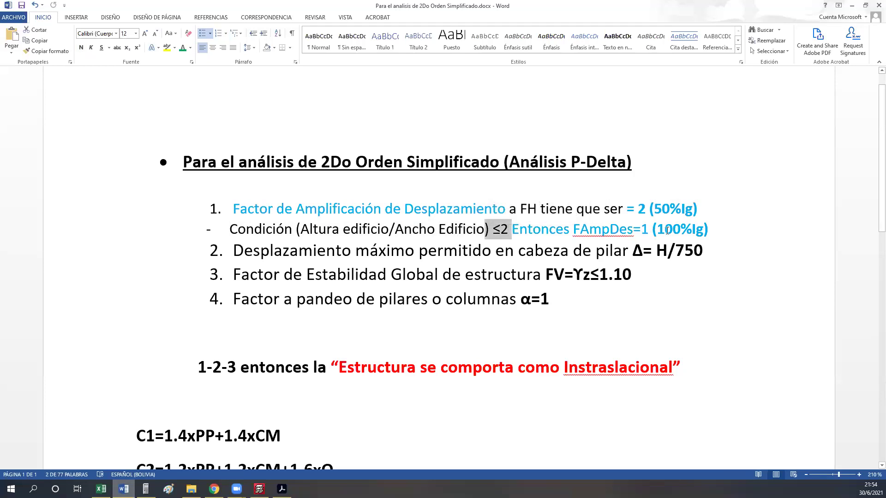
drag(651, 229, 641, 230)
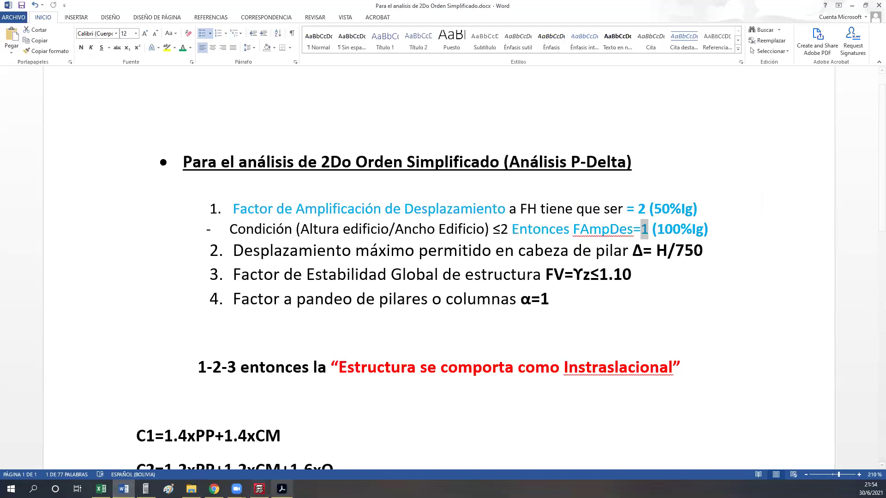
- Switch to CYPECAD, inspect the 3D view of the elevated tank, and close the view
key(alt+Tab)
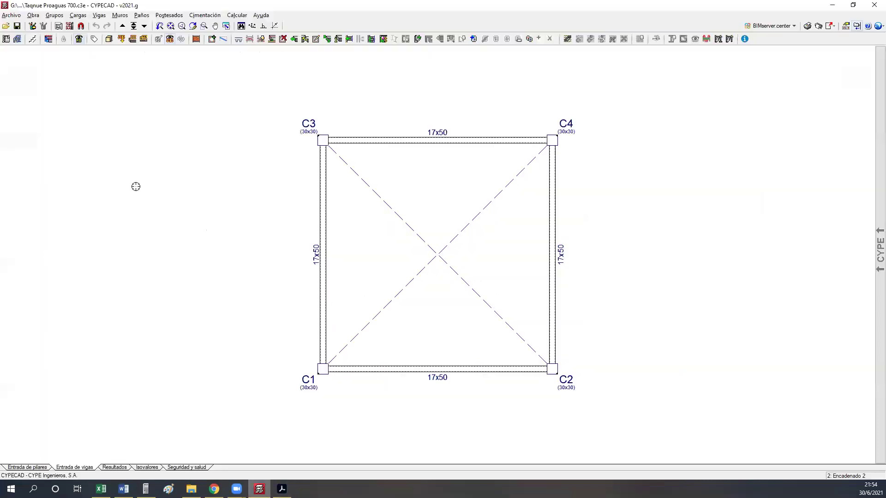
click(109, 39)
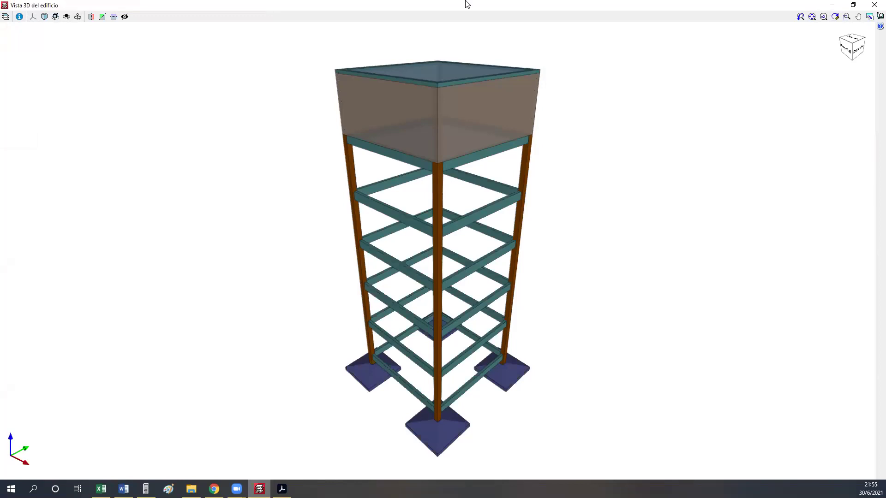
click(874, 4)
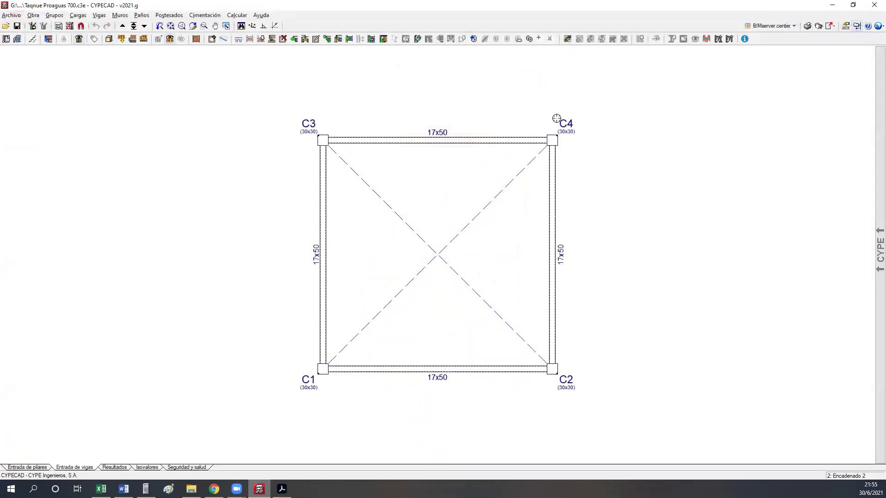
- Open the settings for adding a construction element, examine its material and group options with the seismic interaction note, and close them
click(34, 17)
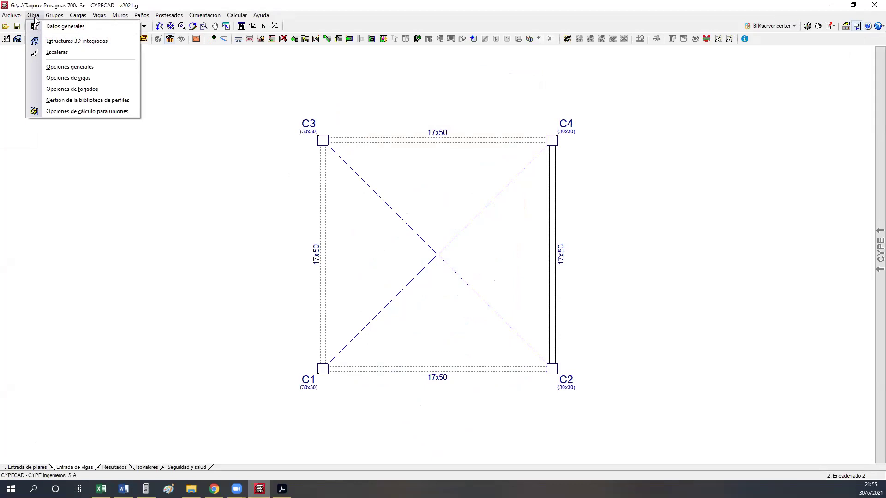
click(187, 2)
click(197, 39)
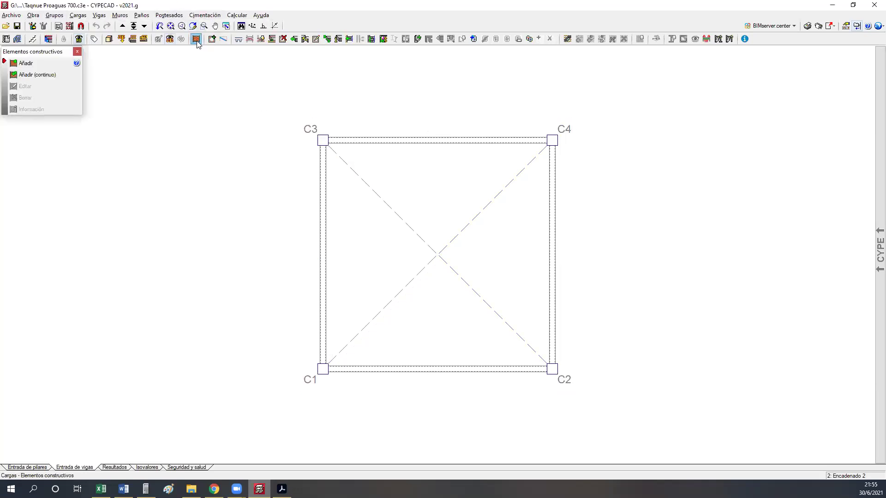
click(26, 64)
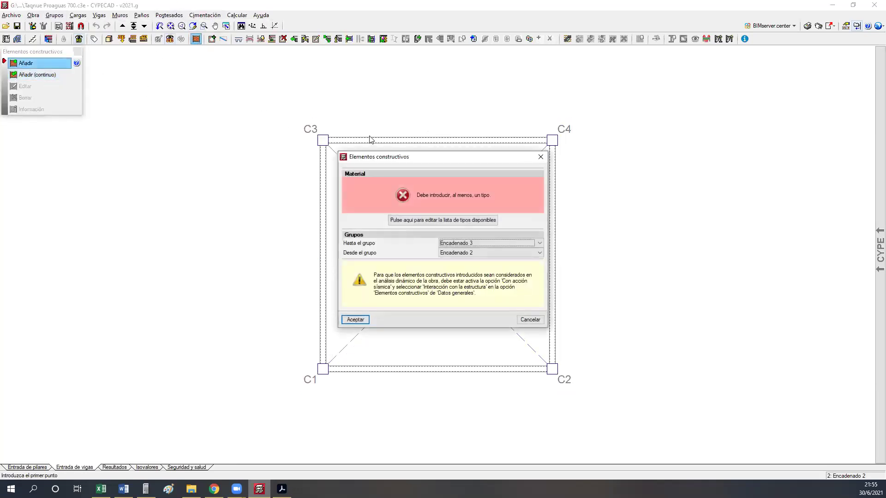
drag(384, 159, 191, 106)
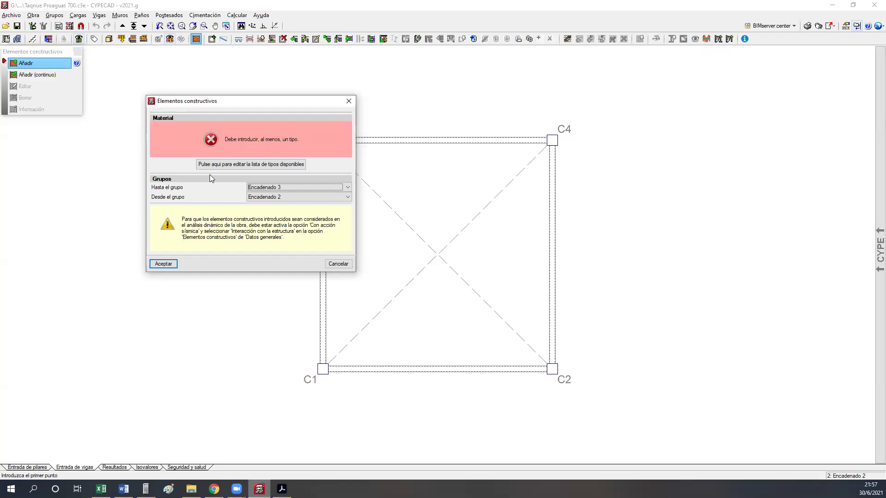
click(343, 103)
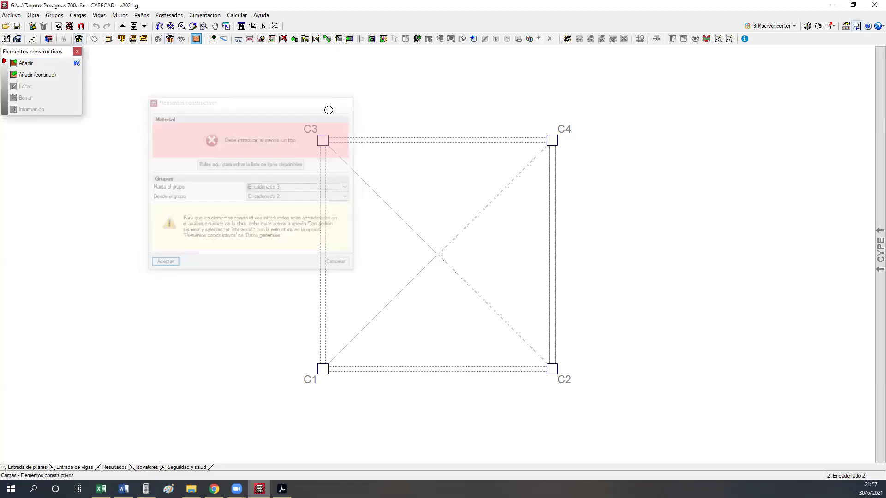
- Save the elevated tank project
middle_drag(396, 247, 313, 231)
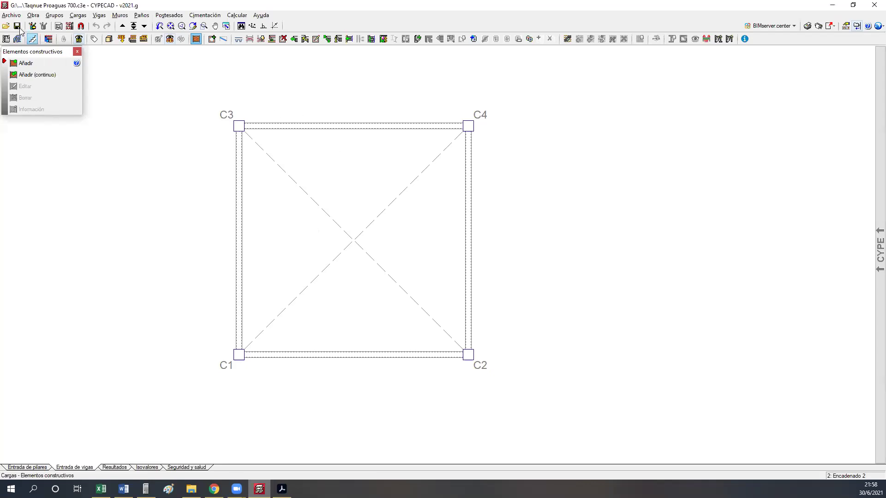
middle_drag(249, 222, 289, 232)
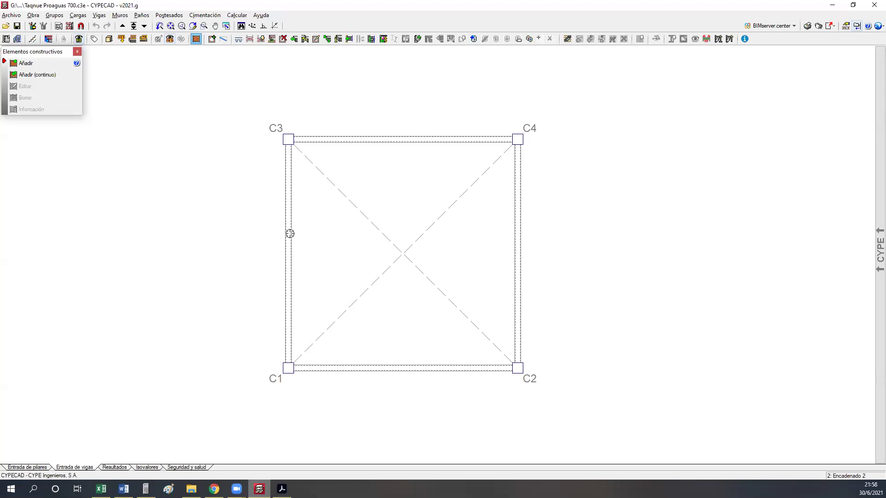
mouse_move(289, 233)
middle_down()
mouse_move(326, 242)
mouse_move(259, 190)
mouse_move(290, 240)
mouse_move(284, 224)
middle_up()
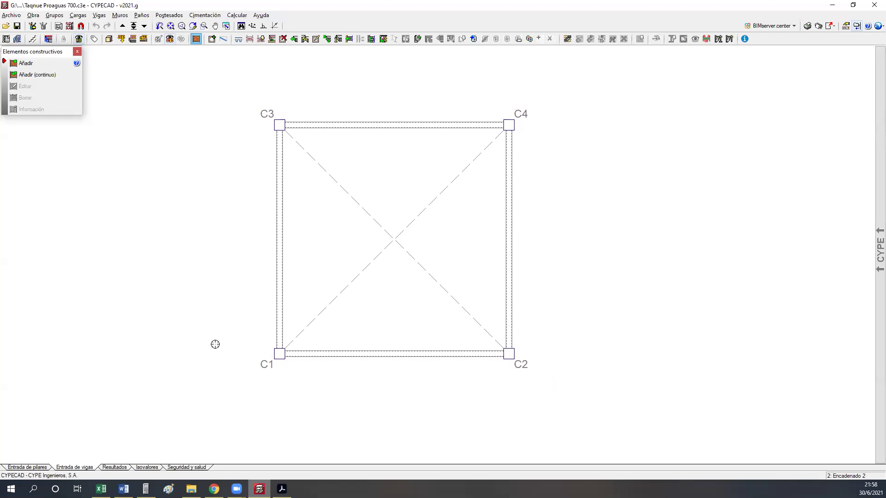
click(17, 26)
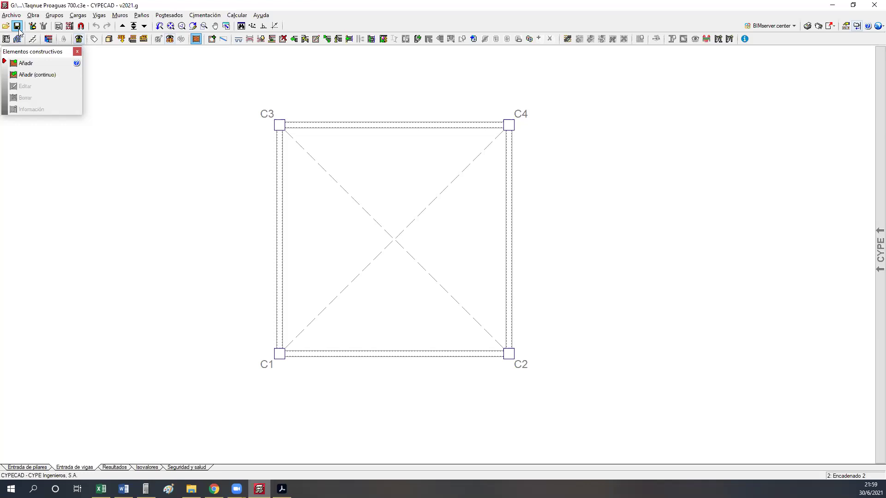
click(19, 29)
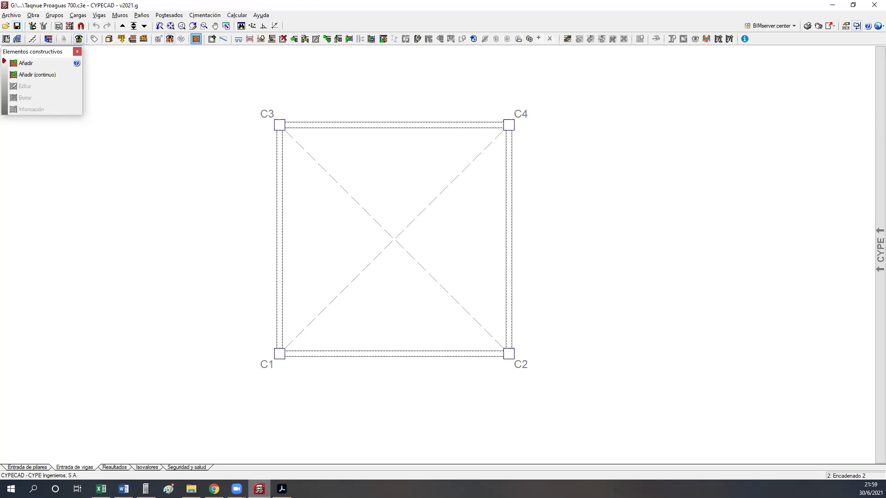